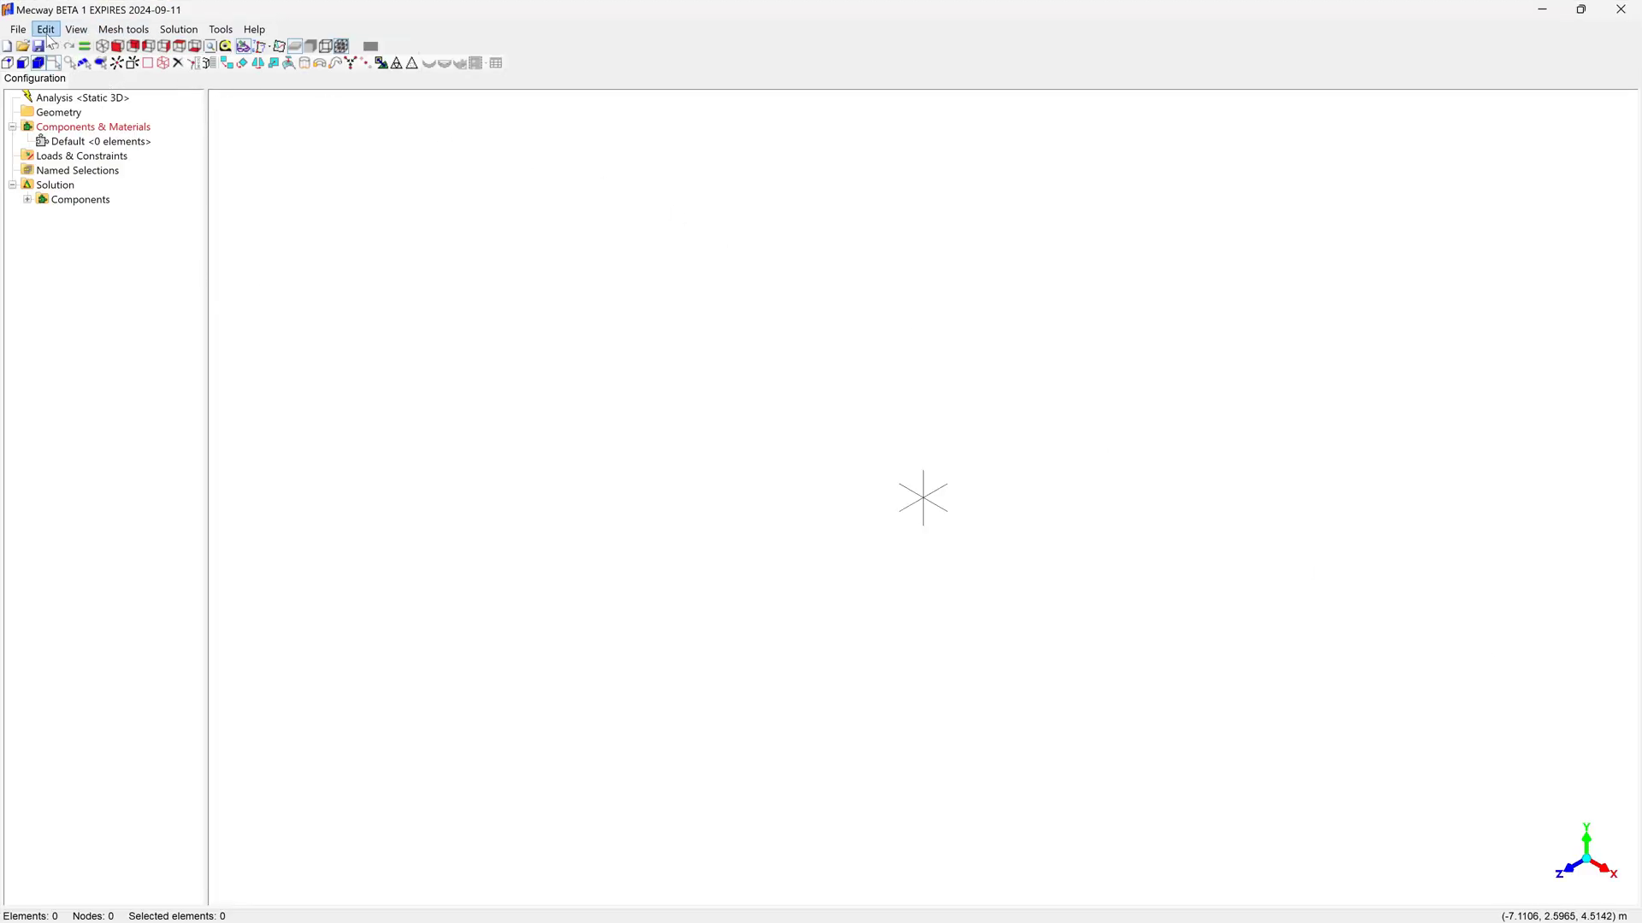
# Open Analysis Part.AD_PRT, then ask via What's wrong? why the part fails to load
pyautogui.click(22, 42)
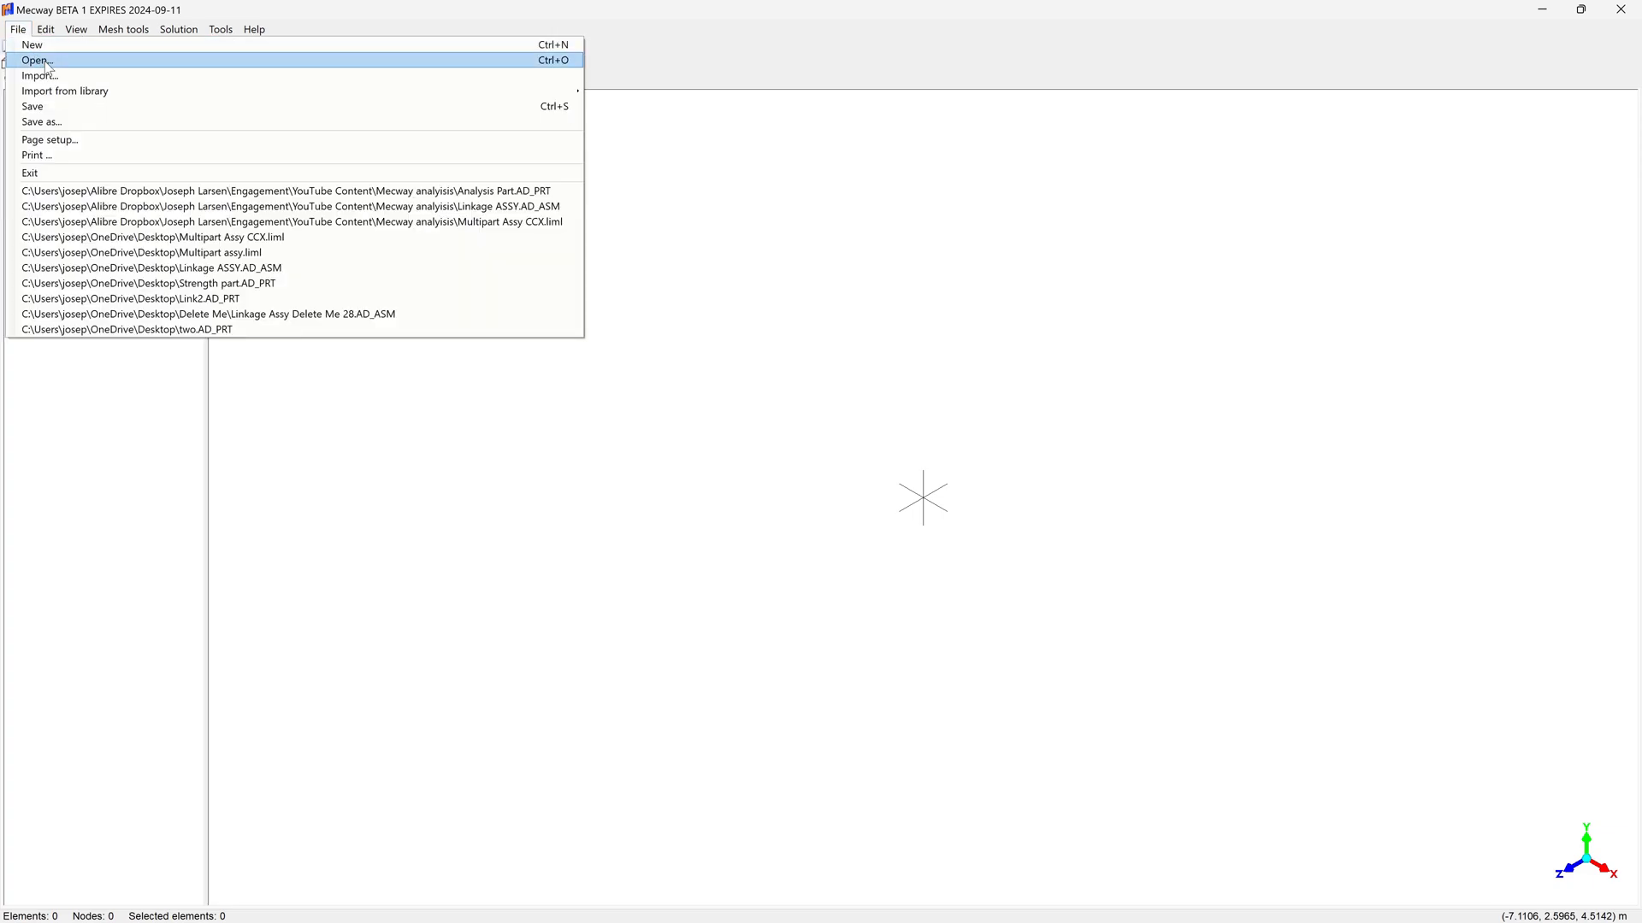
pyautogui.click(31, 59)
pyautogui.doubleClick(233, 126)
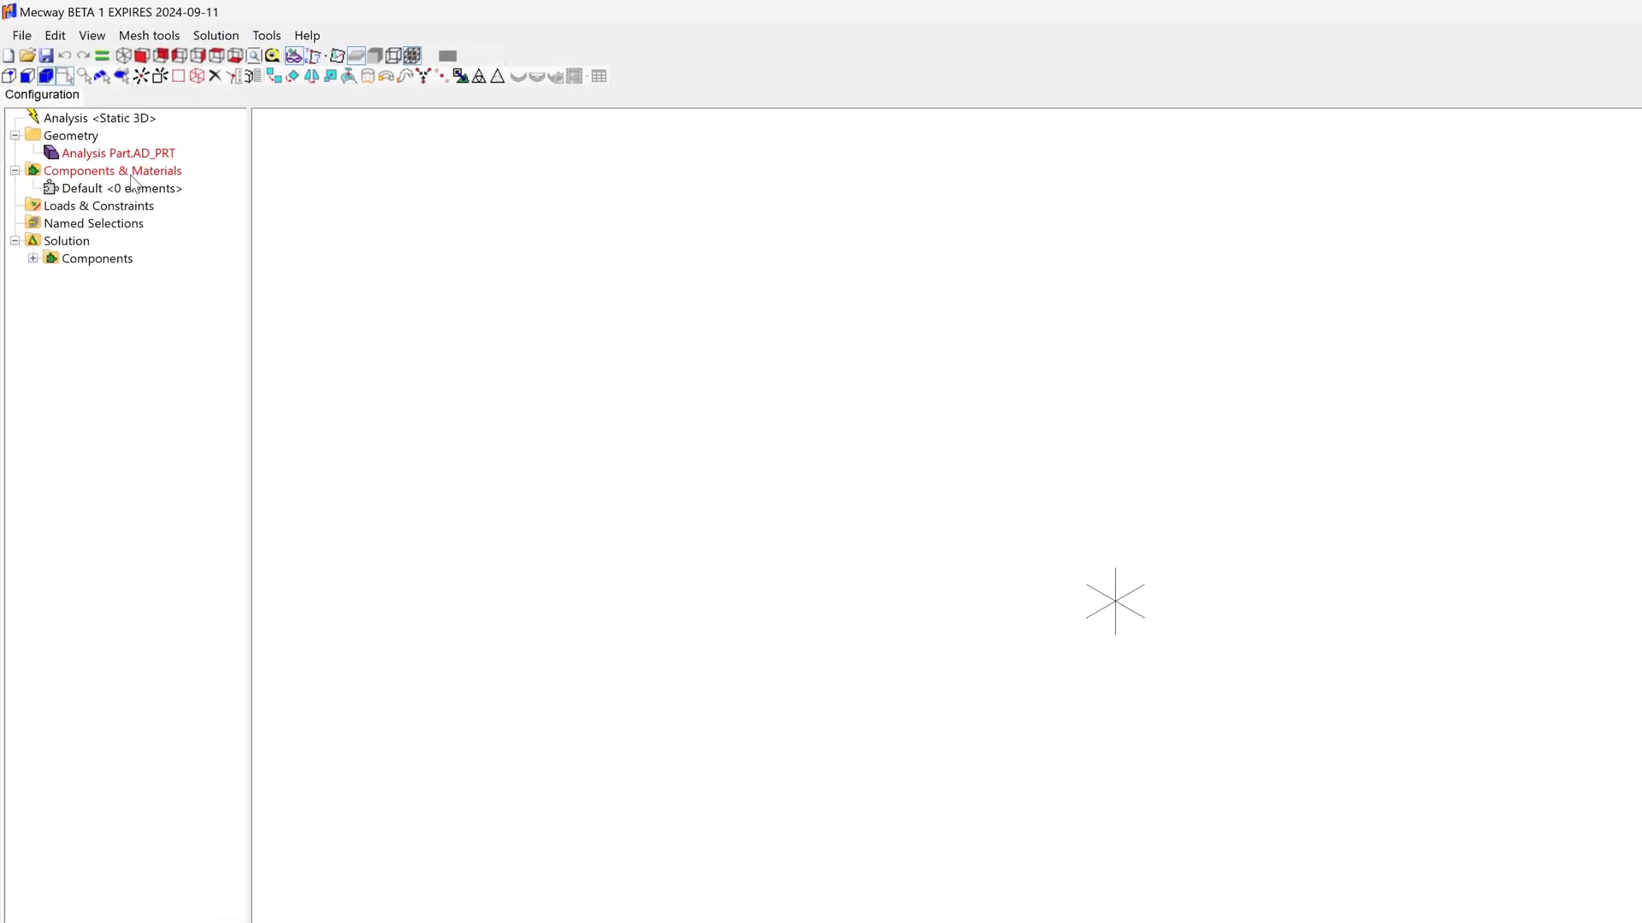
pyautogui.rightClick(152, 228)
pyautogui.click(167, 241)
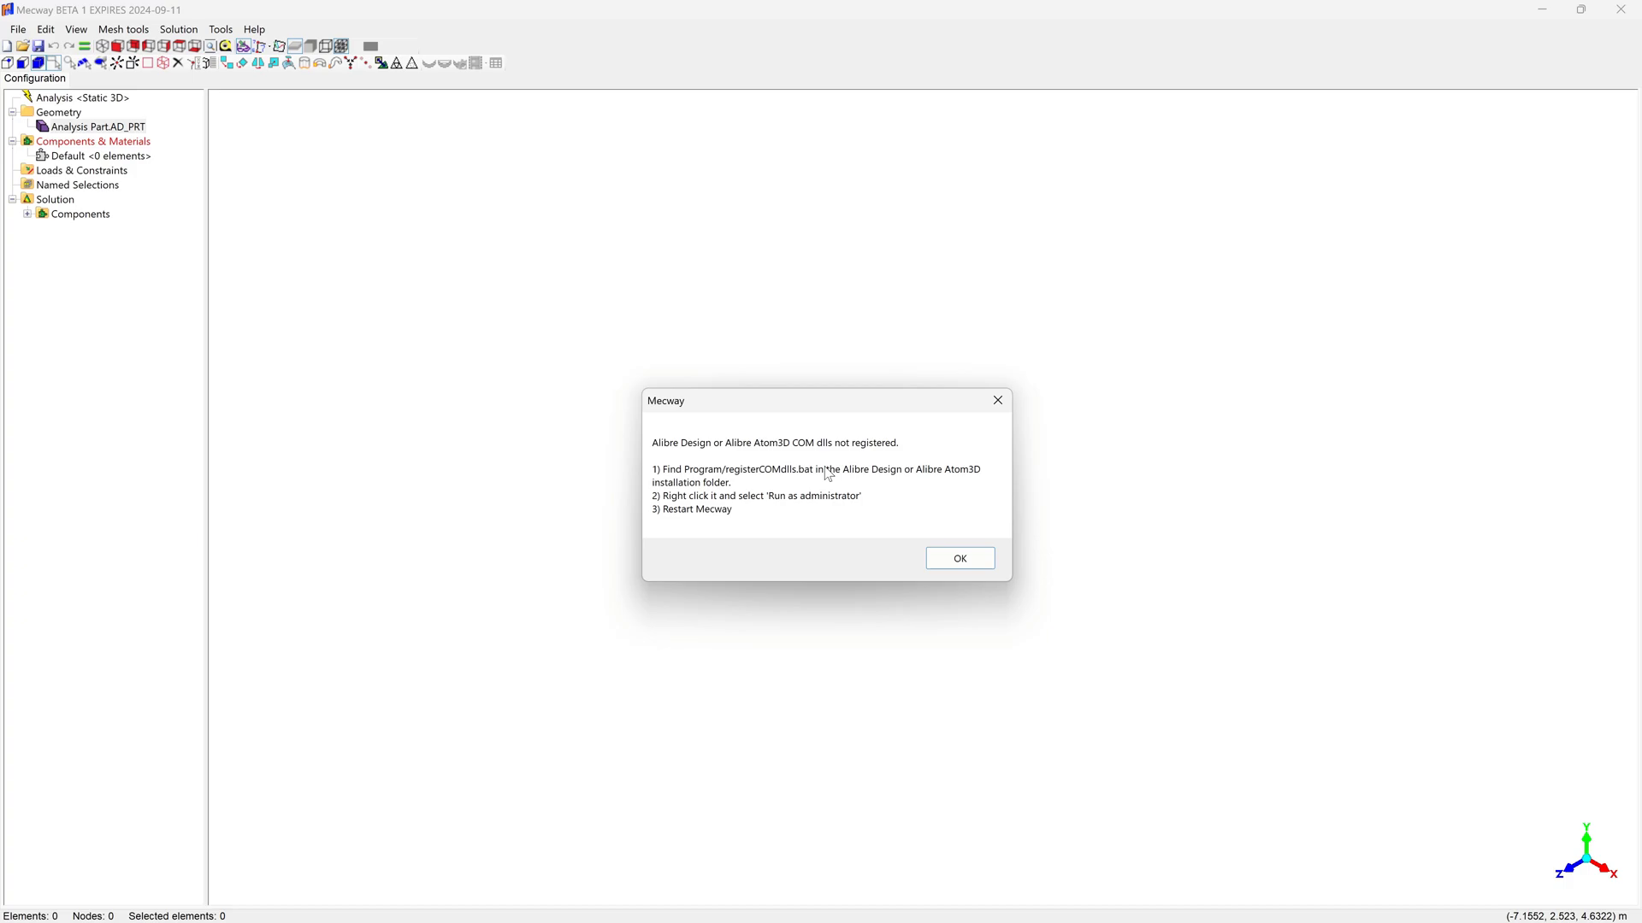
# Dismiss the COM warning and browse to C:\Program Files\Alibre Design 28.1.0.28100\Program
pyautogui.click(951, 566)
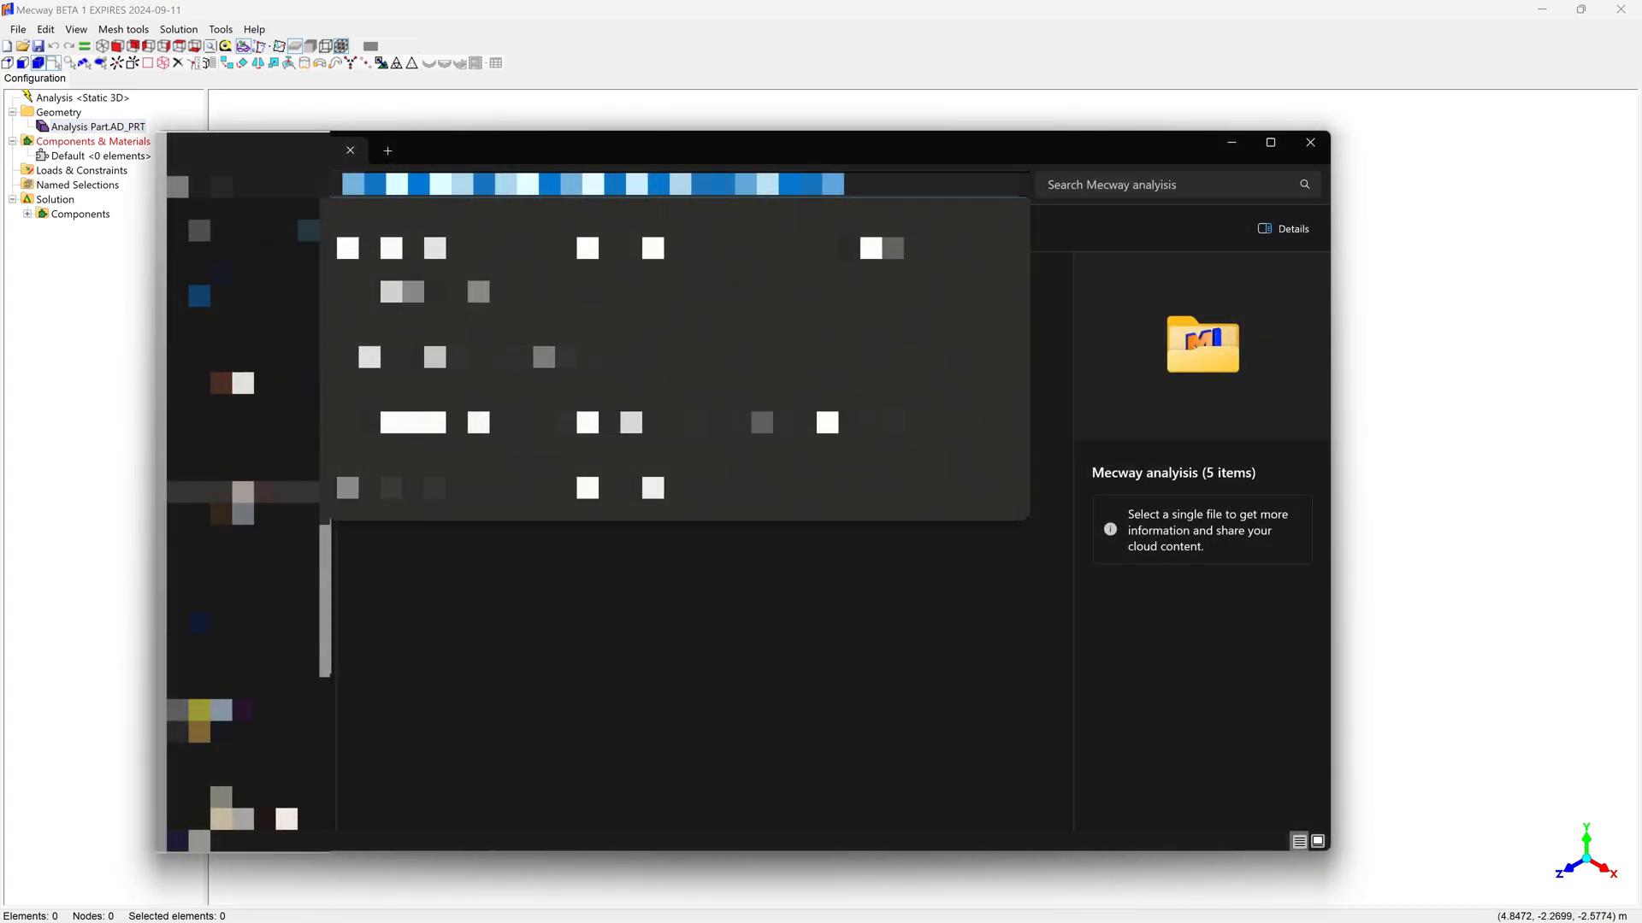
pyautogui.write('C:\\')
pyautogui.press('Return')
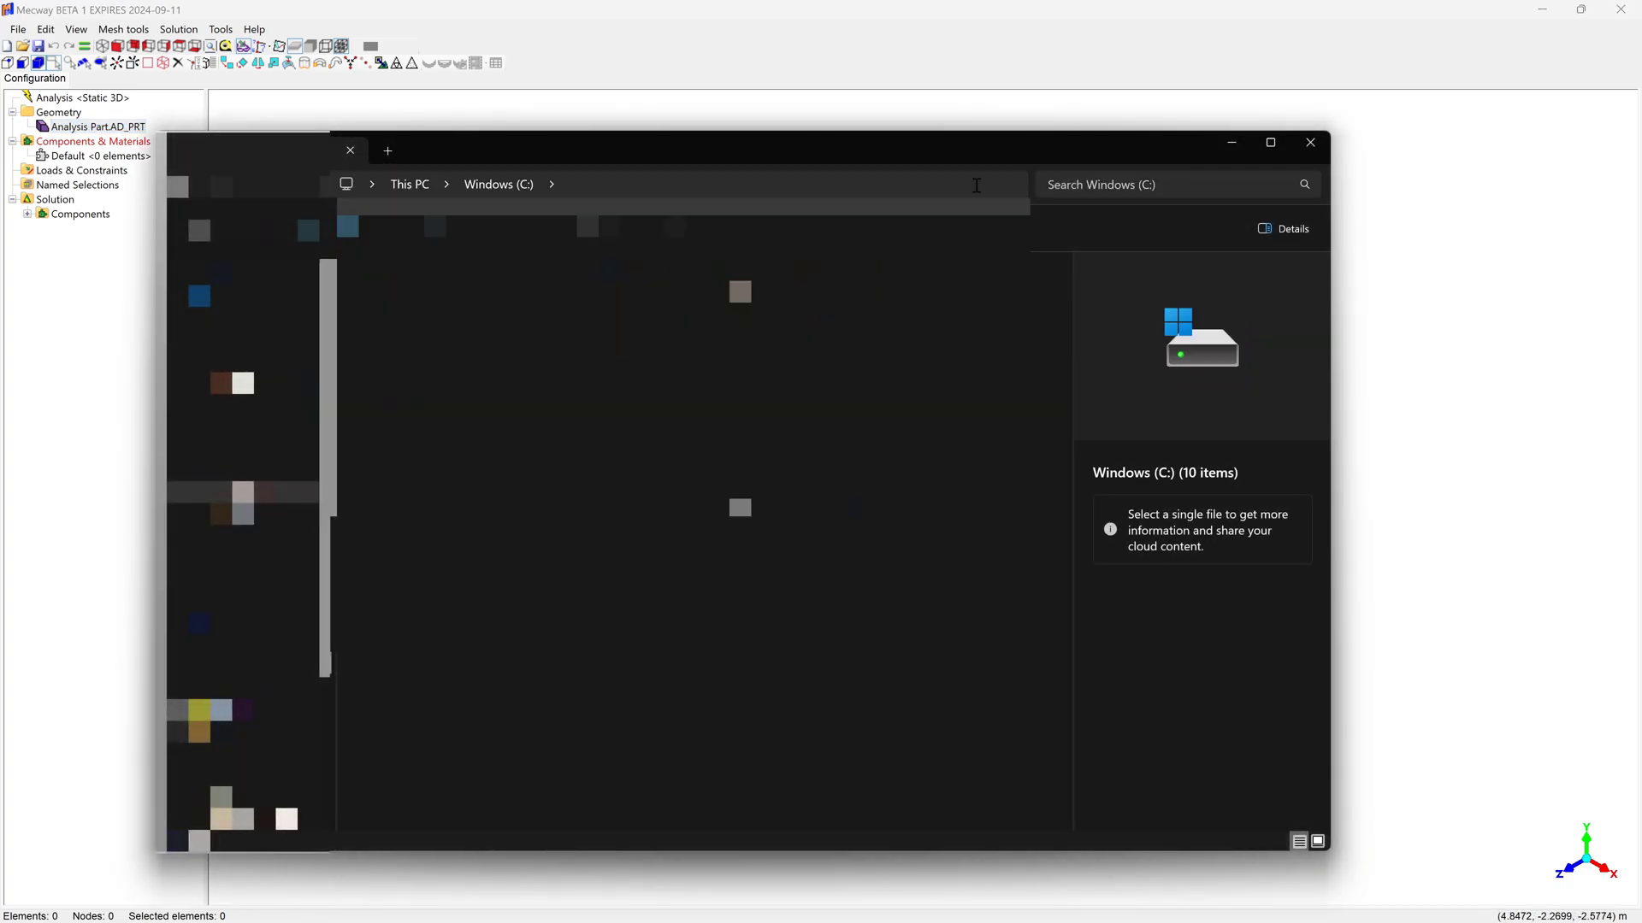
pyautogui.doubleClick(376, 415)
pyautogui.click(394, 419)
pyautogui.click(459, 507)
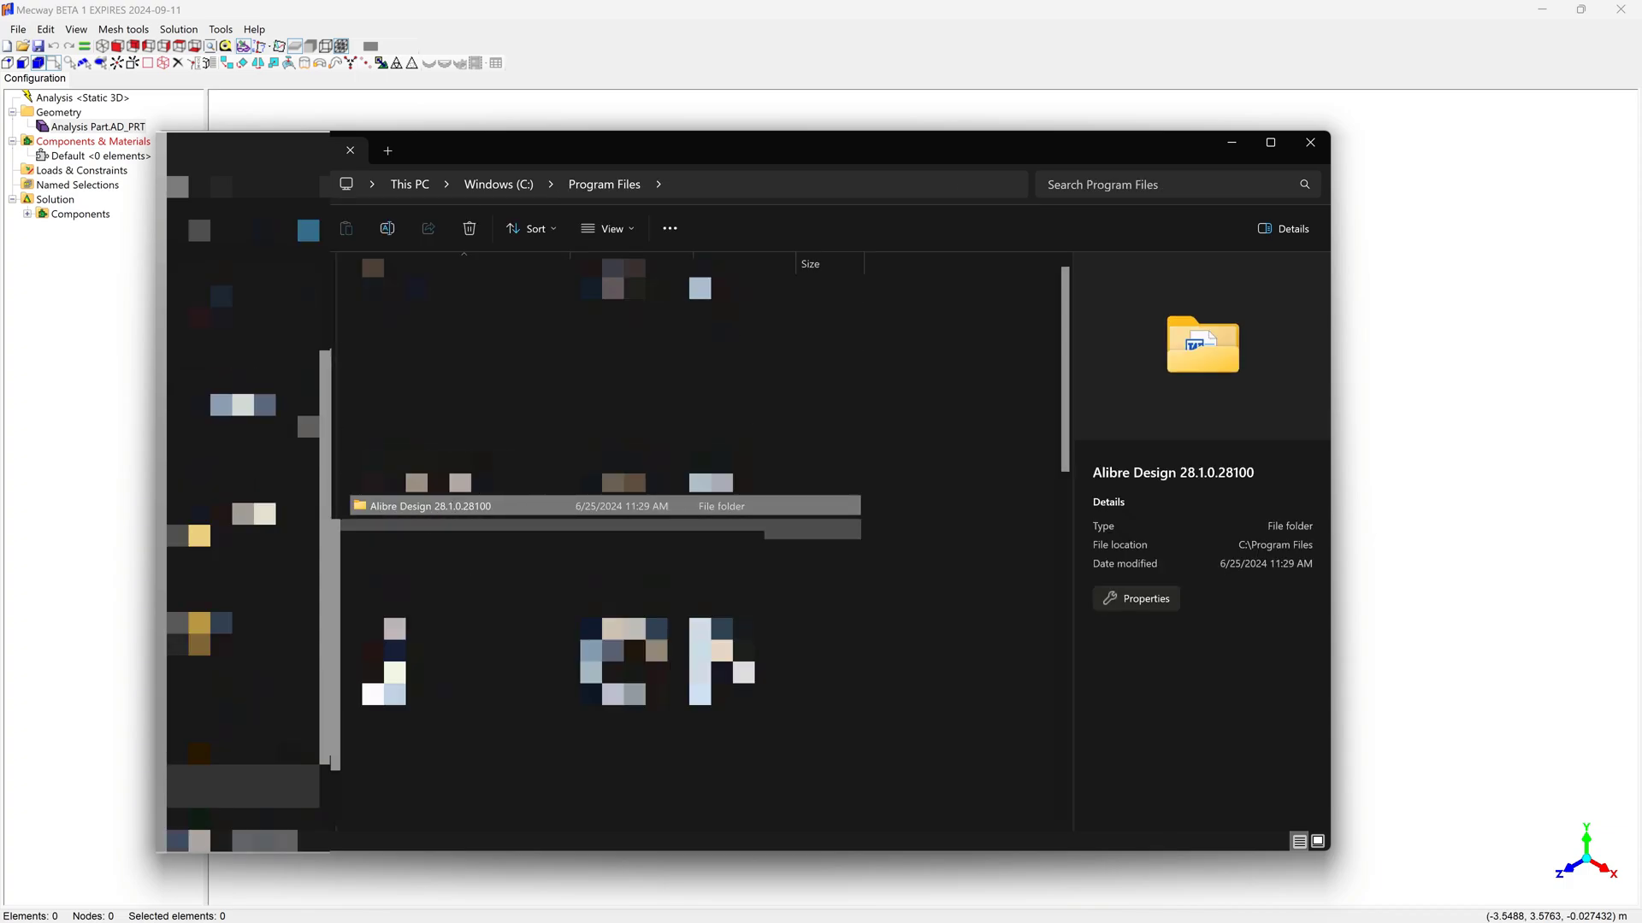
pyautogui.doubleClick(442, 507)
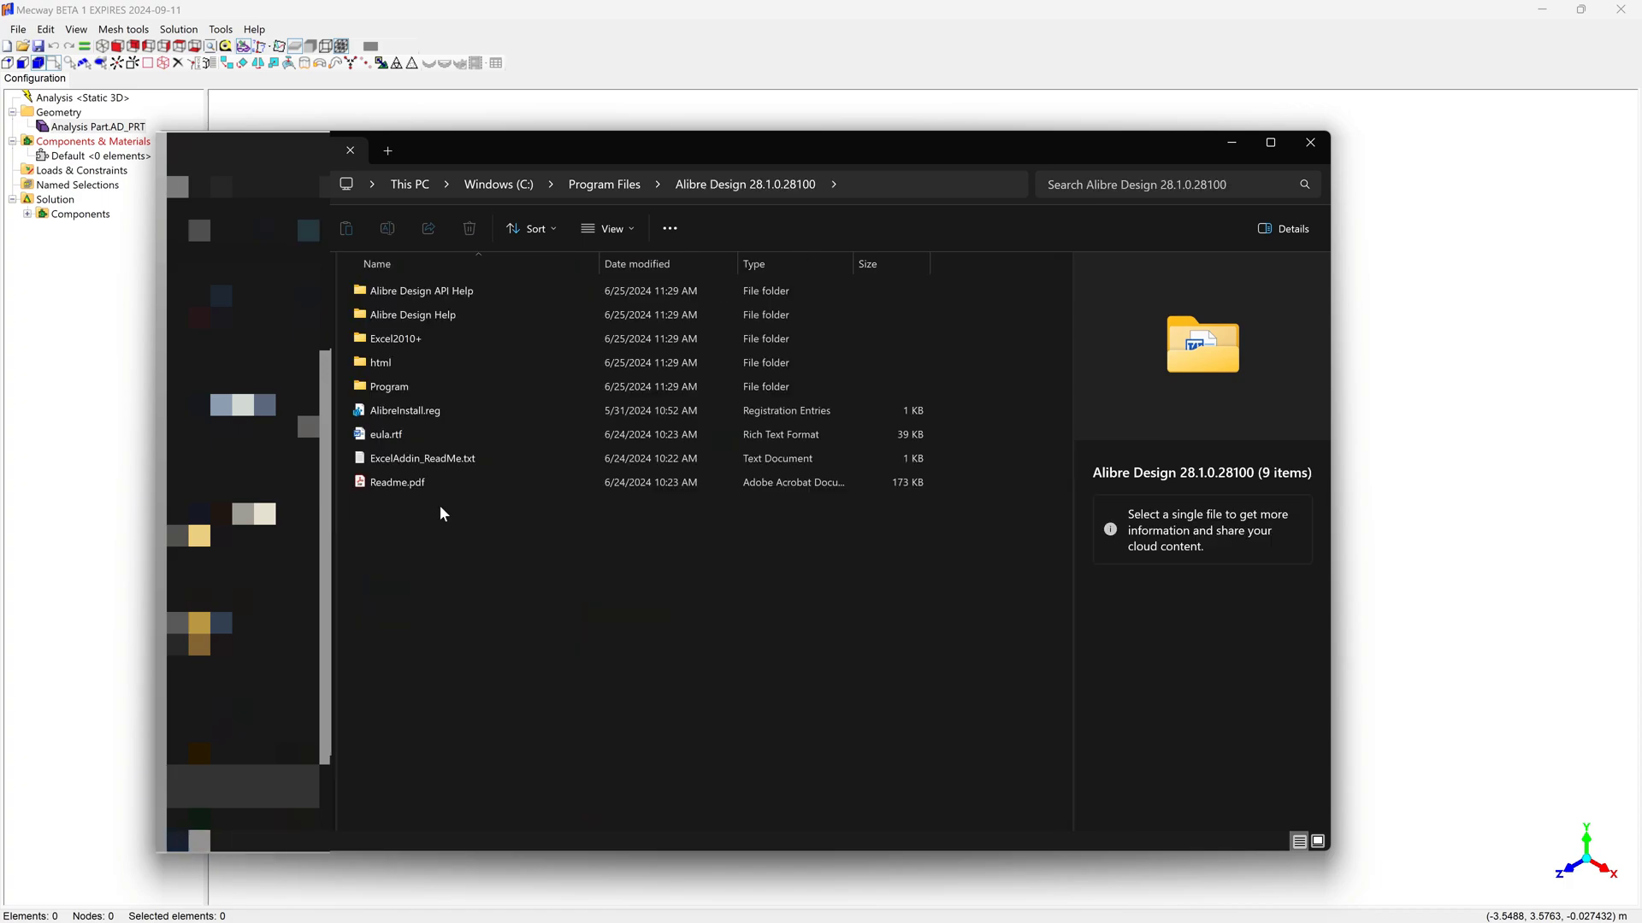
pyautogui.doubleClick(393, 386)
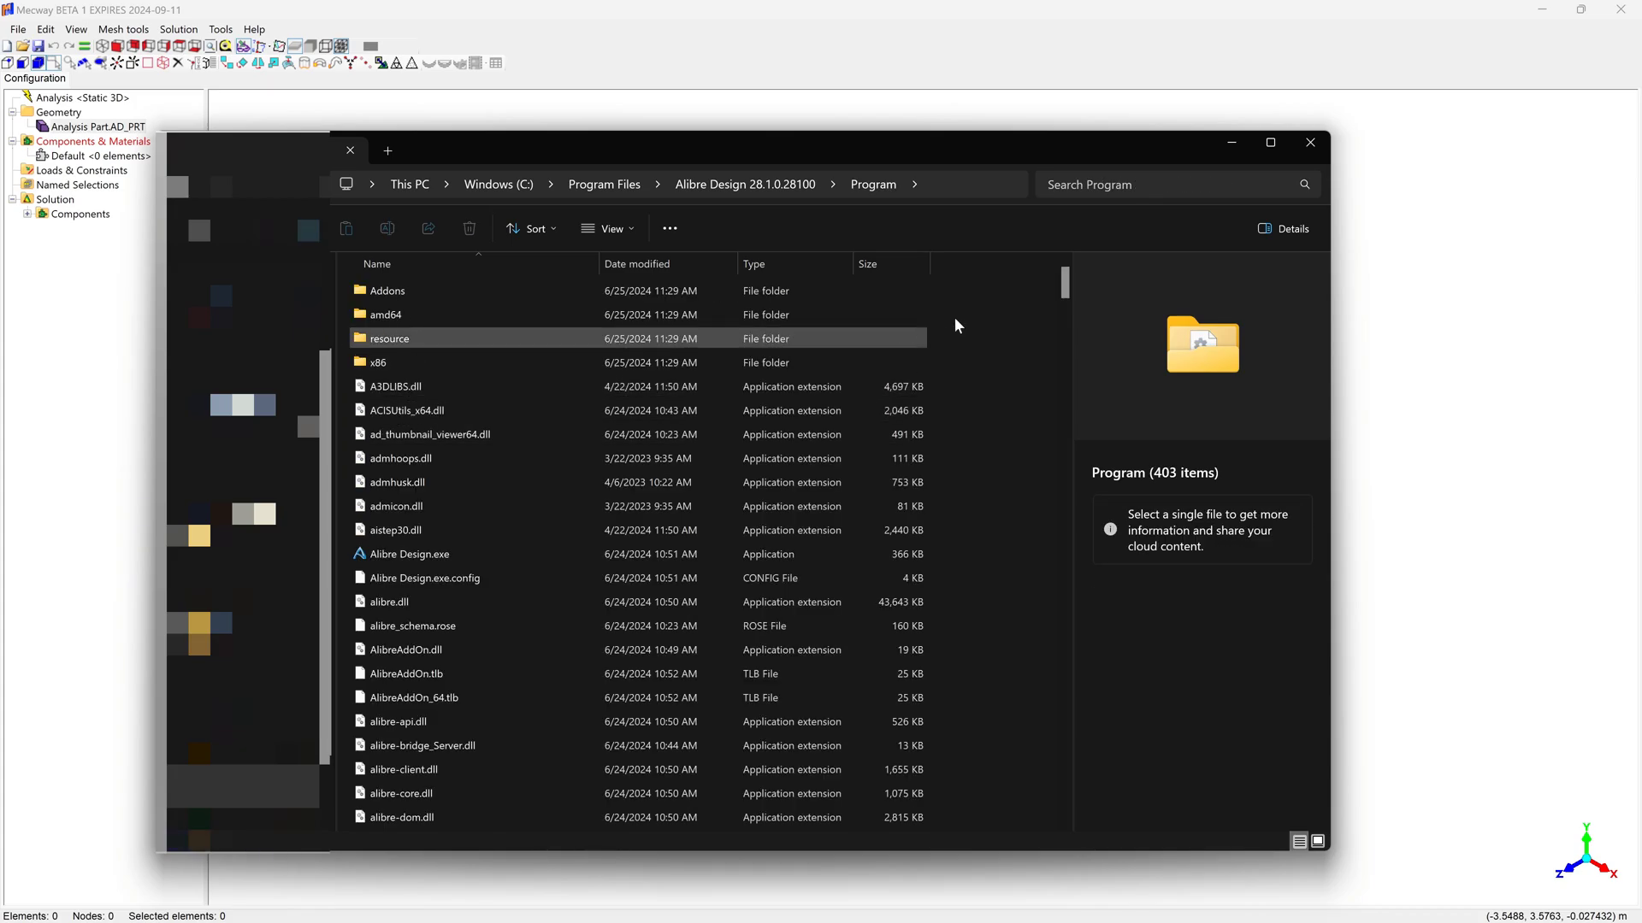
# Run registerCOMdlls.BAT as administrator and return to Mecway
pyautogui.moveTo(1064, 282); pyautogui.dragTo(1032, 607)
pyautogui.scroll(3, 515, 448)
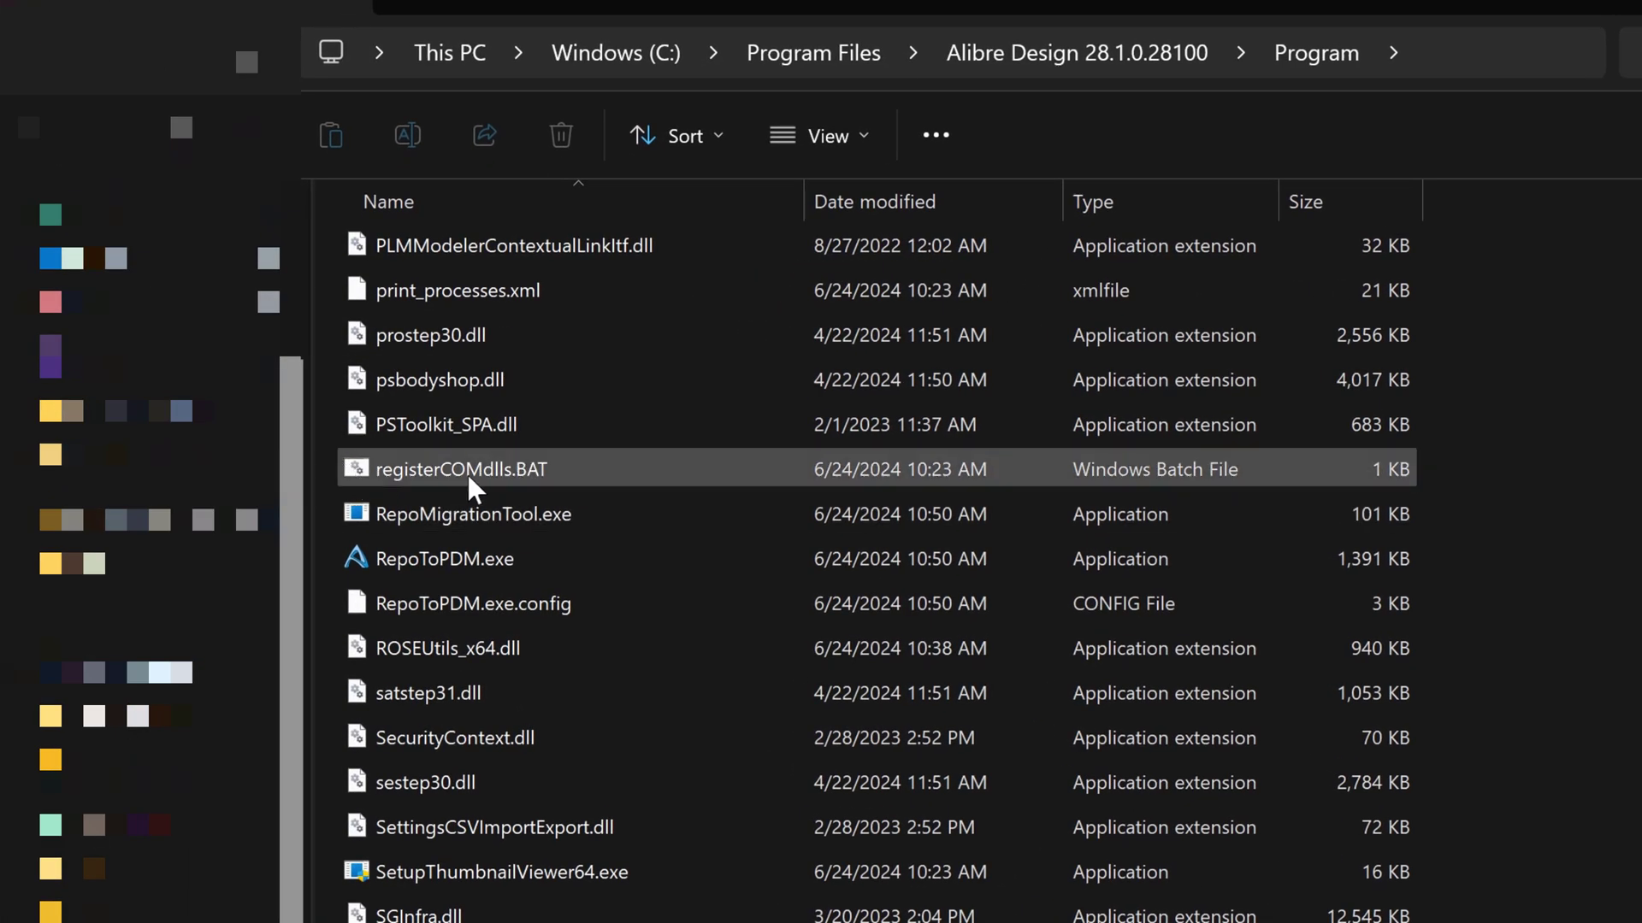
pyautogui.rightClick(428, 467)
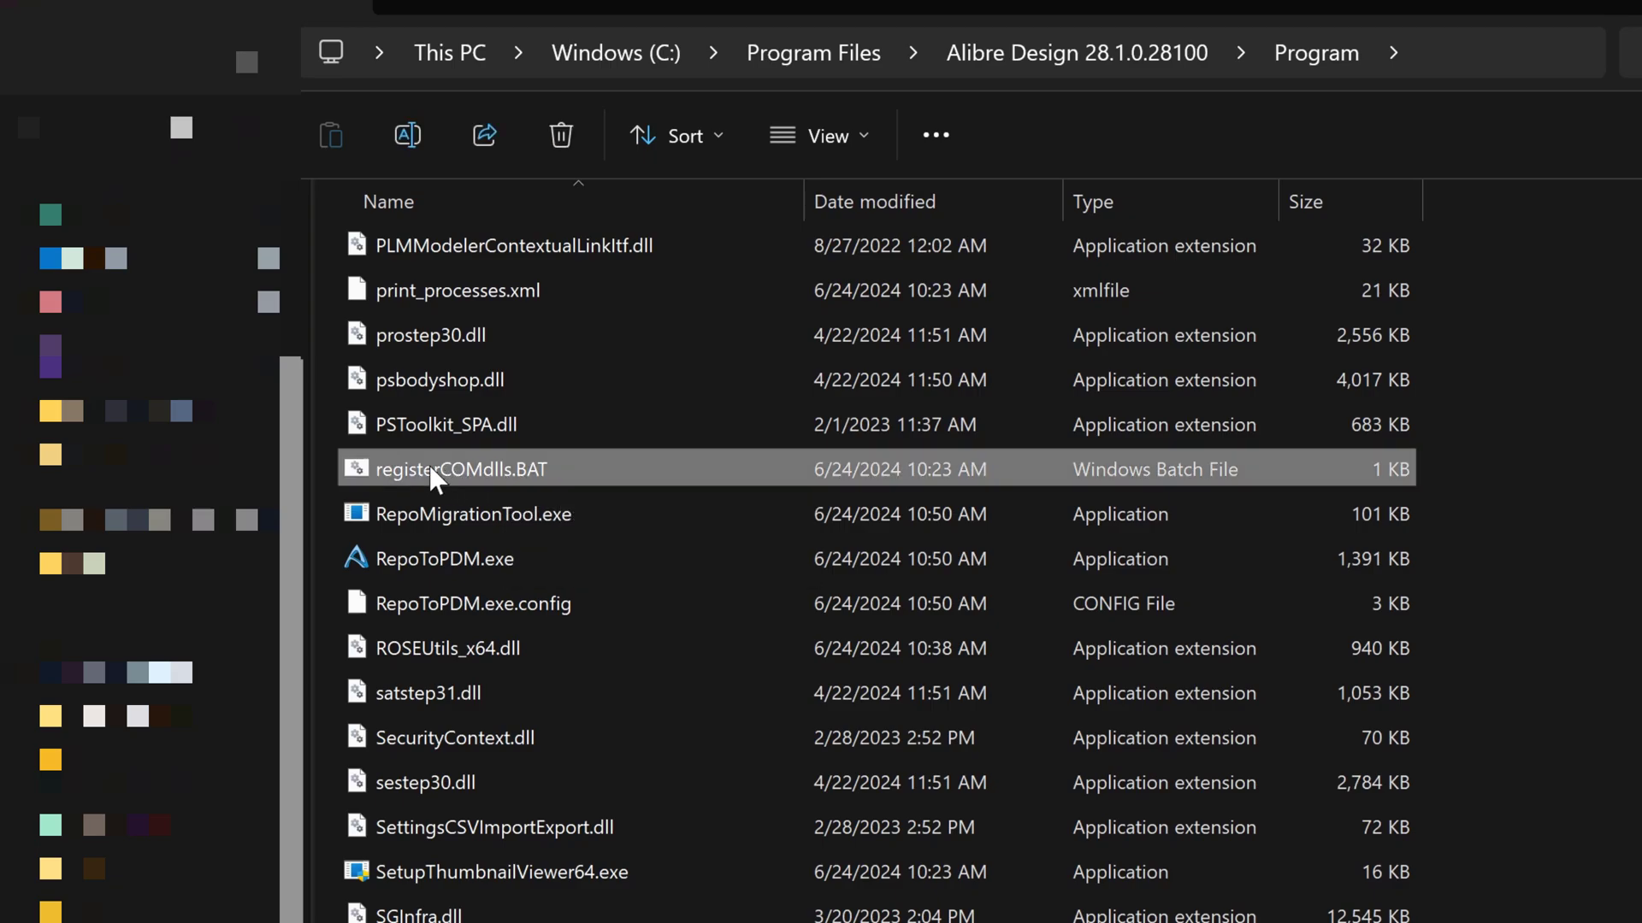
pyautogui.click(725, 673)
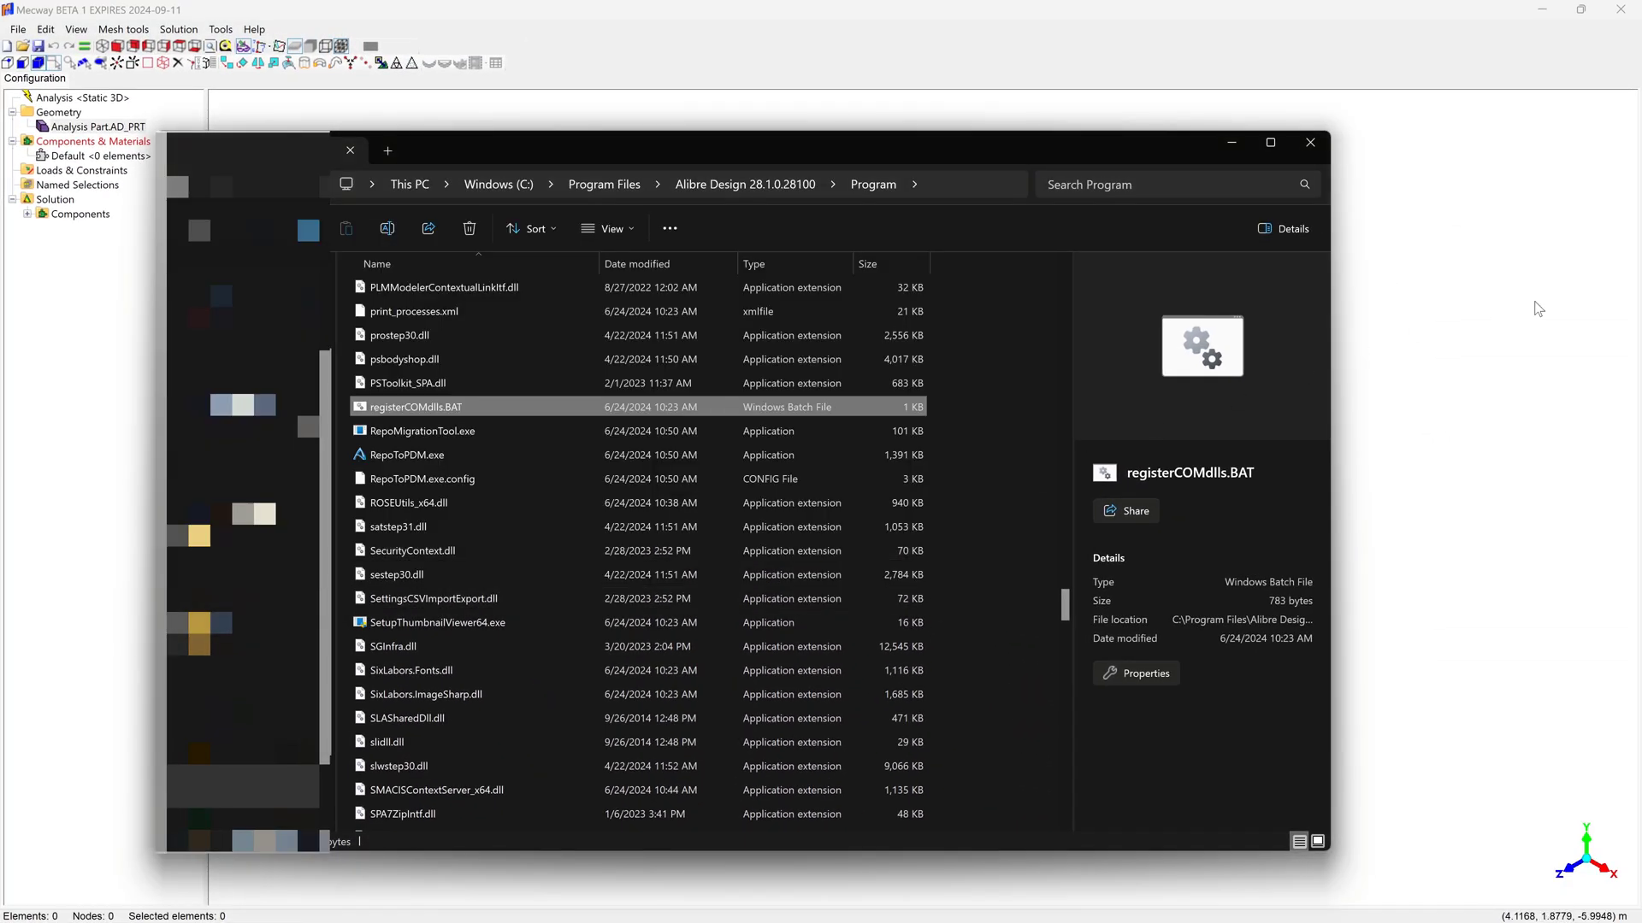
pyautogui.click(1537, 308)
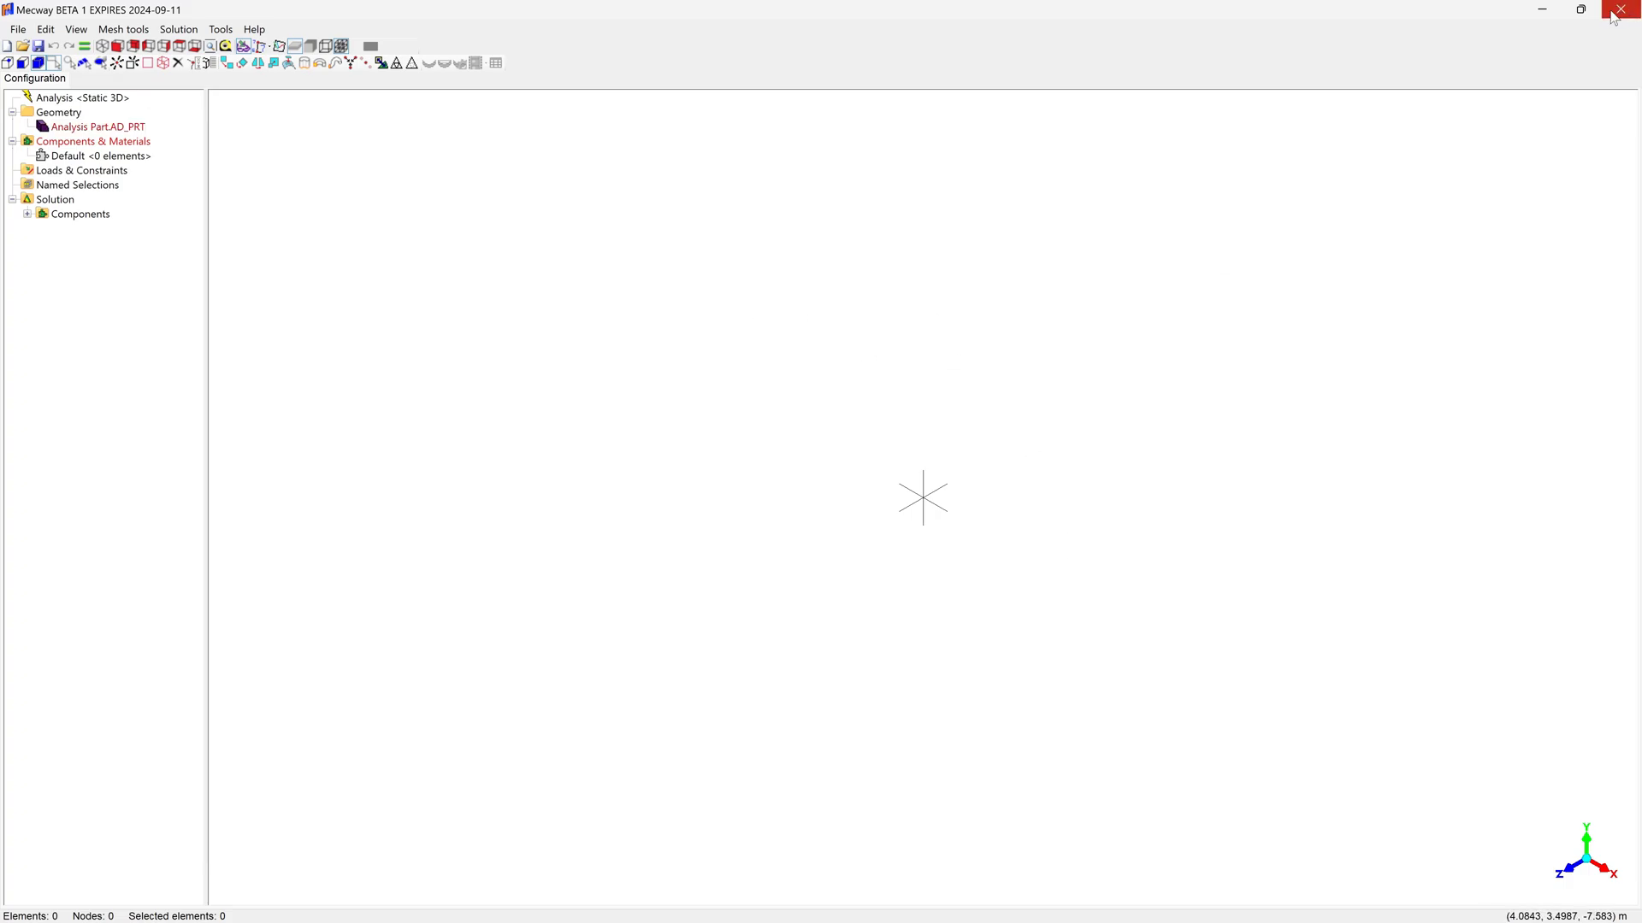
# Restart Mecway and reopen Analysis Part.AD_PRT so the solid appears
pyautogui.click(1622, 9)
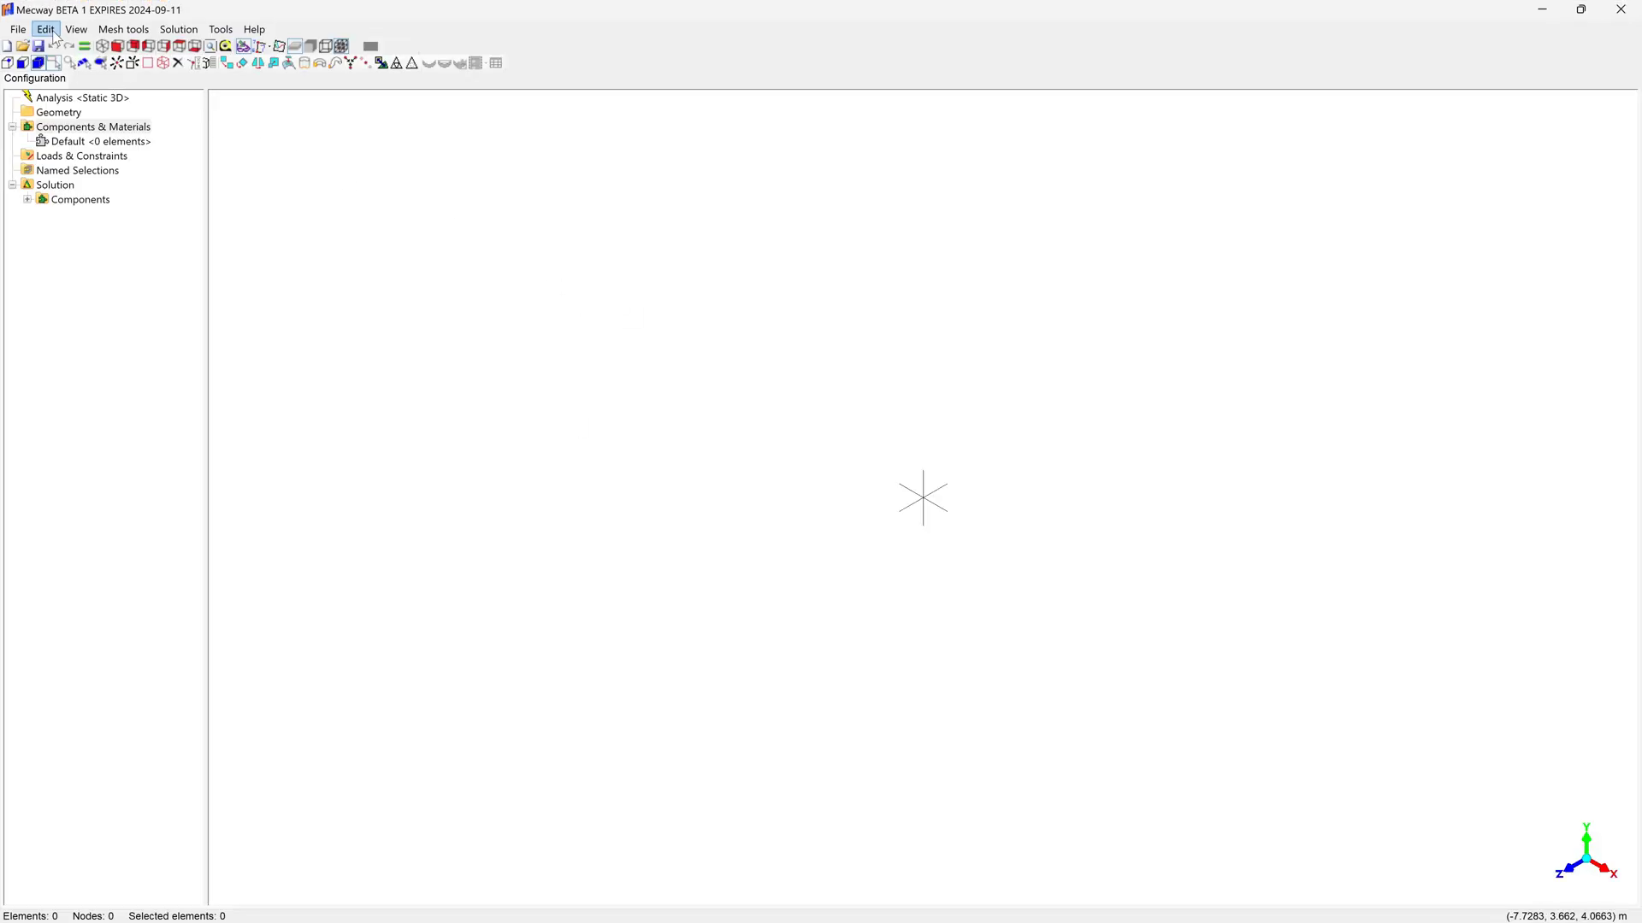
pyautogui.click(22, 46)
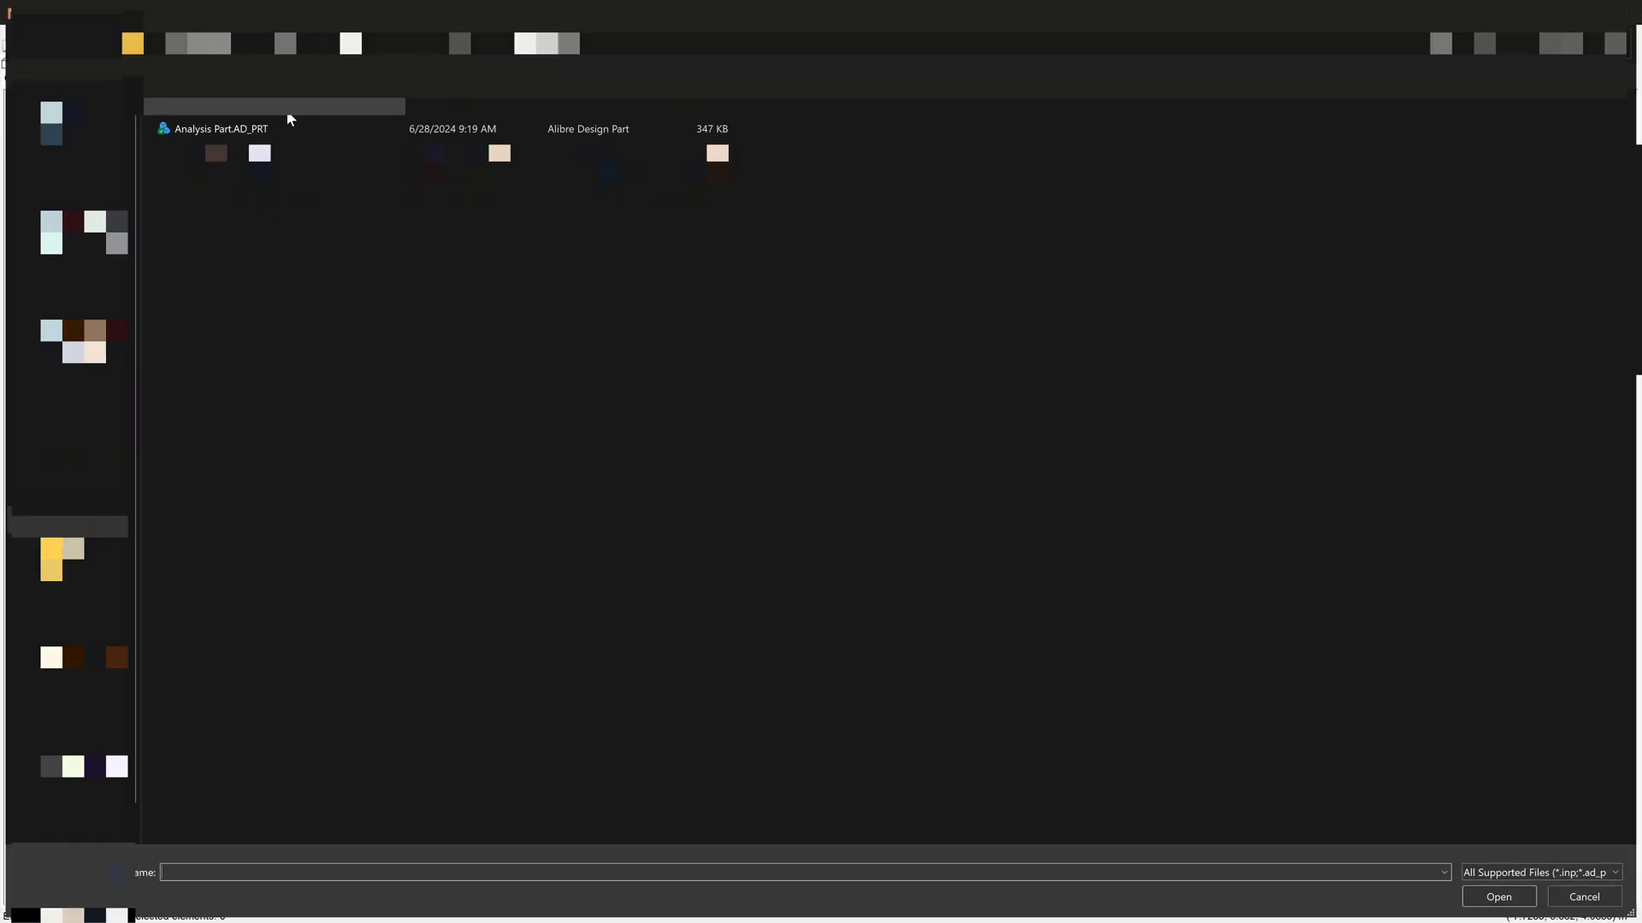
pyautogui.doubleClick(268, 121)
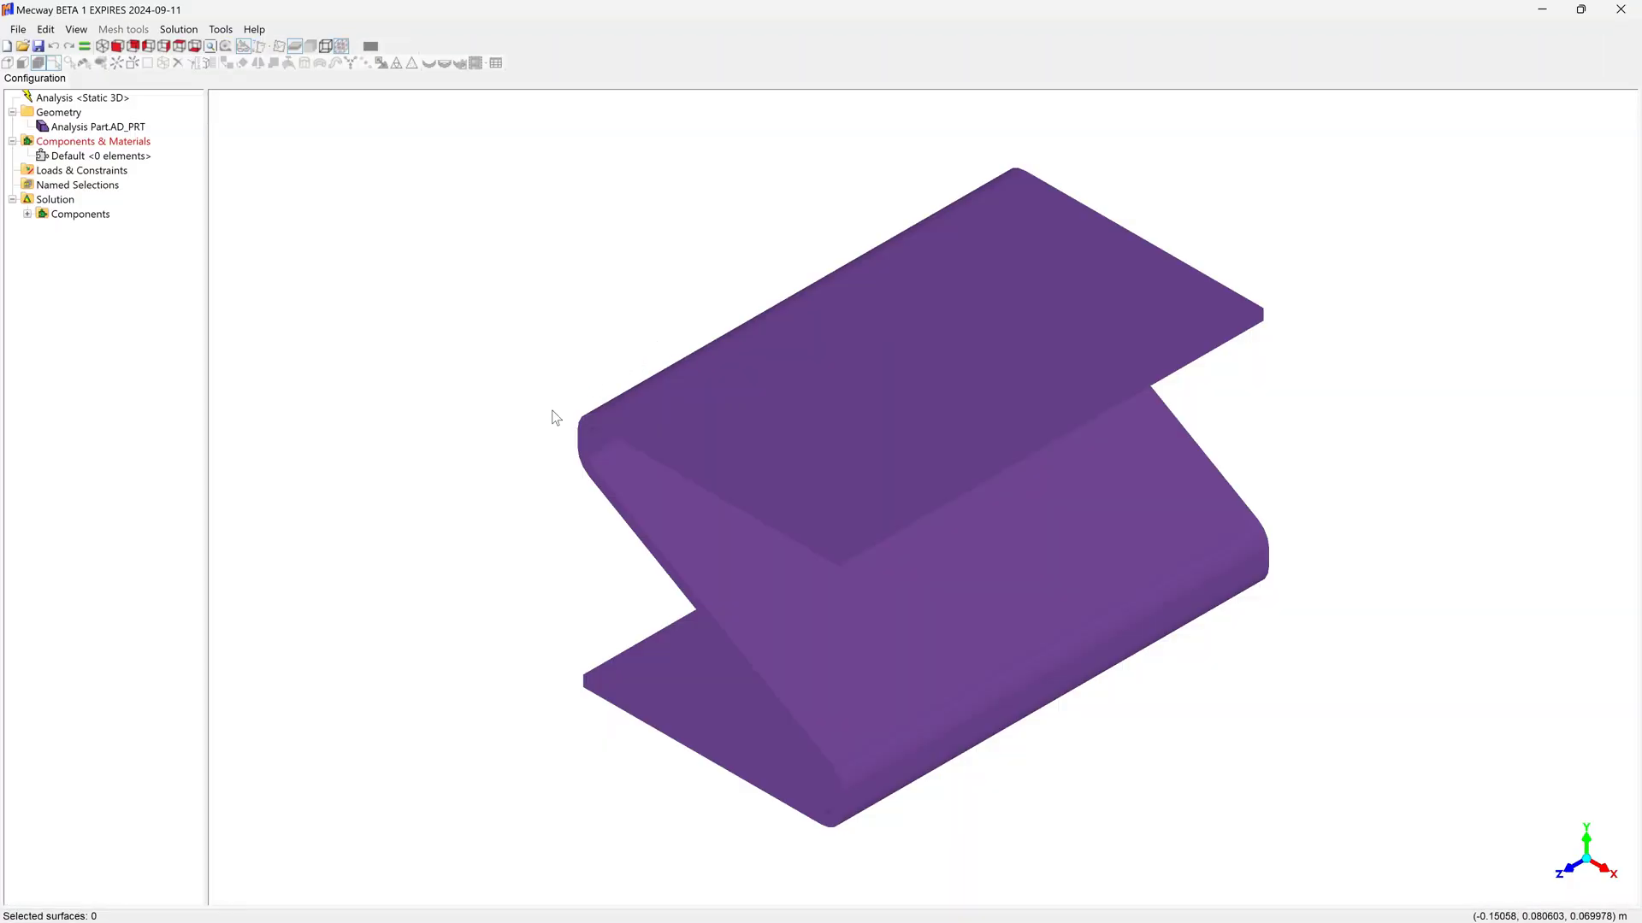
pyautogui.scroll(-2, 554, 488)
pyautogui.scroll(2, 985, 556)
pyautogui.click(1136, 542)
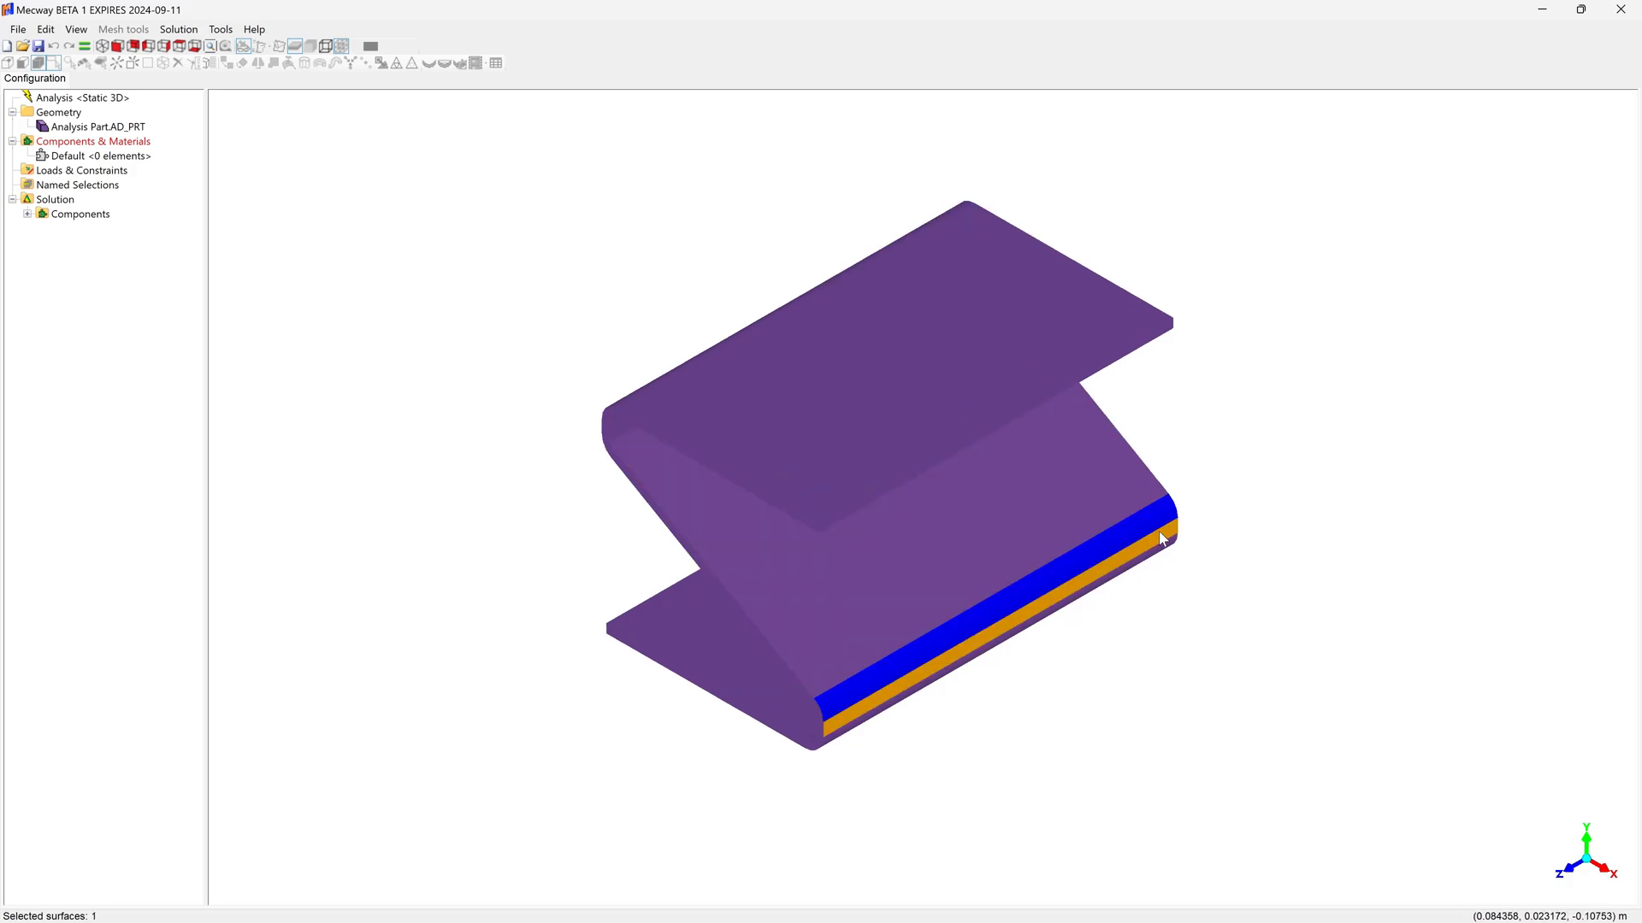
pyautogui.rightClick(1131, 544)
pyautogui.click(1209, 483)
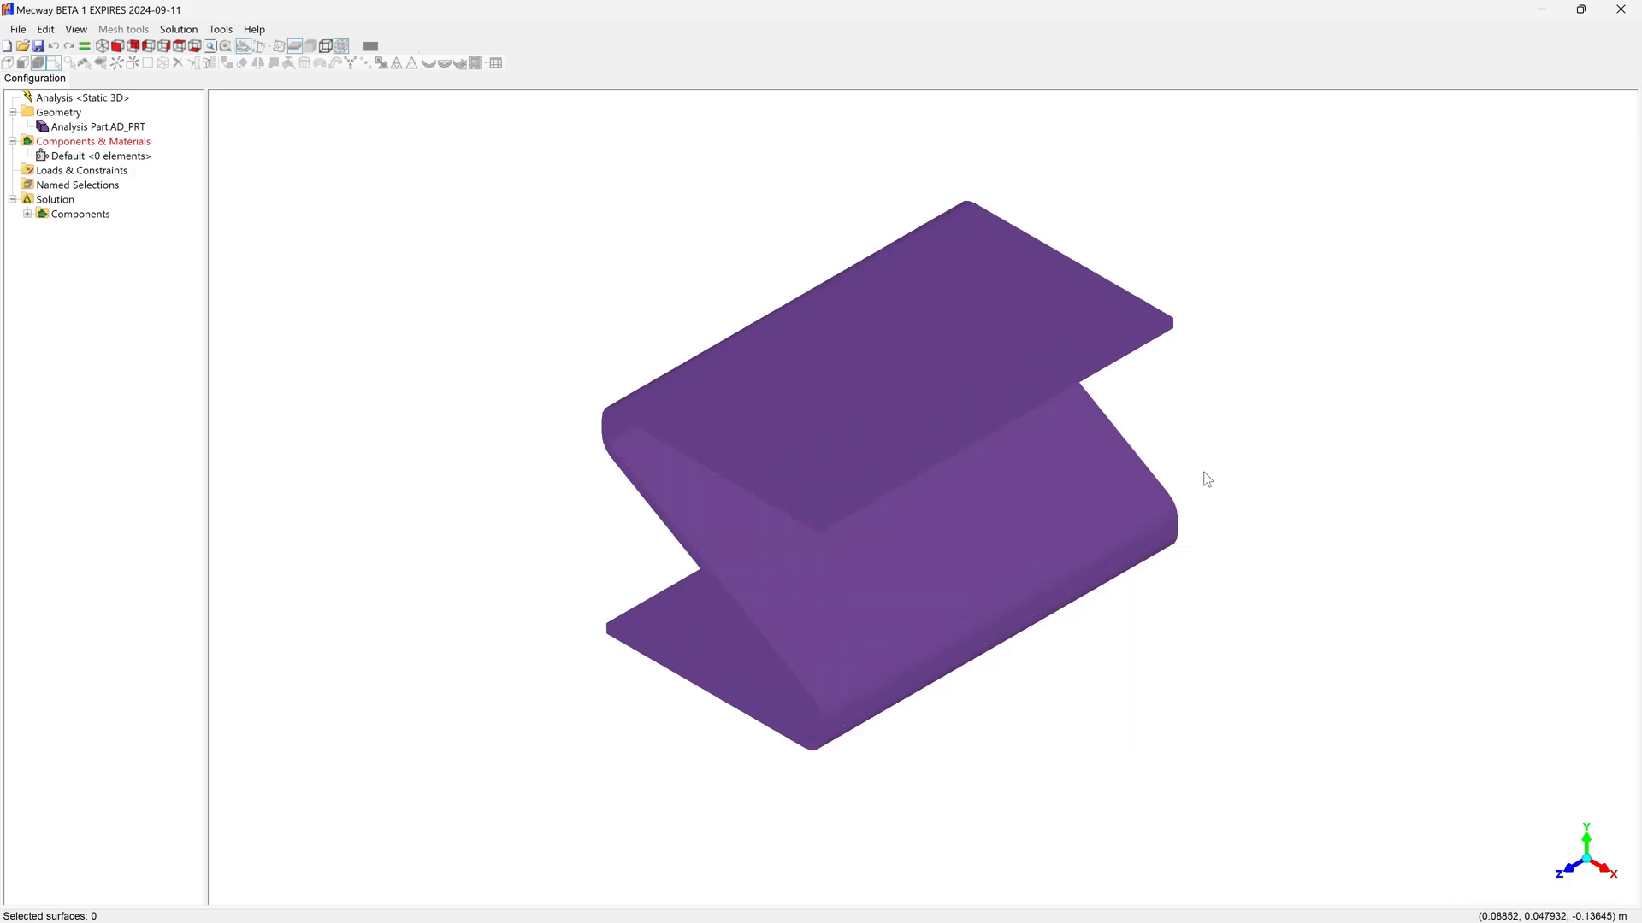
pyautogui.scroll(-1, 1133, 466)
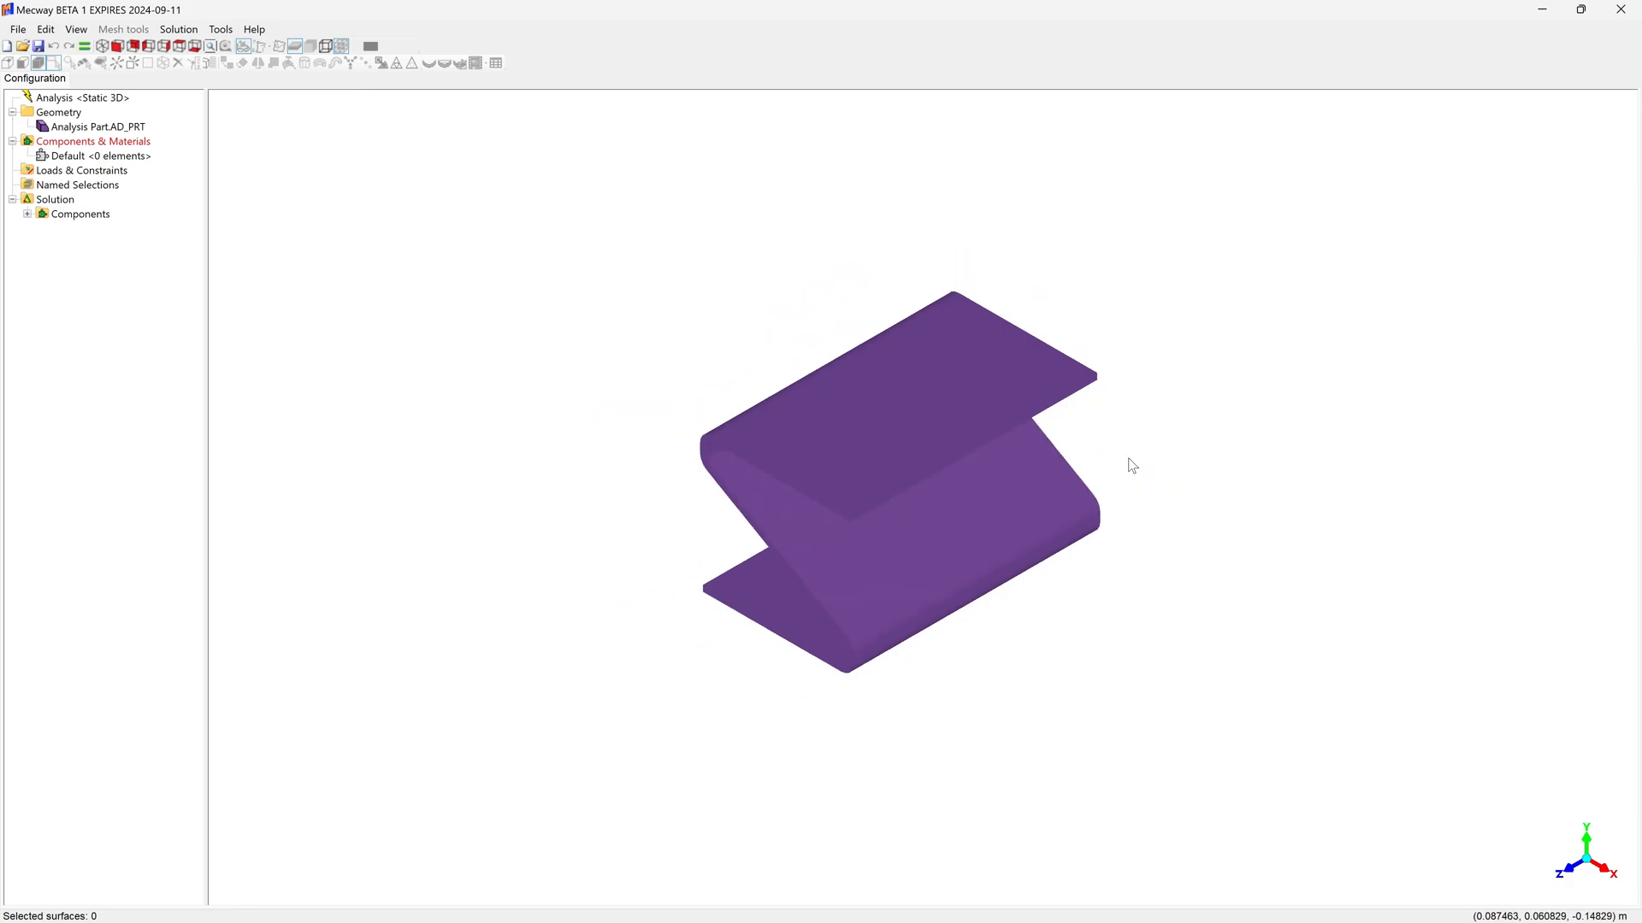
pyautogui.scroll(1, 1128, 466)
pyautogui.scroll(2, 978, 542)
pyautogui.scroll(-1, 454, 564)
pyautogui.scroll(1, 541, 560)
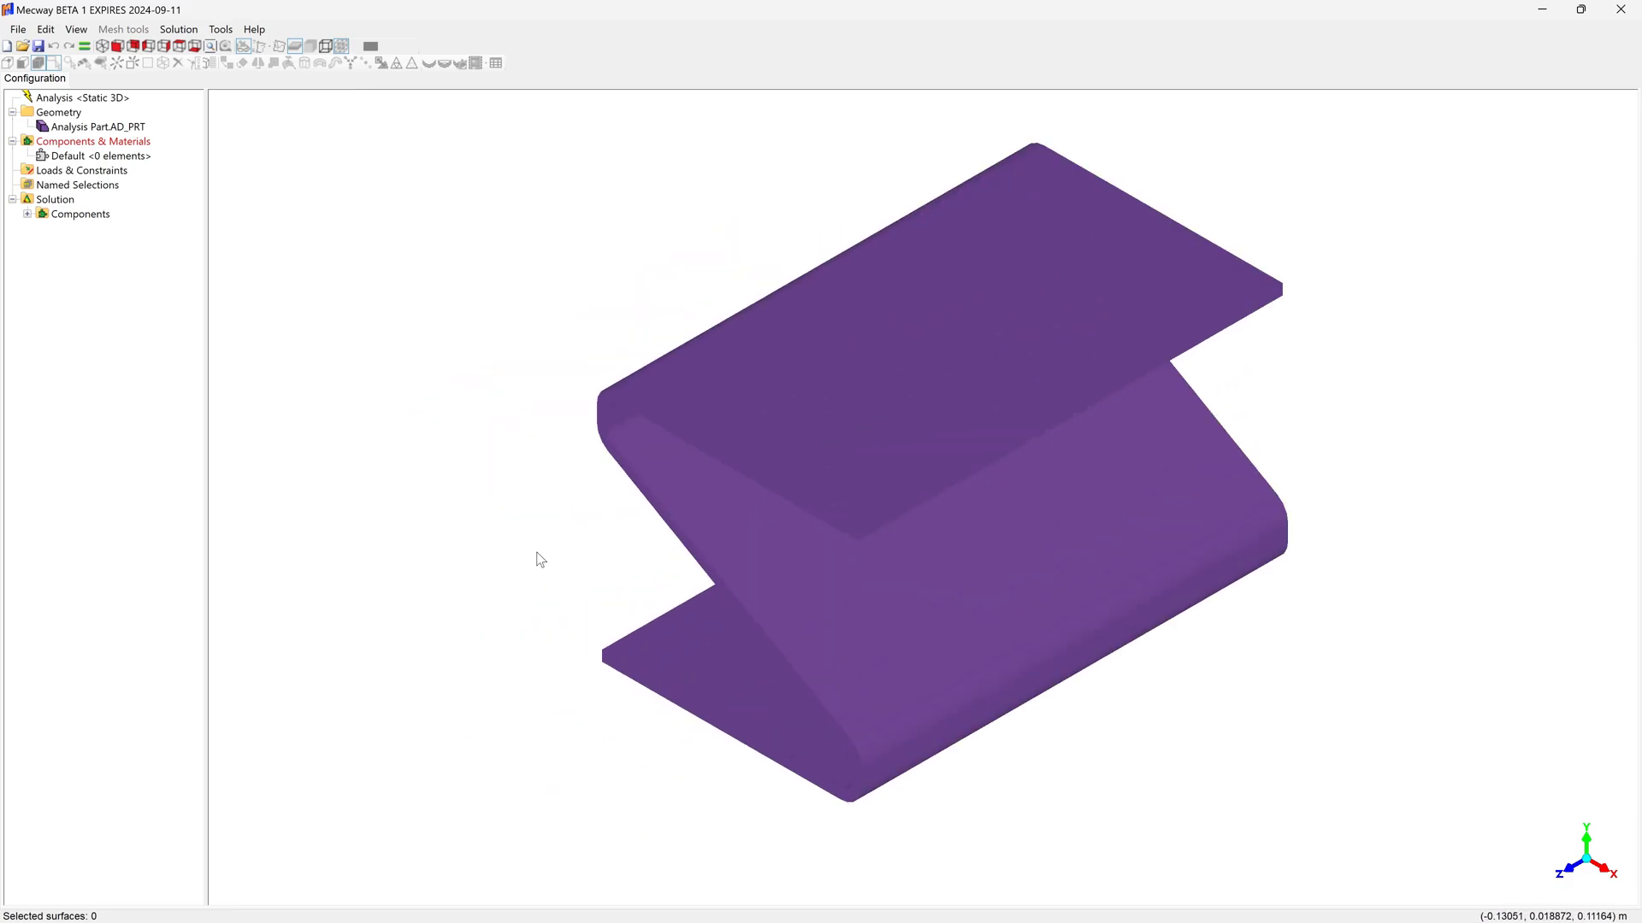
pyautogui.scroll(1, 590, 548)
pyautogui.scroll(-1, 971, 362)
pyautogui.scroll(1, 1103, 235)
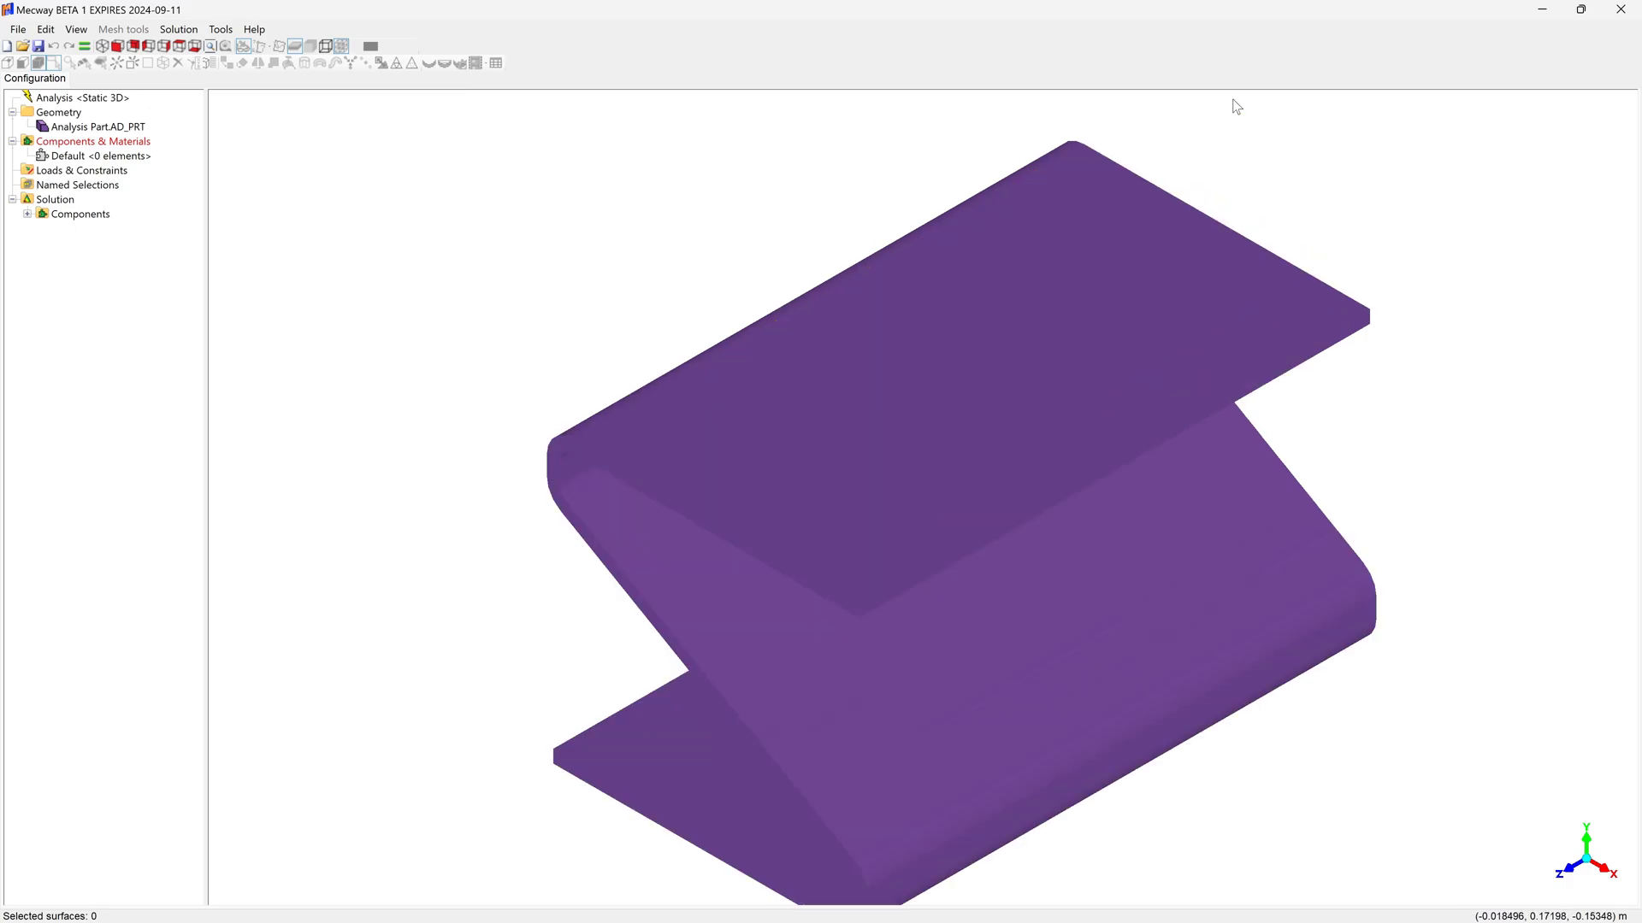
pyautogui.scroll(-1, 1238, 107)
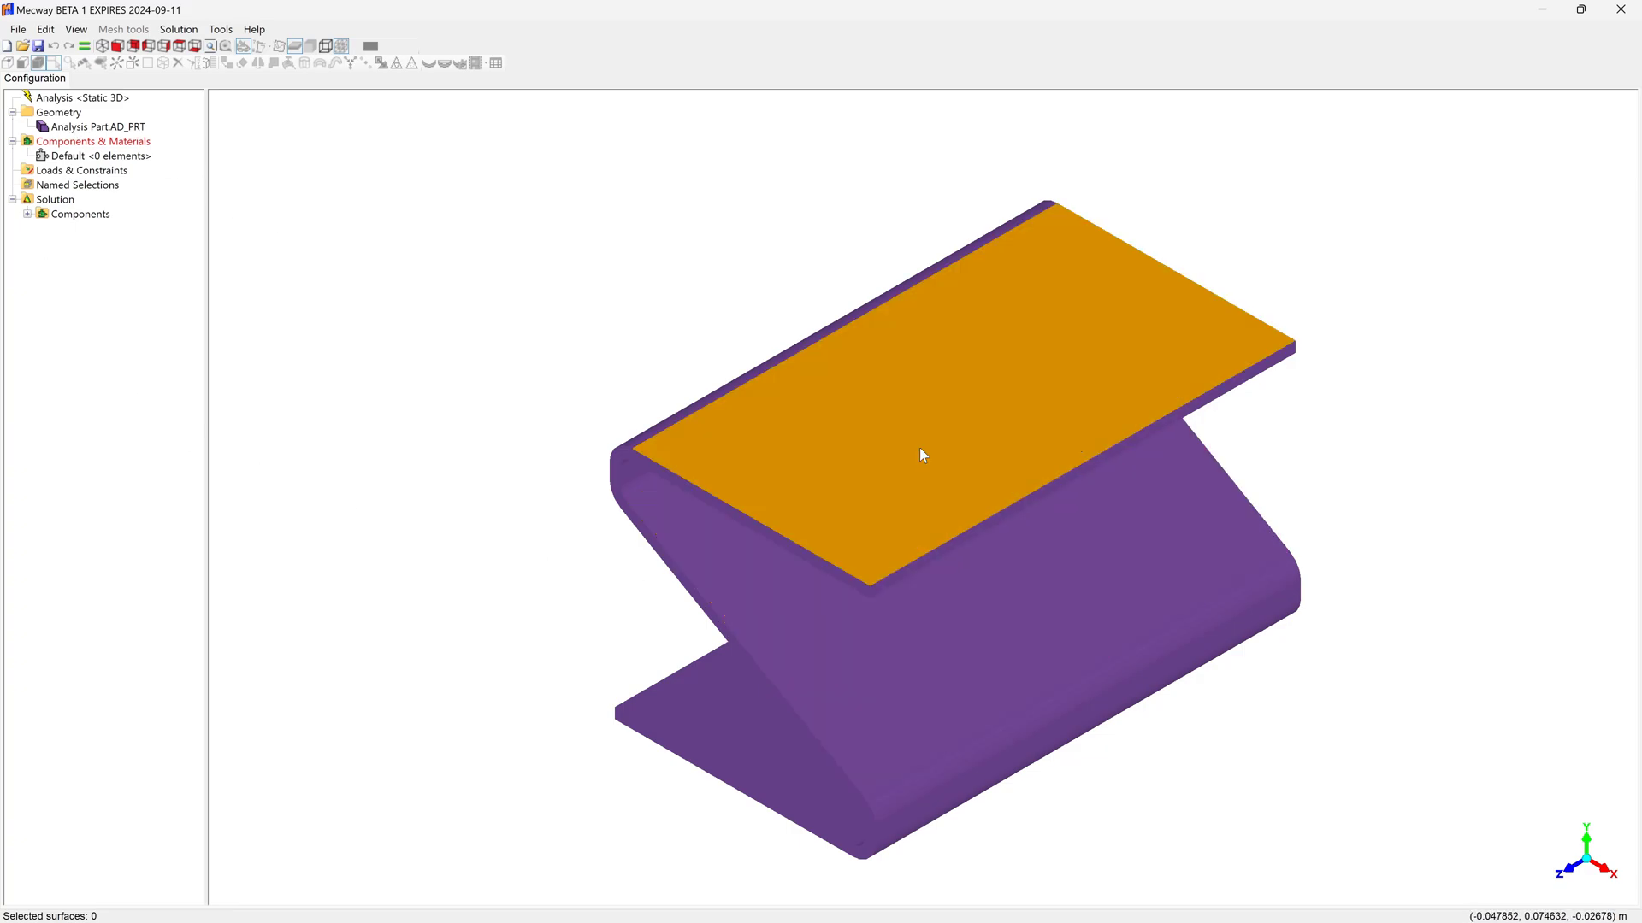
# Apply a 200 N force in Y to the part's top flat face
pyautogui.click(920, 448)
pyautogui.rightClick(922, 454)
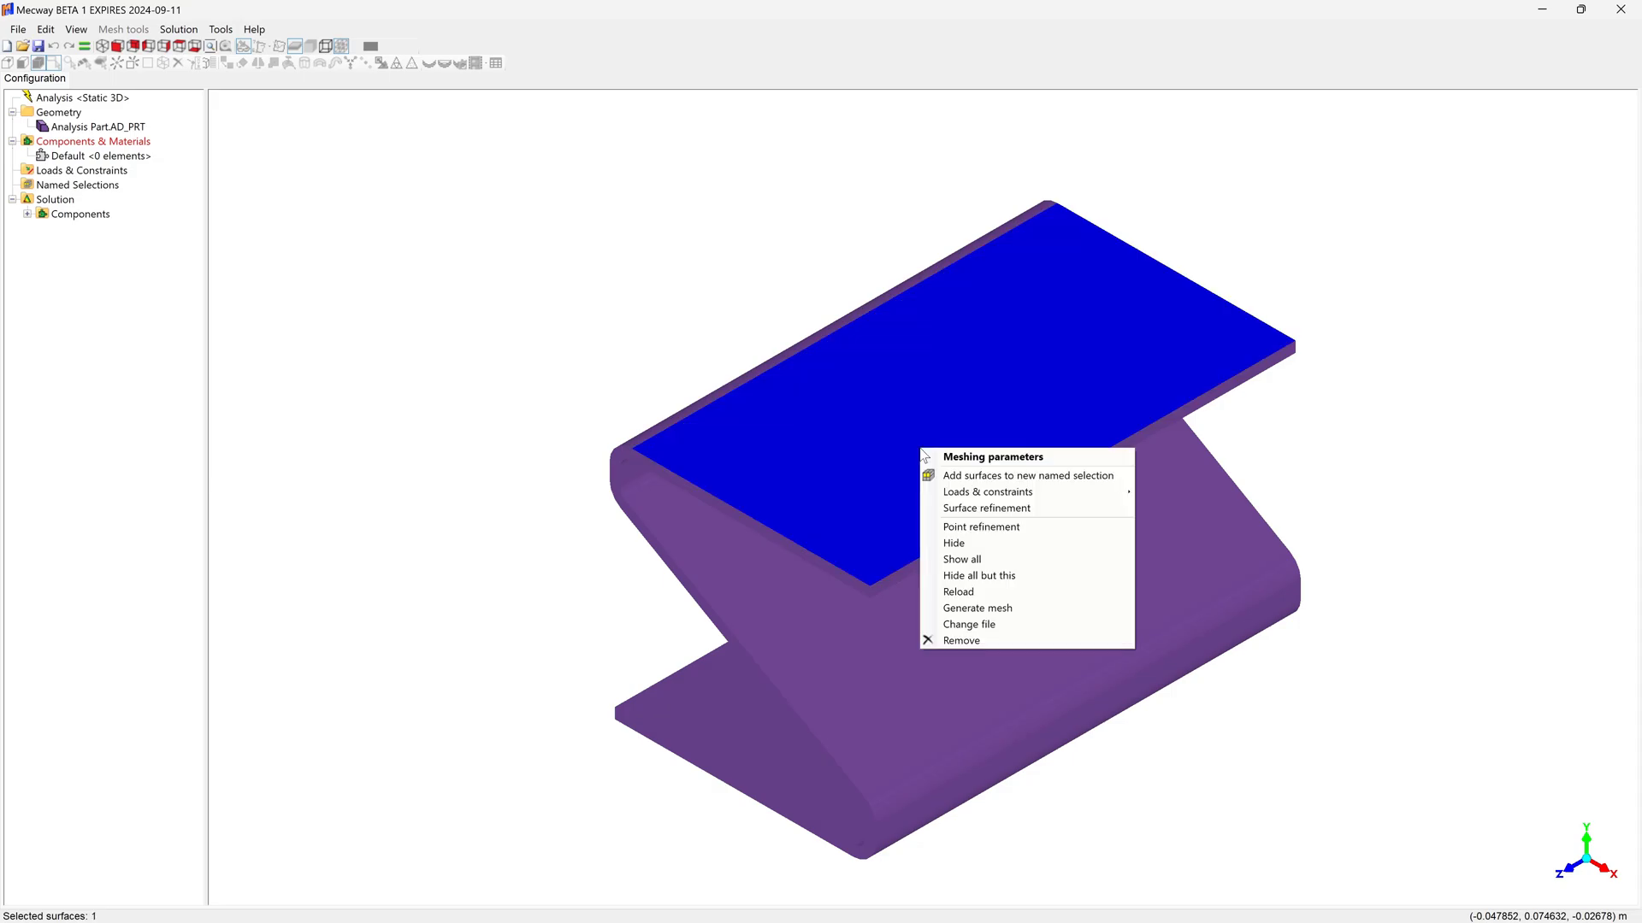
pyautogui.moveTo(1017, 498)
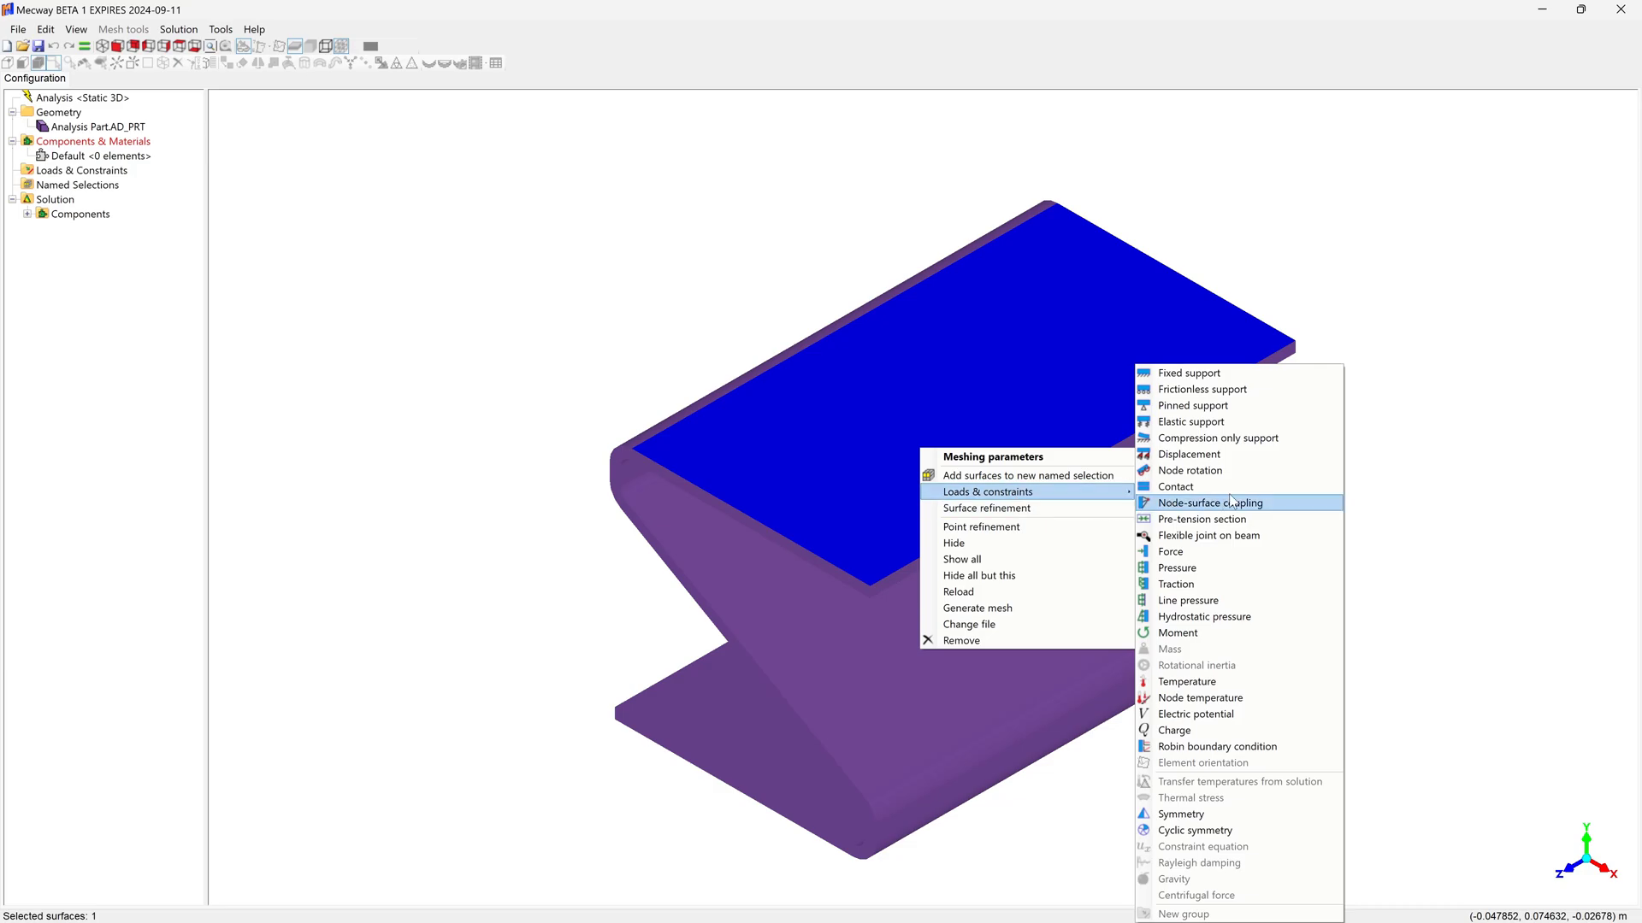
pyautogui.click(1234, 554)
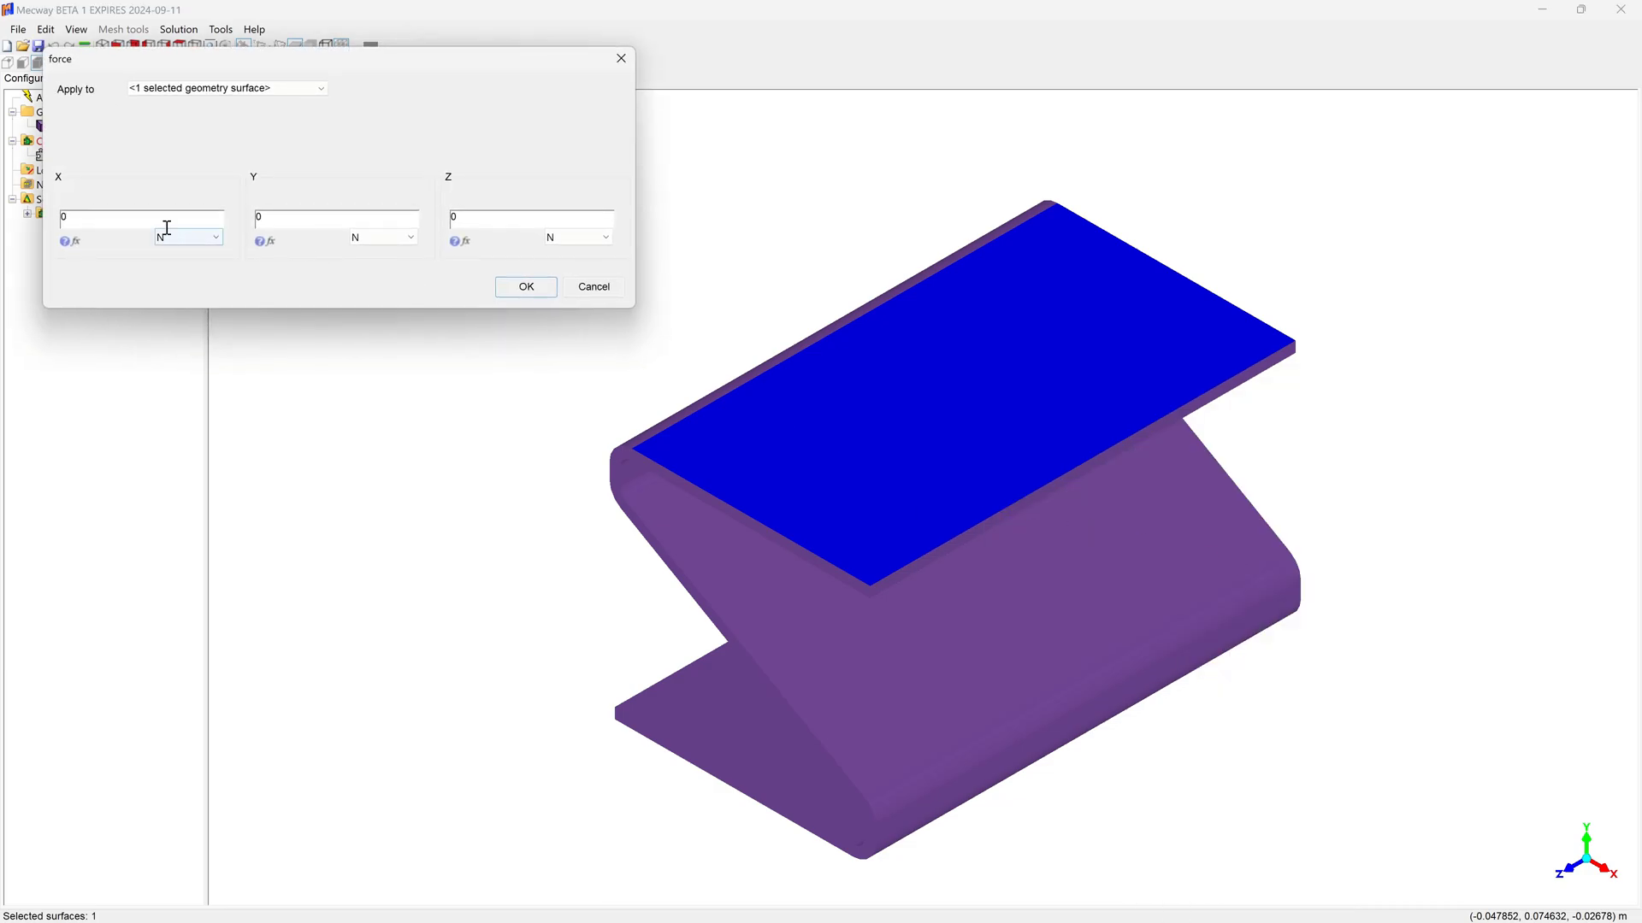
pyautogui.click(348, 220)
pyautogui.click(530, 295)
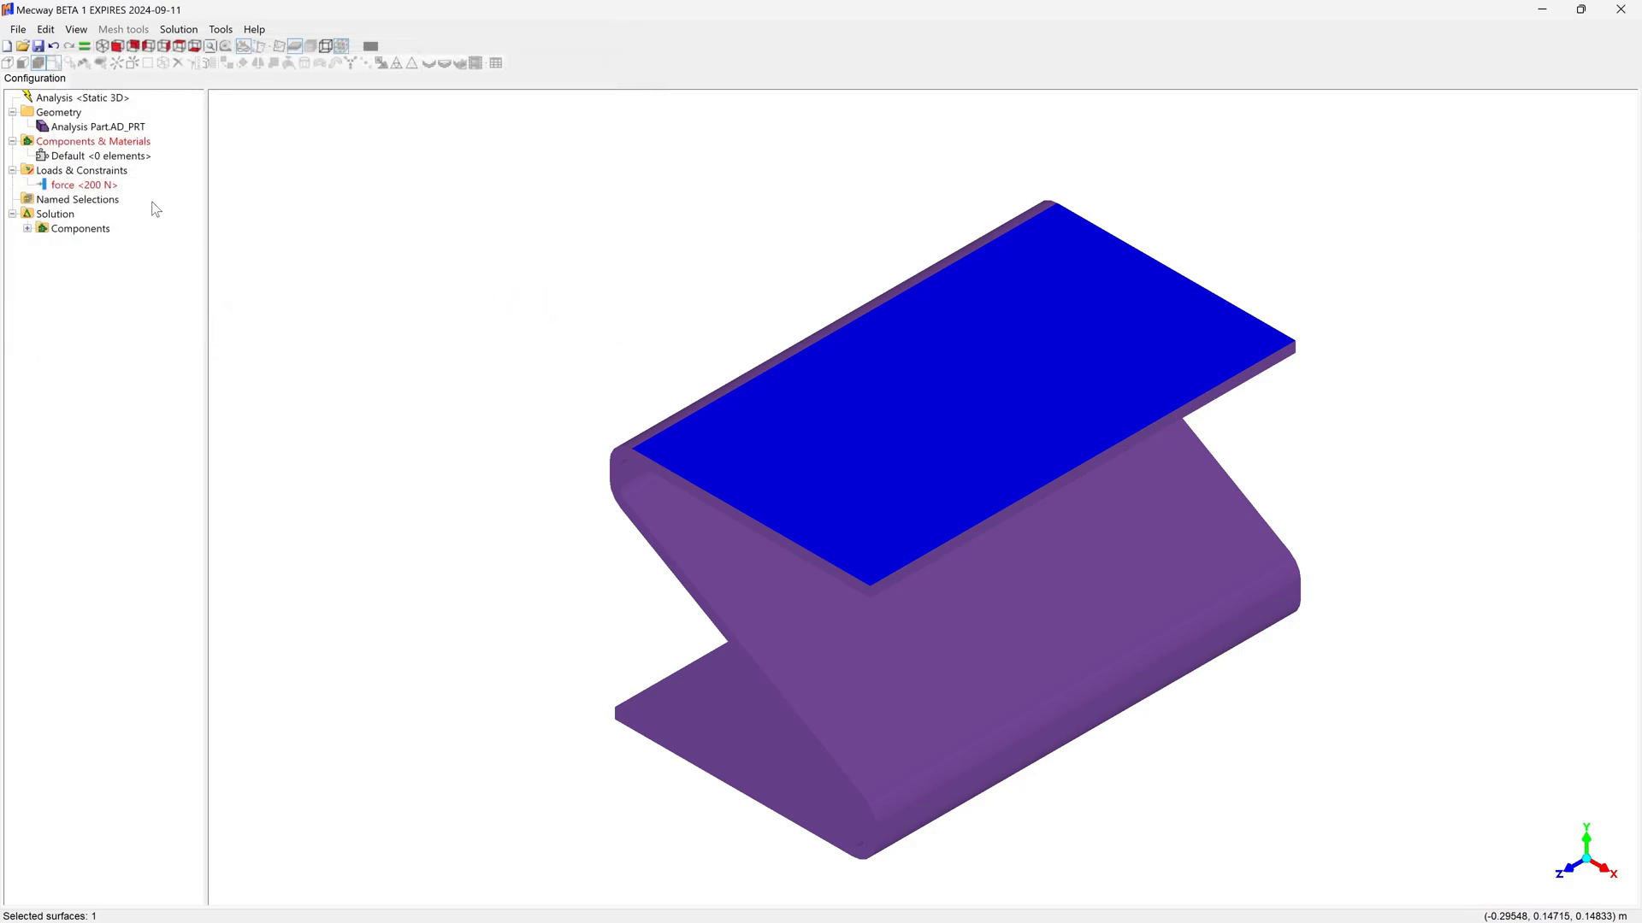
# Check What's wrong? on Components & Materials and on the 200 N force
pyautogui.rightClick(86, 143)
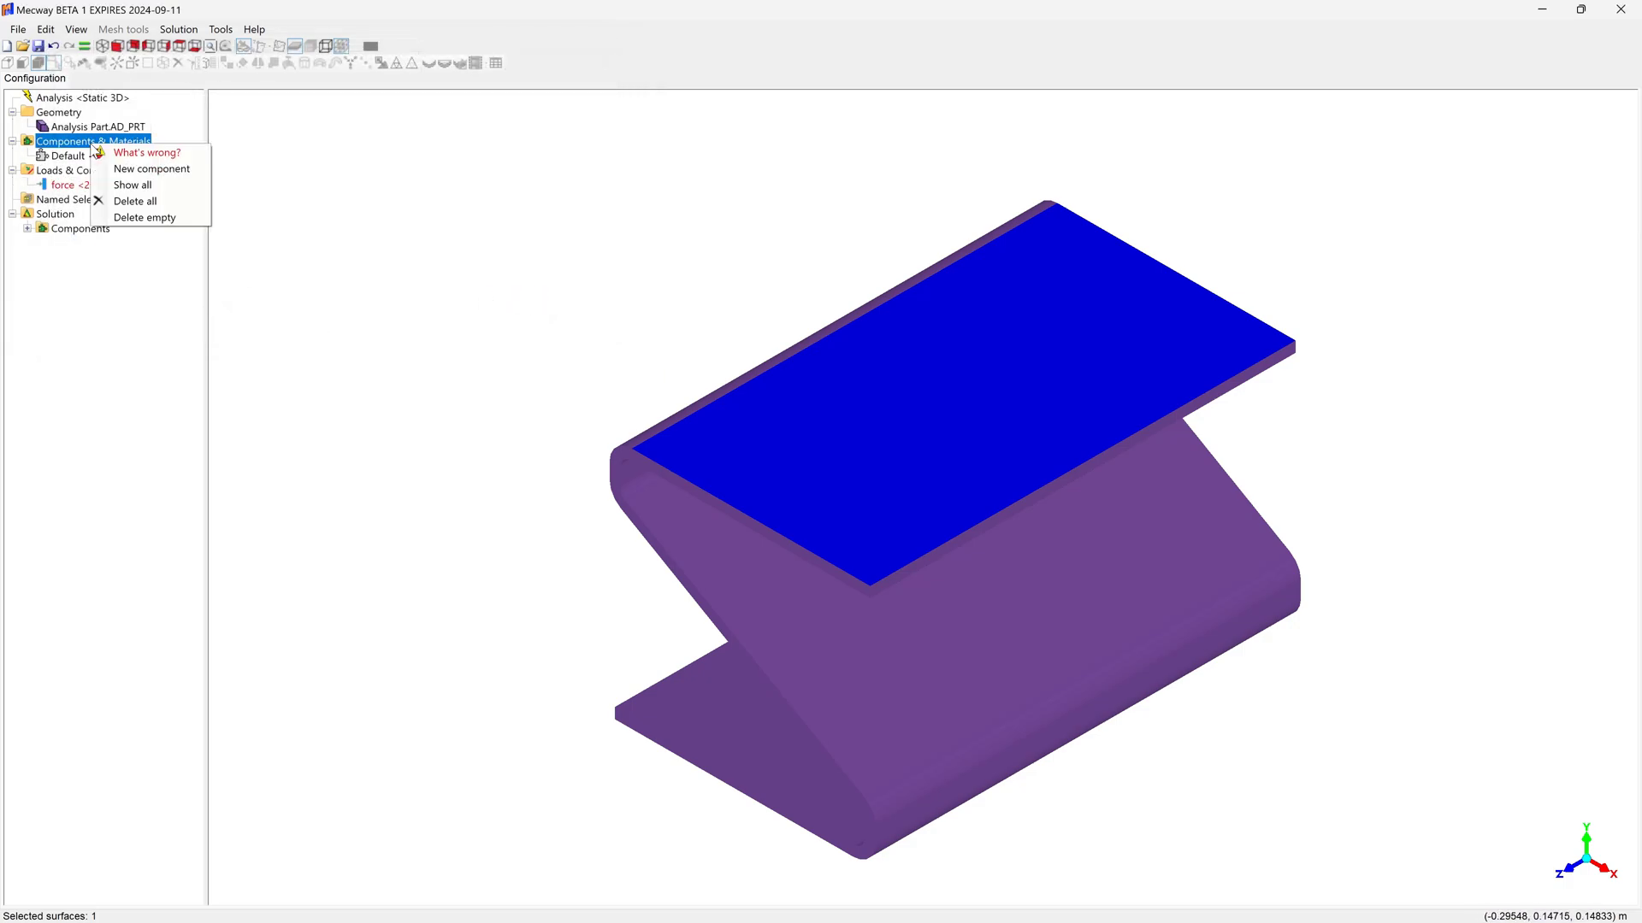
pyautogui.click(145, 154)
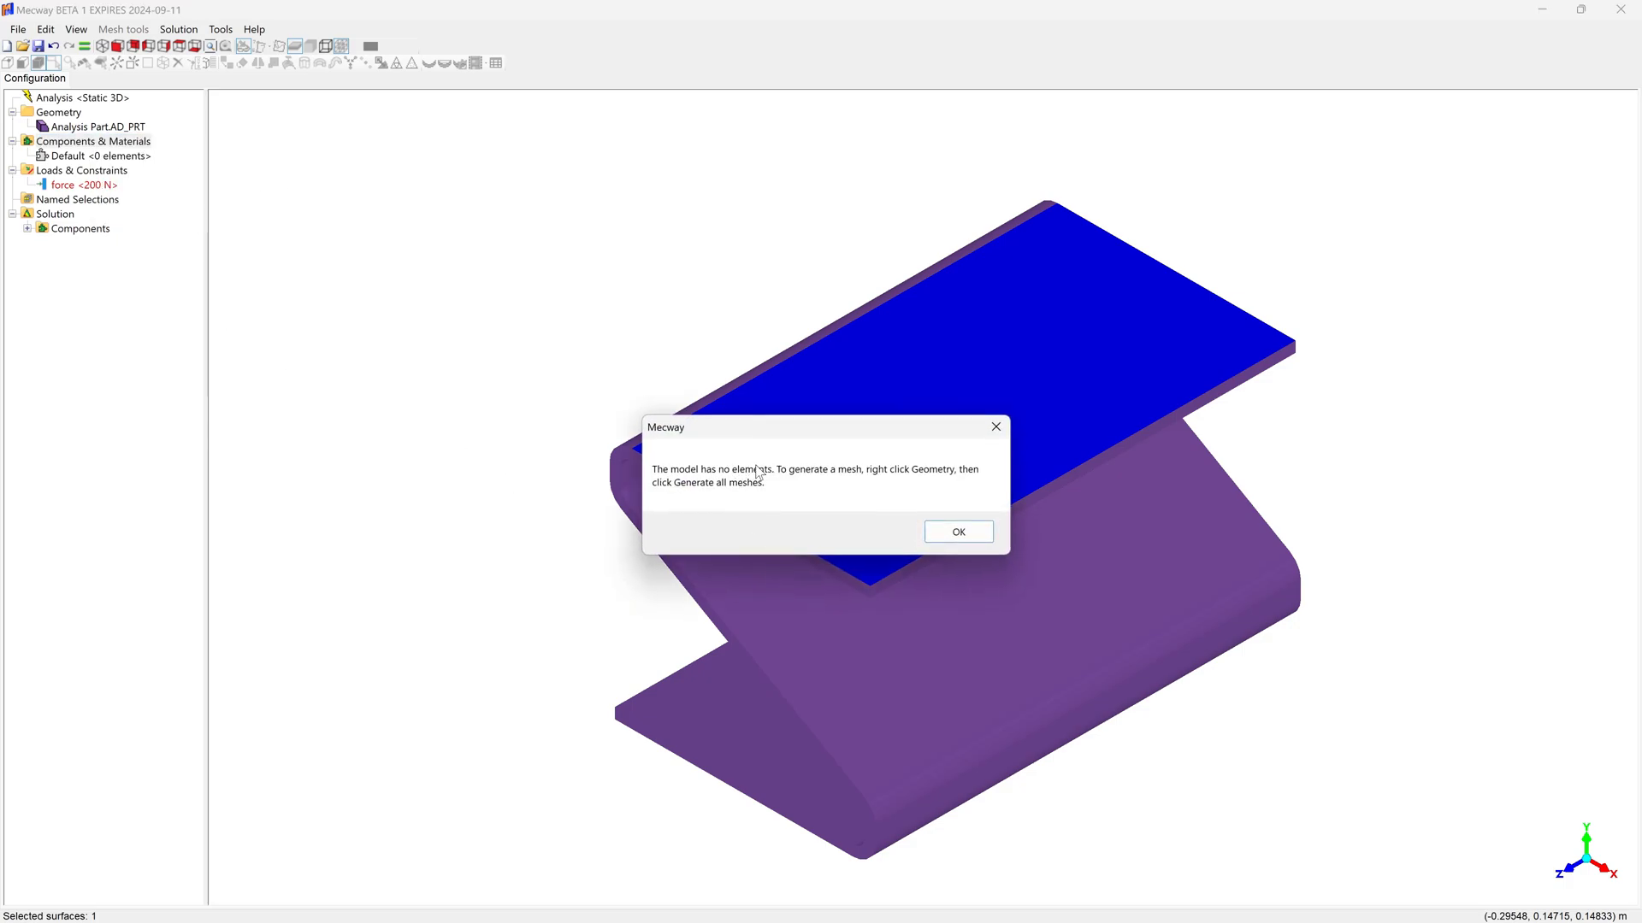
pyautogui.click(959, 532)
pyautogui.rightClick(89, 185)
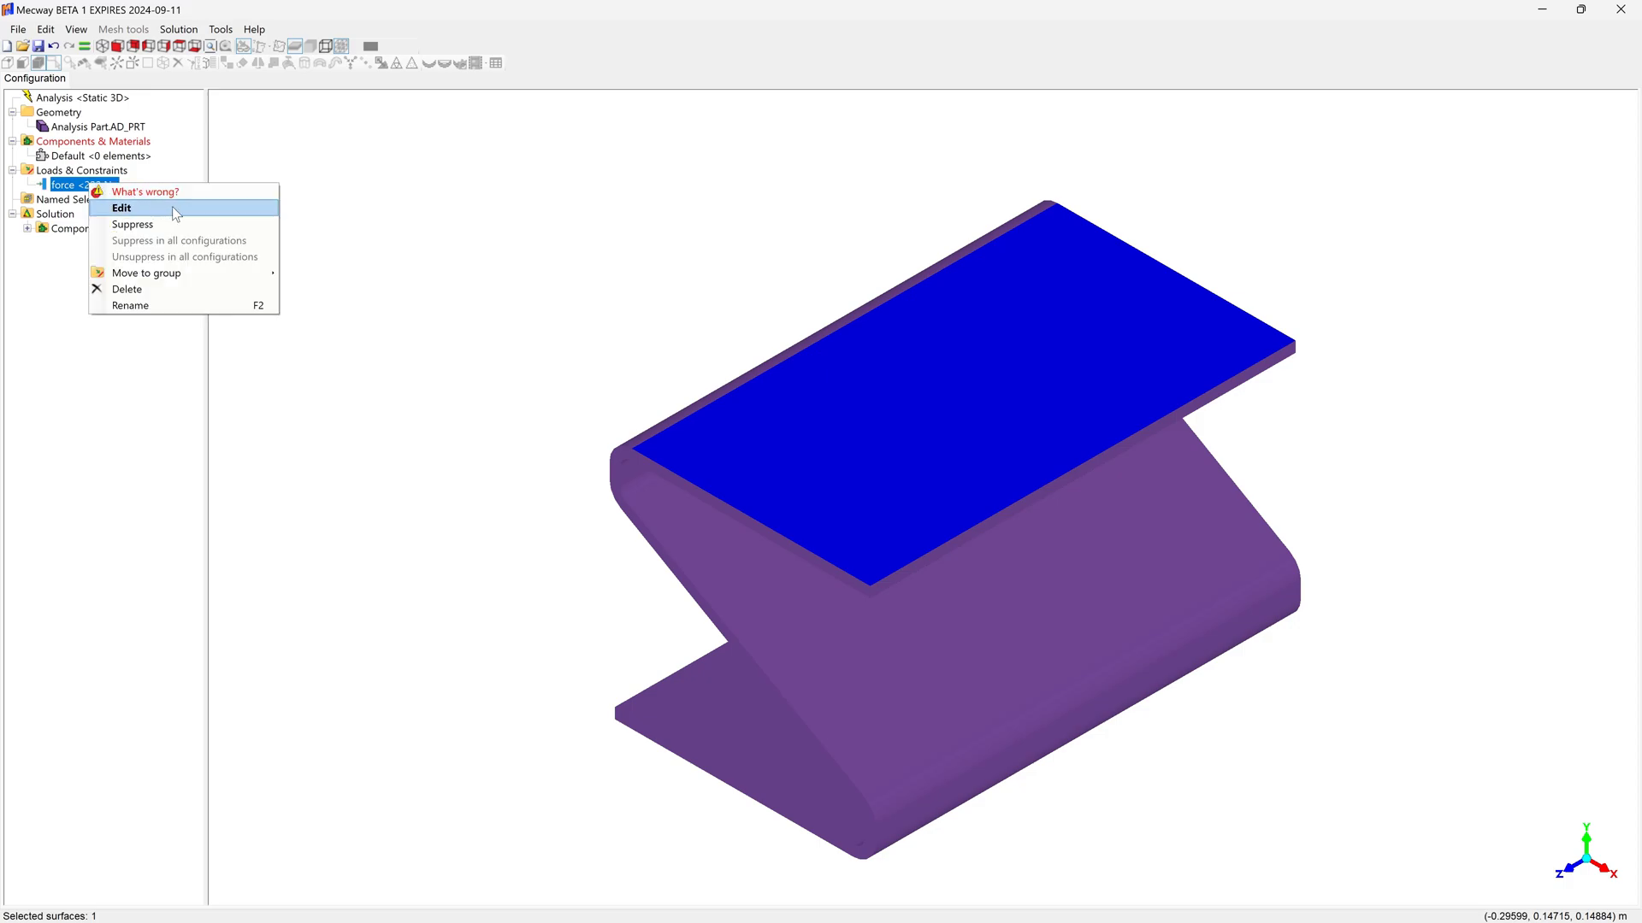
pyautogui.click(178, 192)
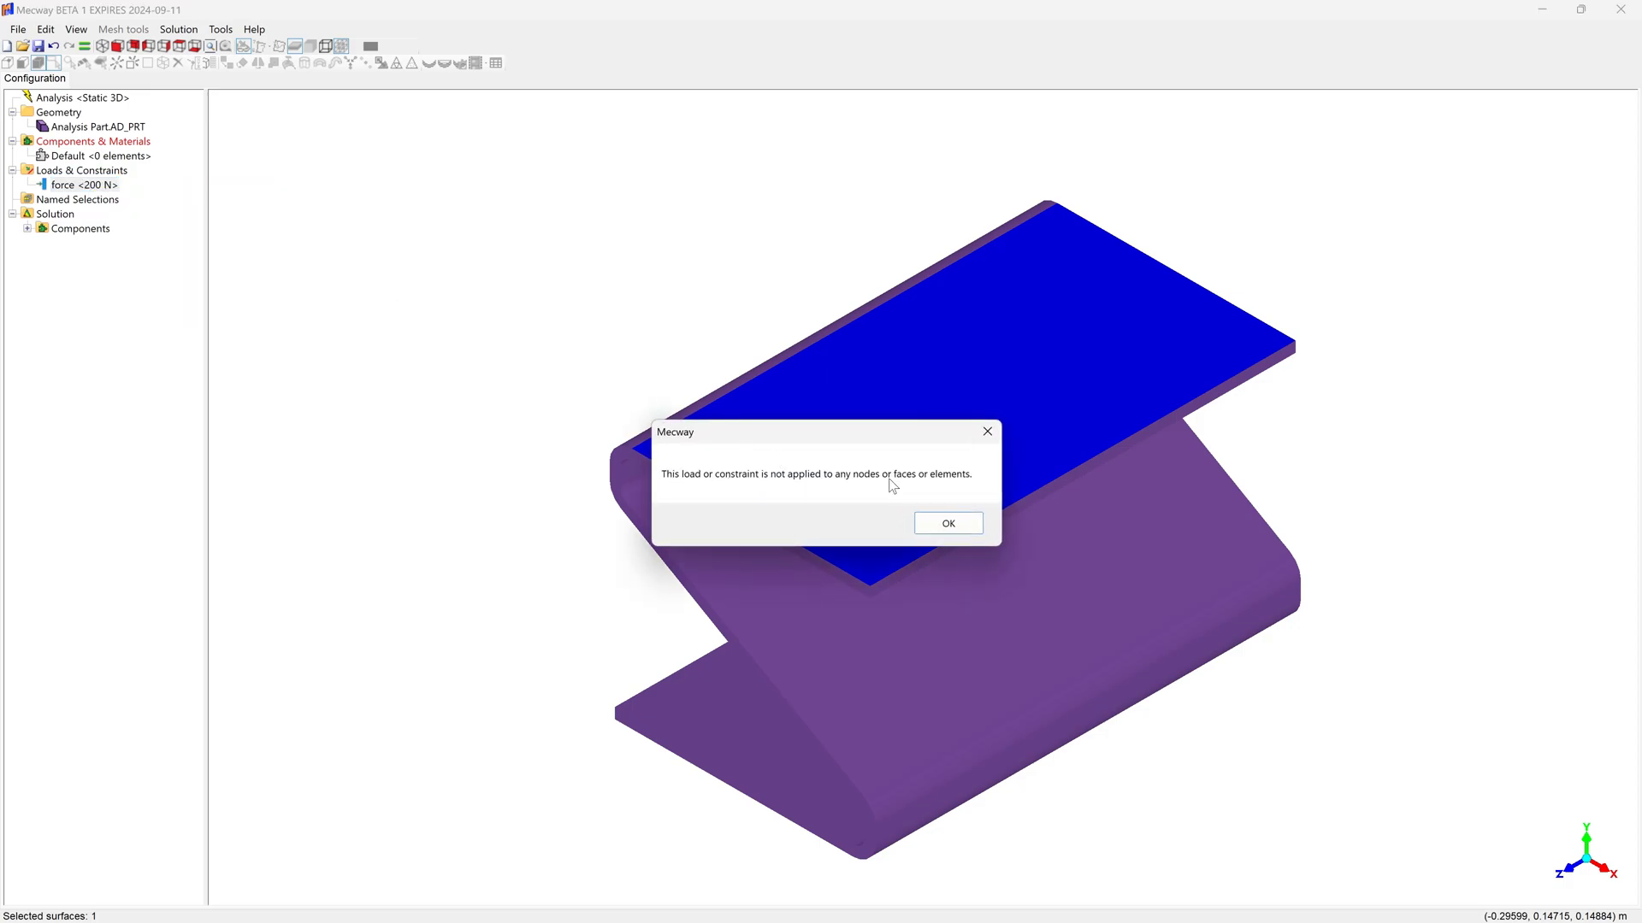
pyautogui.click(949, 523)
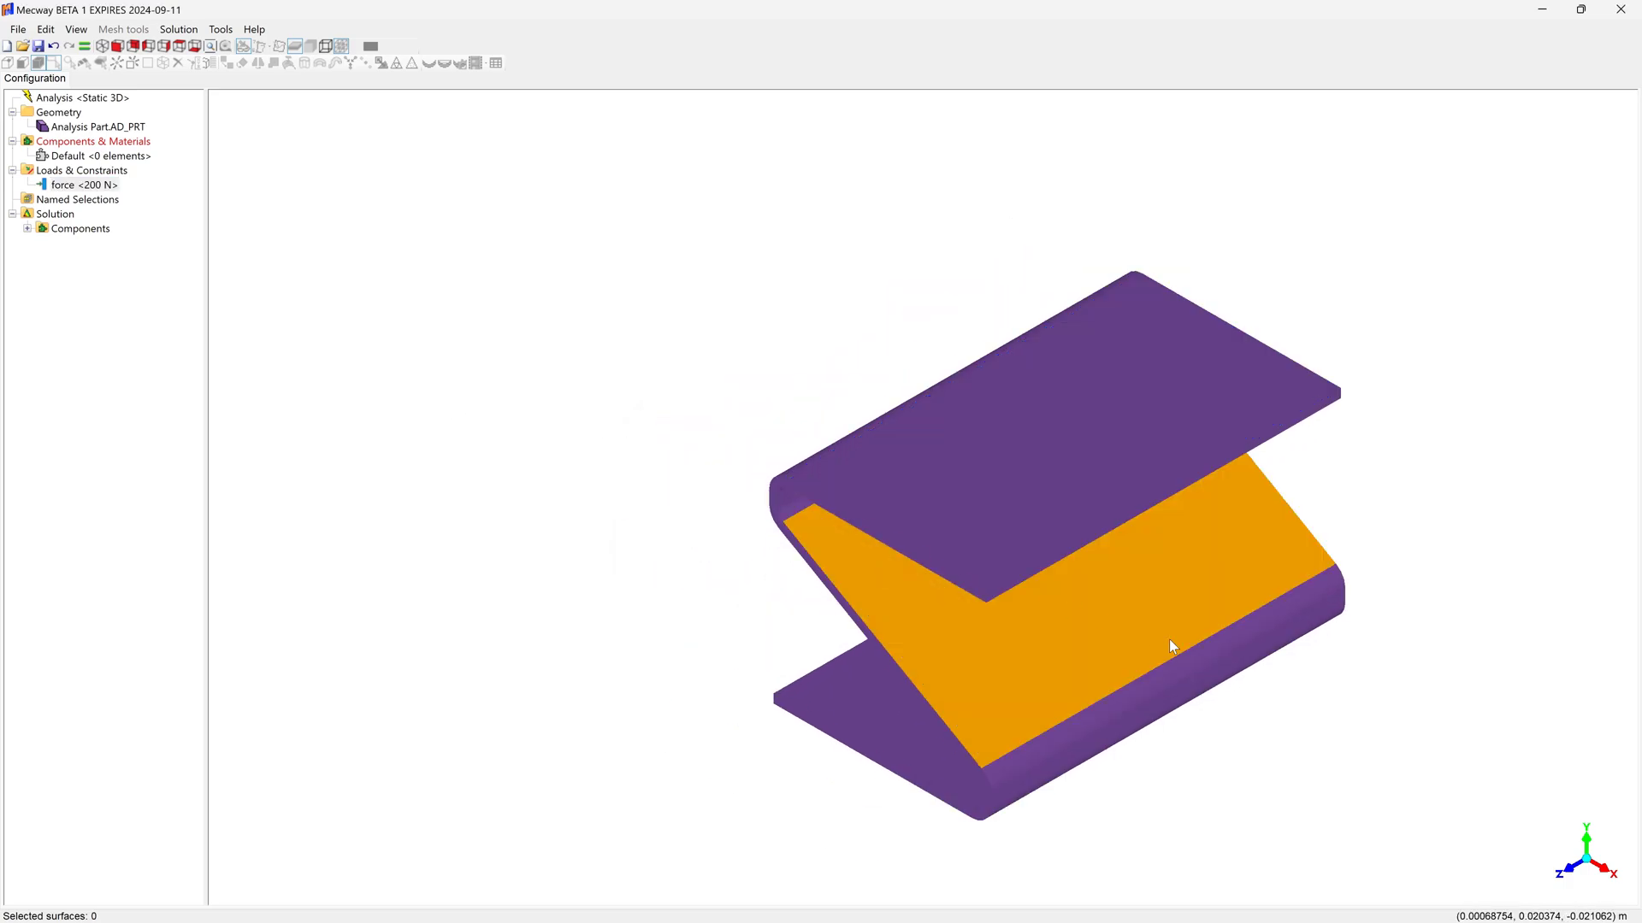
# Add a fixed support to the part's bottom face
pyautogui.moveTo(1353, 702); pyautogui.dragTo(1055, 659)
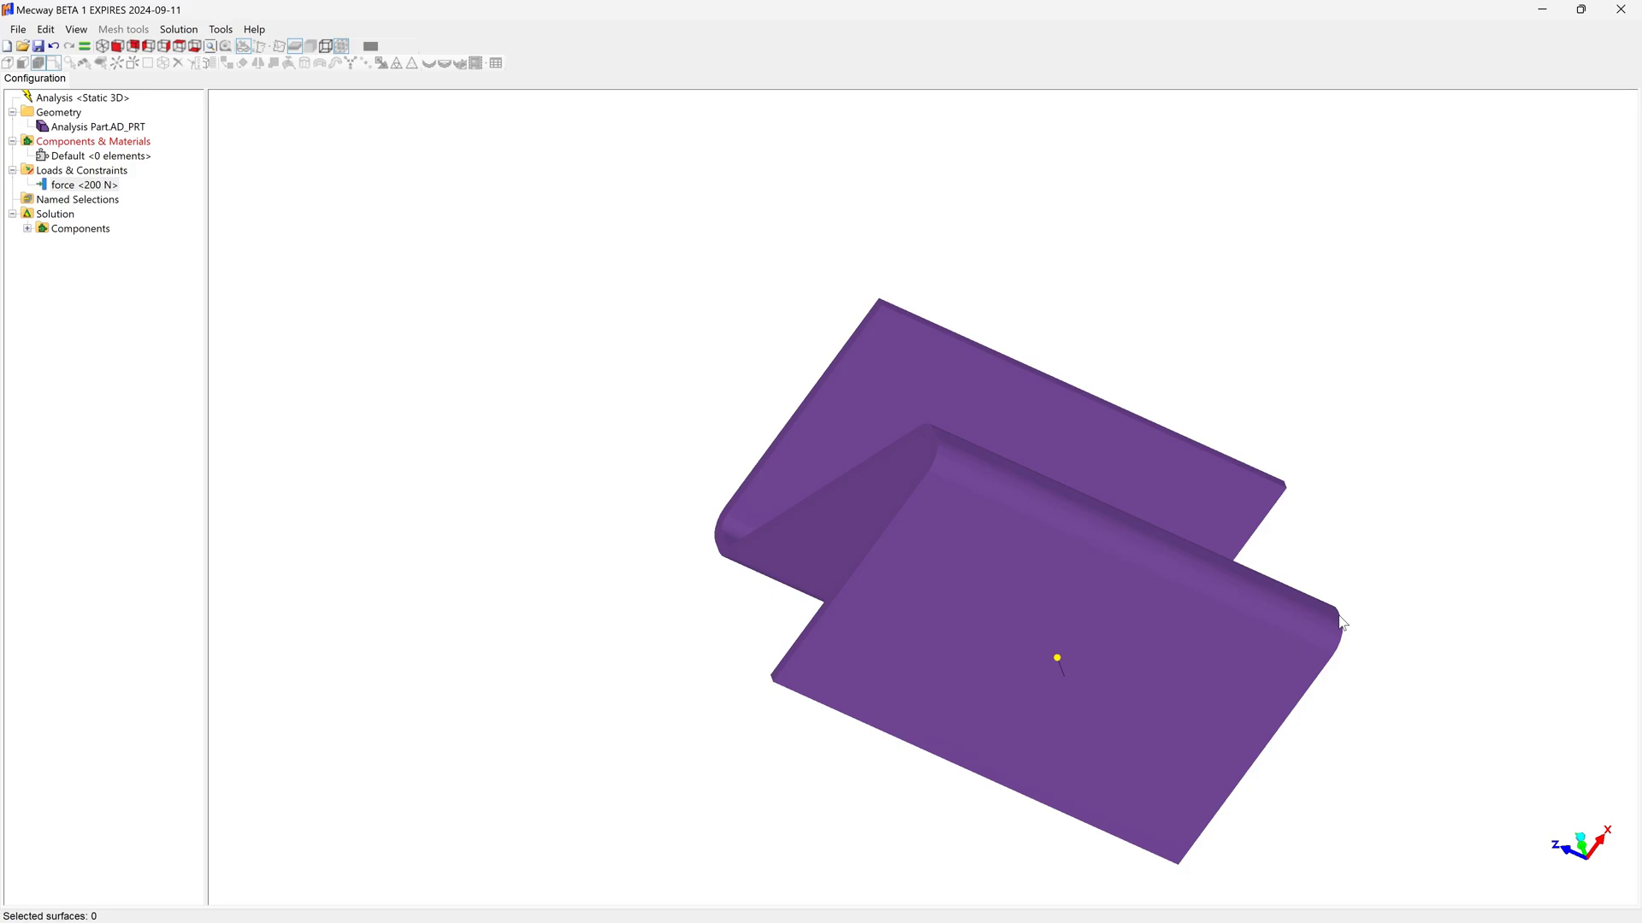
pyautogui.rightClick(1146, 657)
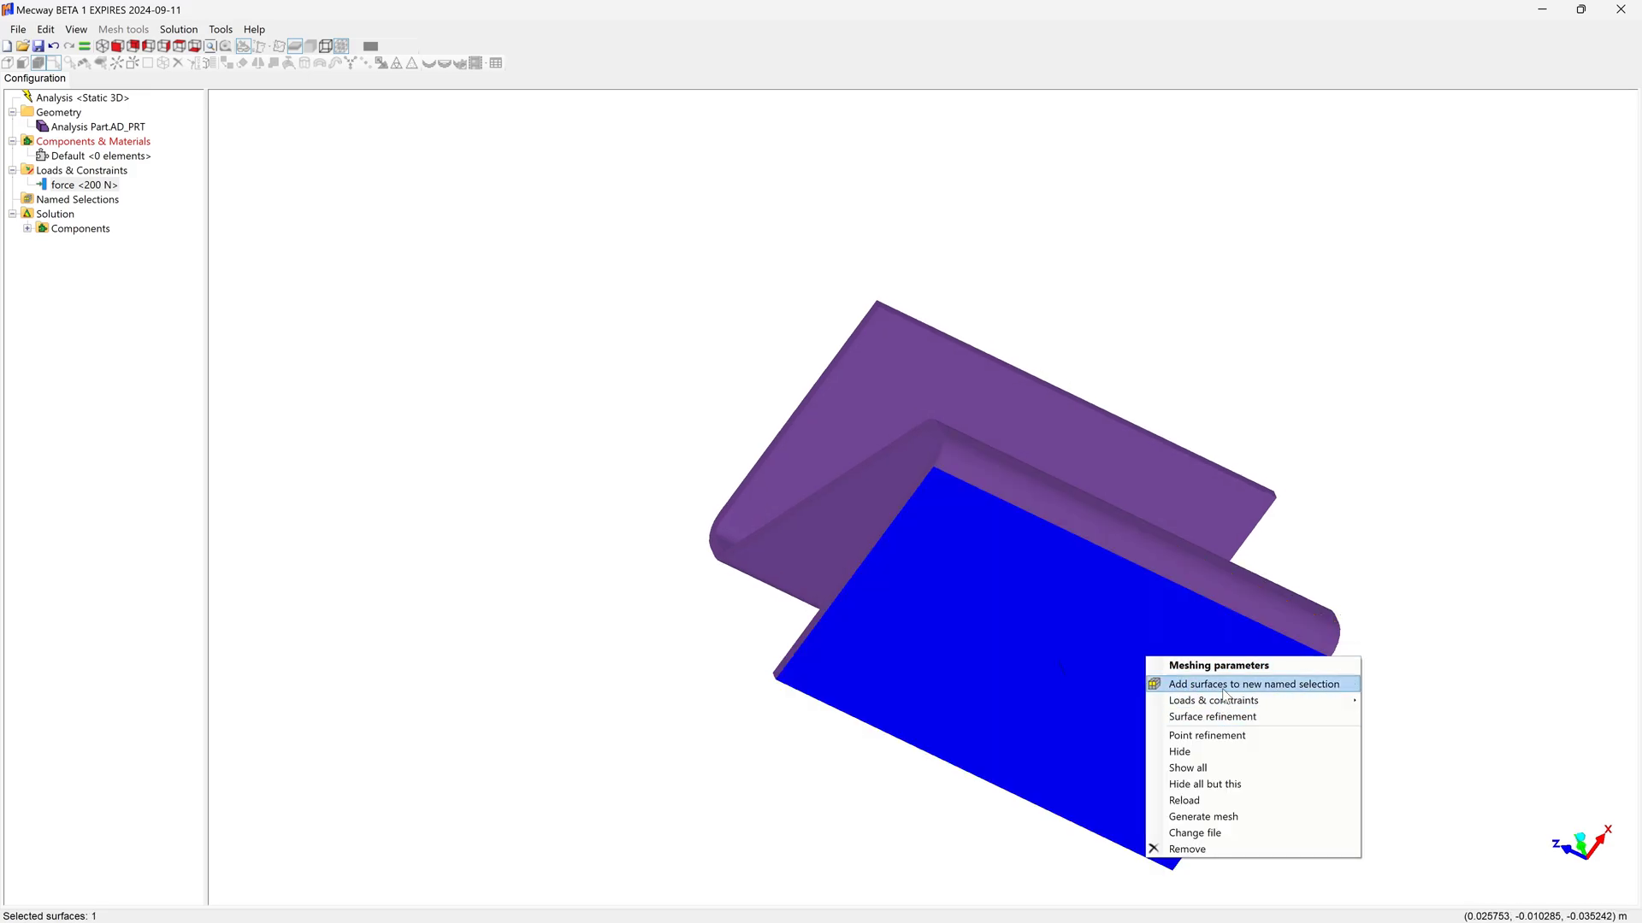
pyautogui.moveTo(1227, 701)
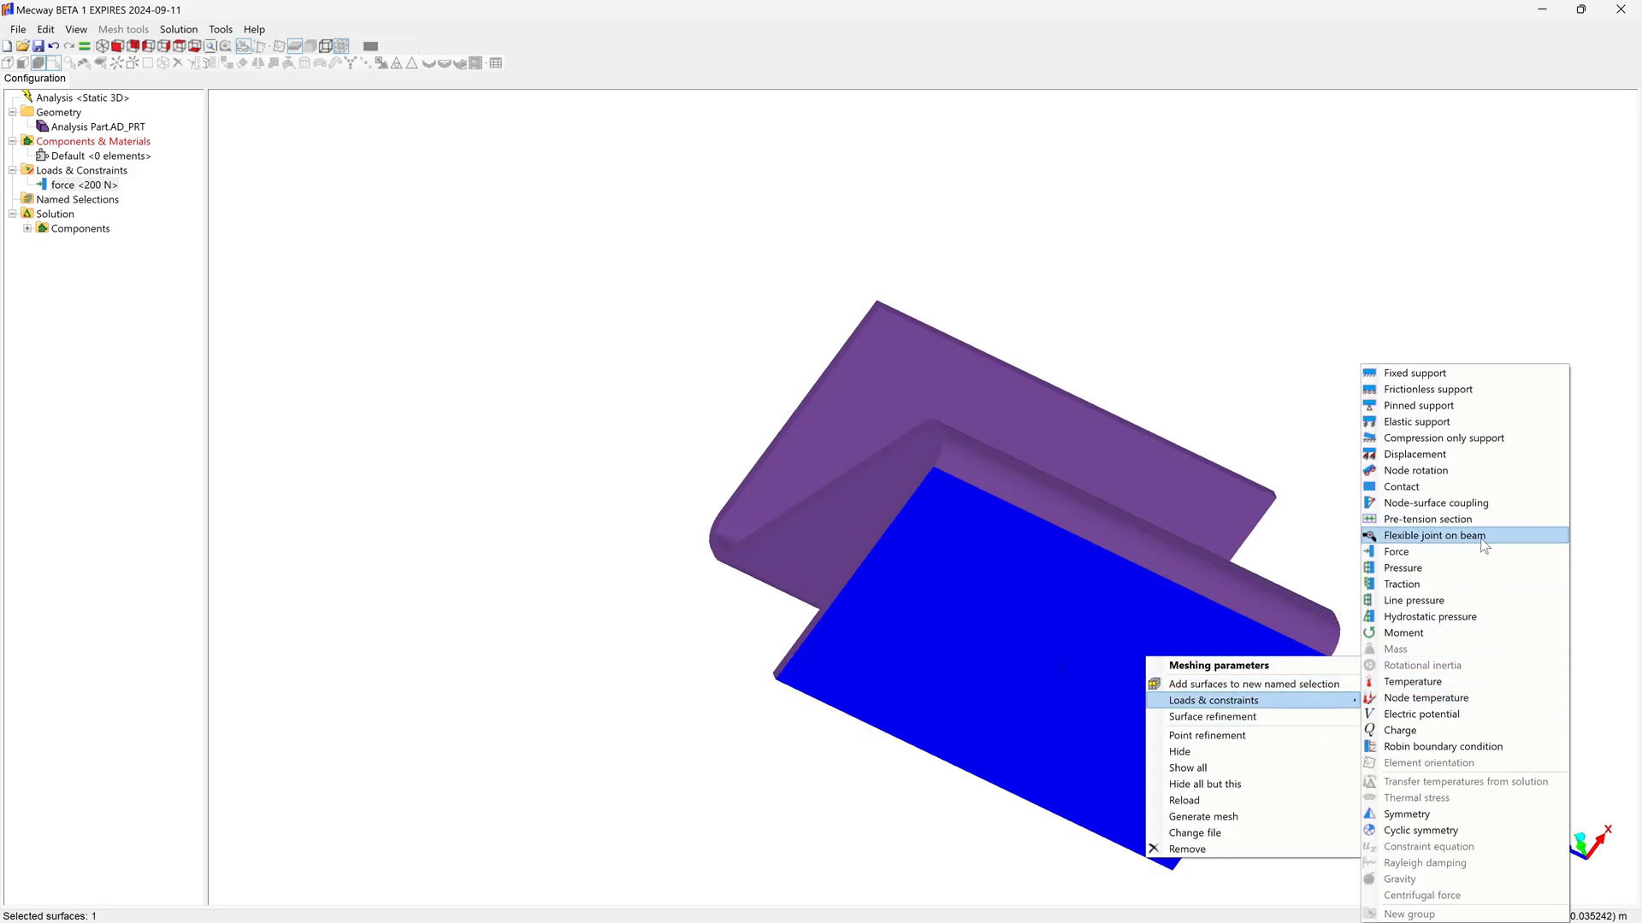
pyautogui.click(1445, 374)
pyautogui.click(223, 121)
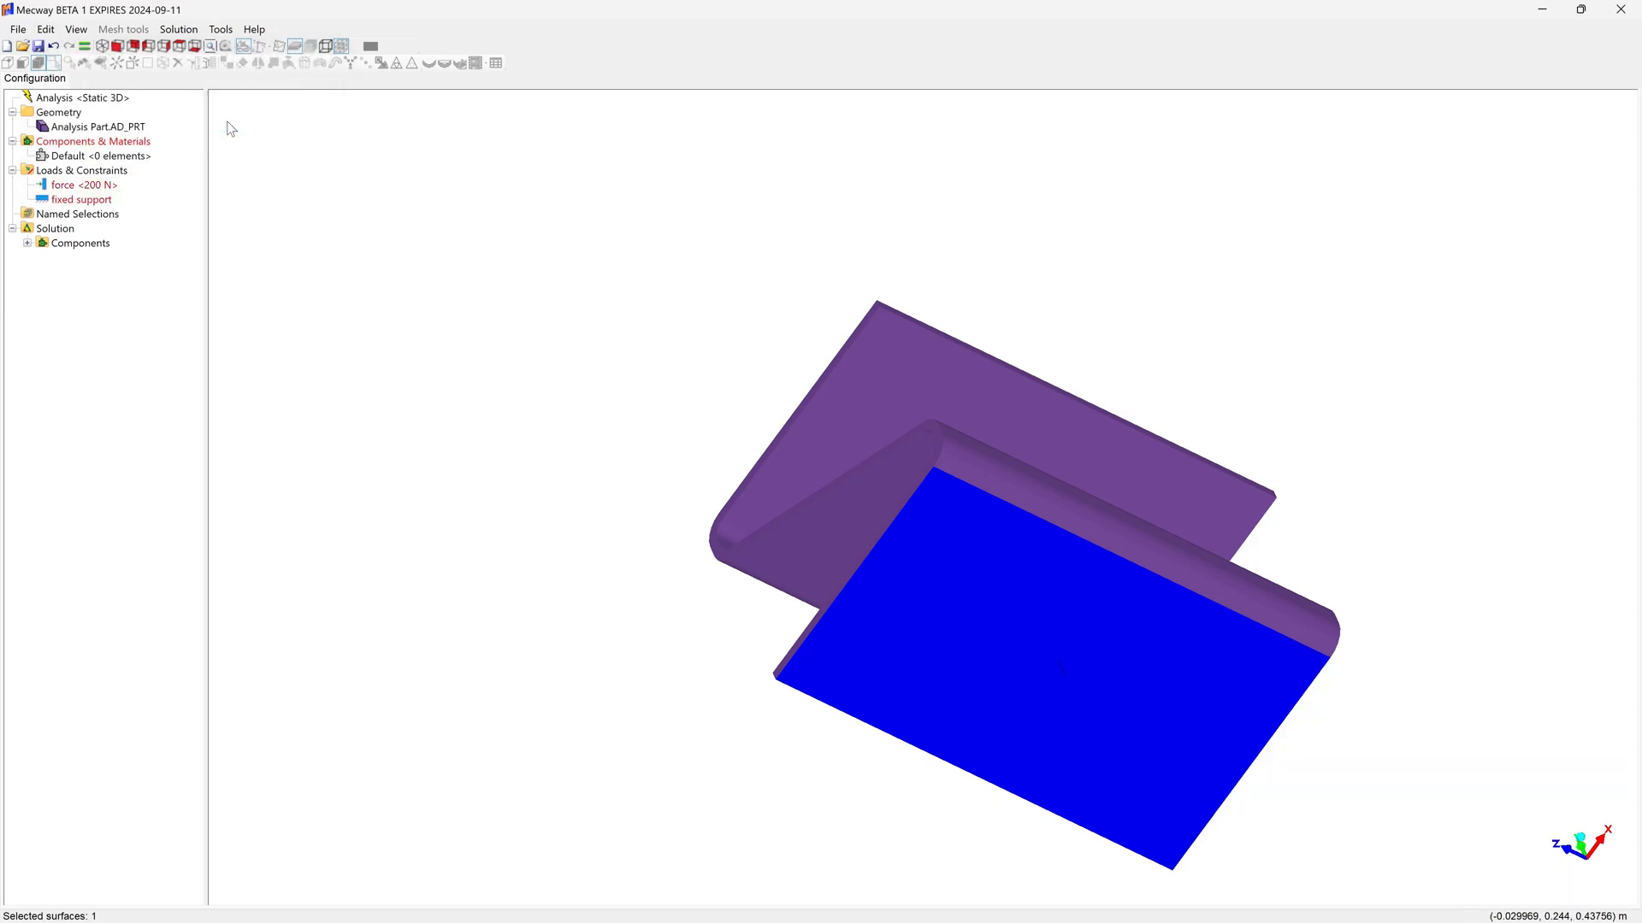
# Orbit the model and pick the top and lower faces to check them
pyautogui.moveTo(1139, 239); pyautogui.dragTo(1140, 308)
pyautogui.click(1071, 396)
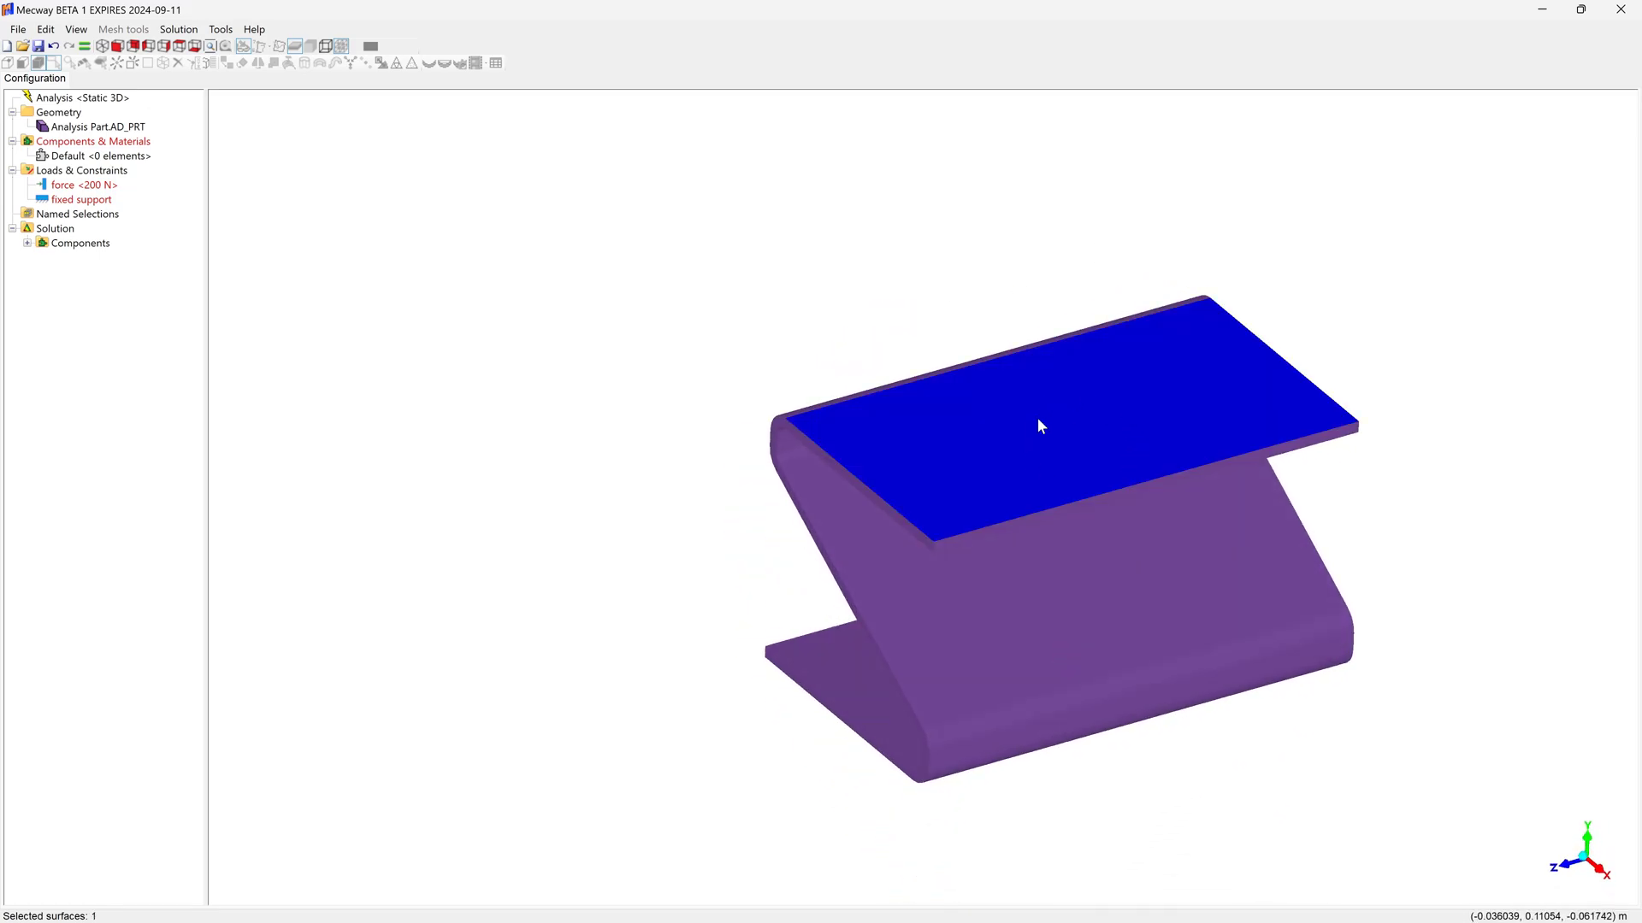
pyautogui.moveTo(1058, 440); pyautogui.dragTo(983, 603)
pyautogui.click(1011, 637)
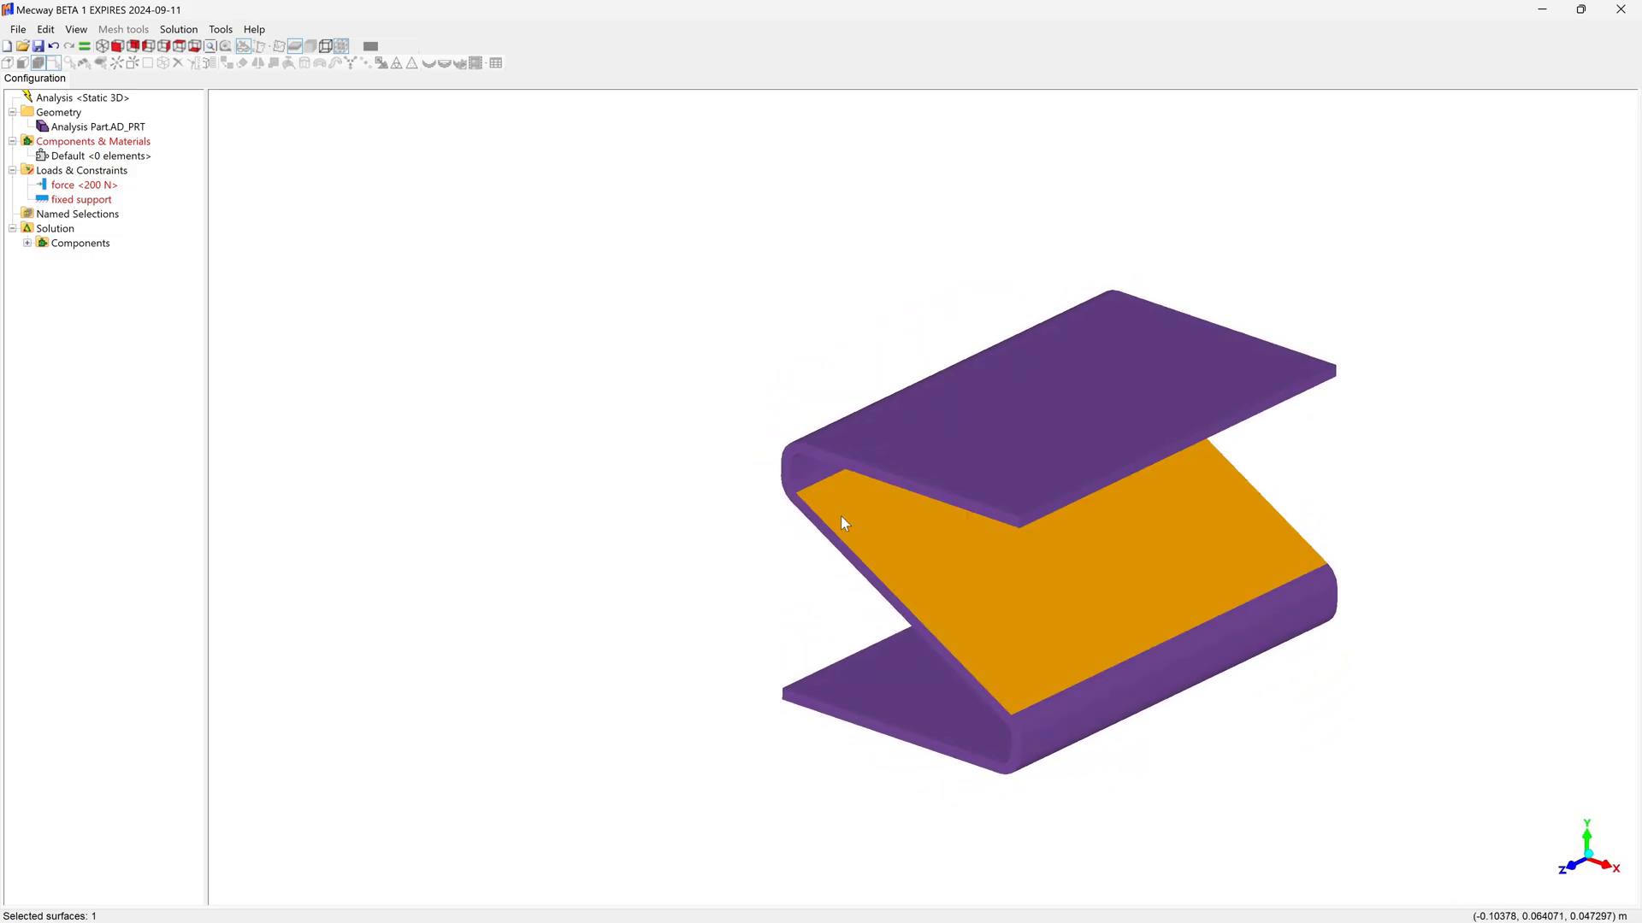
# In the part's meshing parameters, require at least 3 elements per edge and per curve
pyautogui.rightClick(62, 126)
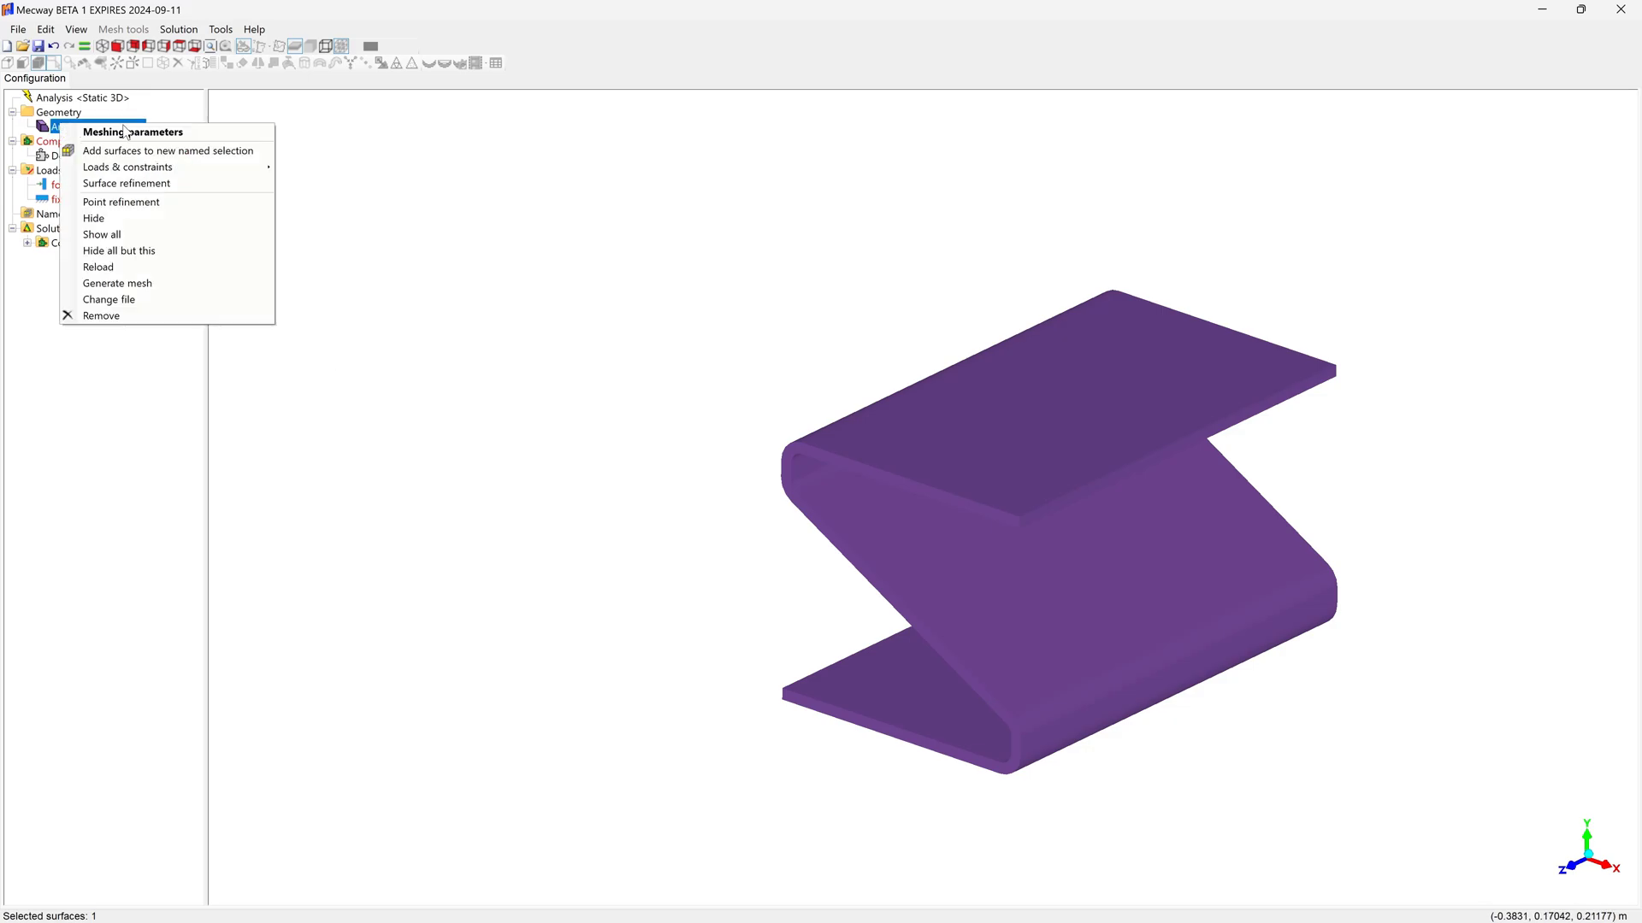
pyautogui.click(126, 132)
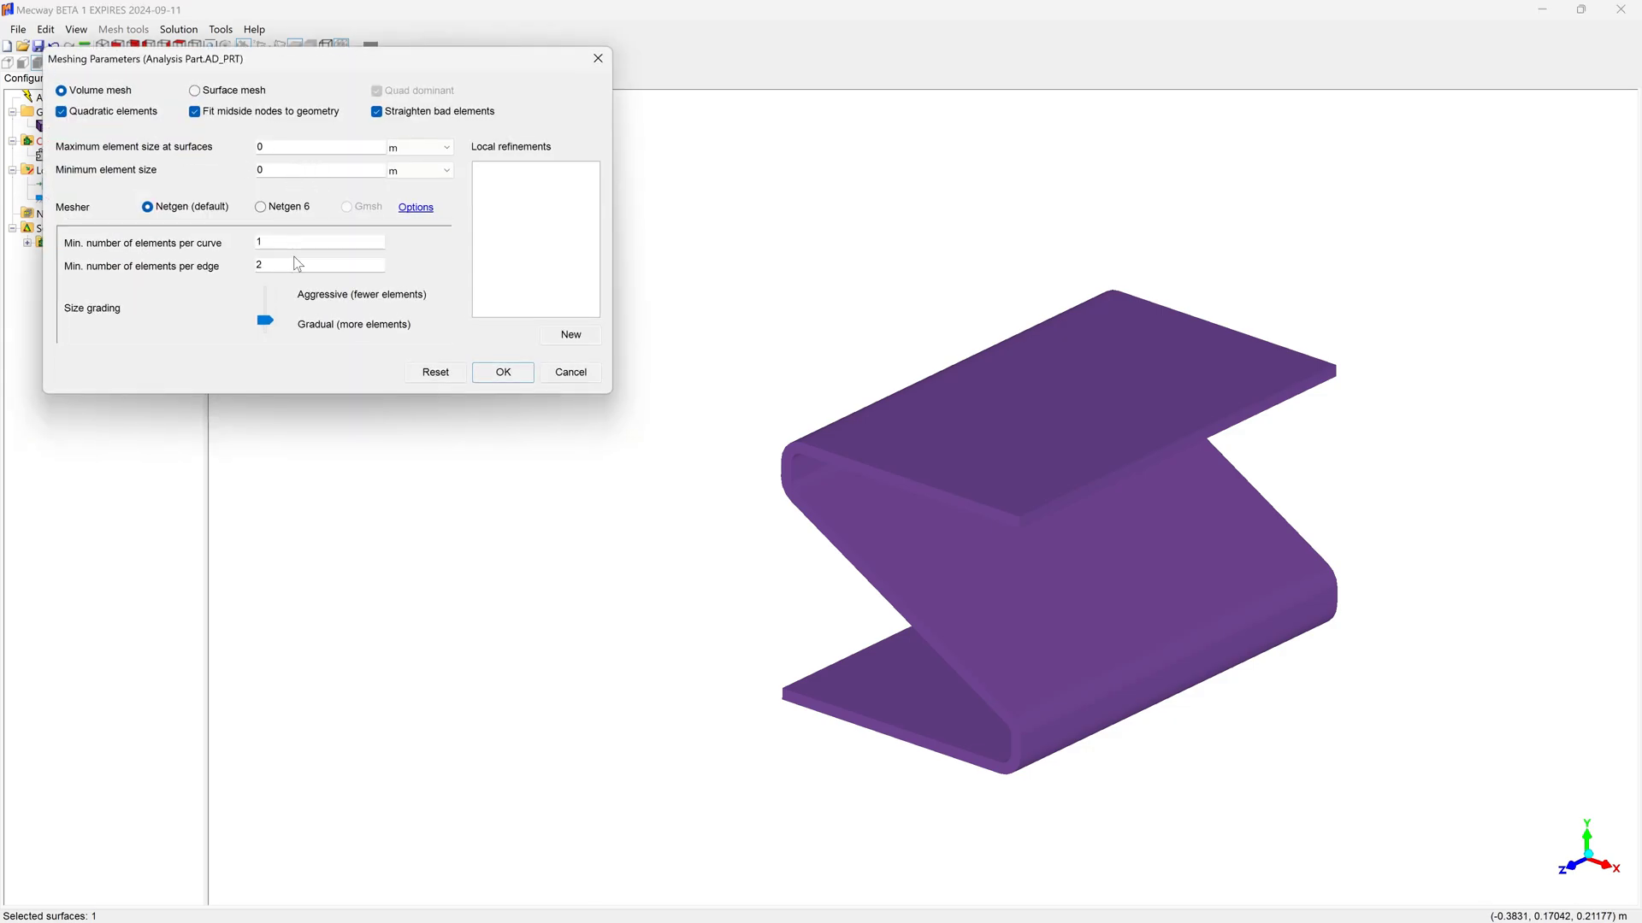
pyautogui.doubleClick(261, 265)
pyautogui.write('3')
pyautogui.doubleClick(277, 244)
pyautogui.write('3')
# Set element size units to mm with a 4 mm minimum, apply, and generate the mesh
pyautogui.click(423, 149)
pyautogui.click(433, 178)
pyautogui.click(423, 171)
pyautogui.click(421, 200)
pyautogui.moveTo(298, 149); pyautogui.dragTo(139, 140)
pyautogui.press('Tab')
pyautogui.write('4')
pyautogui.click(506, 378)
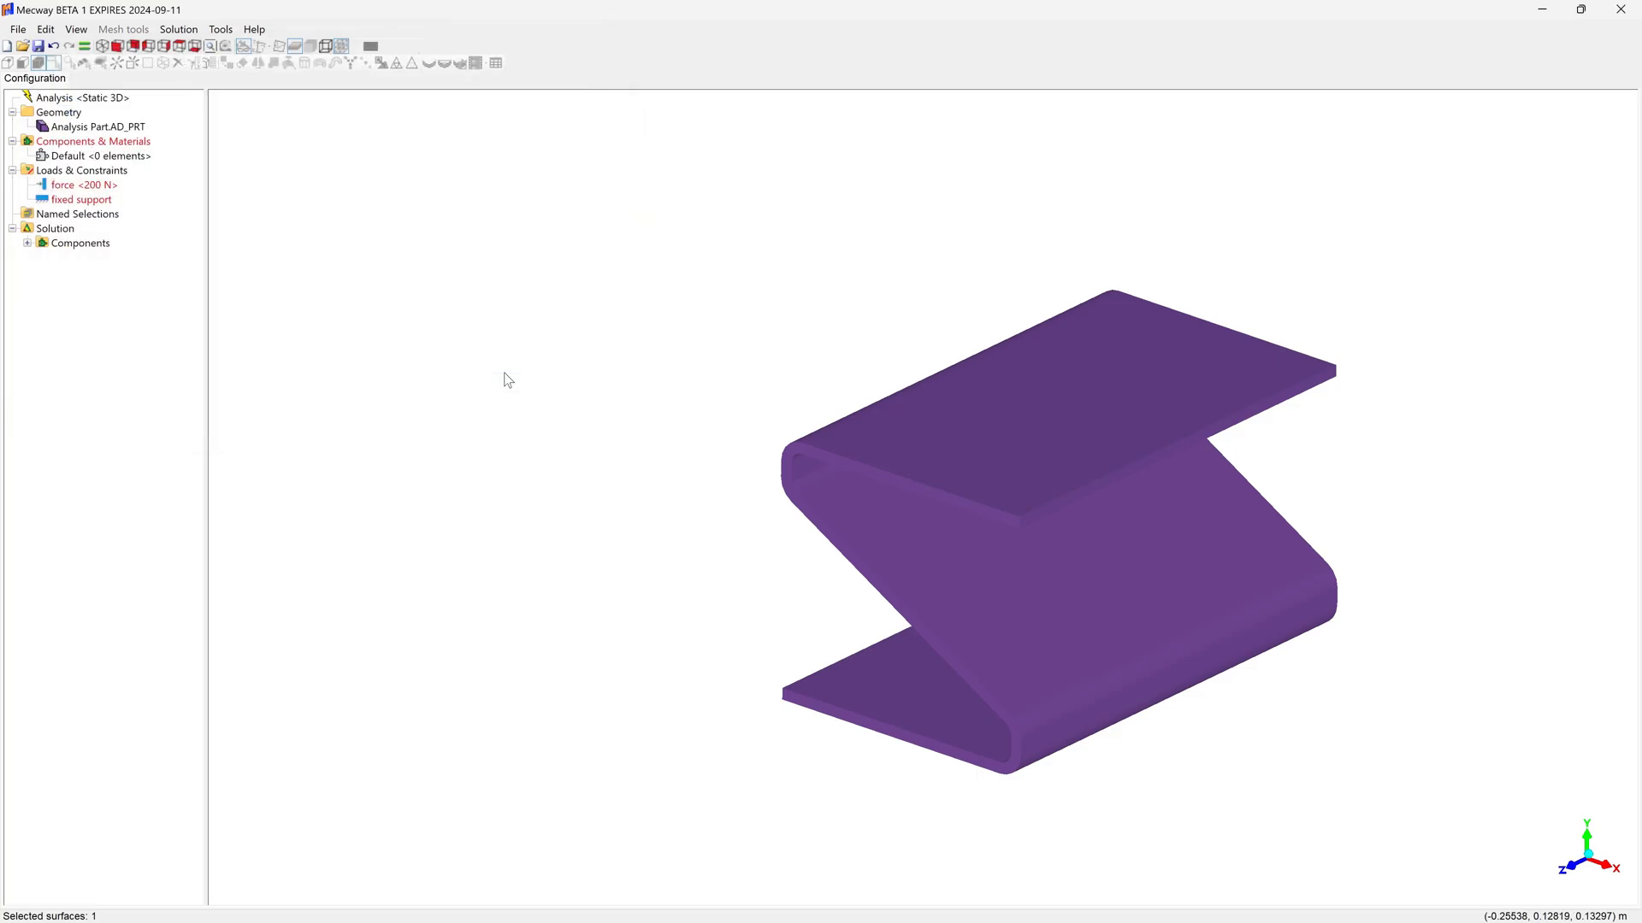
pyautogui.rightClick(119, 130)
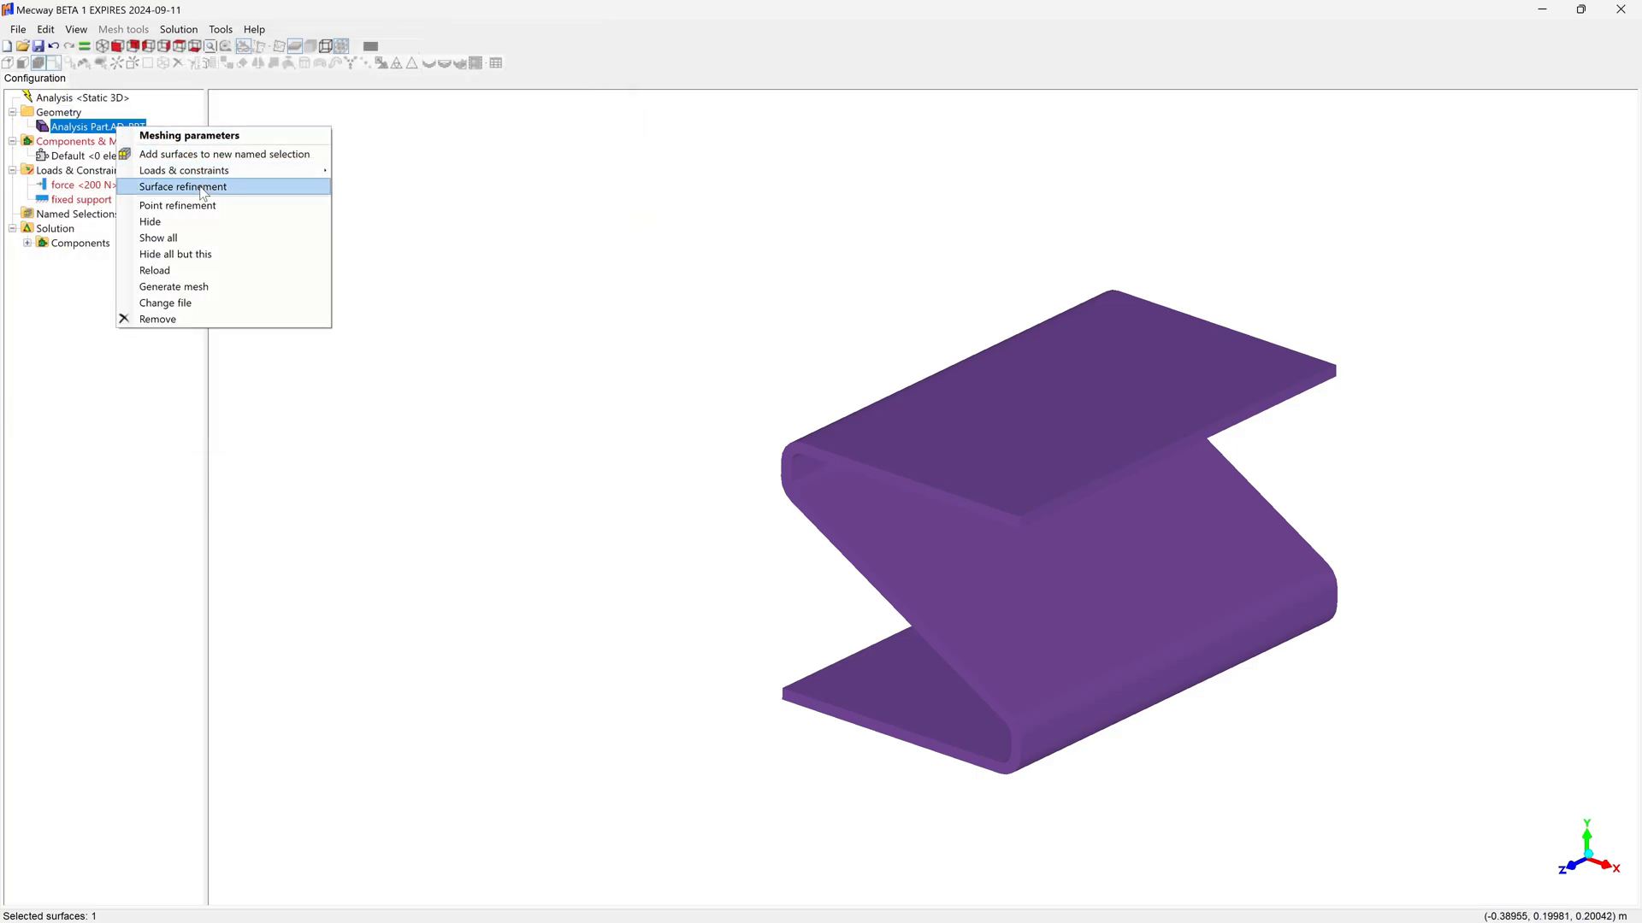
pyautogui.click(204, 295)
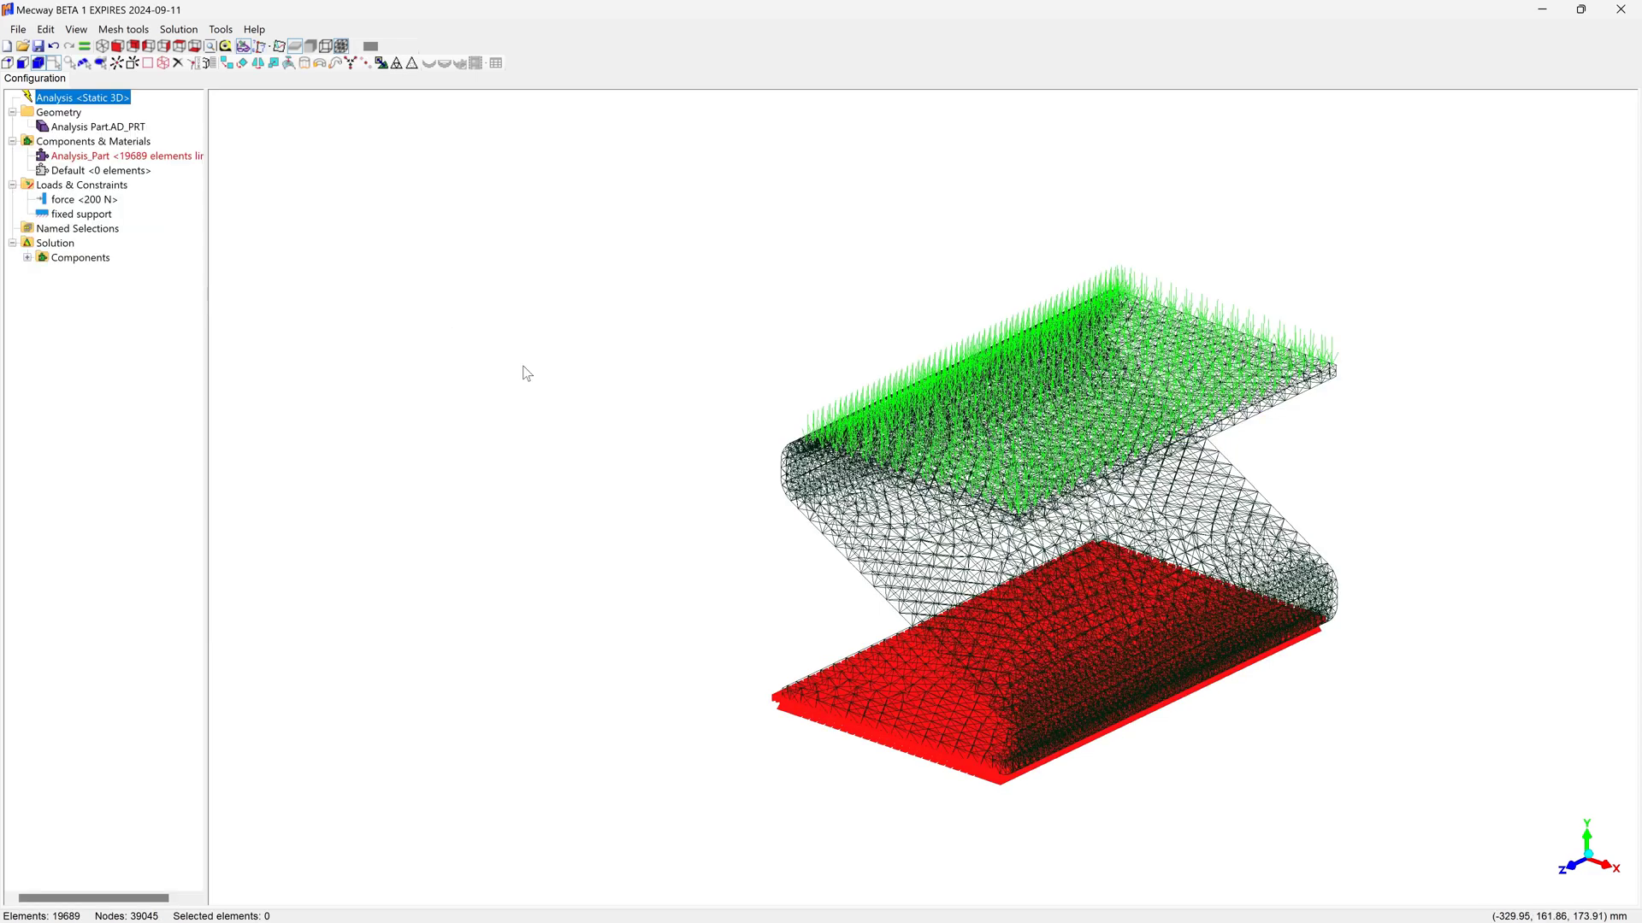
# Zoom and orbit around the 19689-element mesh to inspect it from several angles
pyautogui.scroll(5, 855, 531)
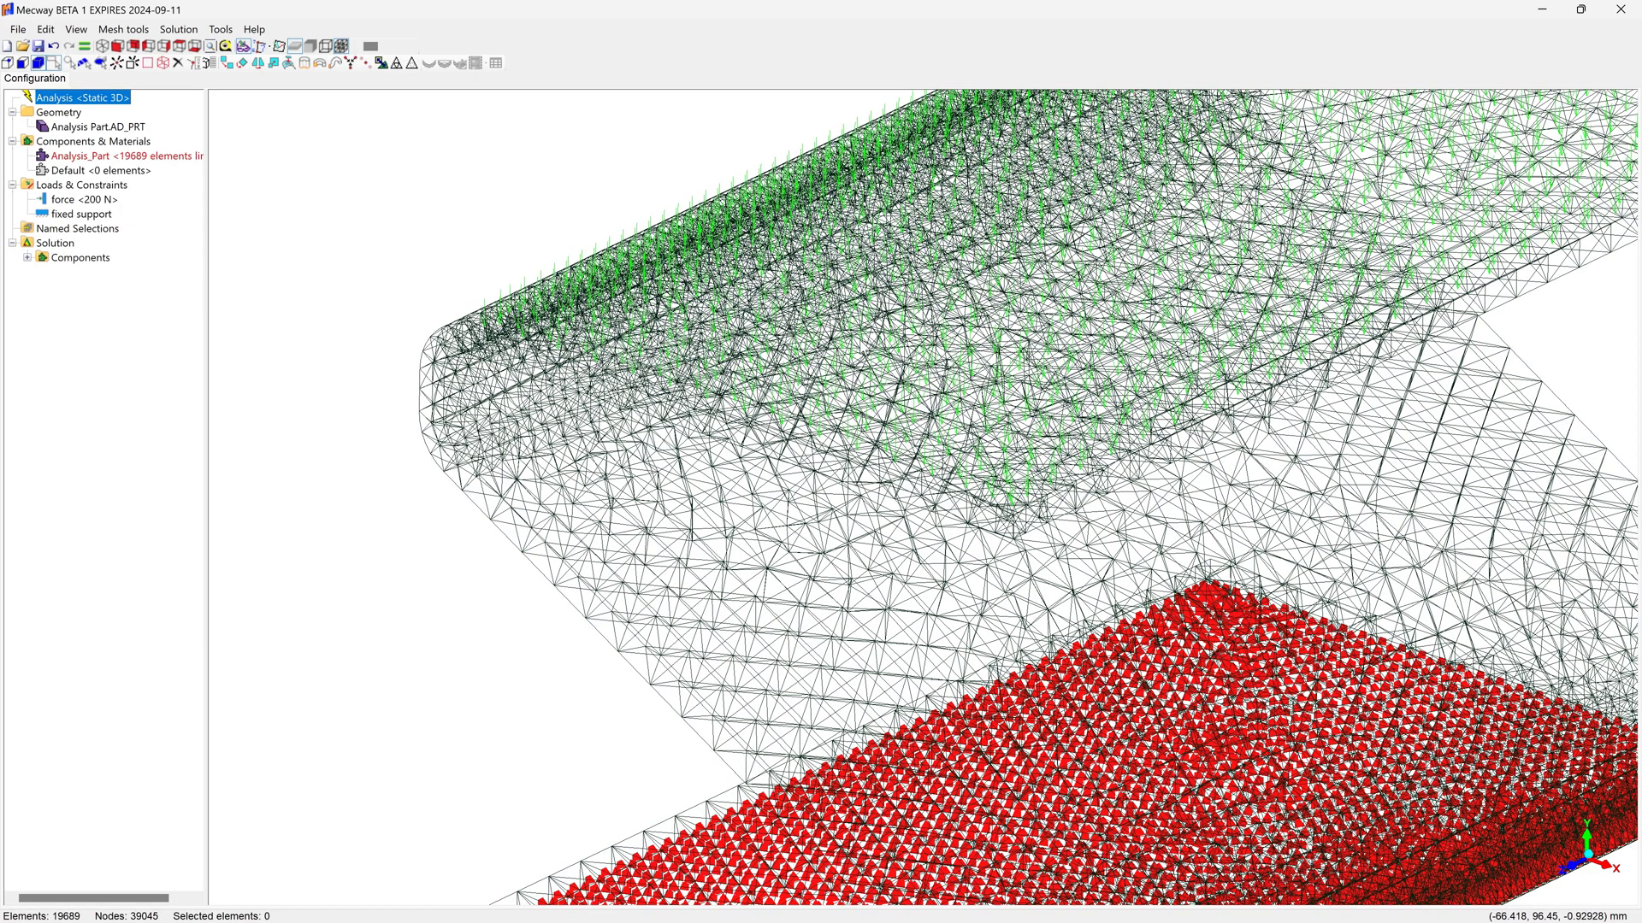
pyautogui.scroll(-5, 863, 508)
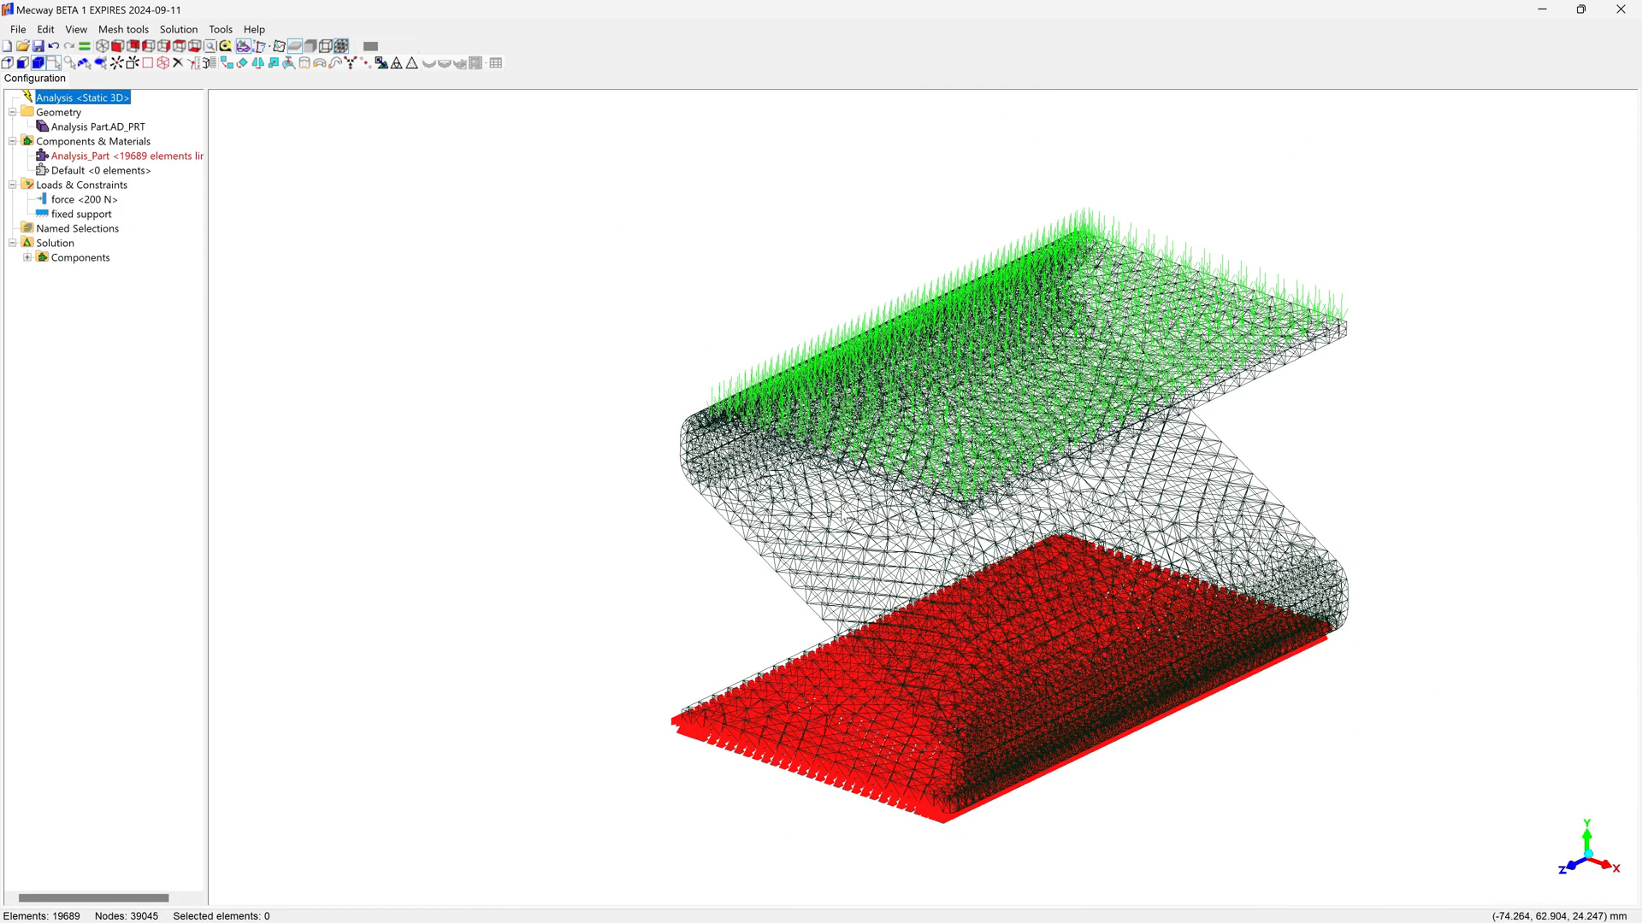
pyautogui.click(858, 487)
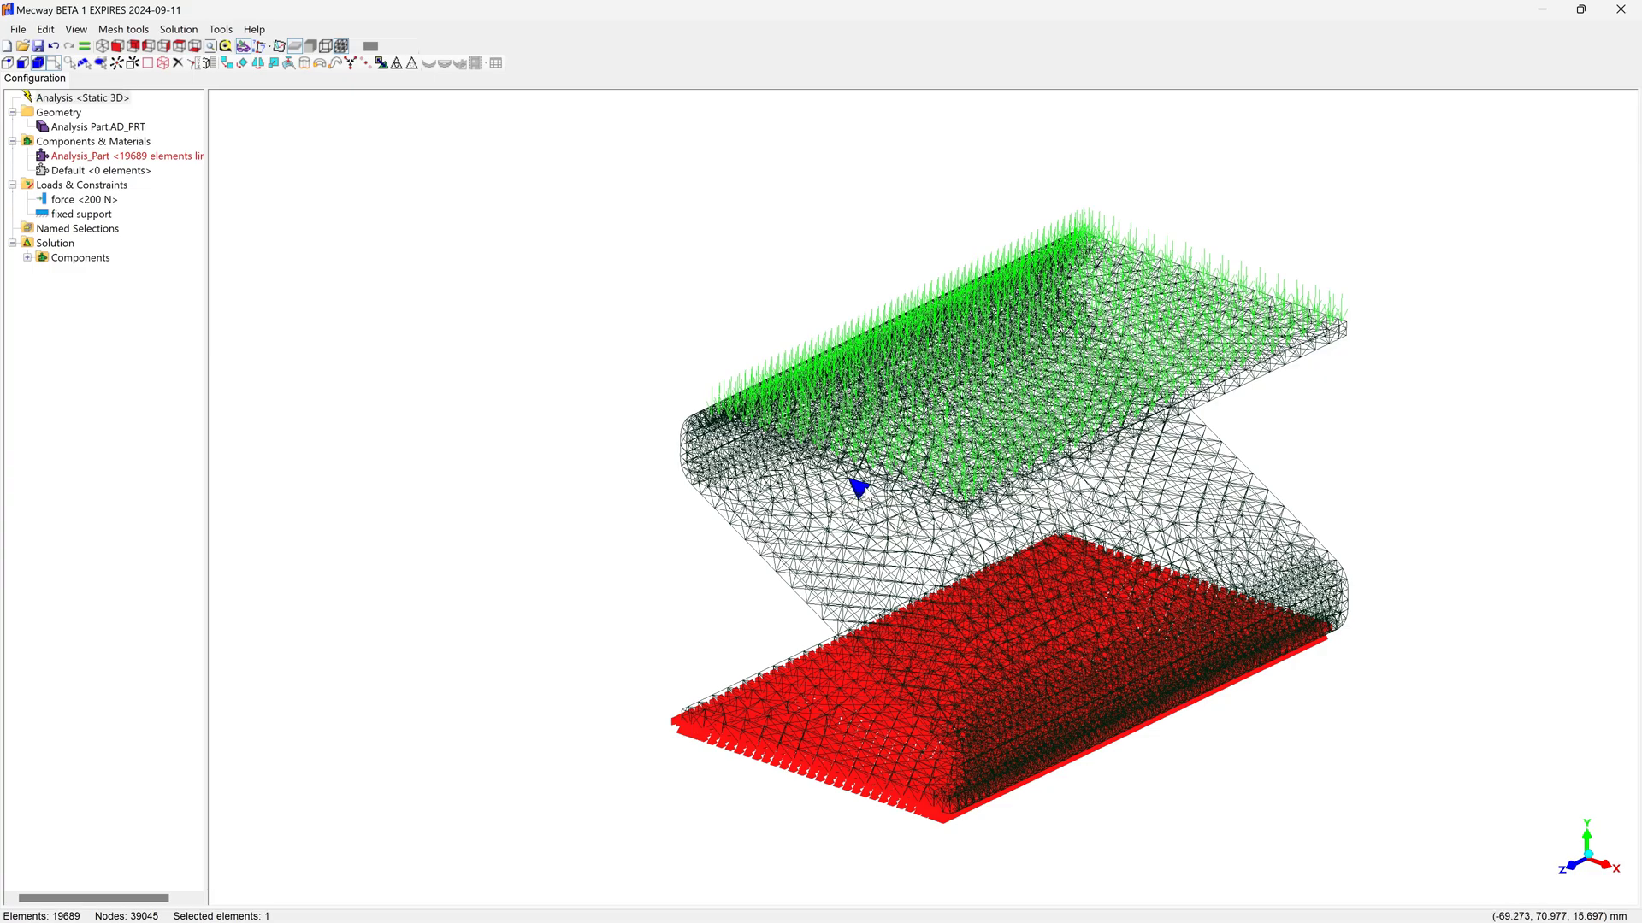
pyautogui.rightClick(862, 489)
pyautogui.moveTo(862, 489); pyautogui.dragTo(869, 517, button='right')
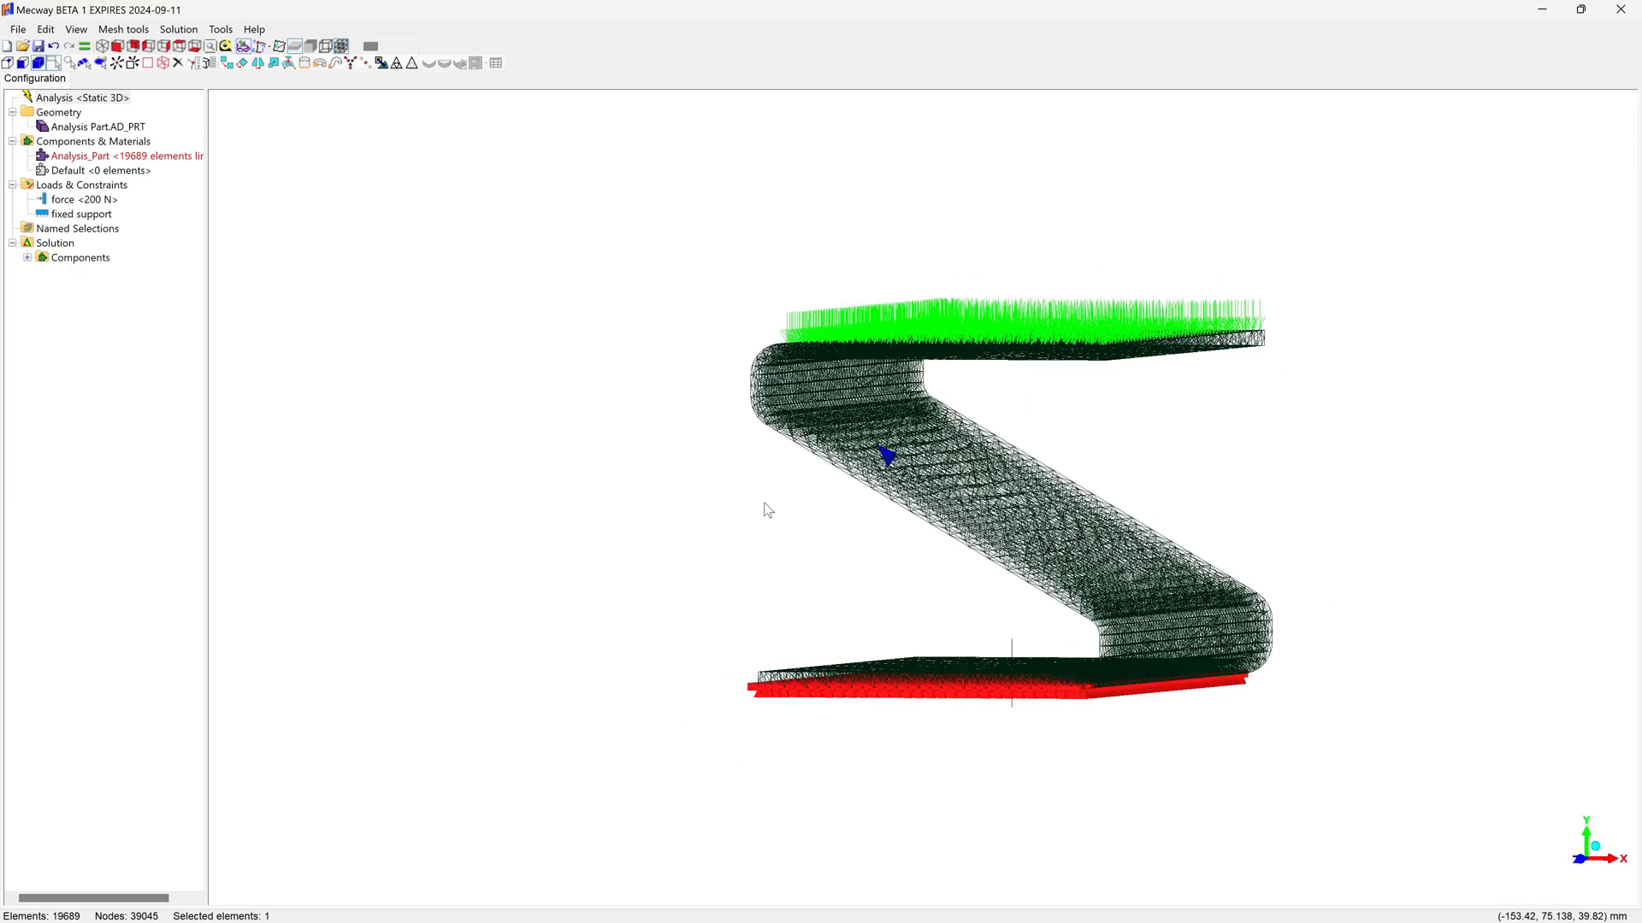
pyautogui.moveTo(819, 588); pyautogui.dragTo(864, 655, button='right')
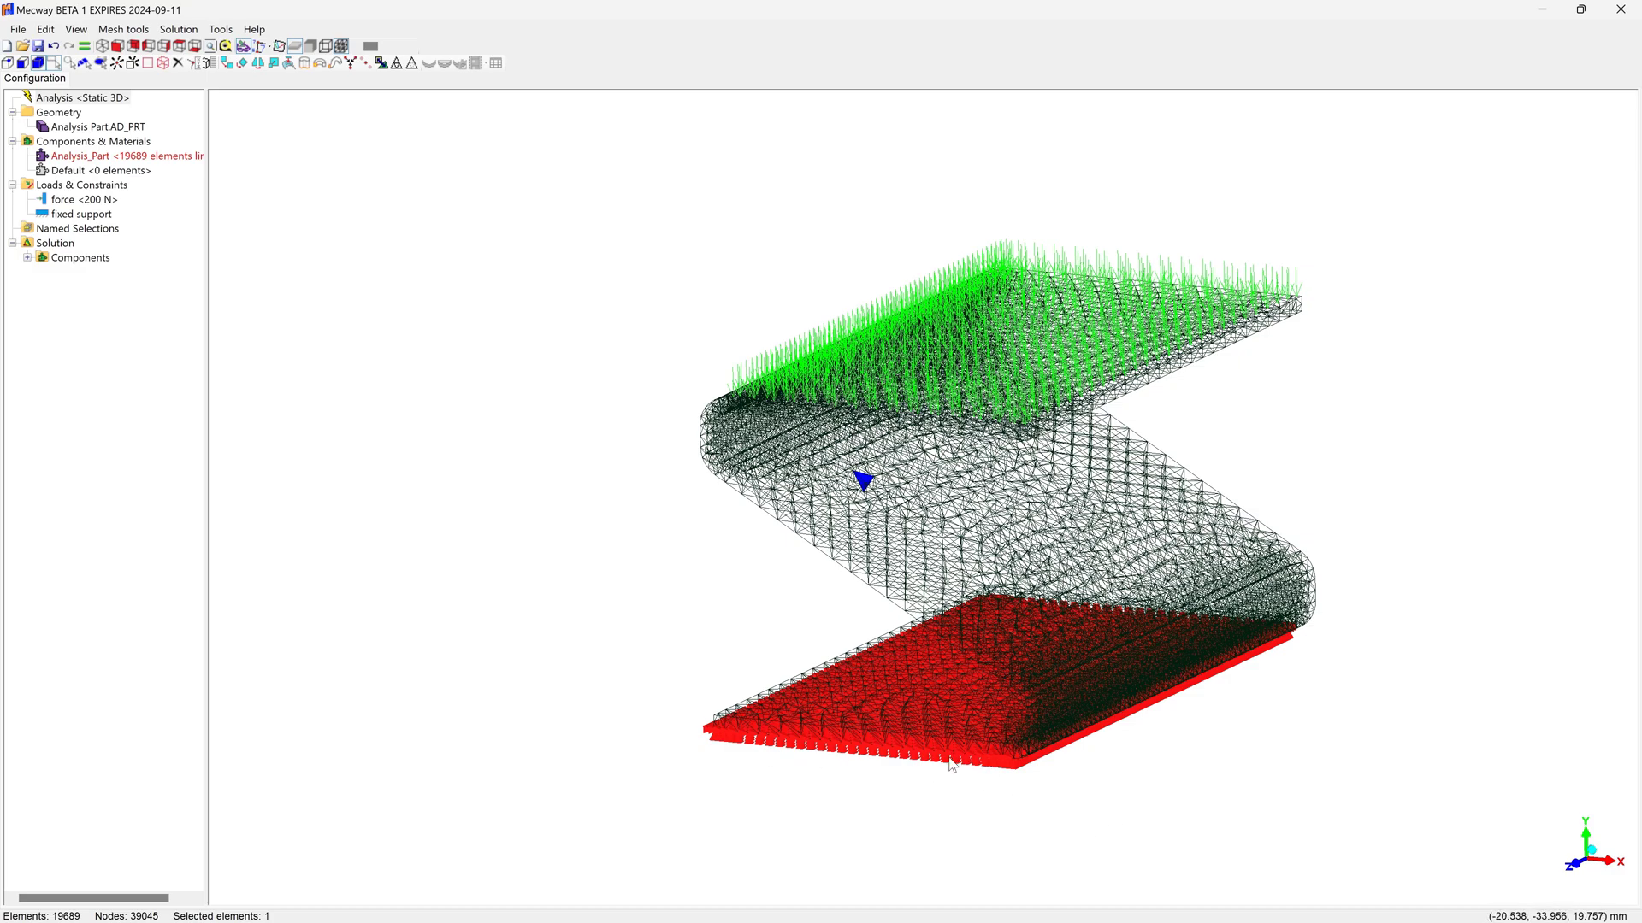
pyautogui.moveTo(953, 765); pyautogui.dragTo(952, 770, button='right')
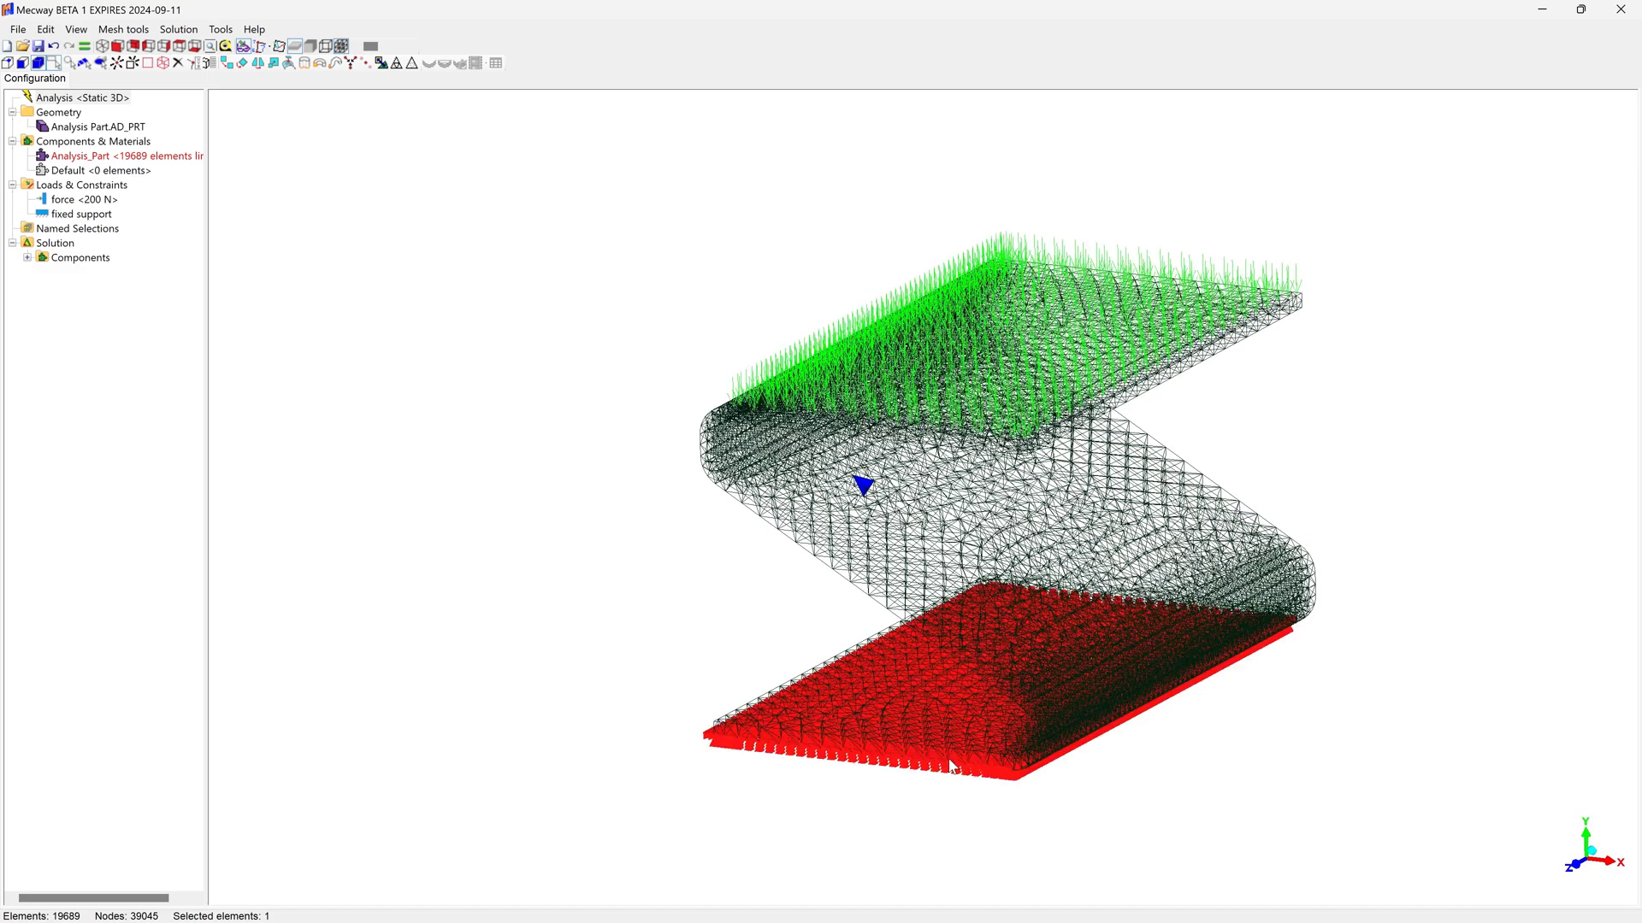
# Enable edge-detecting selection, select the middle band and curved side faces, then clear the selection
pyautogui.click(100, 63)
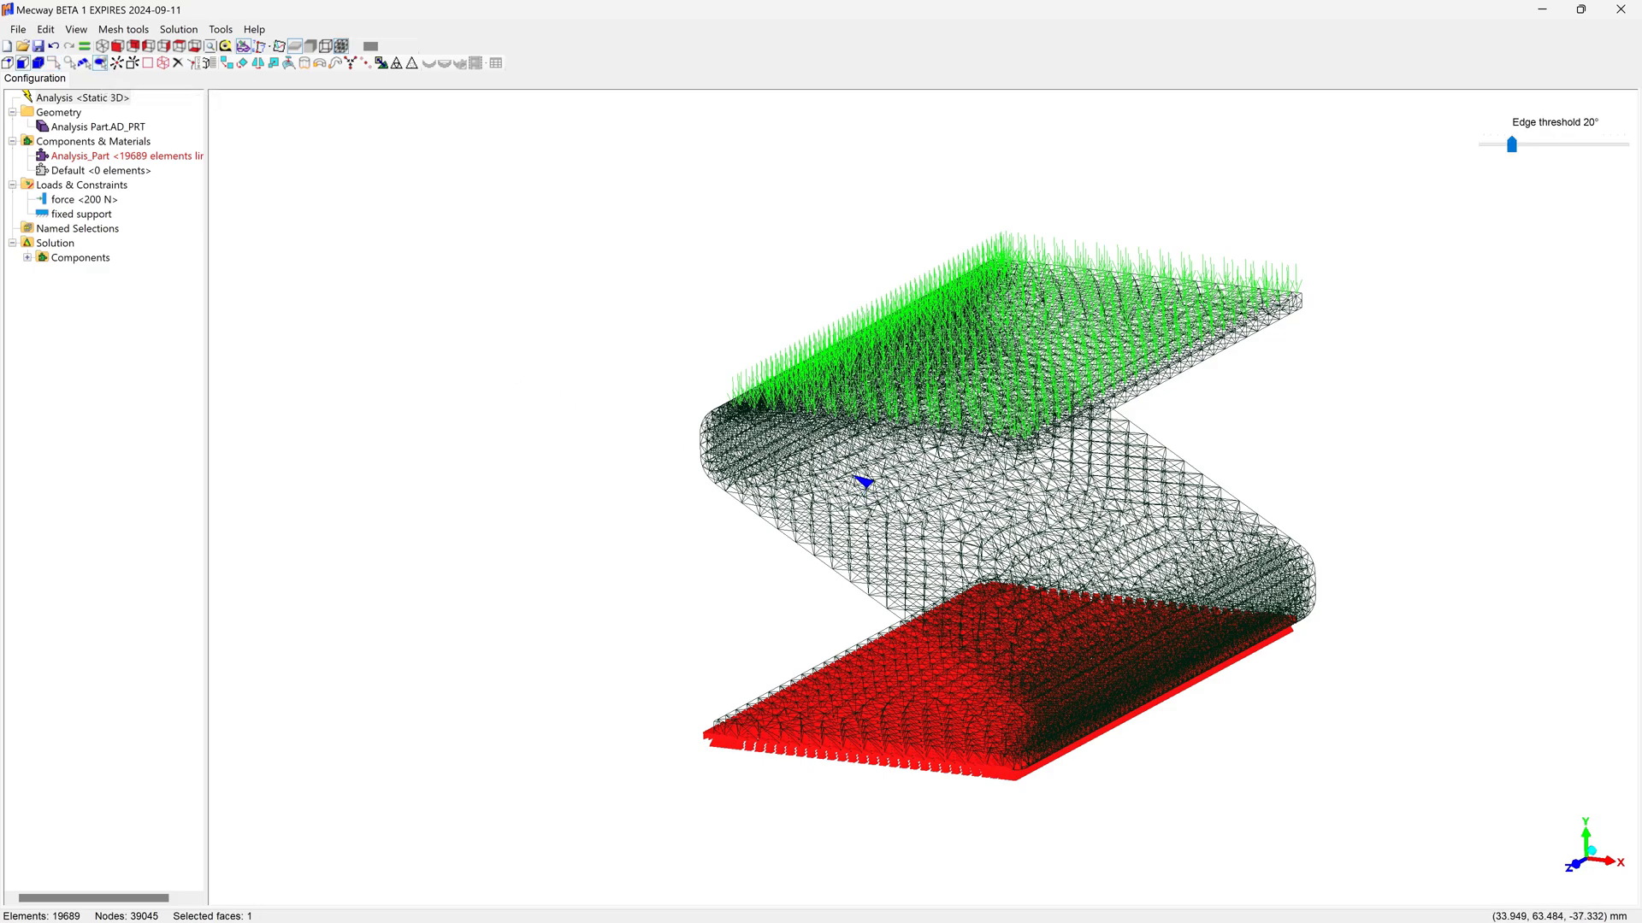
pyautogui.click(1121, 513)
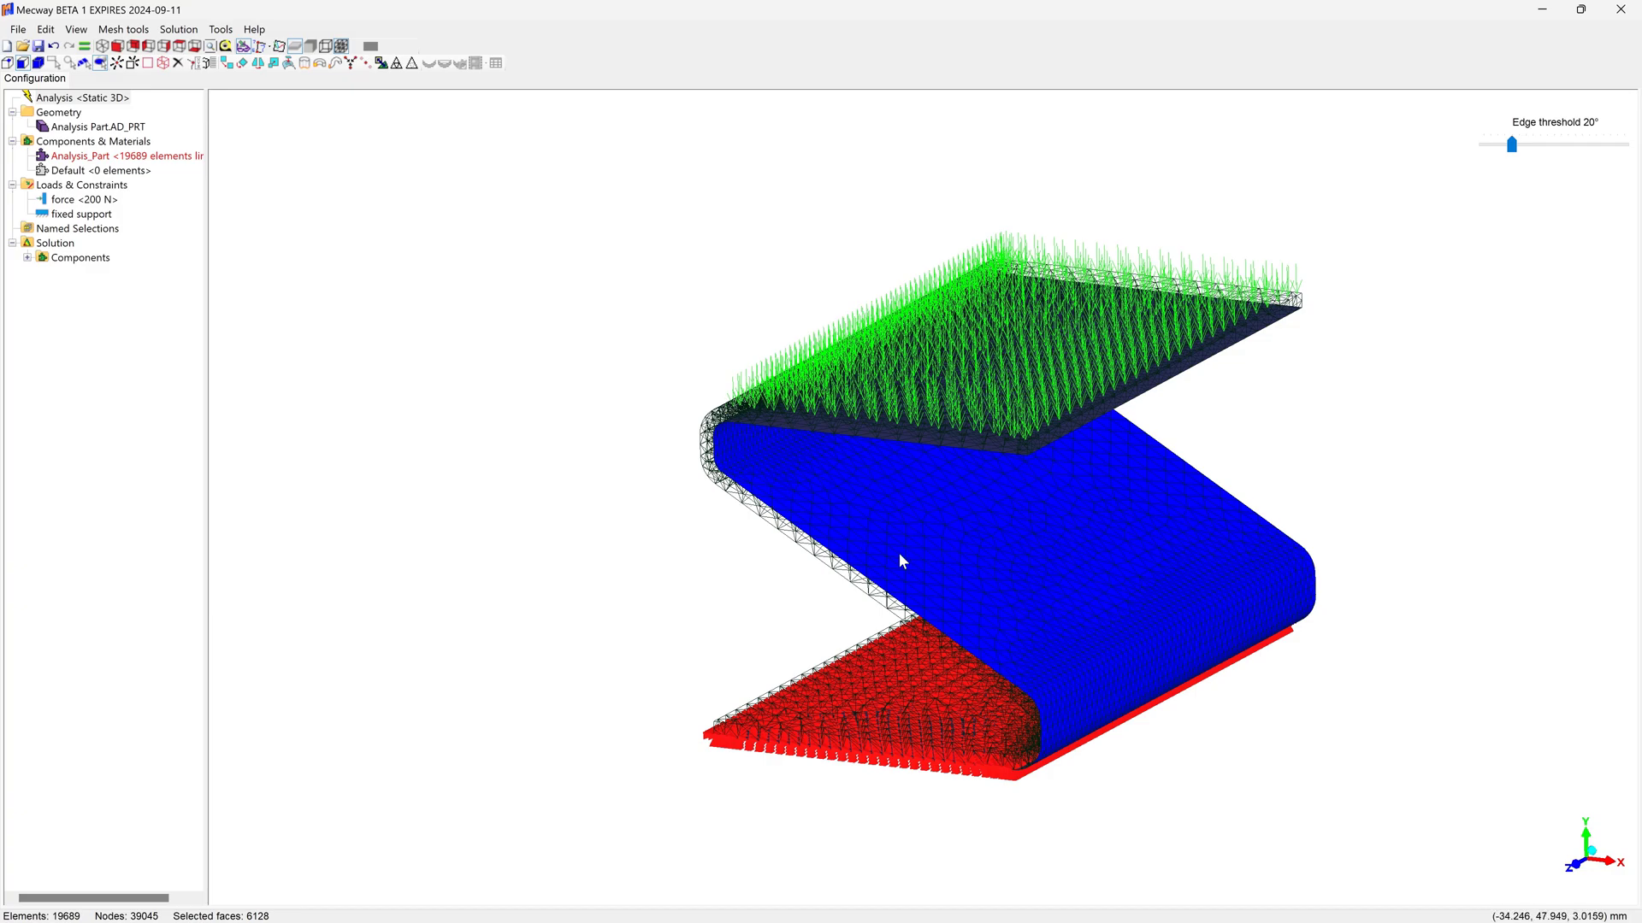
pyautogui.click(741, 412)
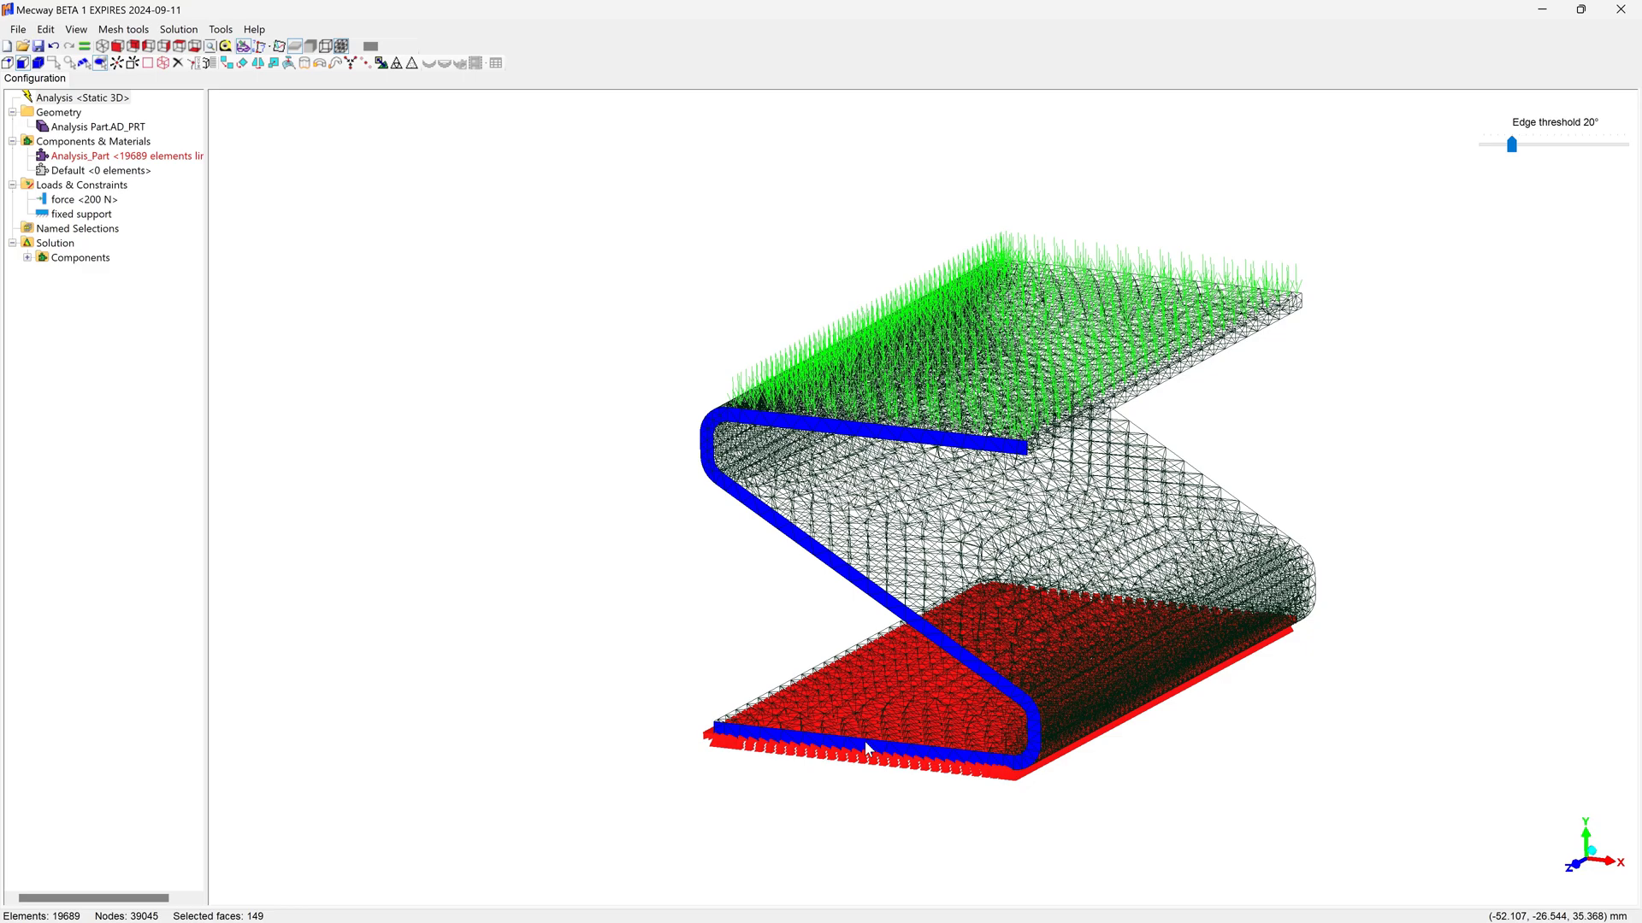
pyautogui.click(1289, 396)
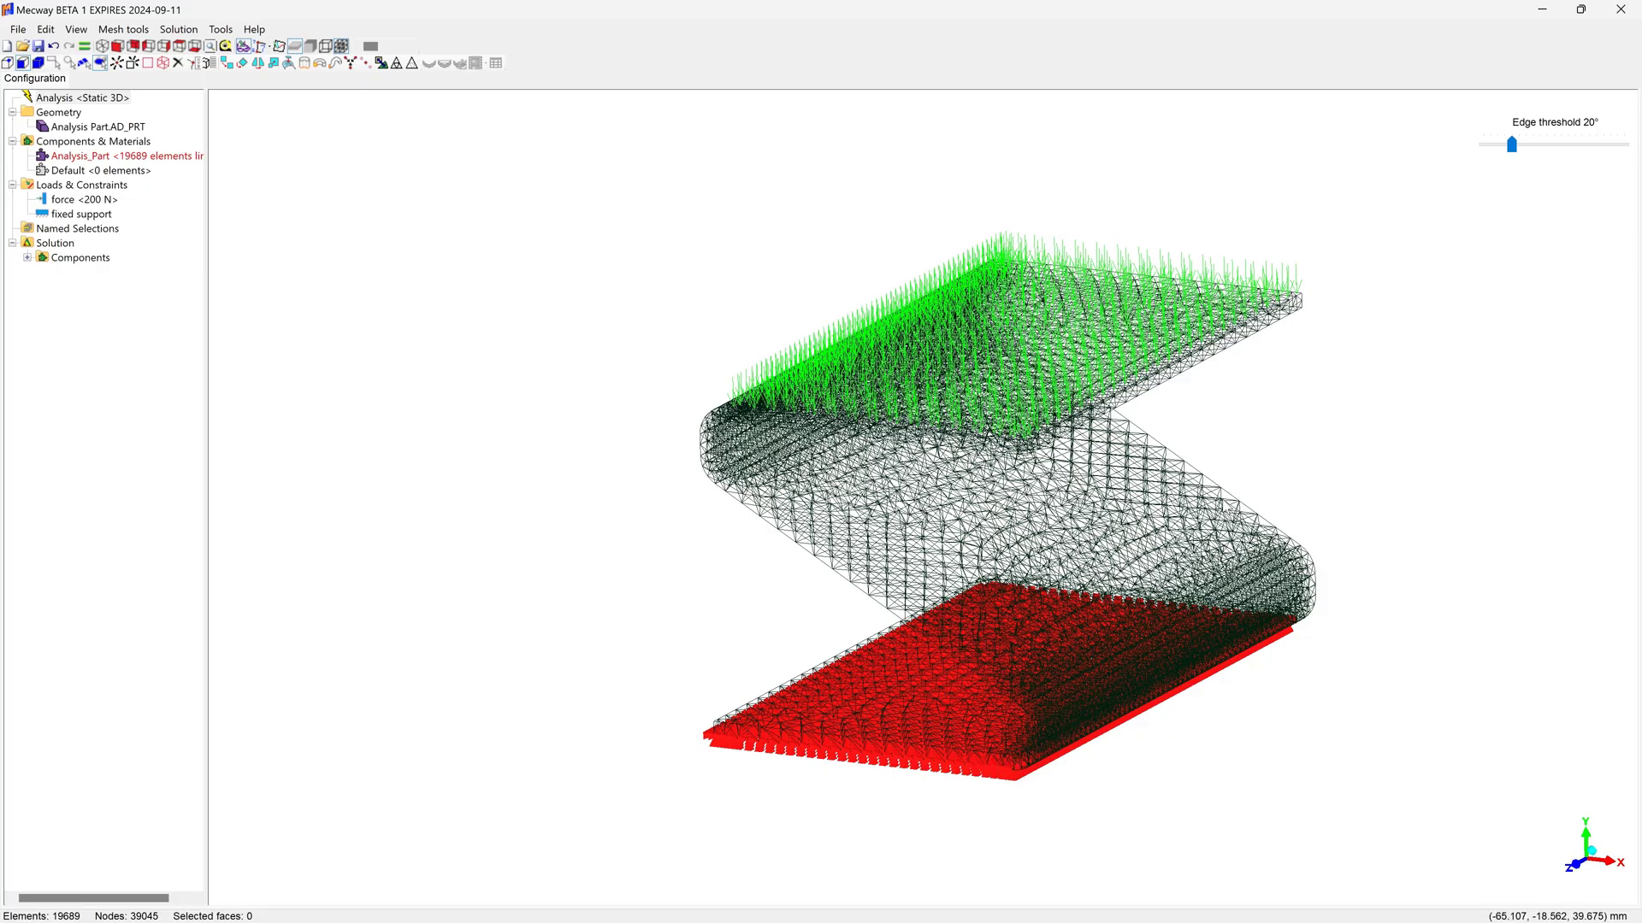
pyautogui.scroll(1, 1409, 394)
pyautogui.moveTo(1409, 394); pyautogui.dragTo(1265, 487, button='middle')
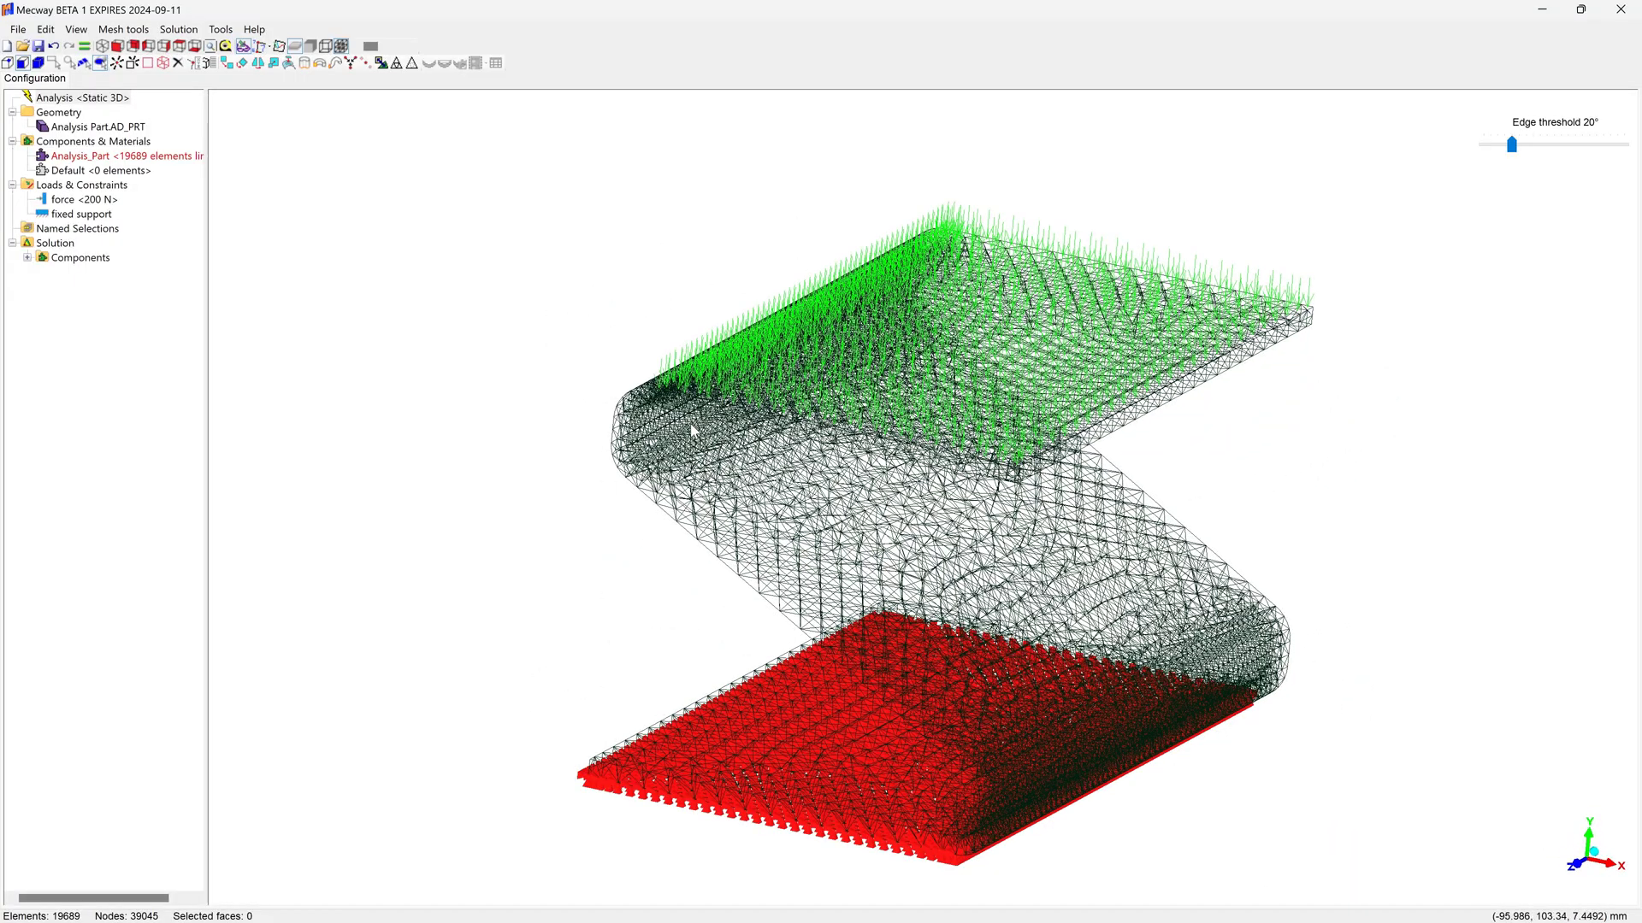
# Check What's wrong? on Analysis_Part, revealing it has no material
pyautogui.rightClick(98, 158)
pyautogui.click(132, 166)
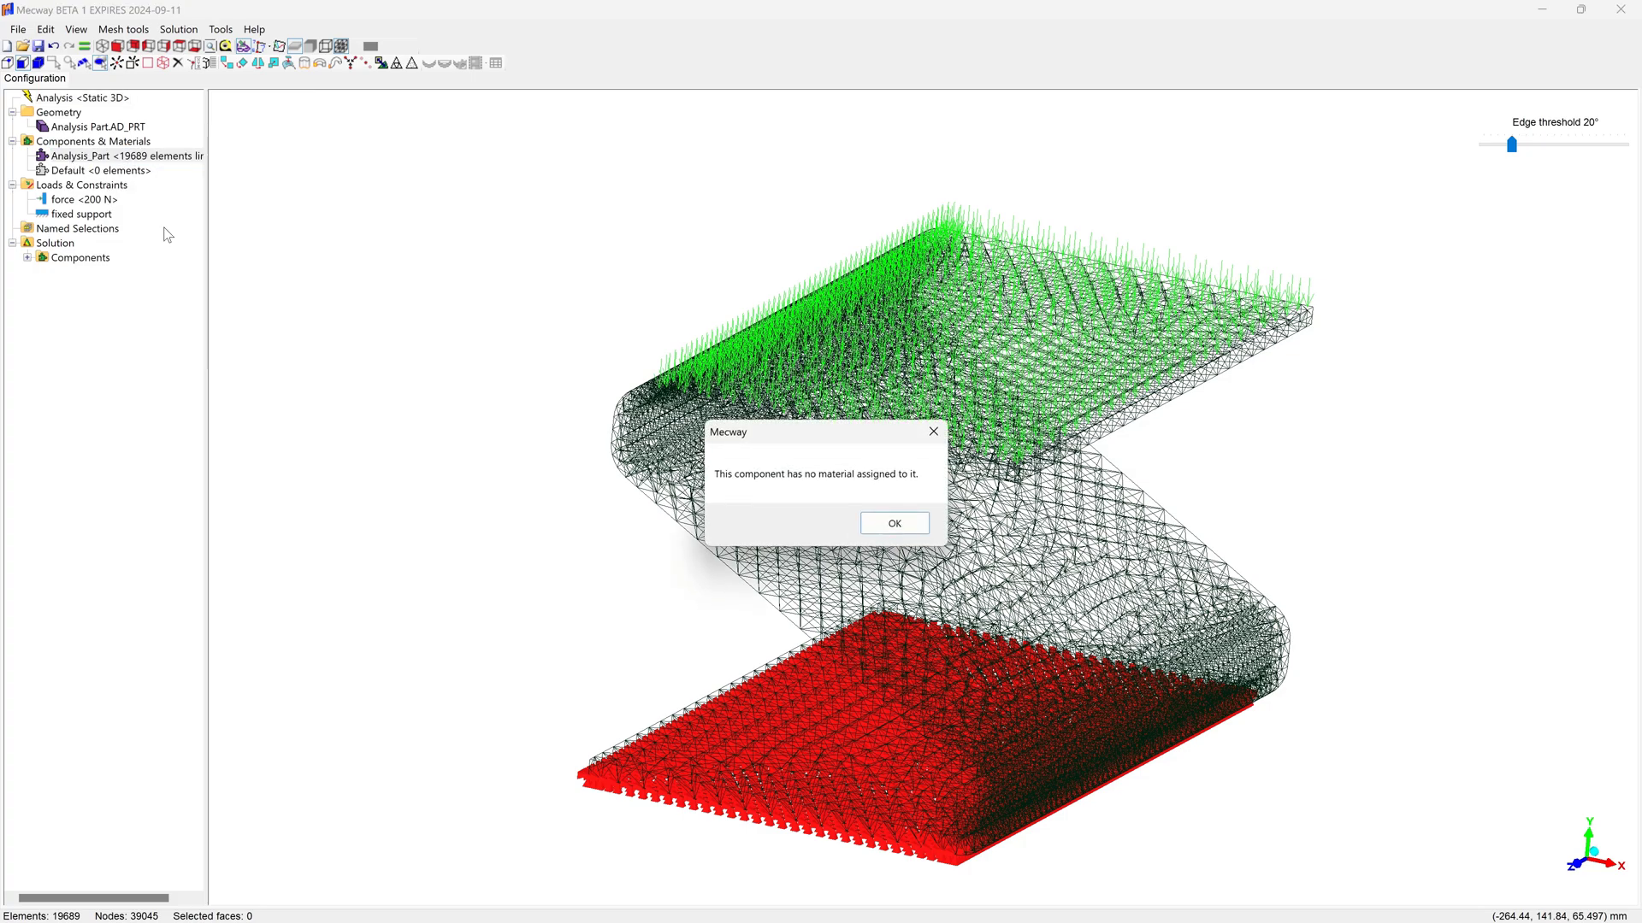
pyautogui.click(894, 523)
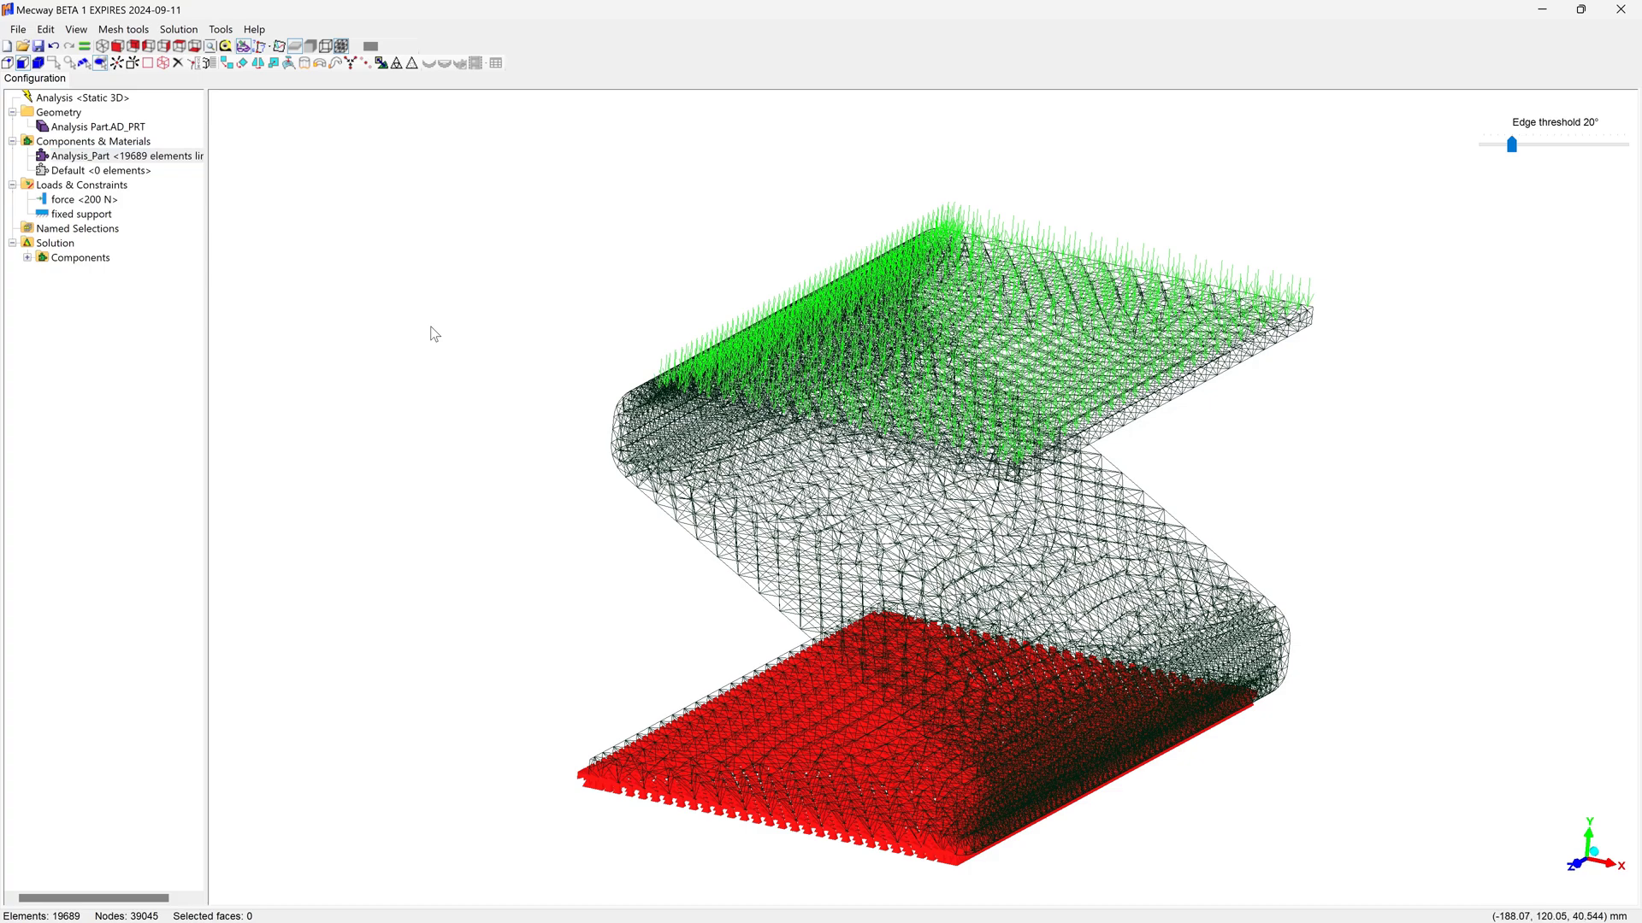
# Assign Analysis_Part a new isotropic material: Young's modulus 240 GPa, Poisson's ratio 0.29
pyautogui.rightClick(81, 142)
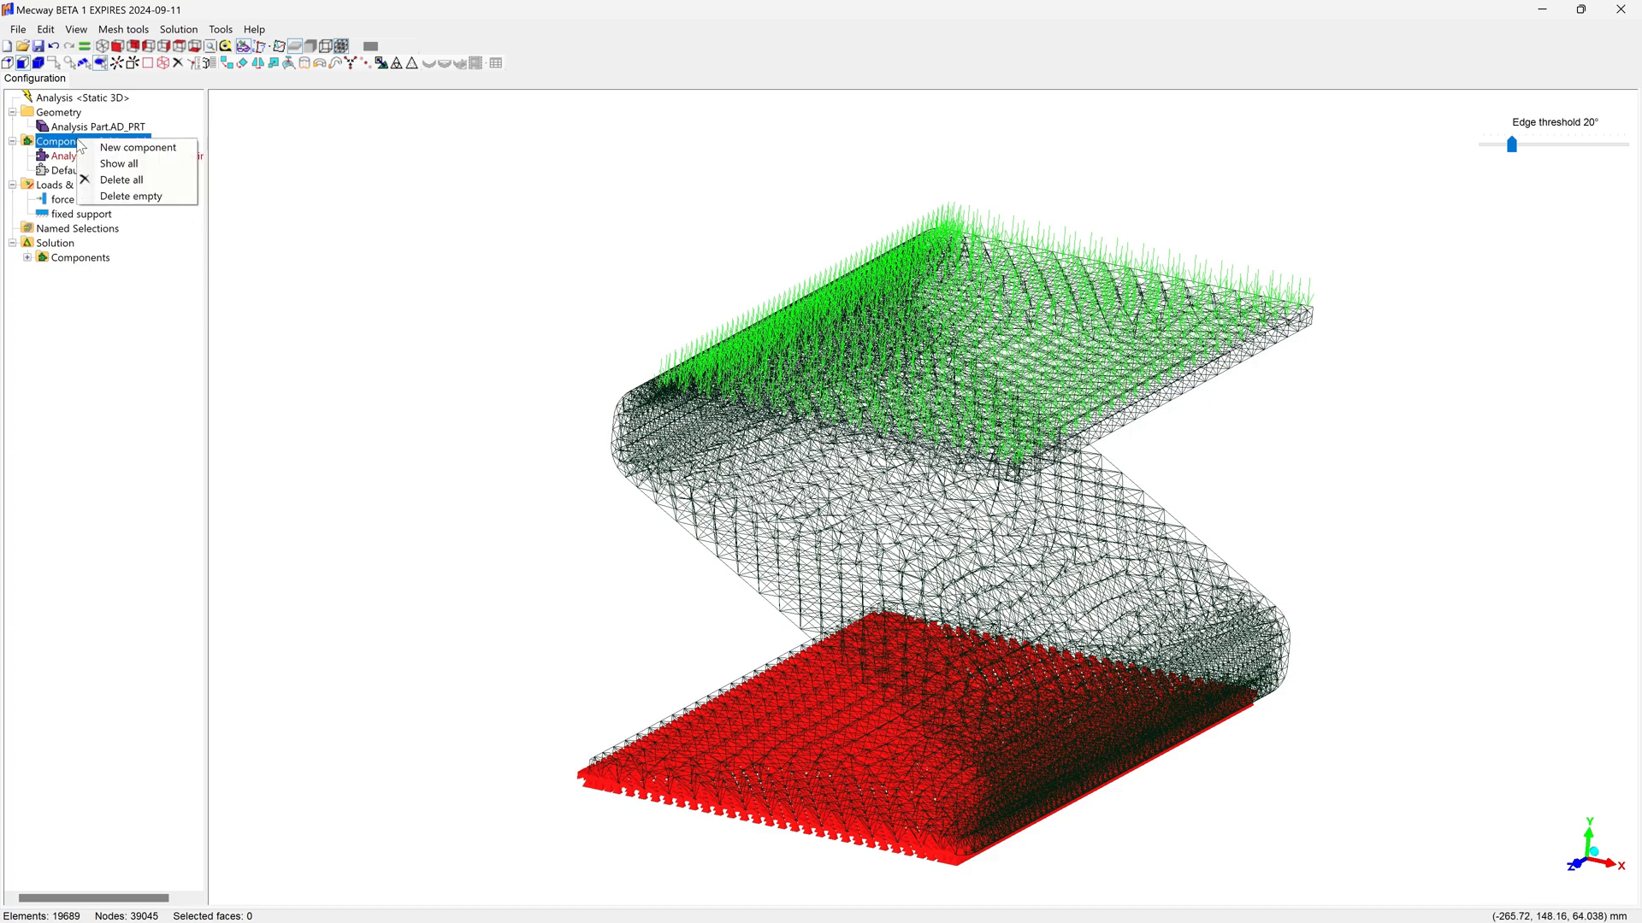
pyautogui.rightClick(56, 156)
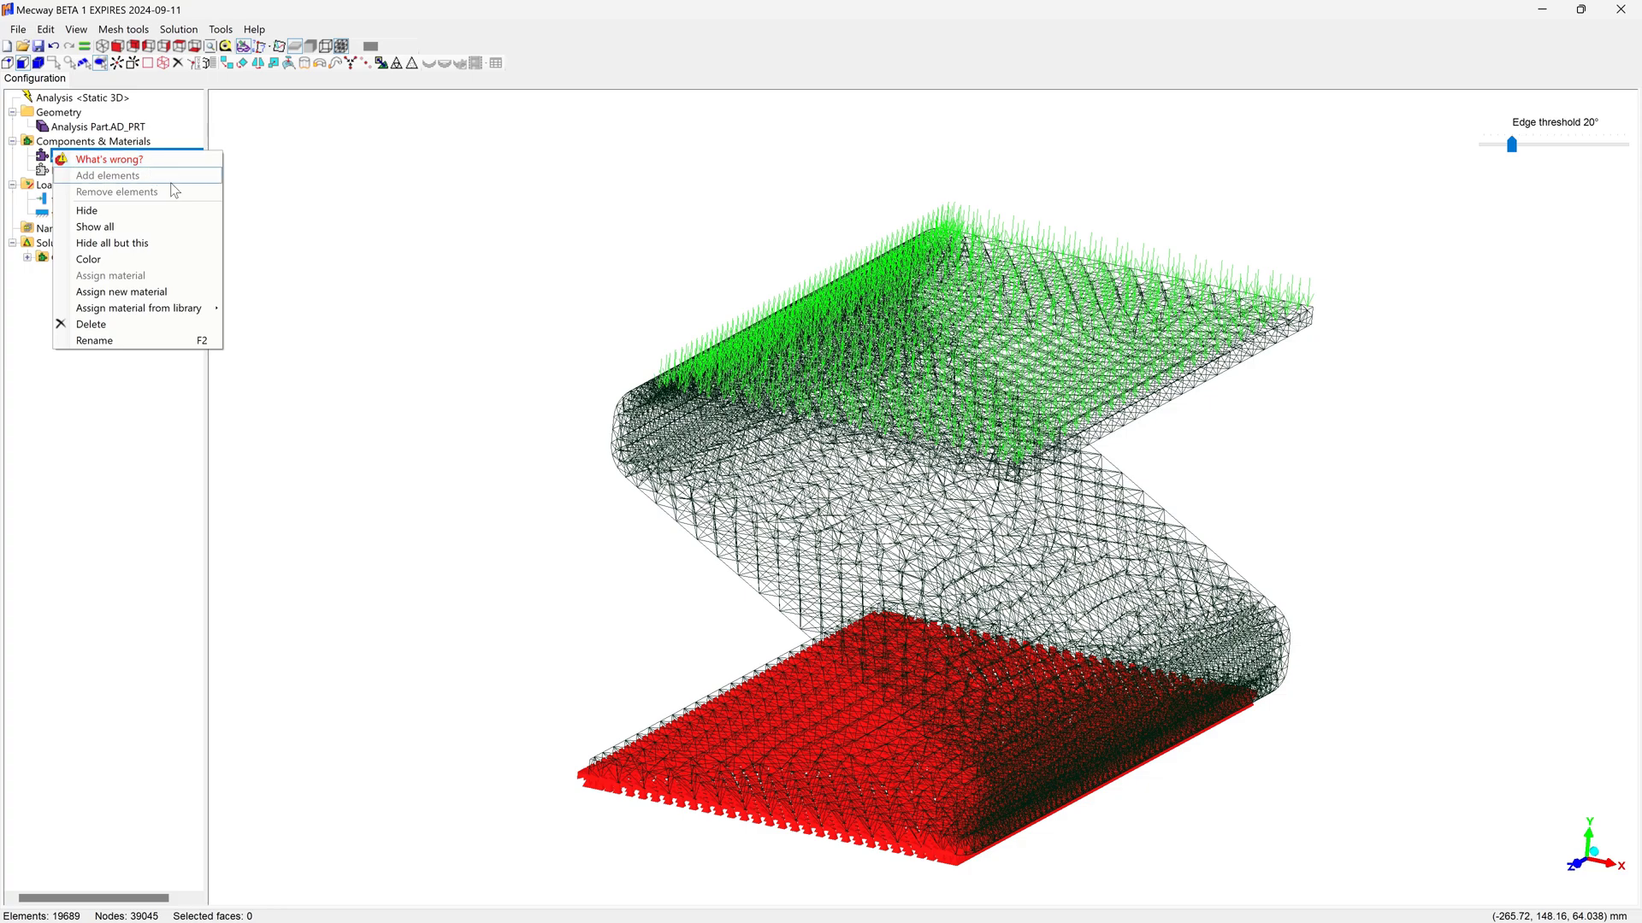
pyautogui.click(144, 293)
pyautogui.click(68, 133)
pyautogui.moveTo(509, 129); pyautogui.dragTo(425, 128)
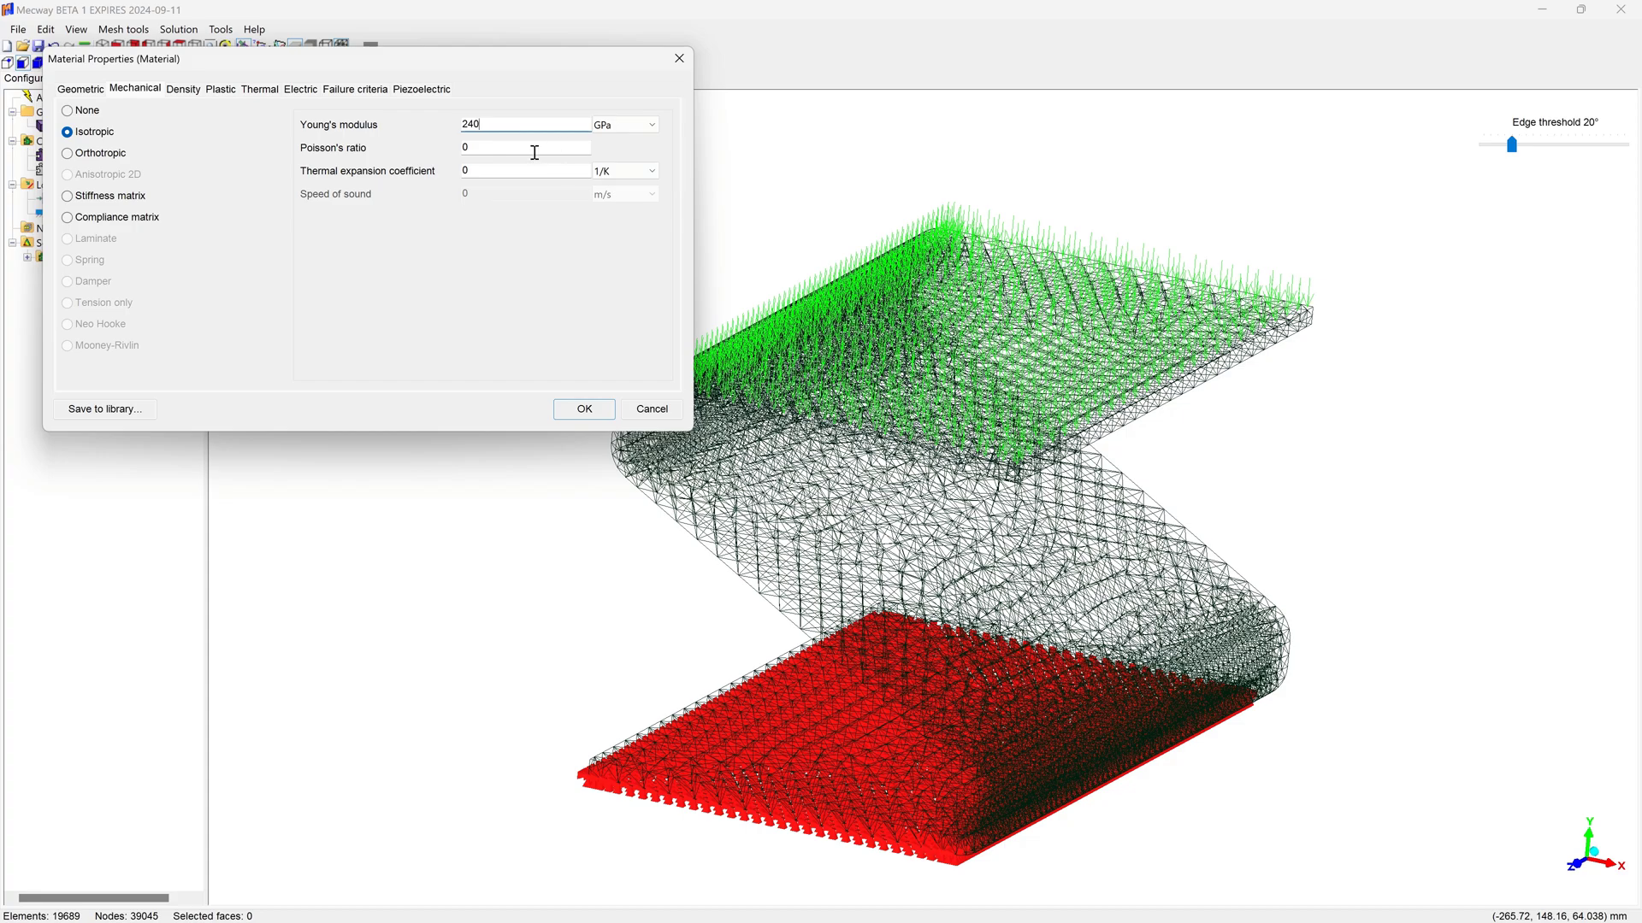
pyautogui.write('240')
pyautogui.press('Tab')
pyautogui.click(575, 409)
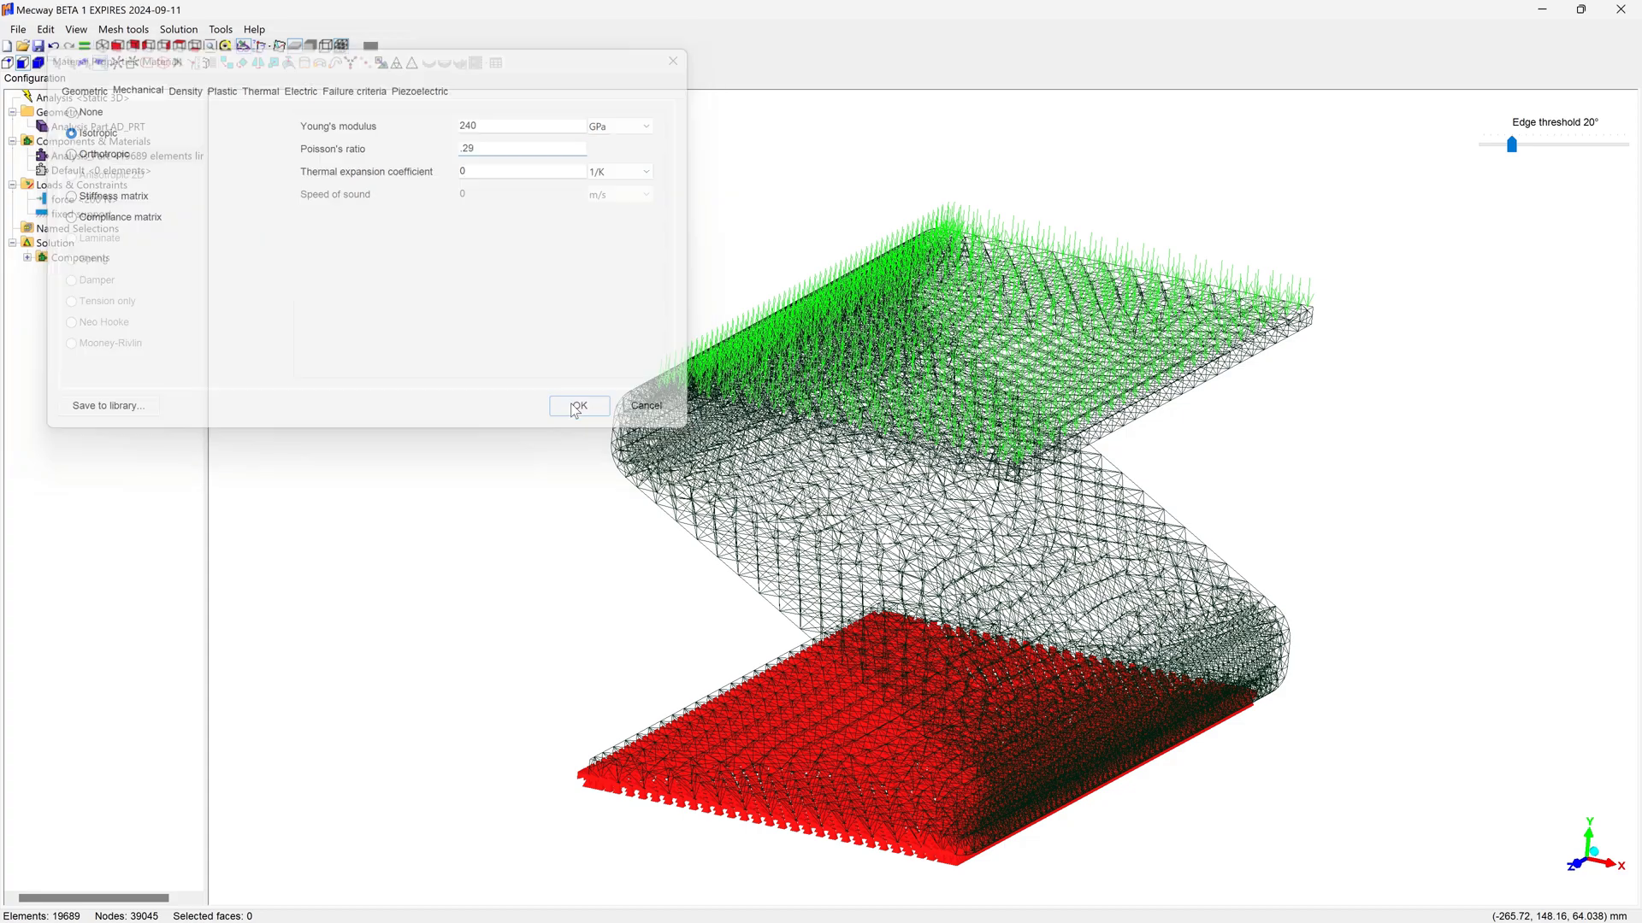
pyautogui.click(470, 495)
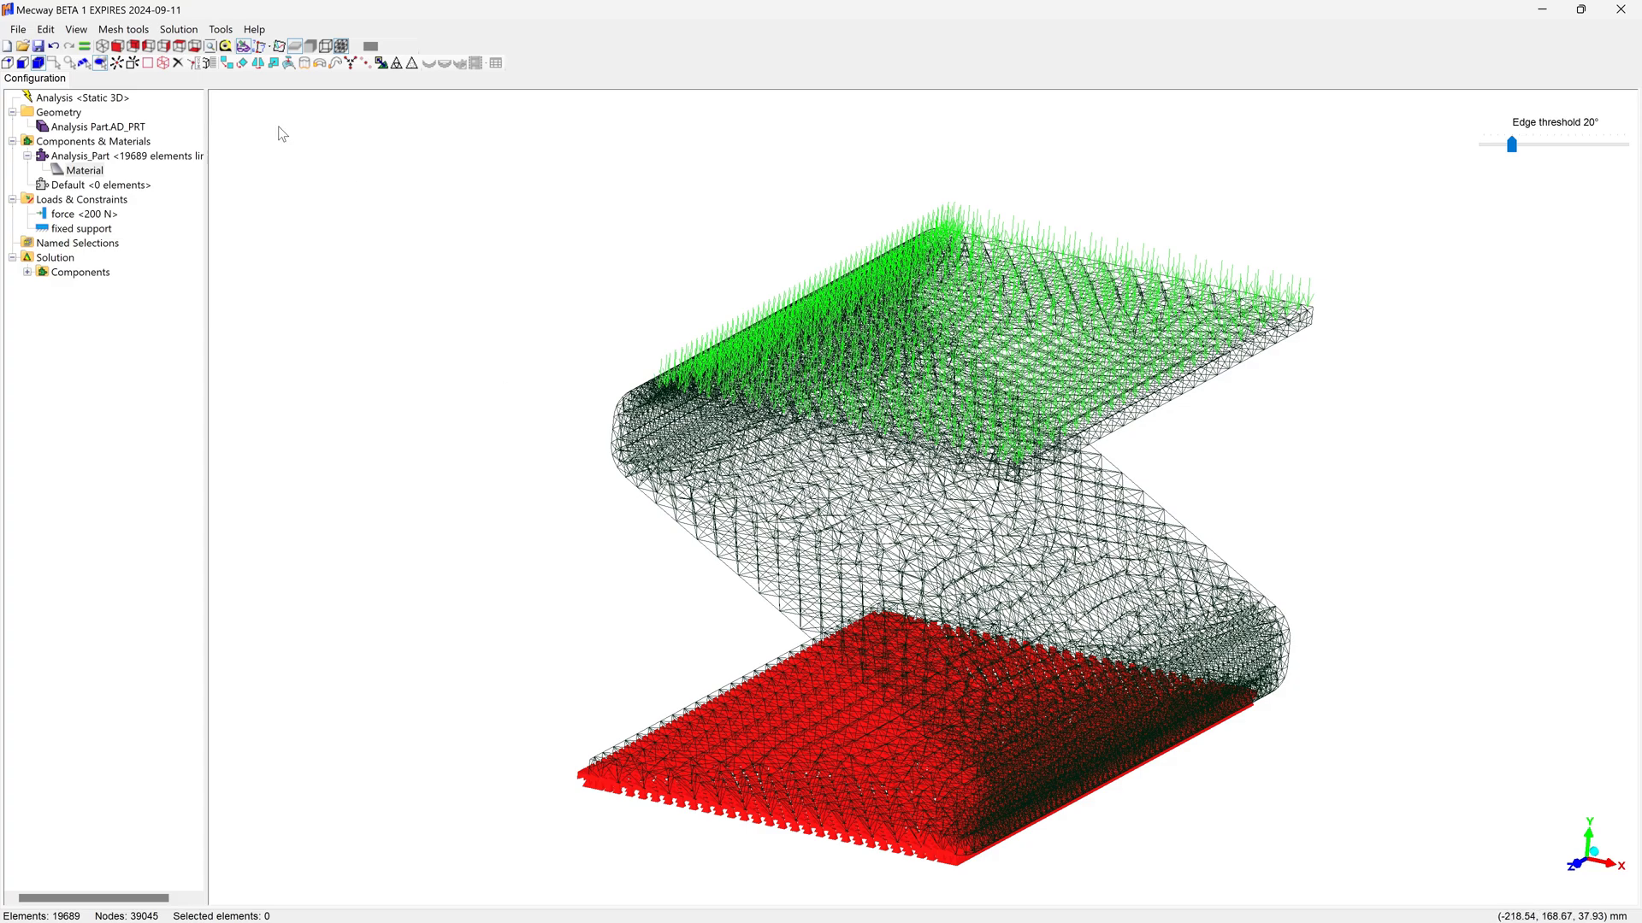
# Solve the model, close the solver log, and expand the von Mises stress results
pyautogui.click(84, 47)
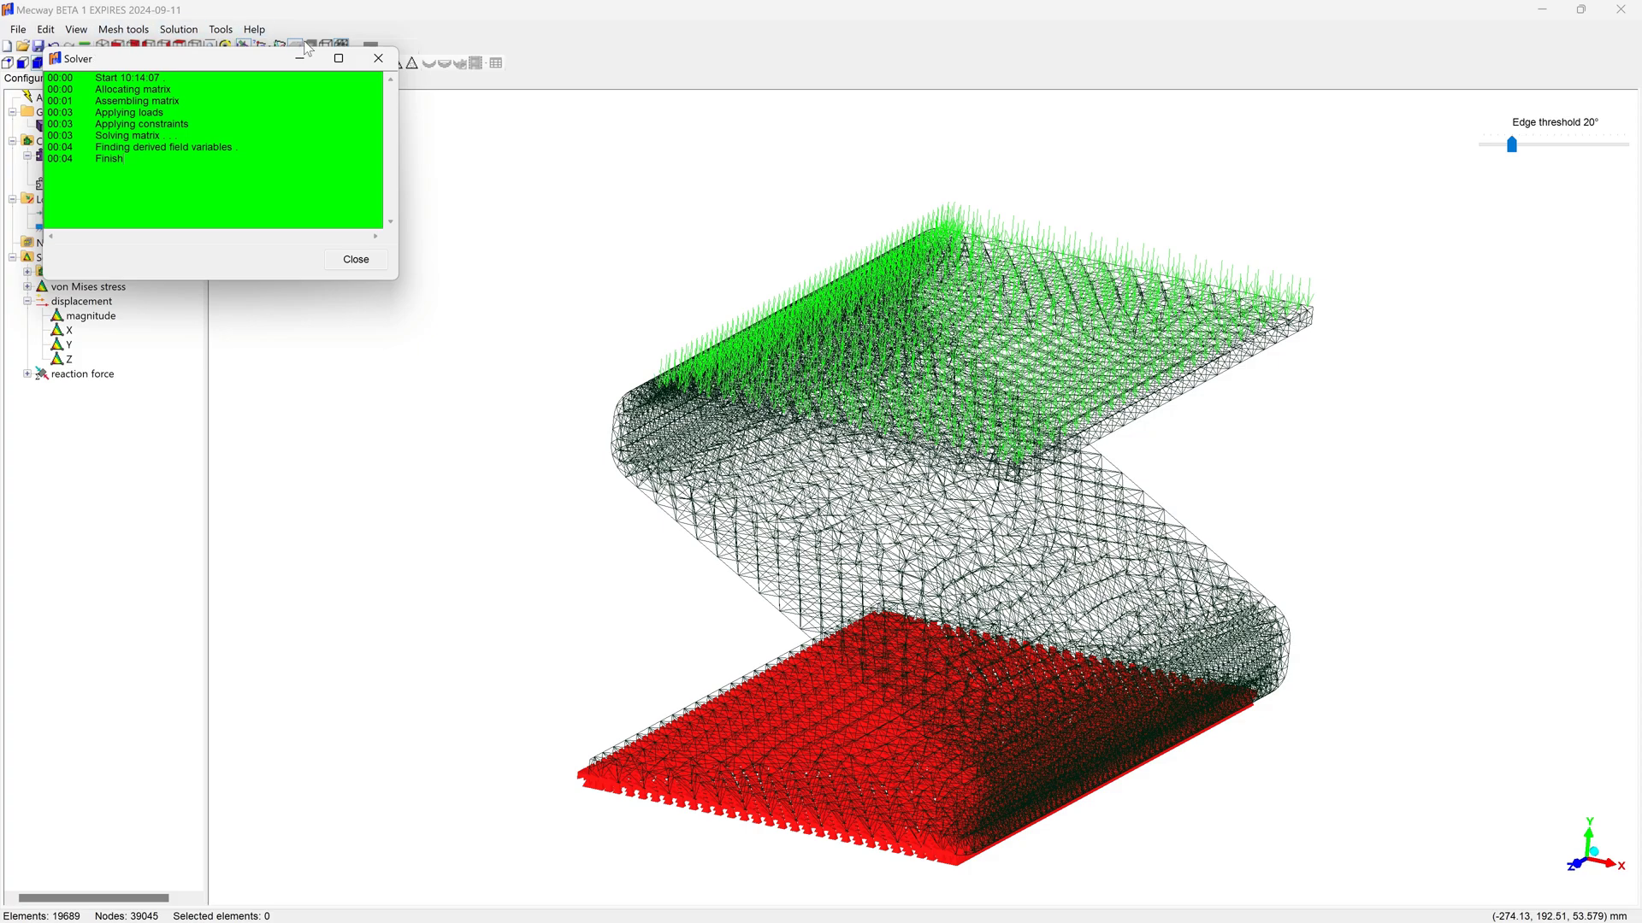
pyautogui.click(379, 59)
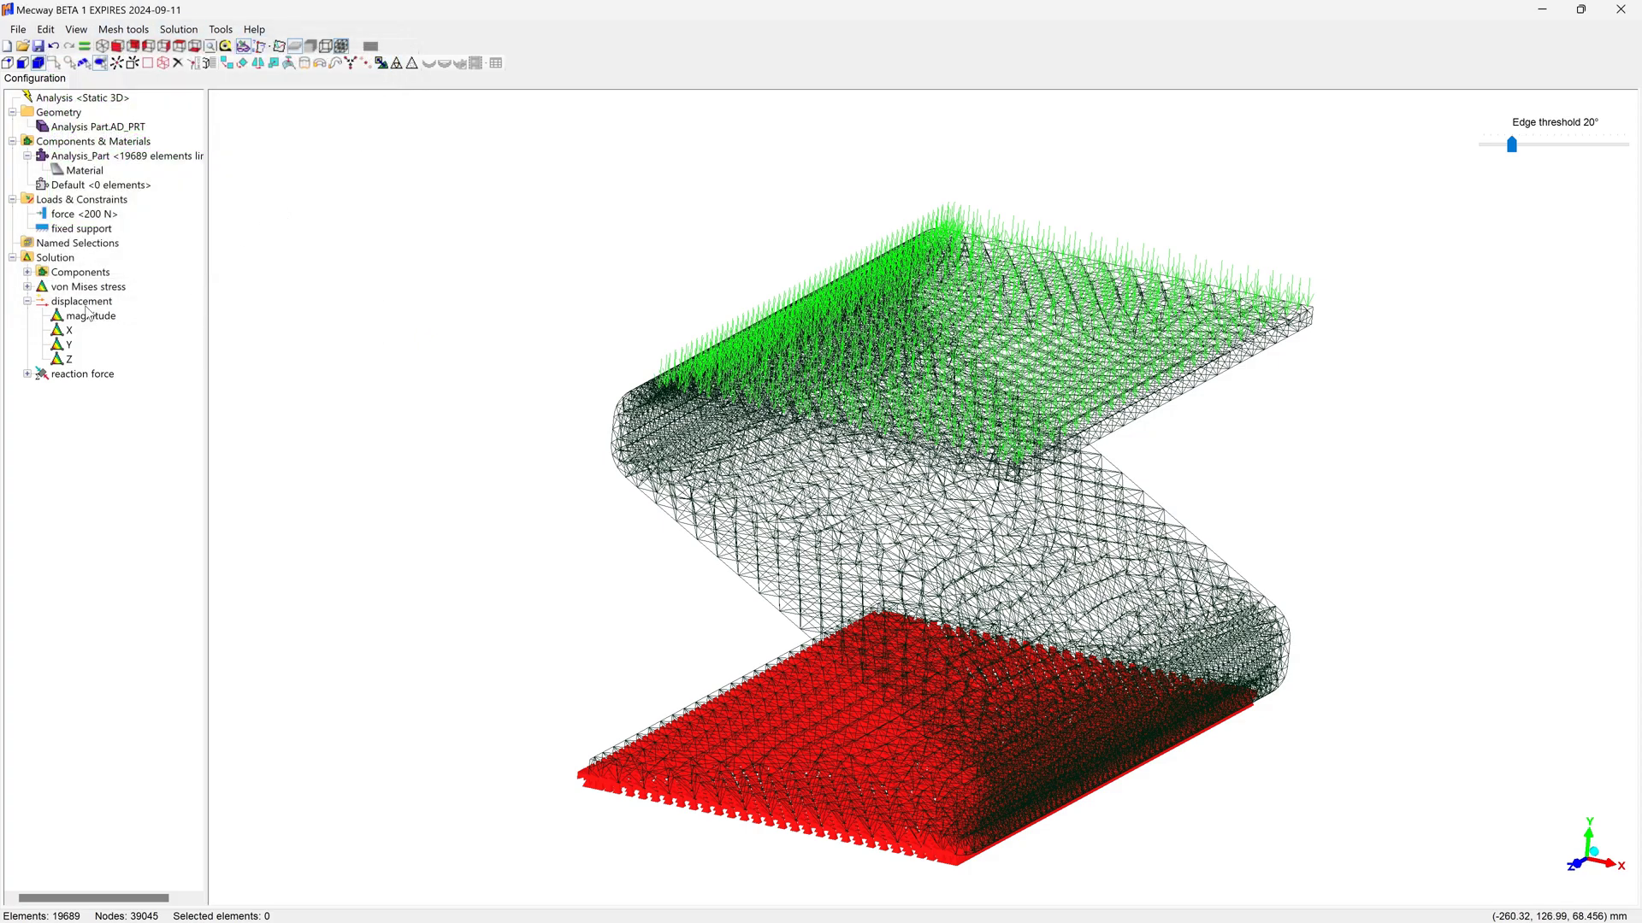
pyautogui.doubleClick(55, 291)
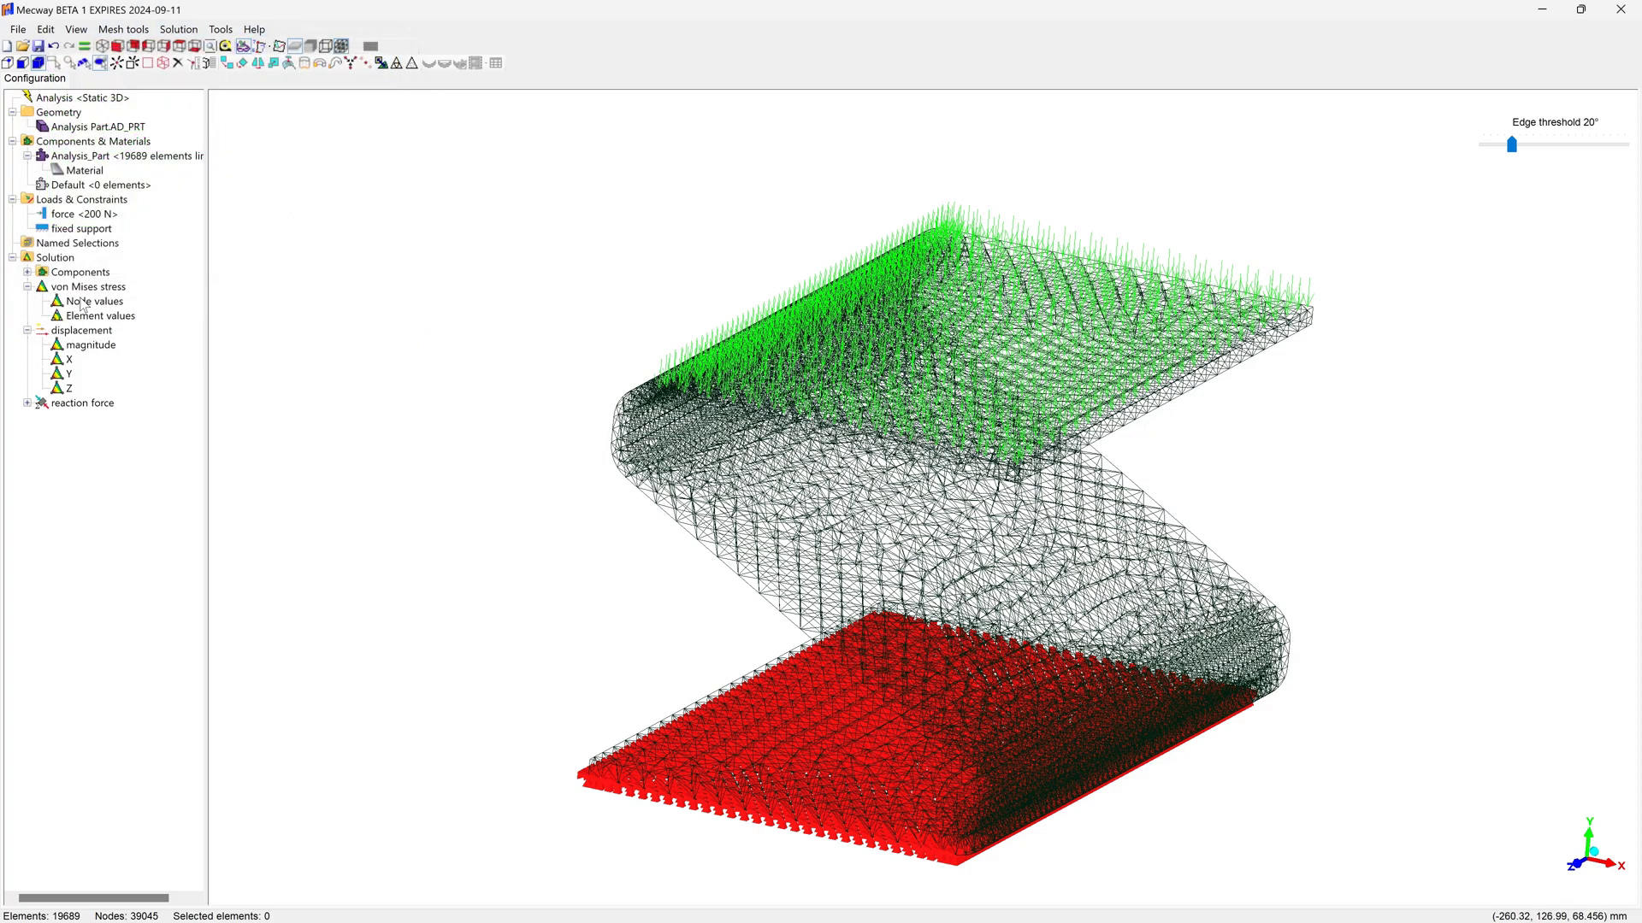
# Switch the von Mises stress contour from element values to node values and orbit the view
pyautogui.click(100, 316)
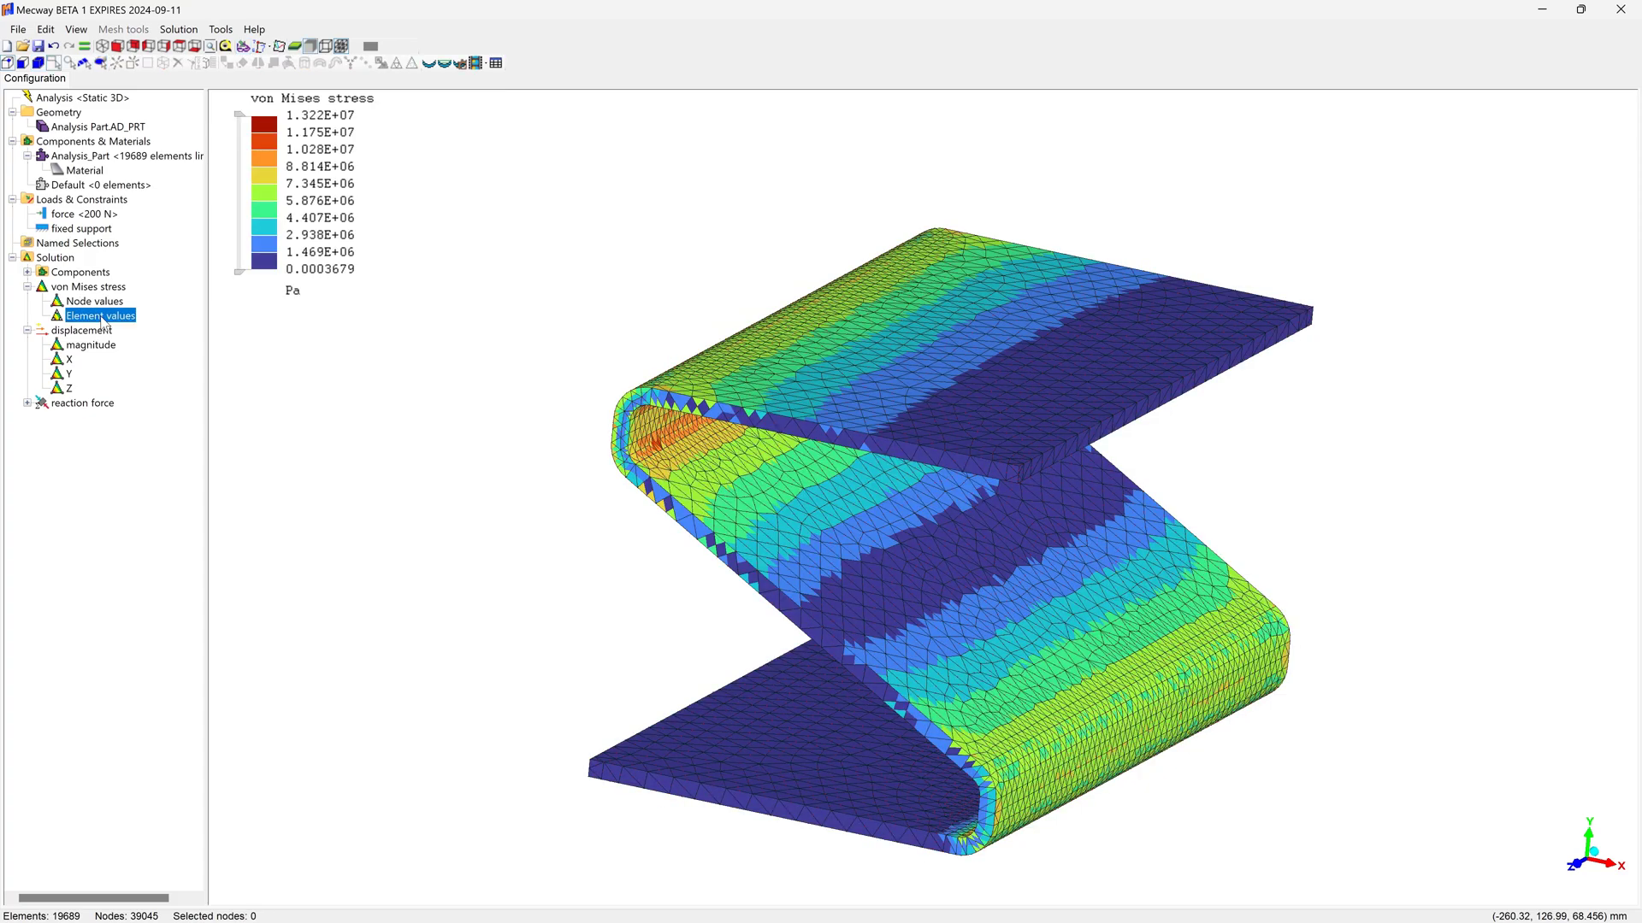
pyautogui.click(92, 302)
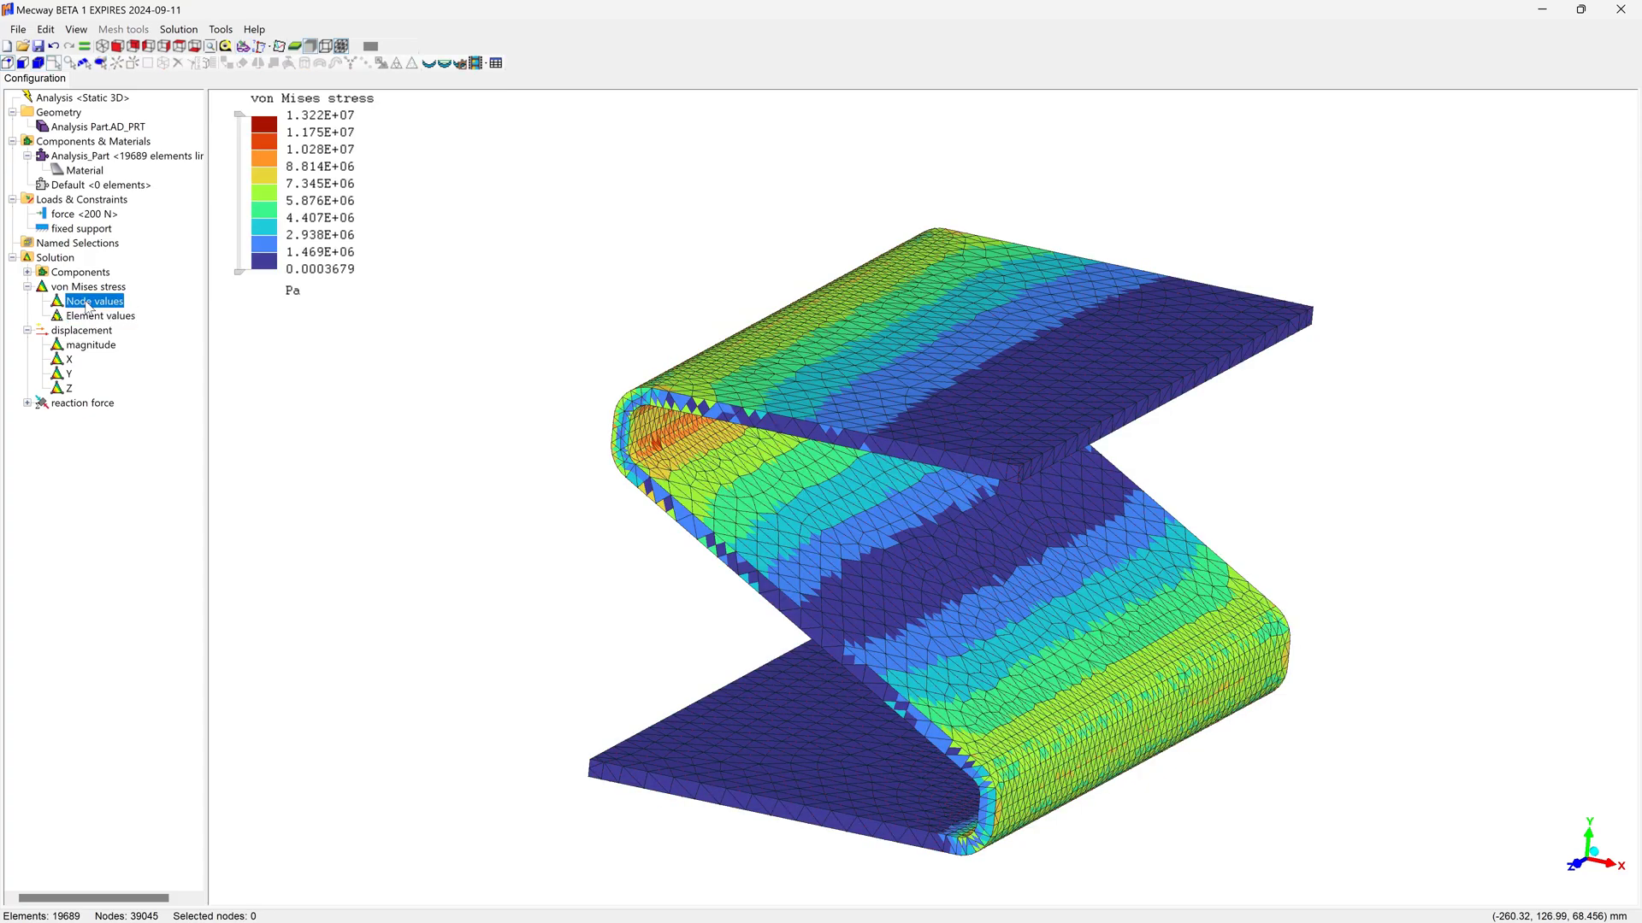
pyautogui.click(609, 569)
pyautogui.moveTo(436, 630)
pyautogui.mouseDown()
pyautogui.moveTo(513, 630)
pyautogui.moveTo(432, 637)
pyautogui.mouseUp()
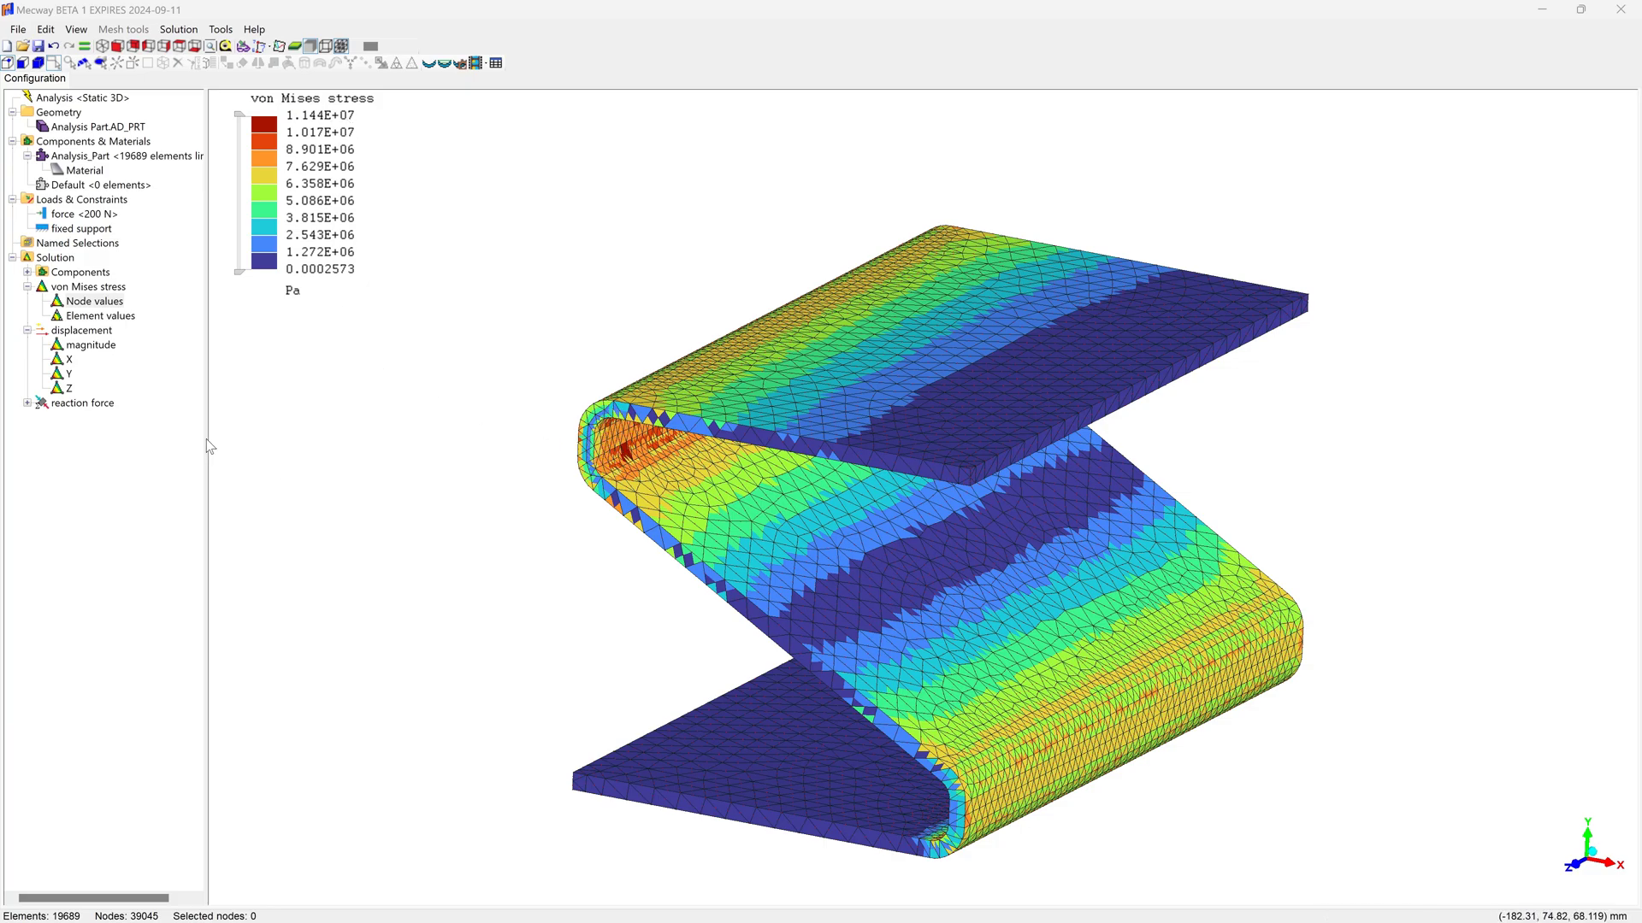
pyautogui.click(85, 349)
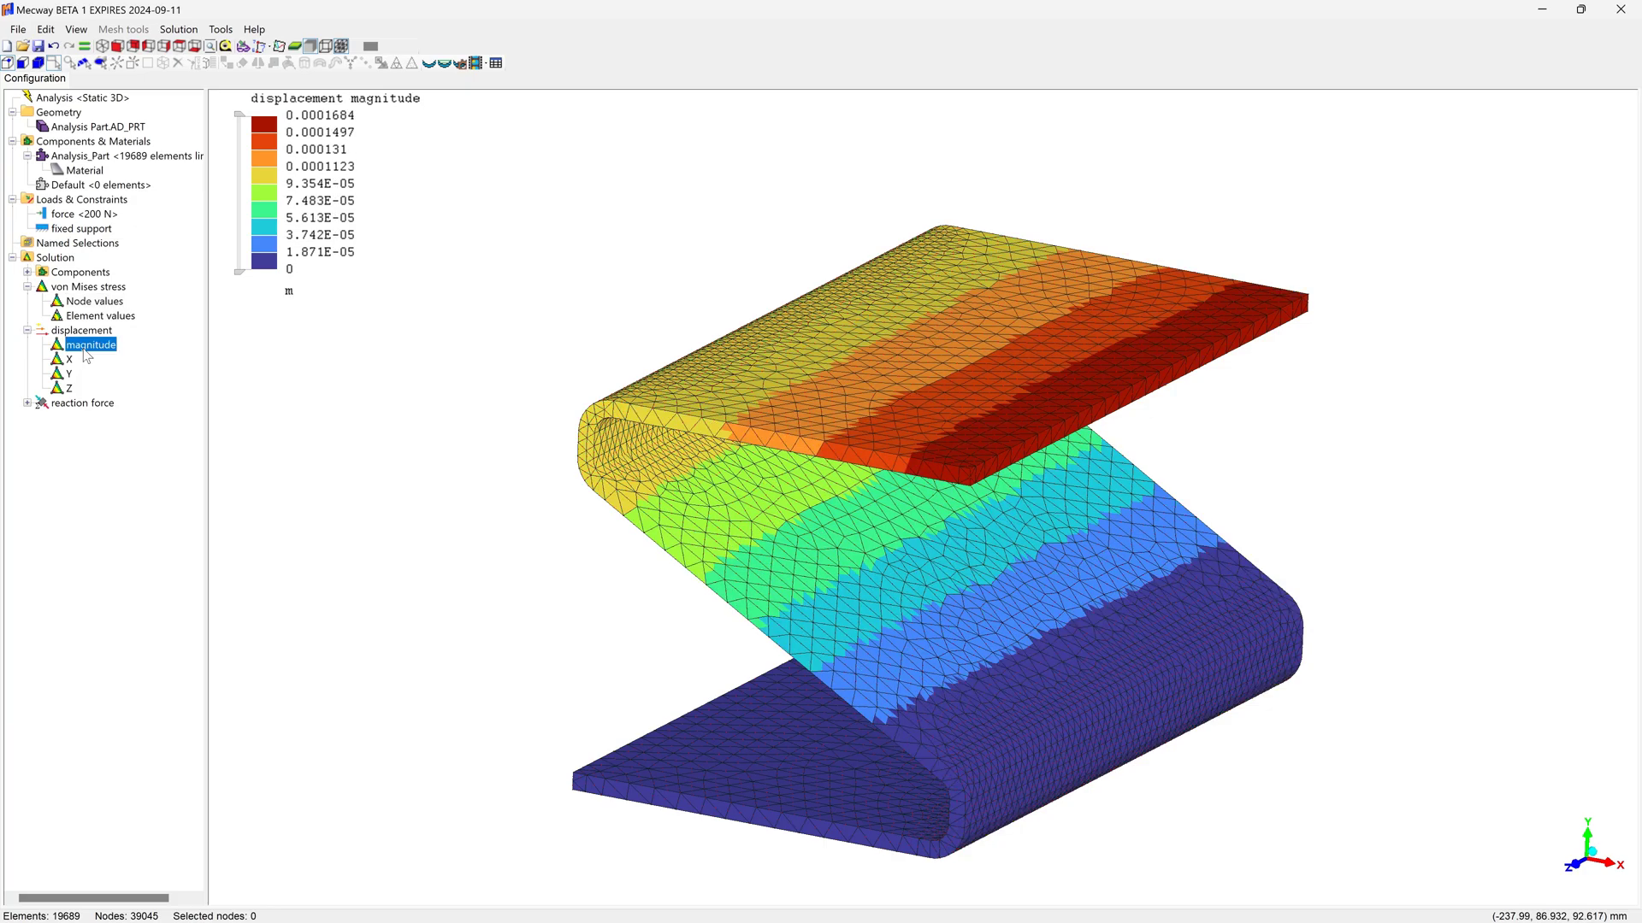
pyautogui.click(69, 360)
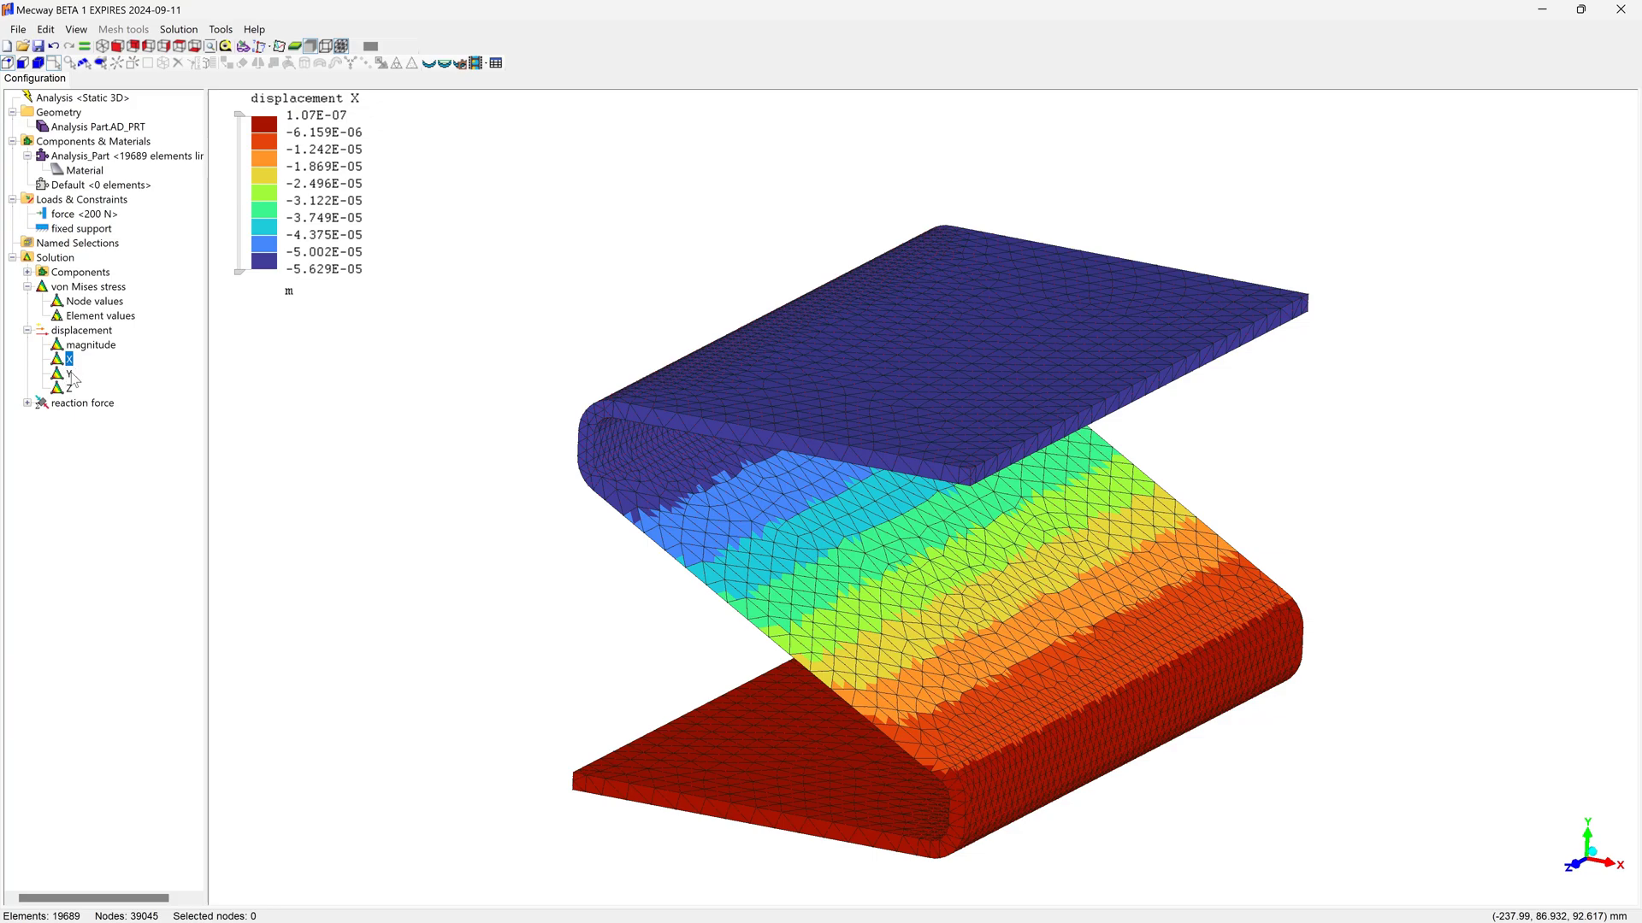
pyautogui.click(70, 374)
pyautogui.click(71, 390)
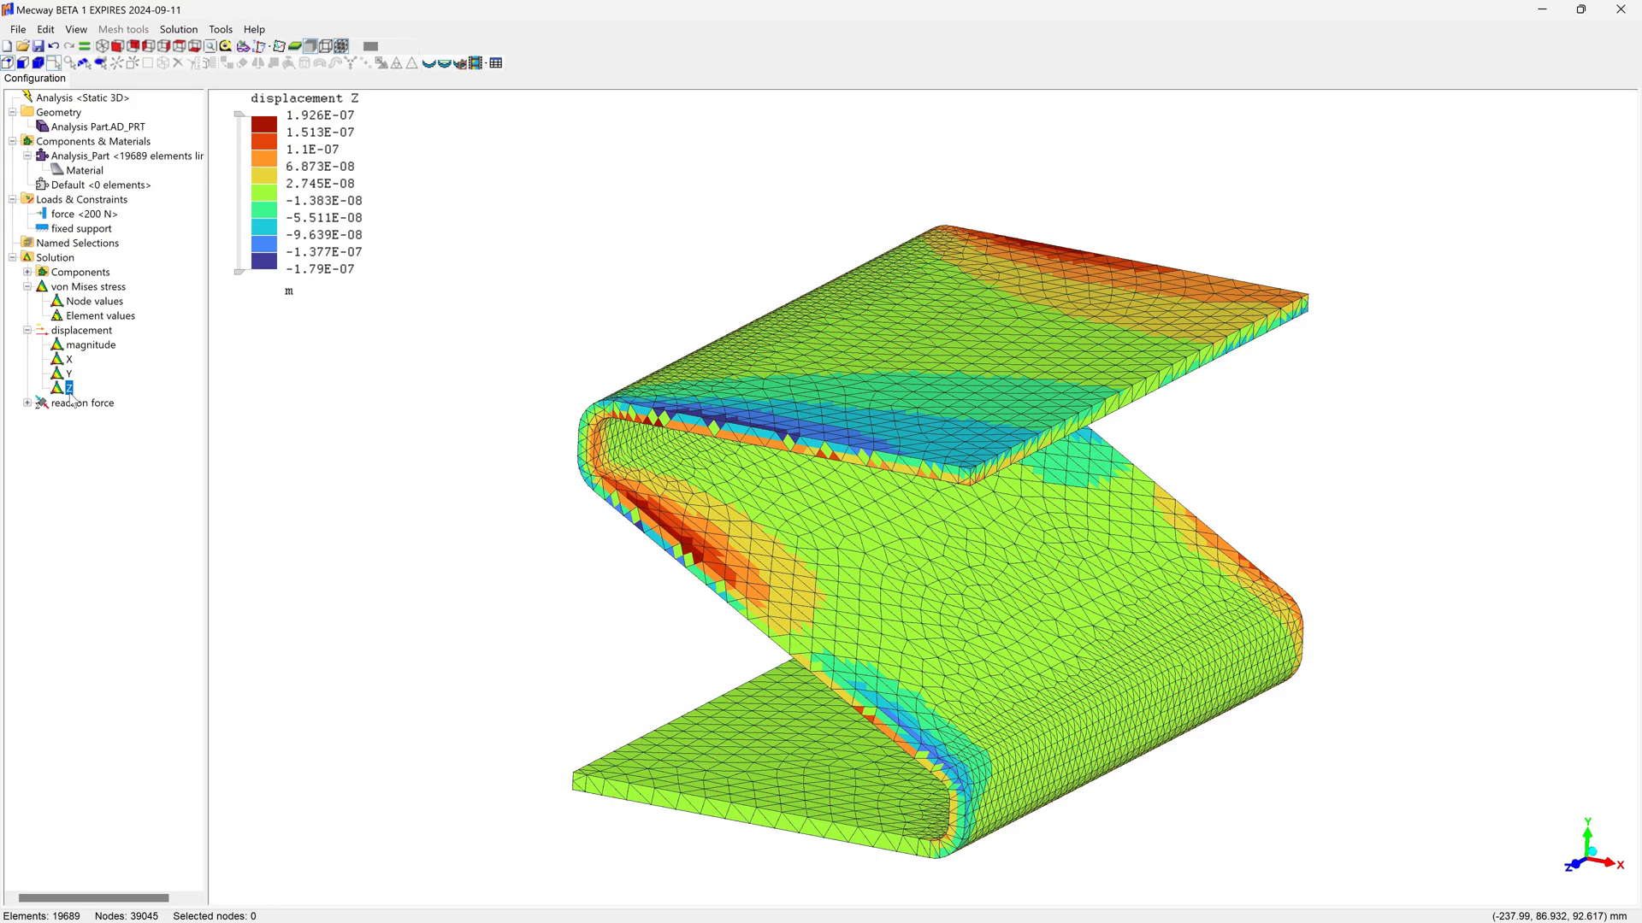
pyautogui.click(478, 65)
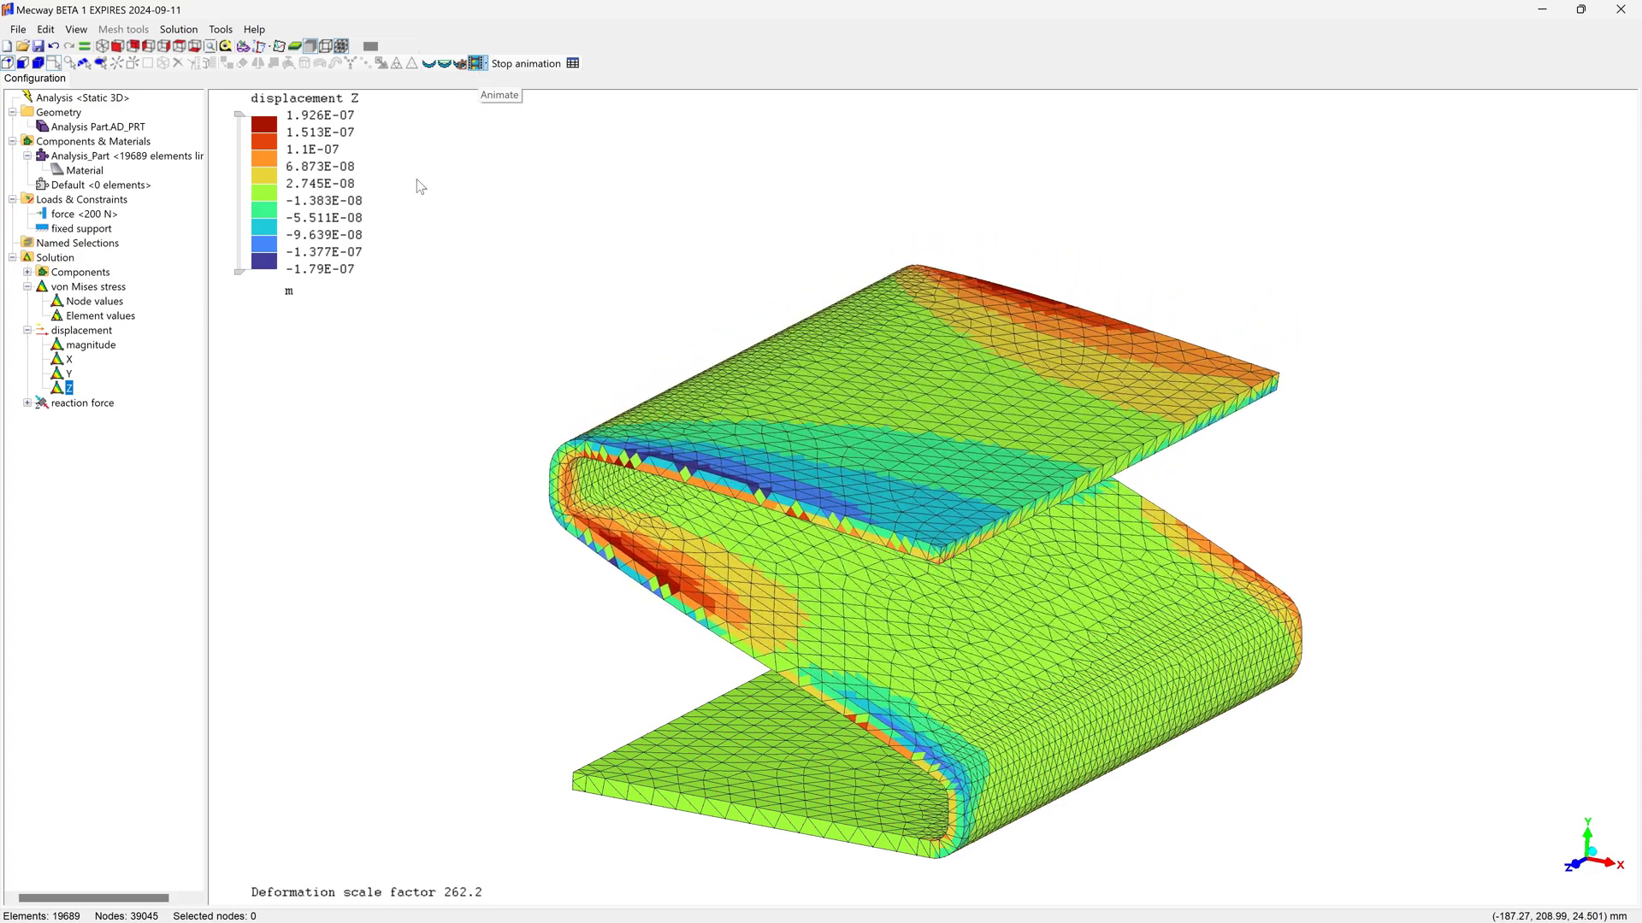
pyautogui.click(81, 346)
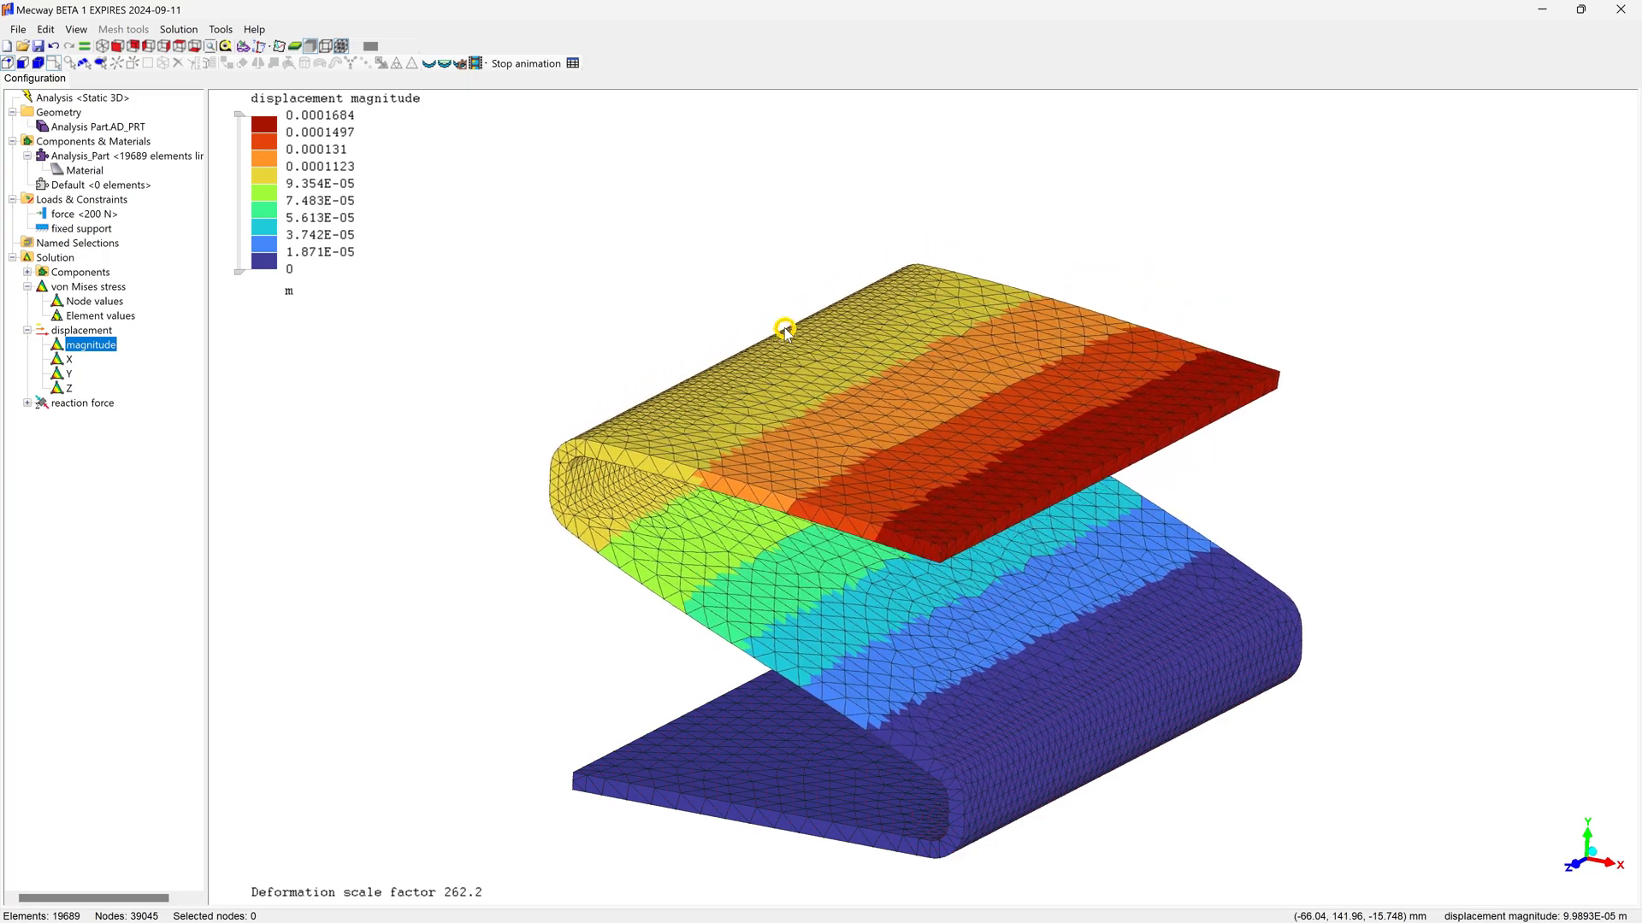
pyautogui.click(511, 67)
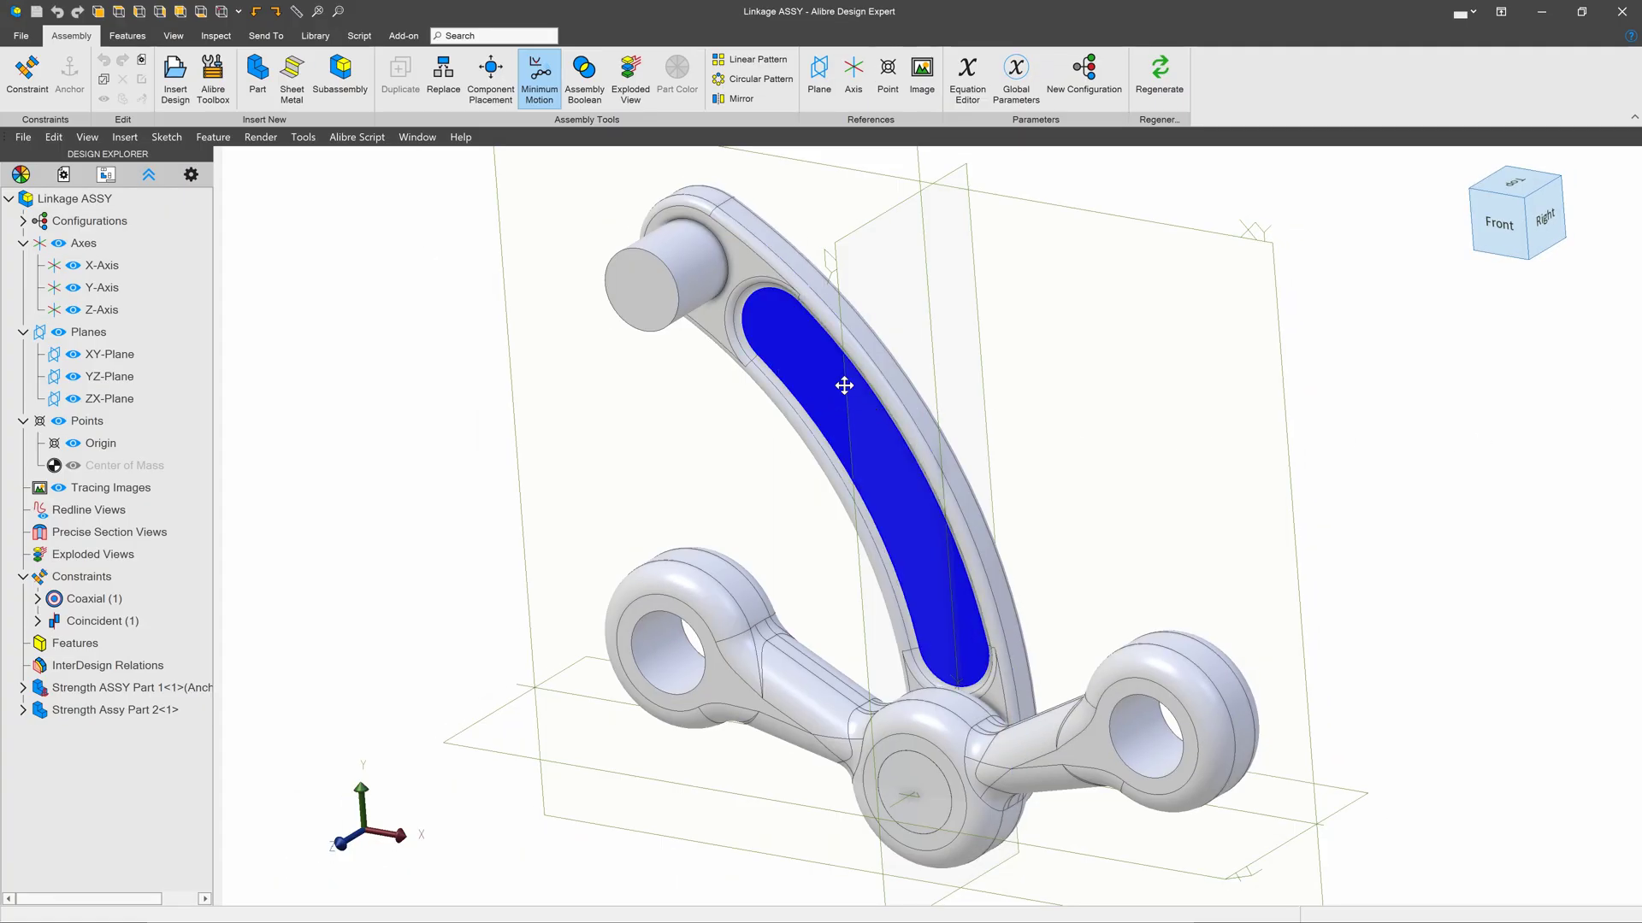
# In Alibre, swing the linkage arm about its pins and pick the links' hole faces
pyautogui.moveTo(854, 382); pyautogui.dragTo(825, 363)
pyautogui.moveTo(683, 299); pyautogui.dragTo(700, 370)
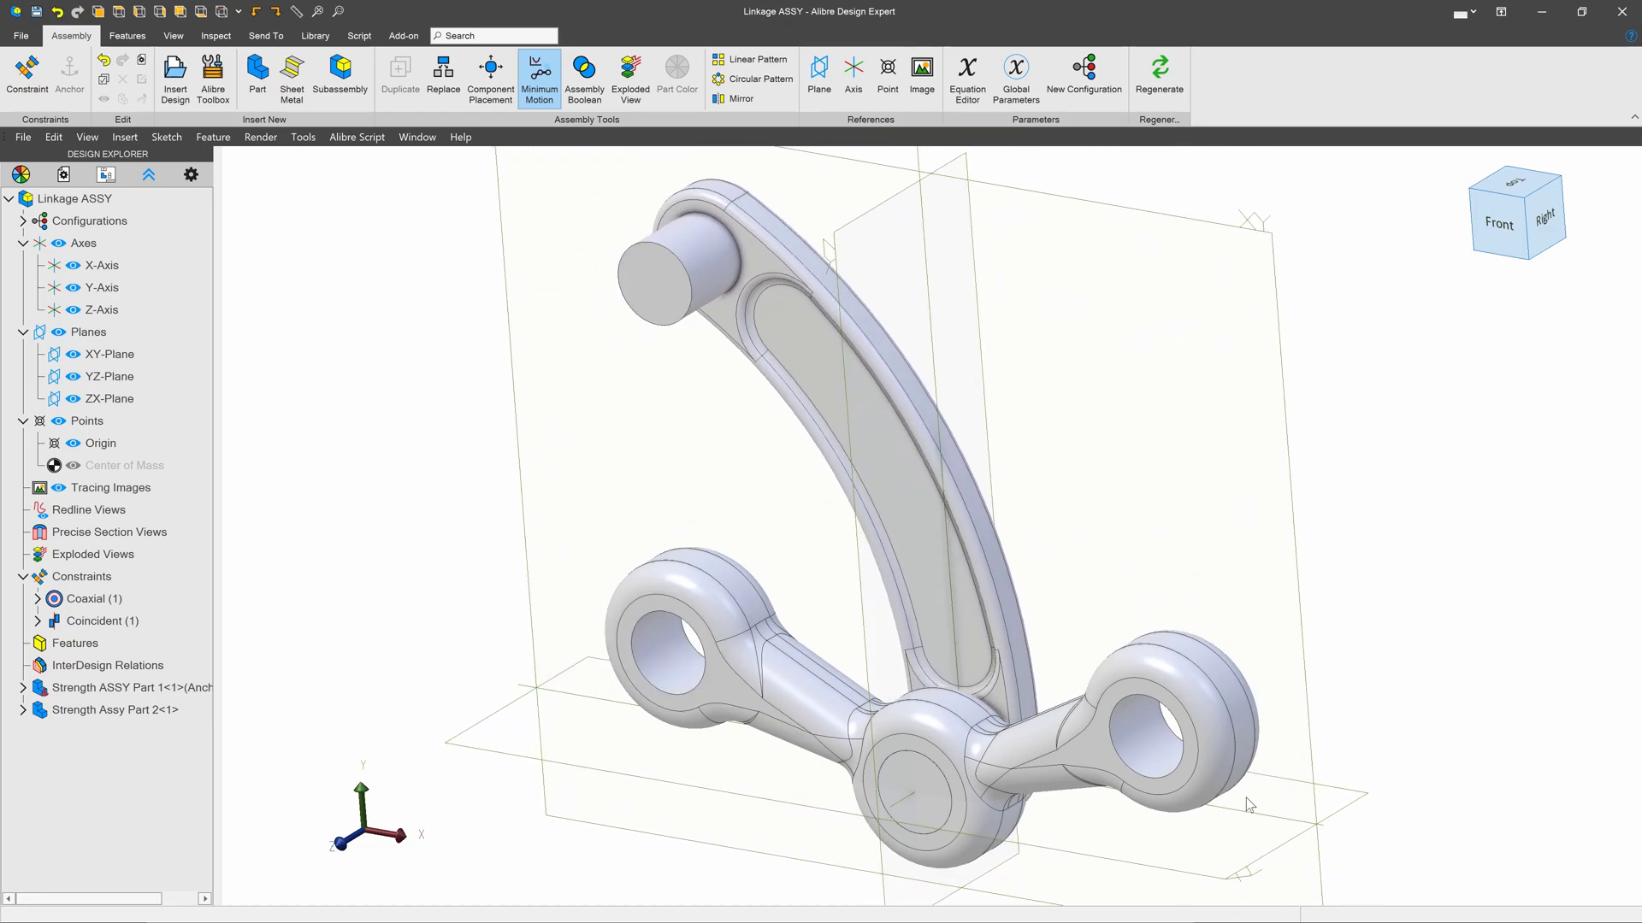
pyautogui.click(667, 654)
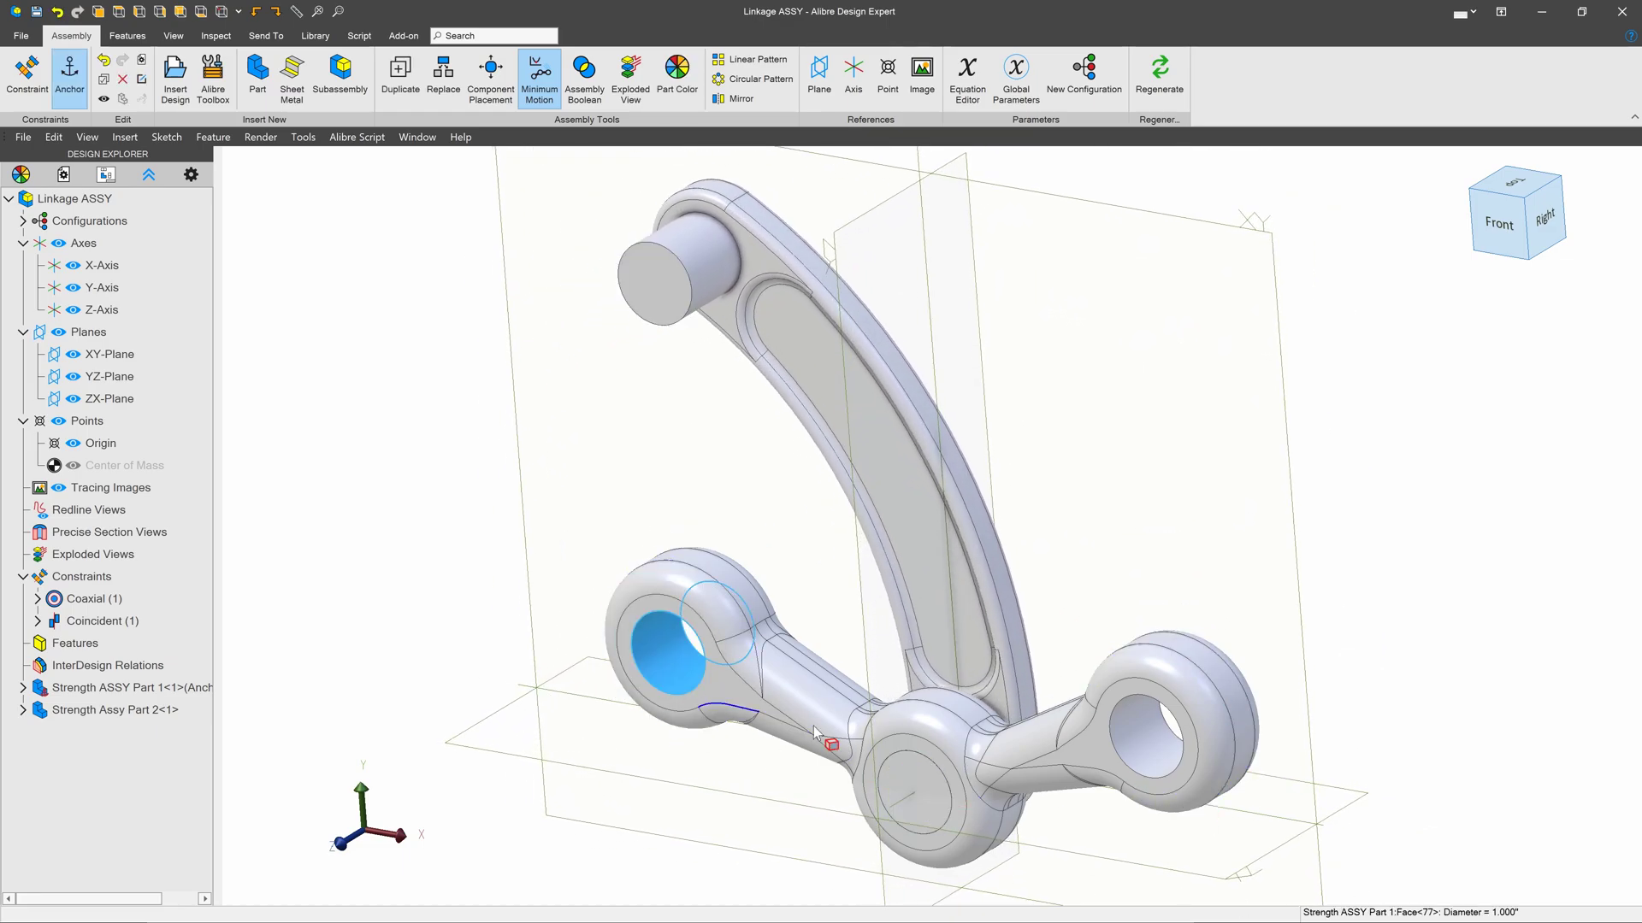
pyautogui.click(1139, 752)
pyautogui.moveTo(678, 282); pyautogui.dragTo(624, 301)
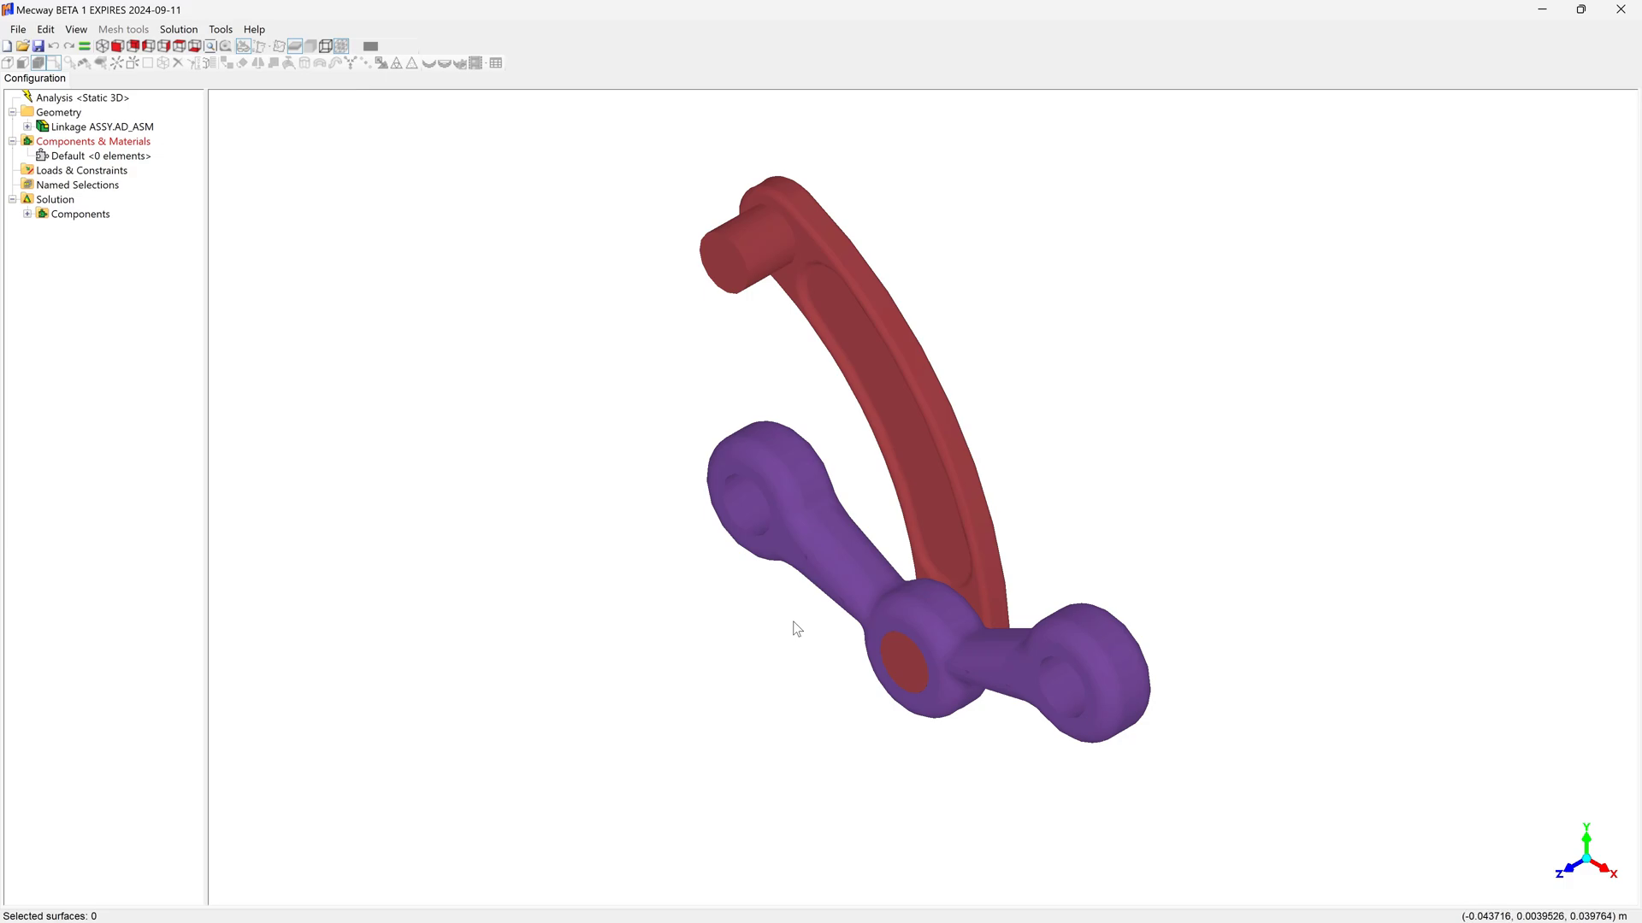
# Add a fixed support to both bores of the purple link
pyautogui.rightClick(751, 504)
pyautogui.click(697, 544)
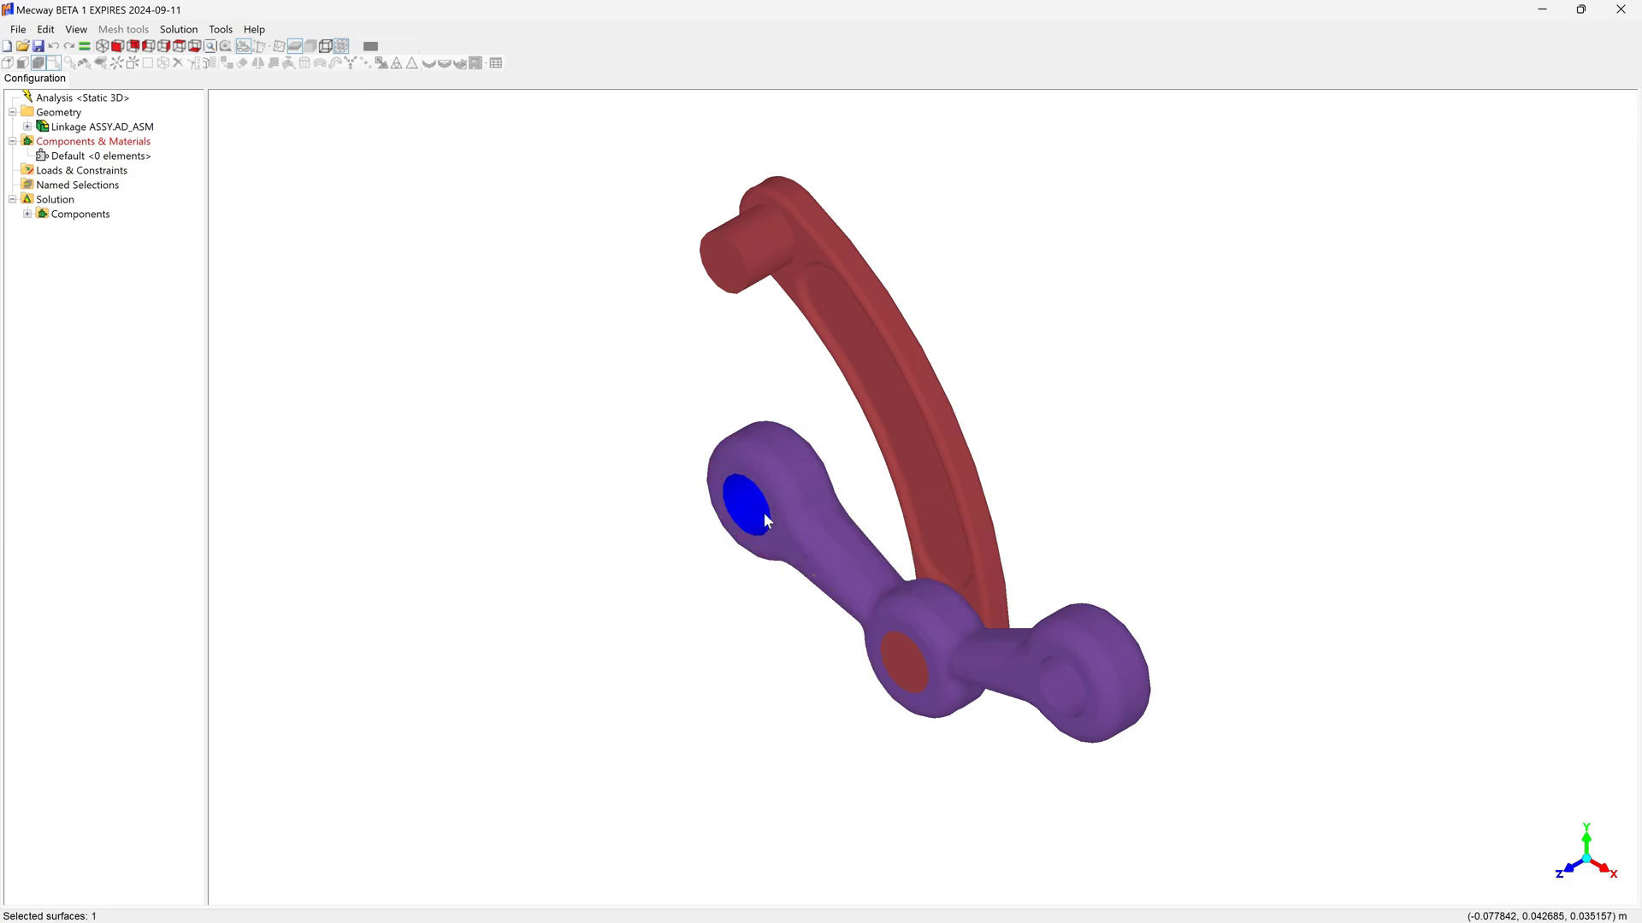
pyautogui.keyDown('ctrl'); pyautogui.click(1063, 686); pyautogui.keyUp('ctrl')
pyautogui.rightClick(1063, 685)
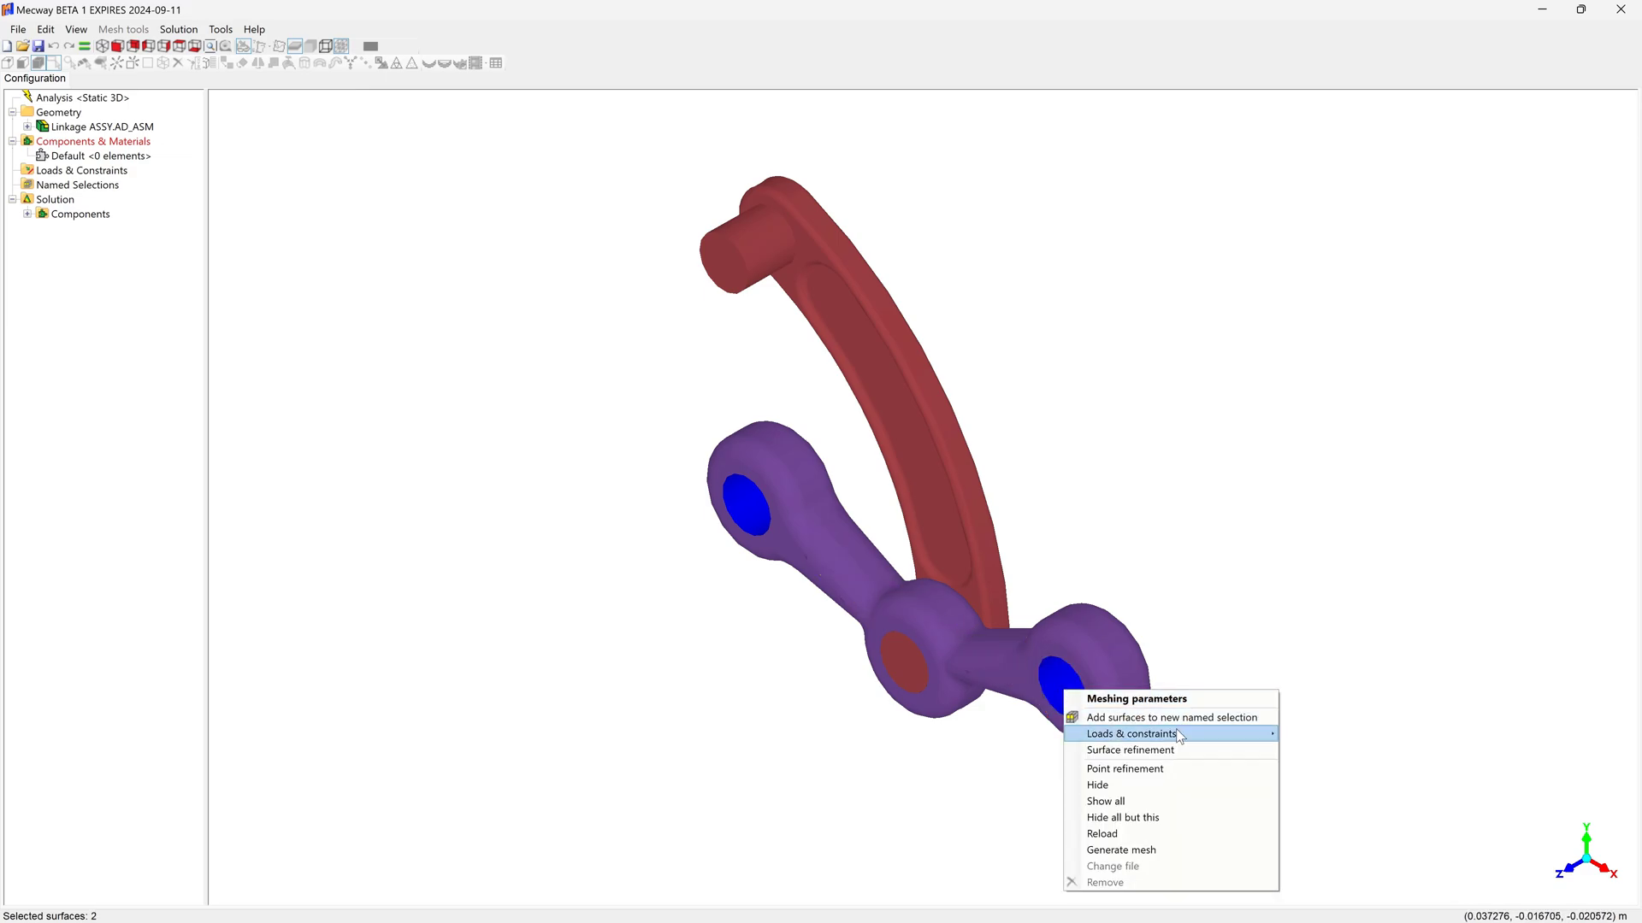
pyautogui.moveTo(1179, 738)
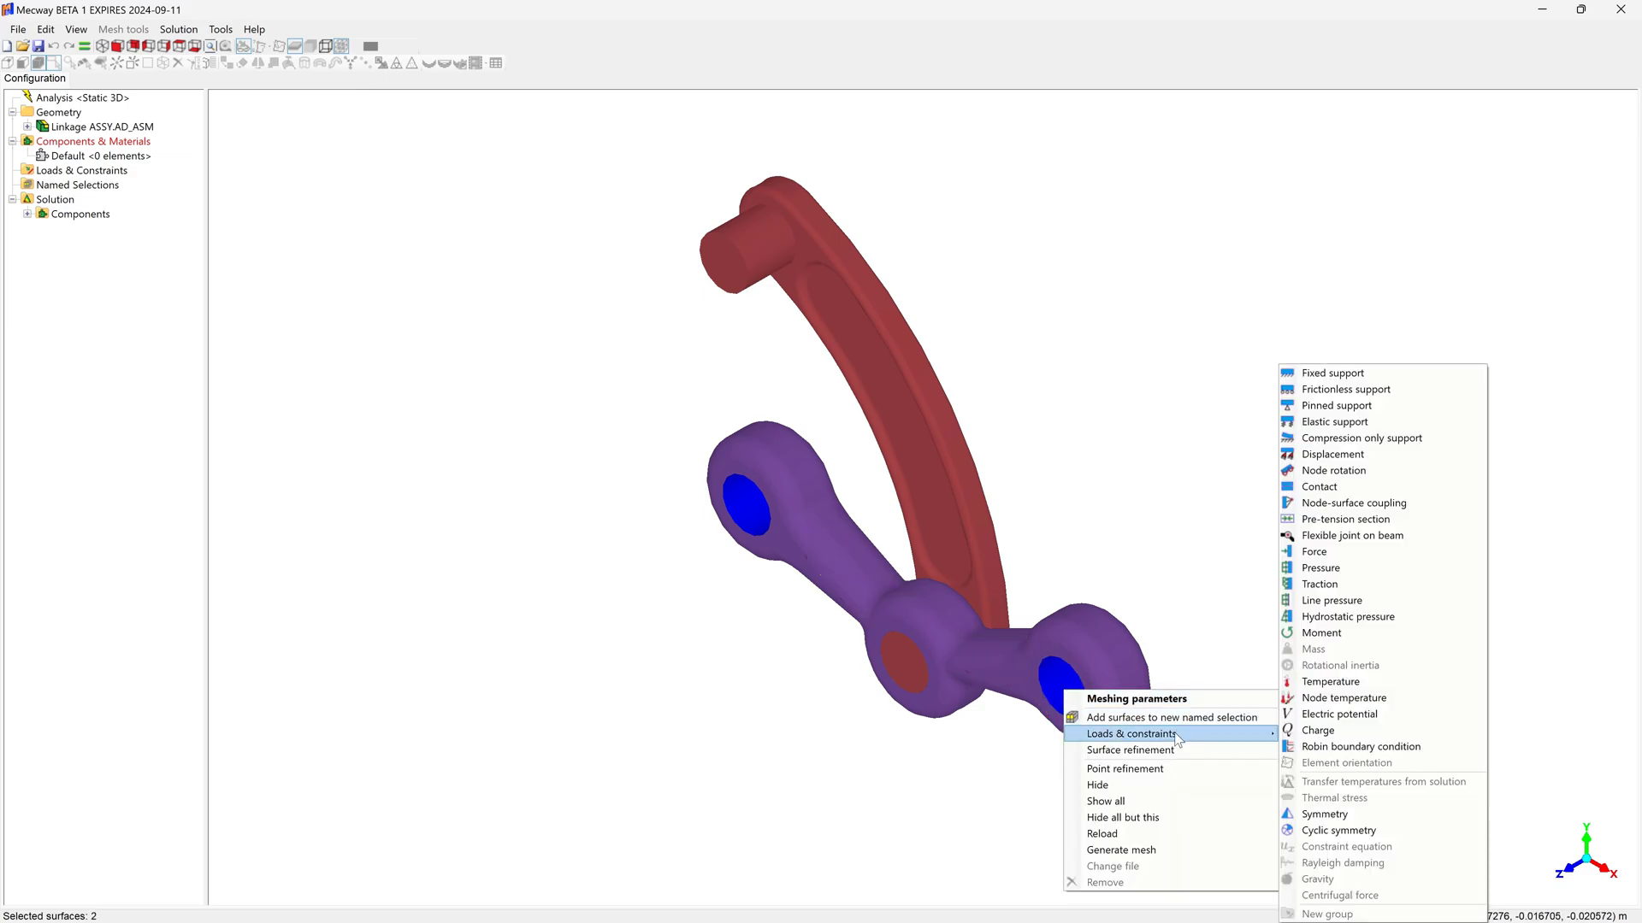
pyautogui.click(1349, 377)
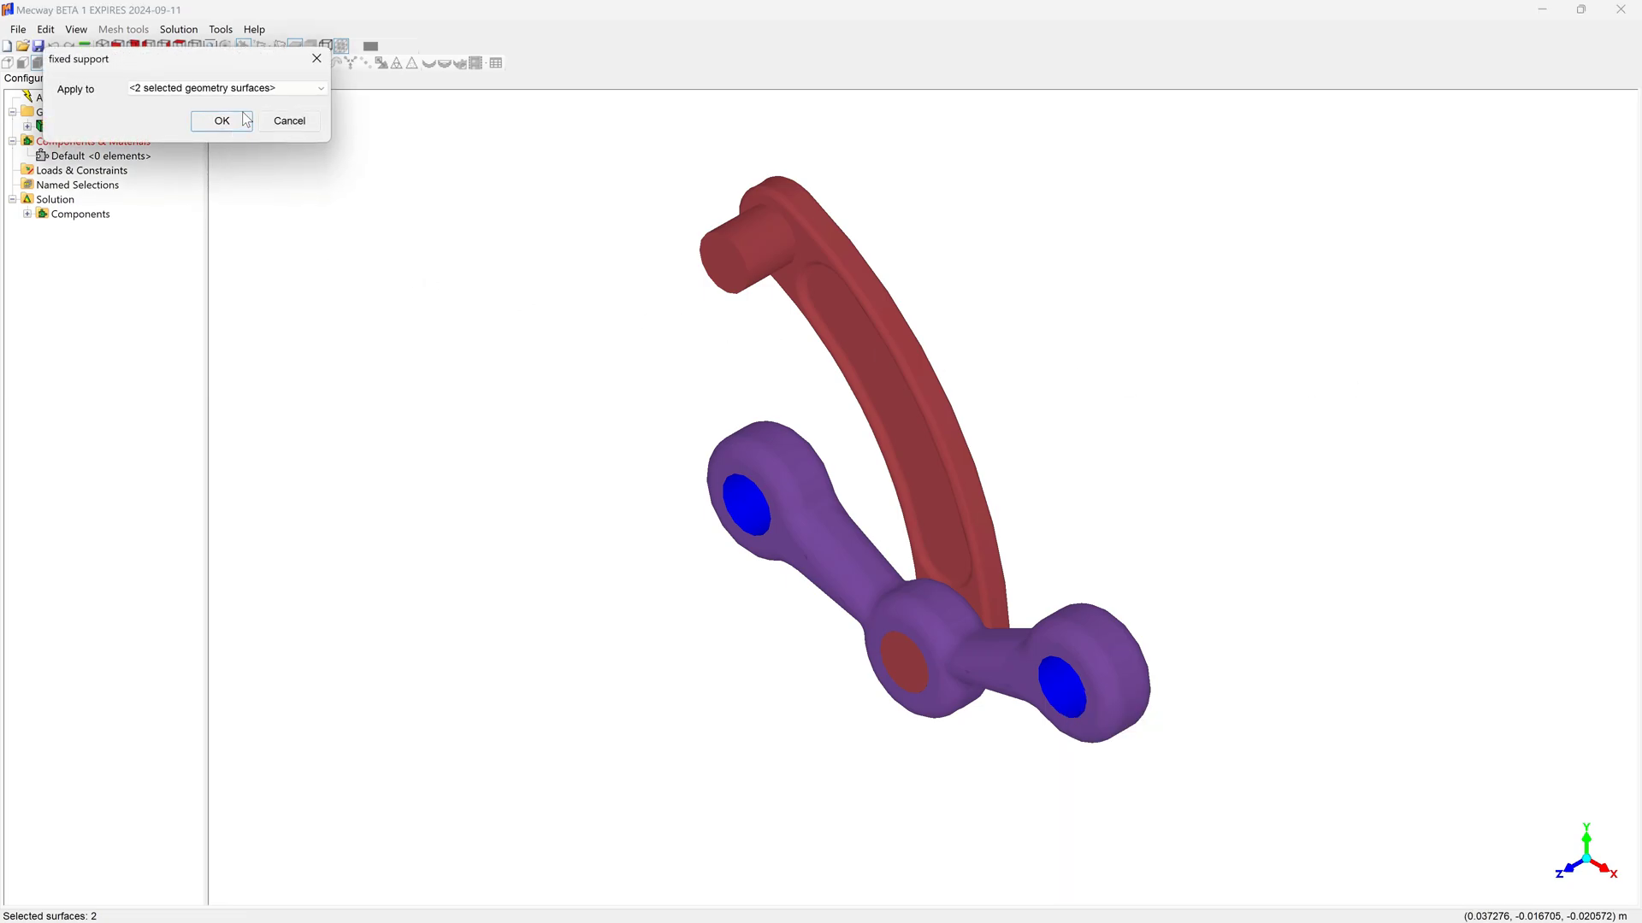
pyautogui.click(247, 120)
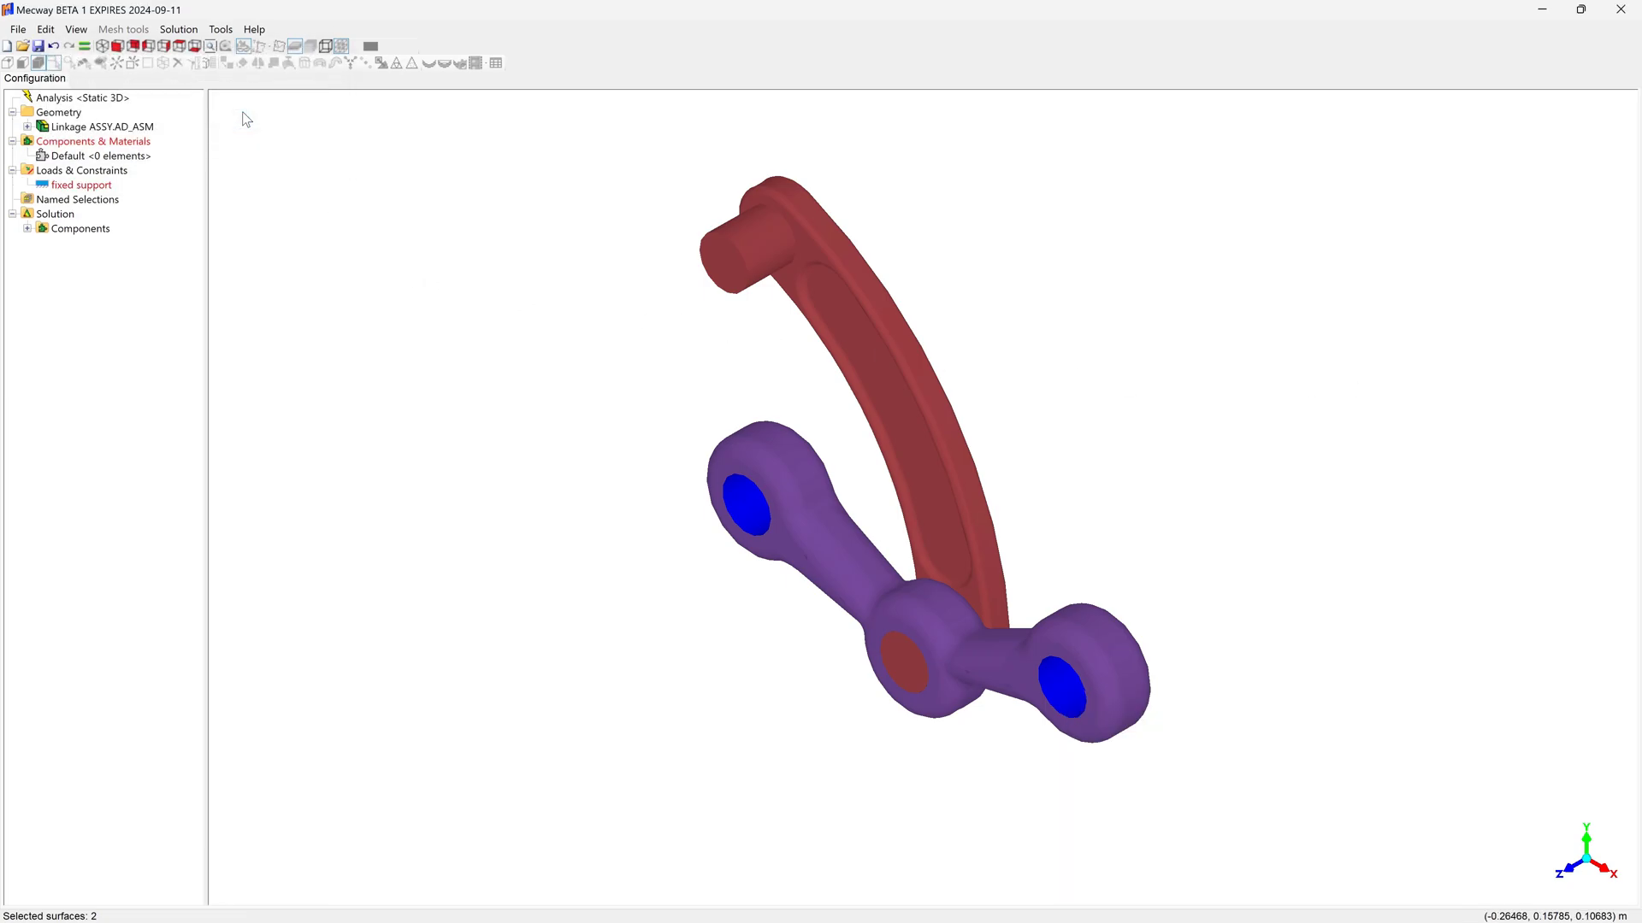
# Apply a 200 N X-direction force to the pin's cylindrical surface
pyautogui.click(744, 243)
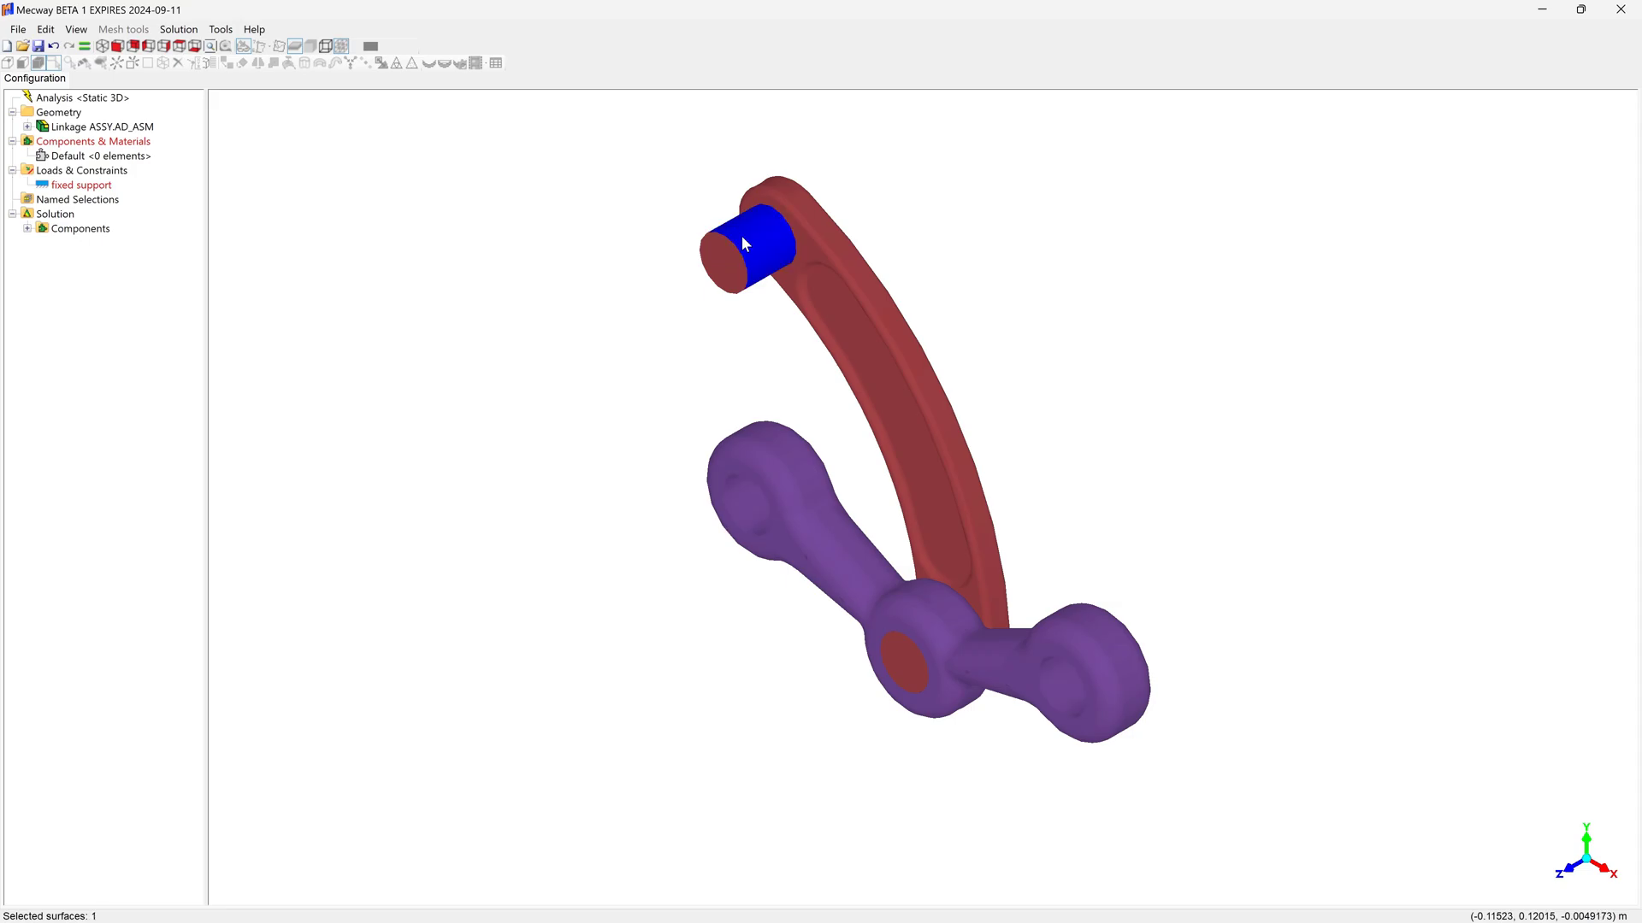
pyautogui.rightClick(743, 241)
pyautogui.moveTo(799, 280)
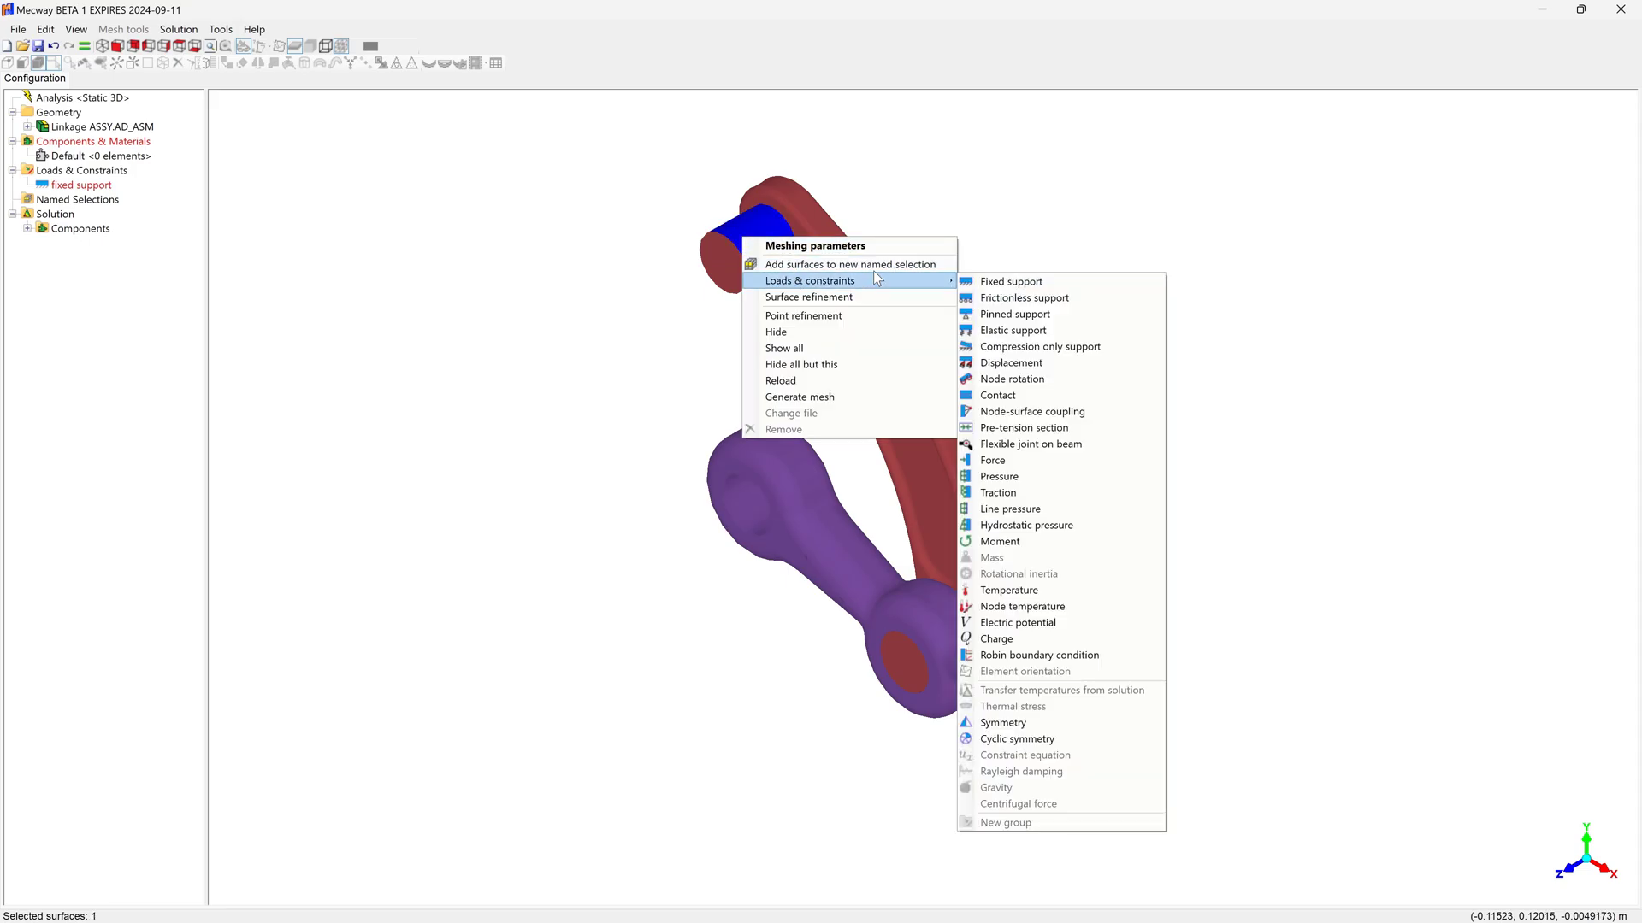
pyautogui.click(1089, 466)
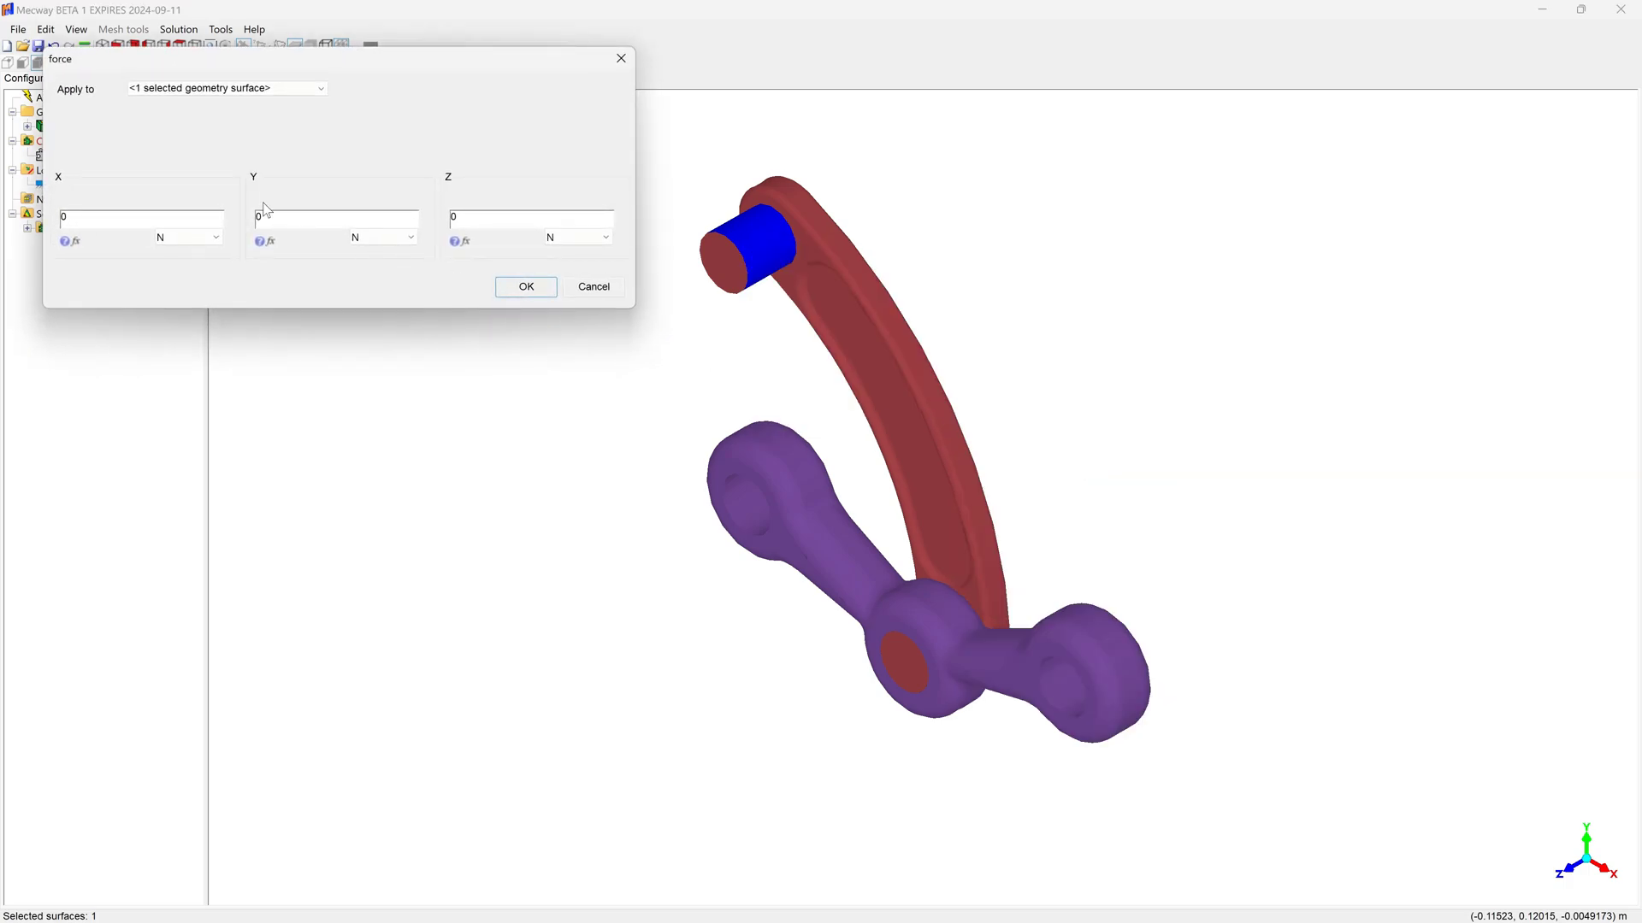
pyautogui.doubleClick(103, 222)
pyautogui.click(528, 289)
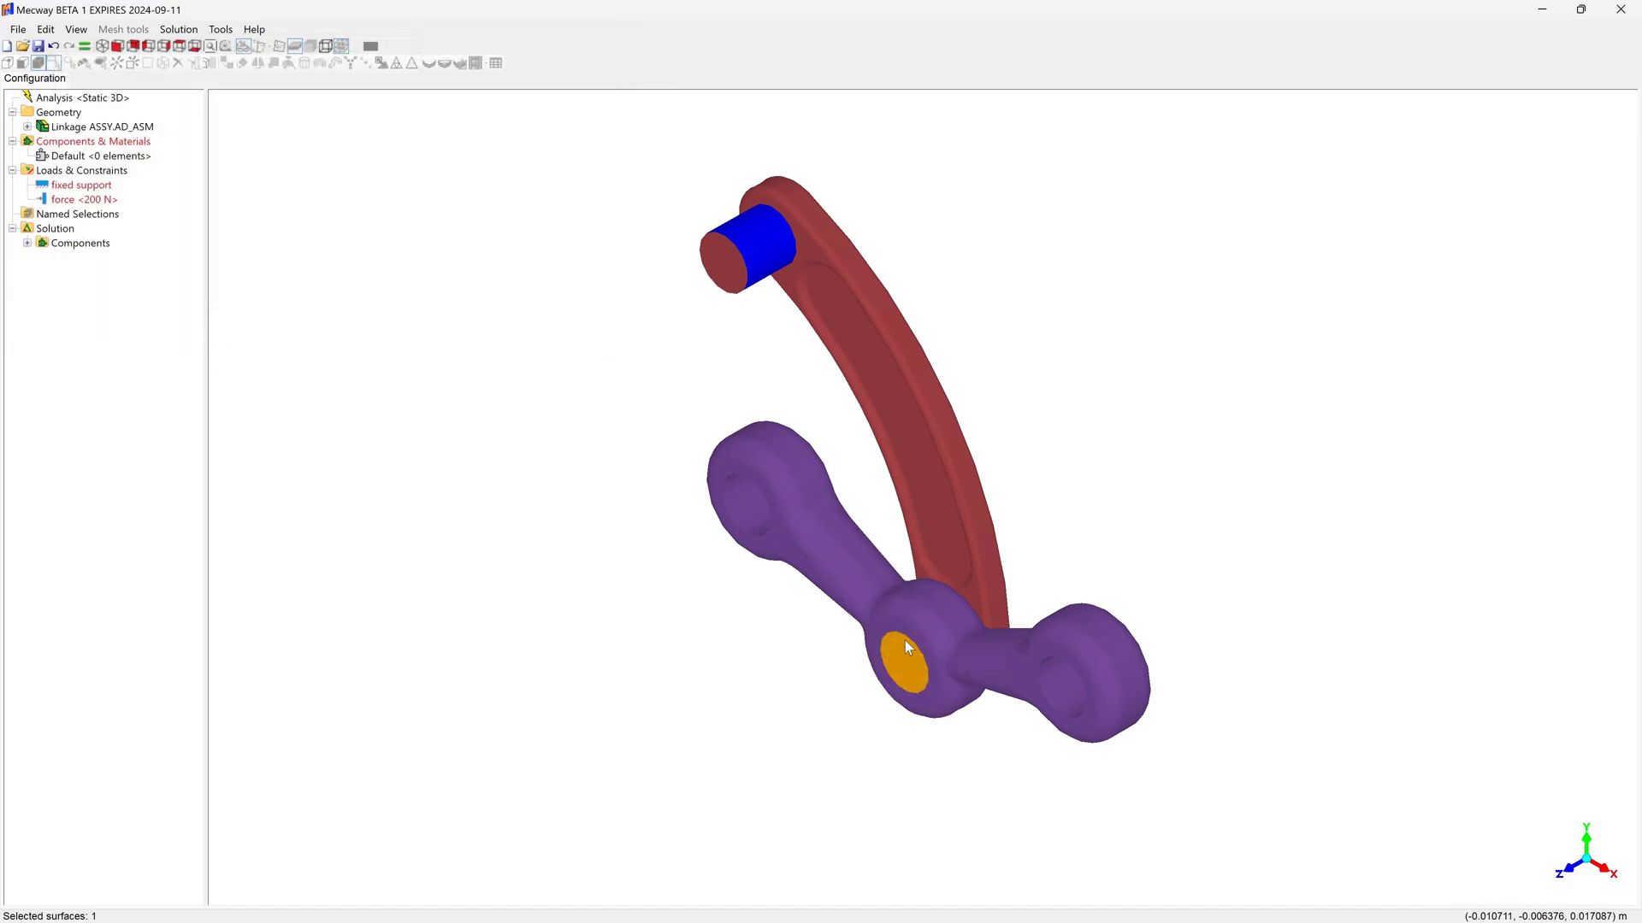
pyautogui.scroll(3, 894, 671)
pyautogui.scroll(1, 891, 674)
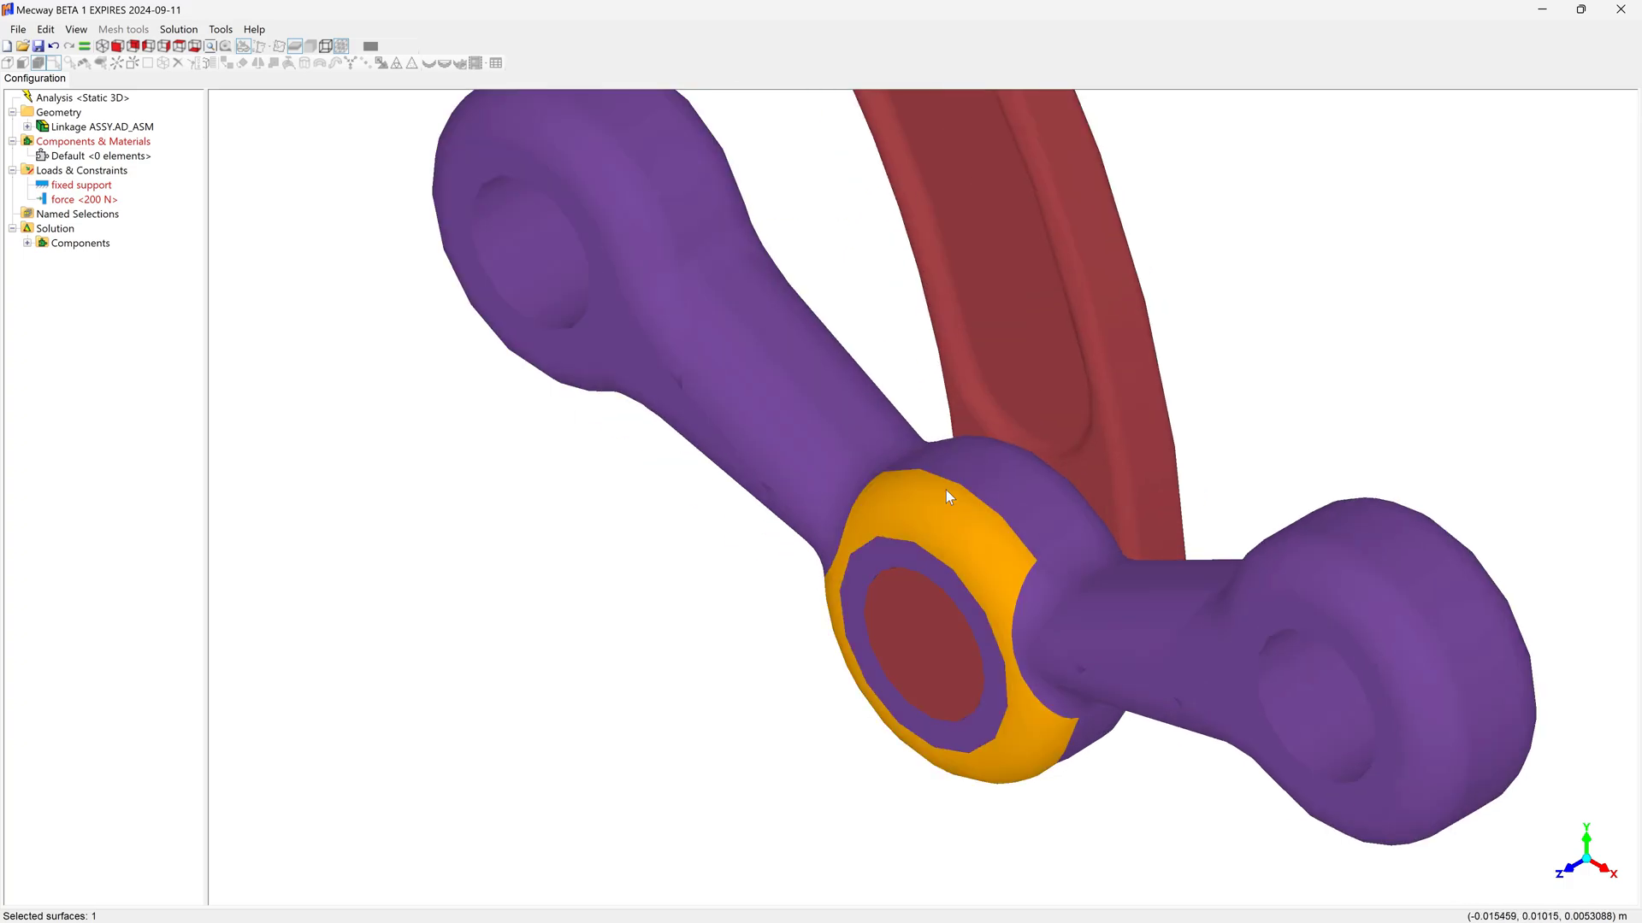
# Hide the purple link and create a new named selection from the red arm's pin surface
pyautogui.rightClick(853, 429)
pyautogui.click(922, 518)
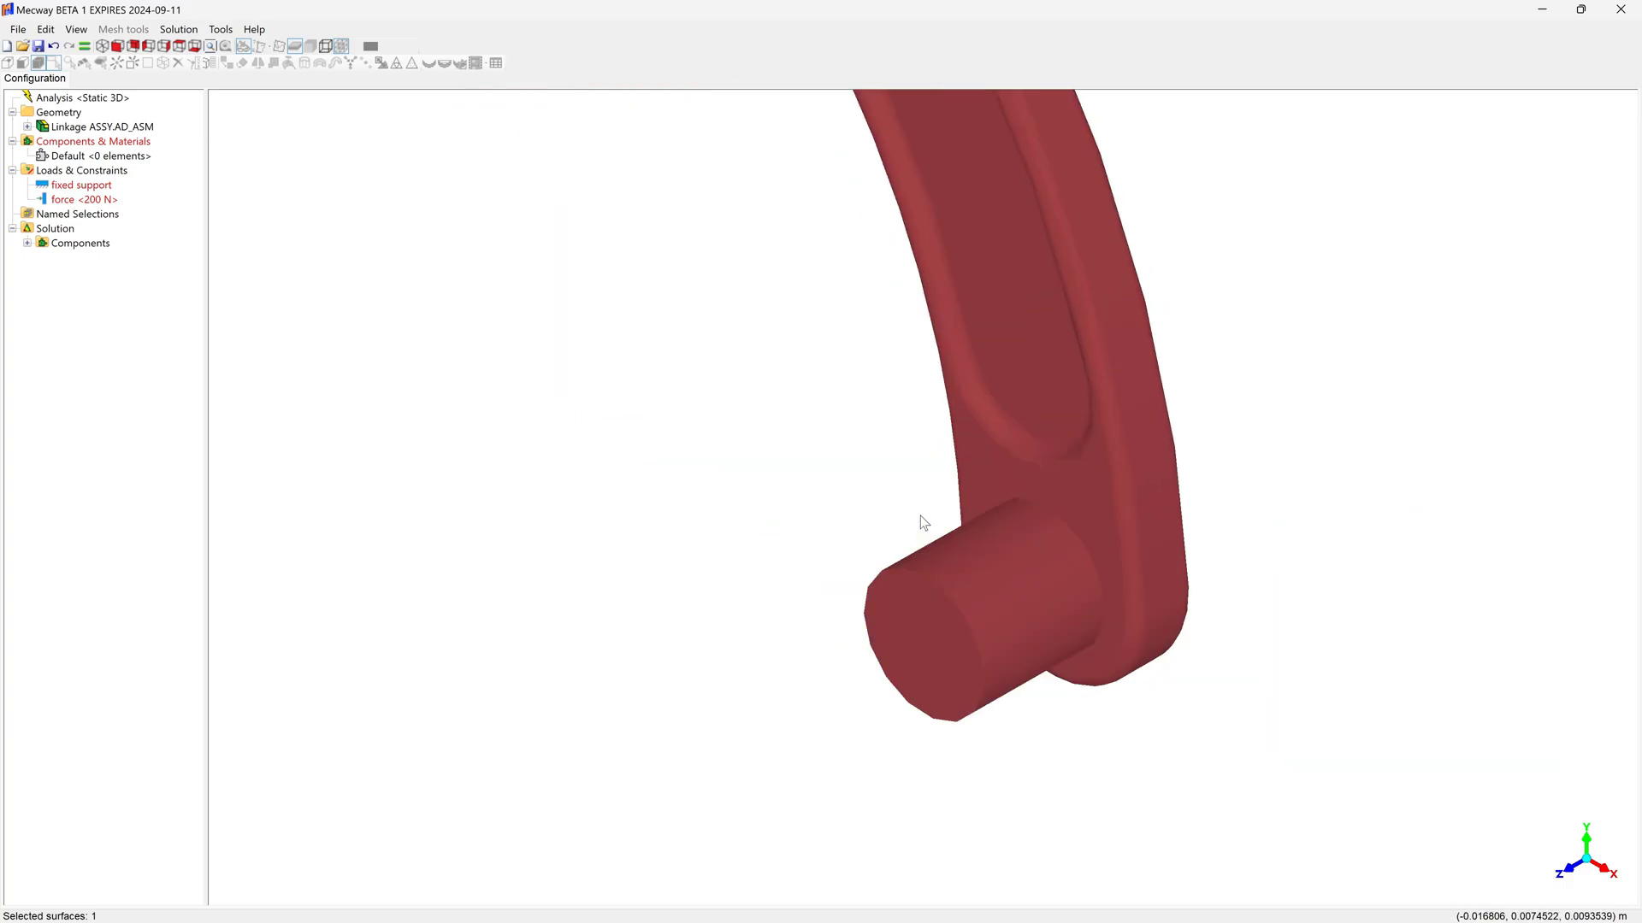
pyautogui.click(994, 563)
pyautogui.rightClick(993, 563)
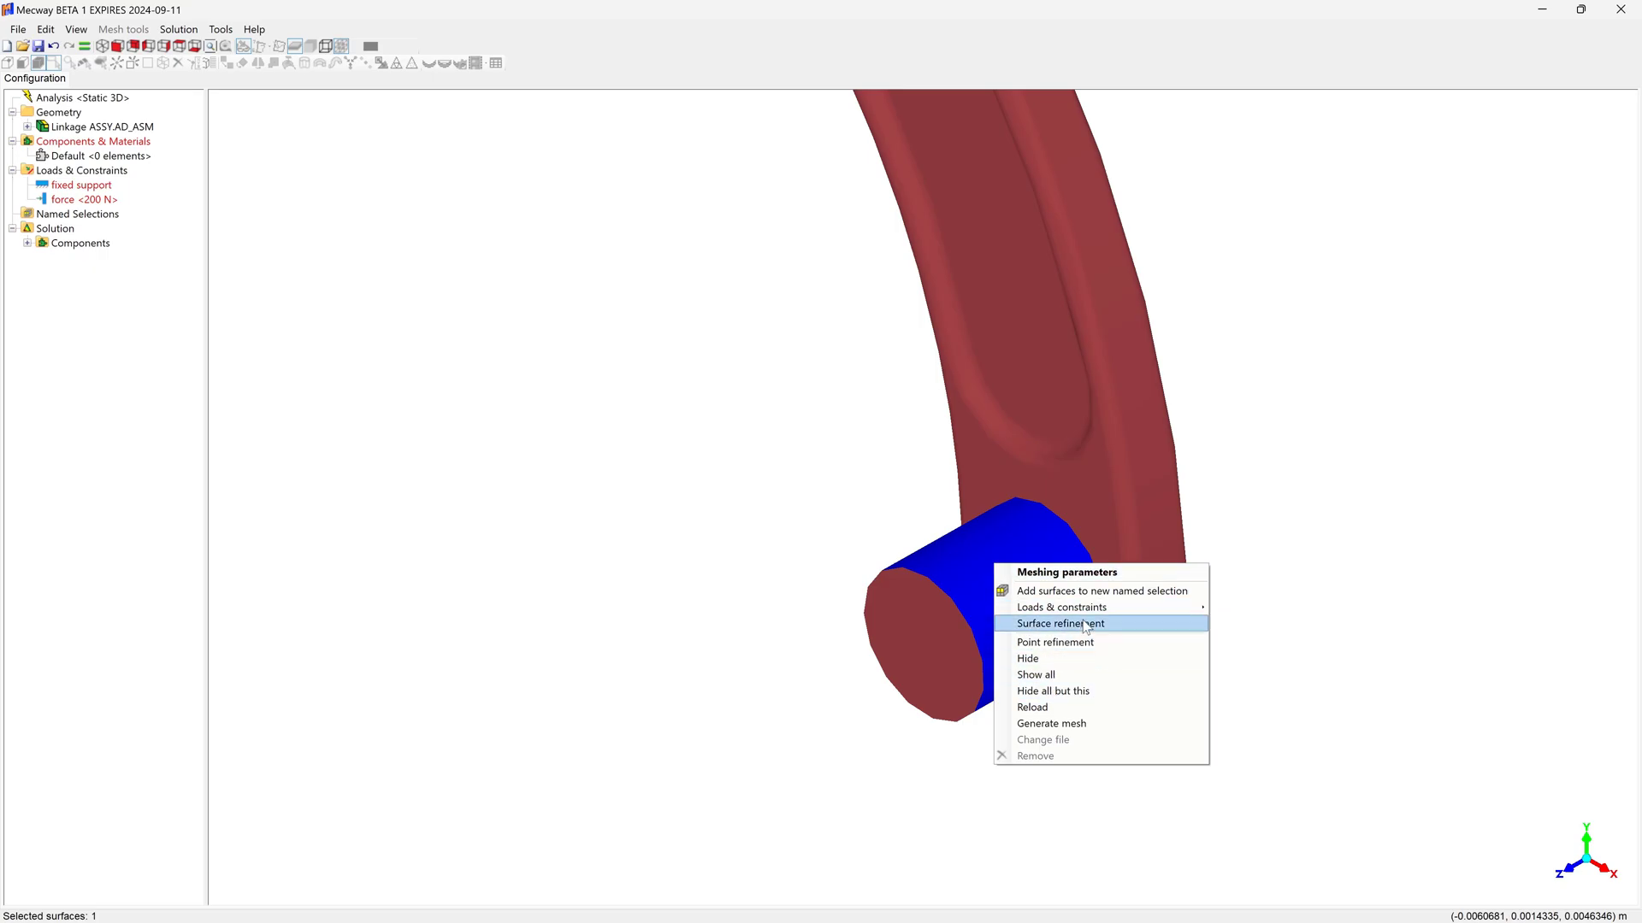
pyautogui.click(1103, 592)
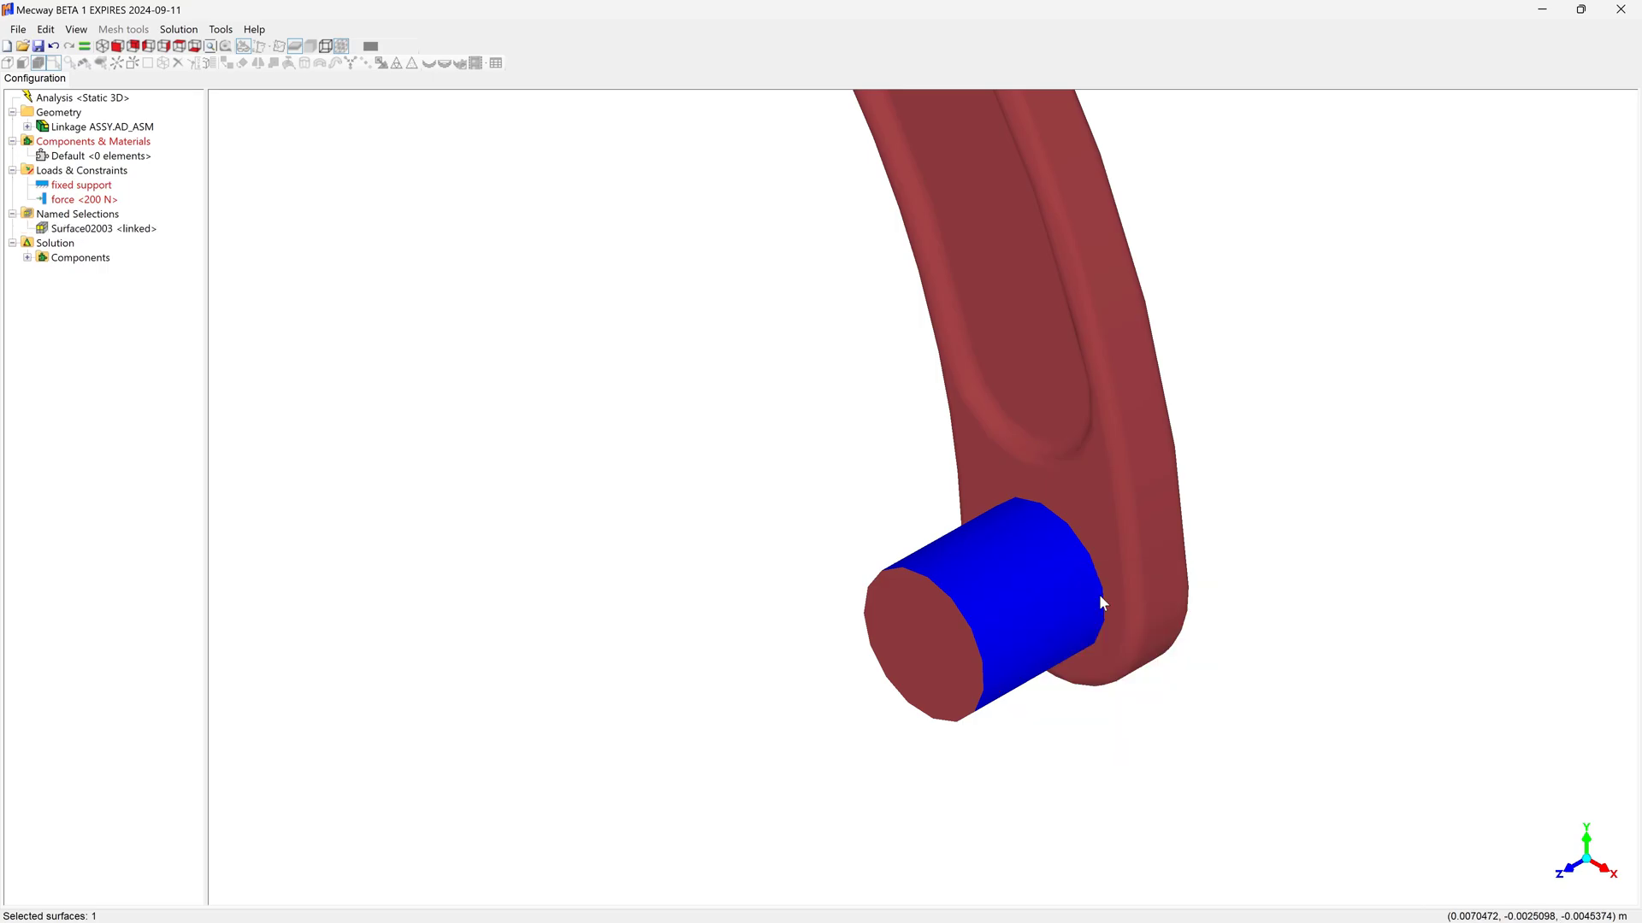
# Rename the new Surface02003 named selection to Slave
pyautogui.click(64, 219)
pyautogui.click(68, 228)
pyautogui.rightClick(69, 229)
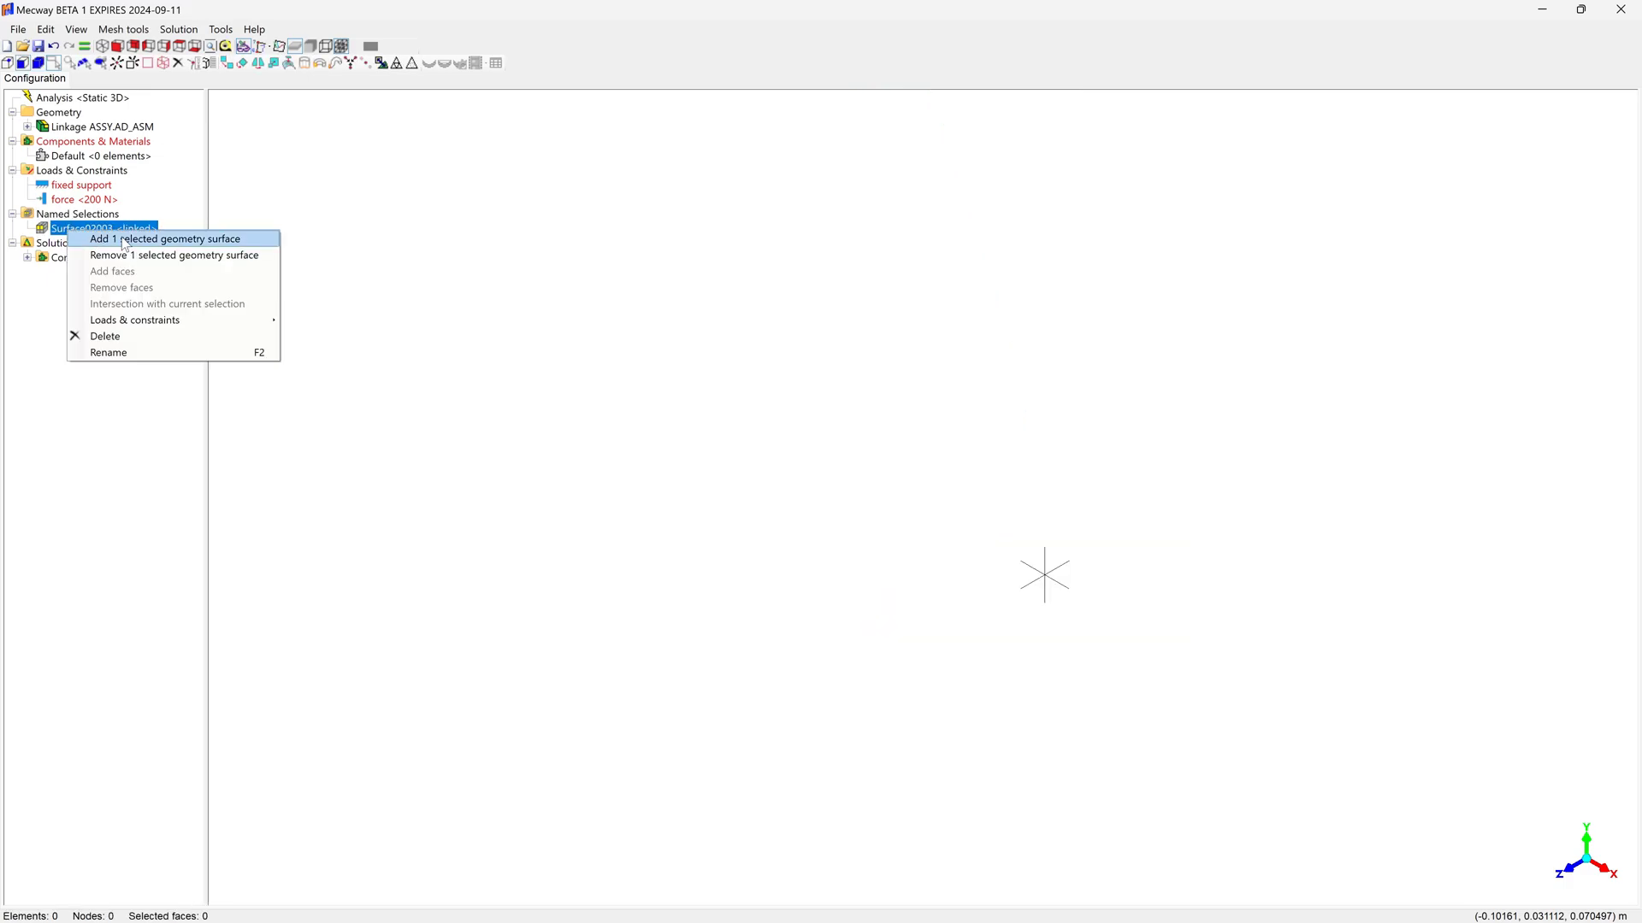
pyautogui.click(132, 353)
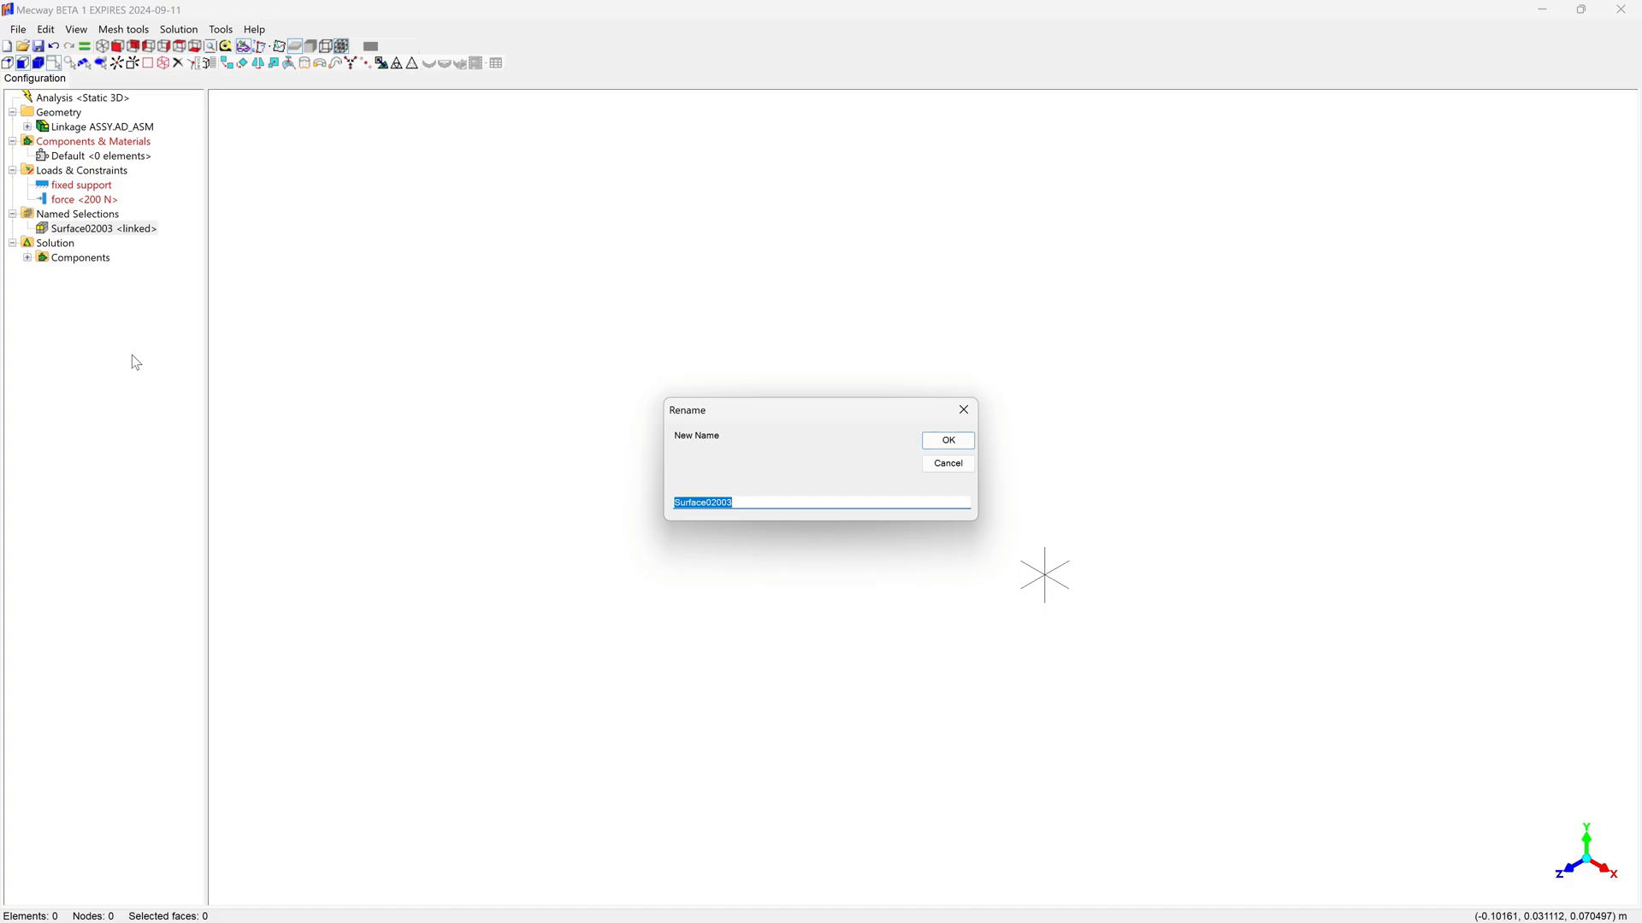
pyautogui.write('Slave')
pyautogui.press('Return')
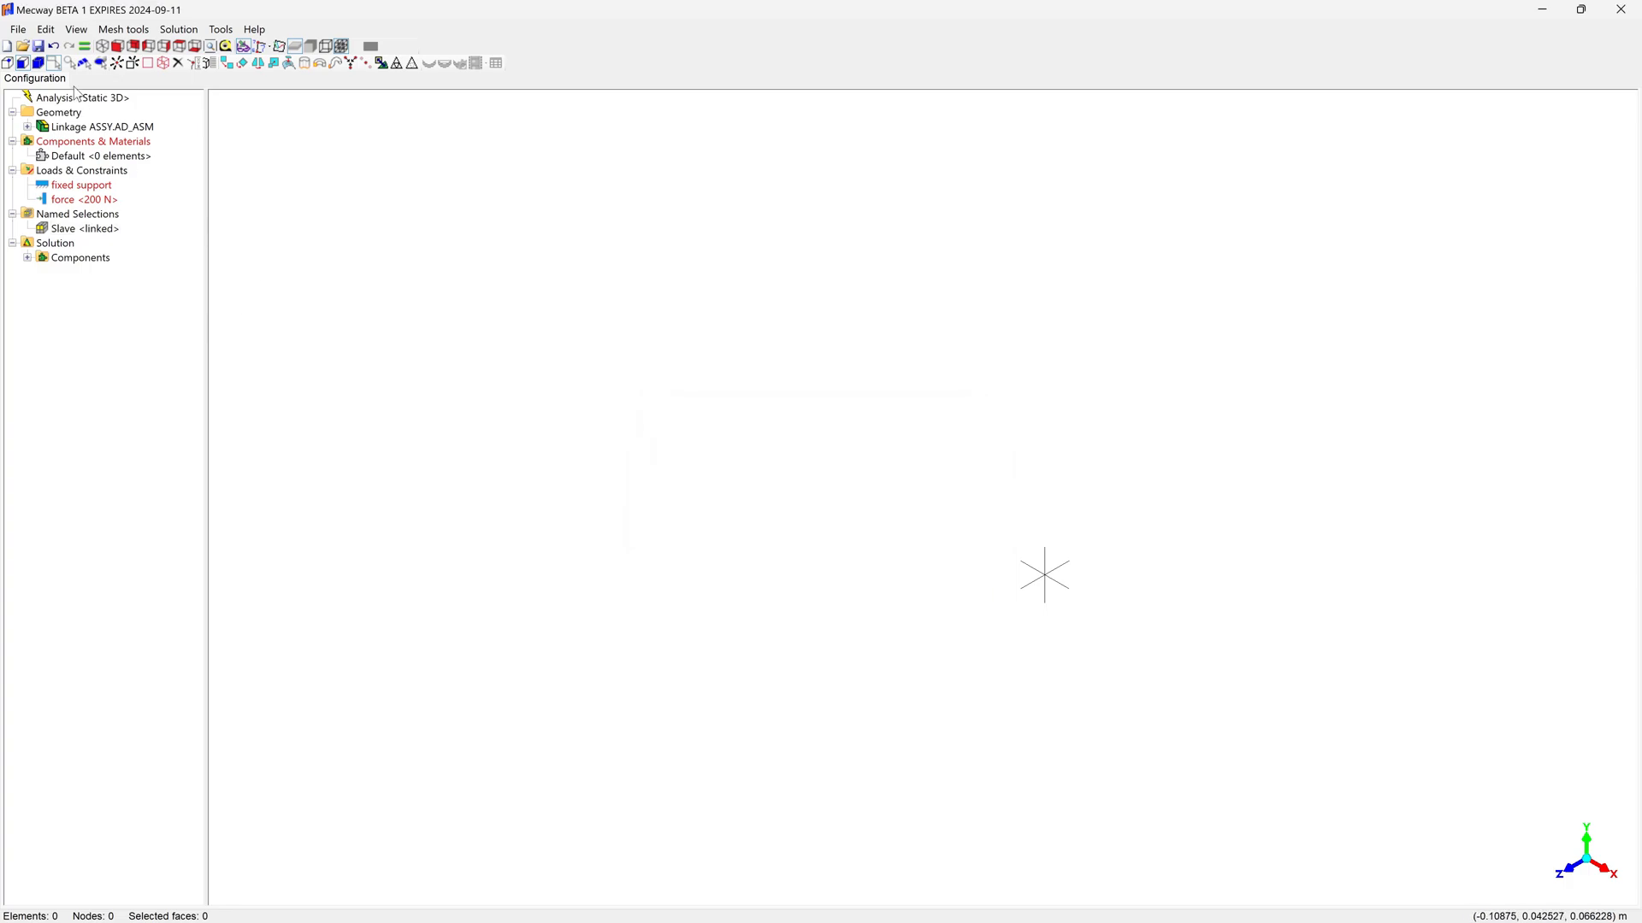
# Expand the linkage assembly and bring up the options for Strength ASSY Part 1
pyautogui.rightClick(59, 135)
pyautogui.click(95, 142)
pyautogui.click(27, 127)
pyautogui.rightClick(74, 142)
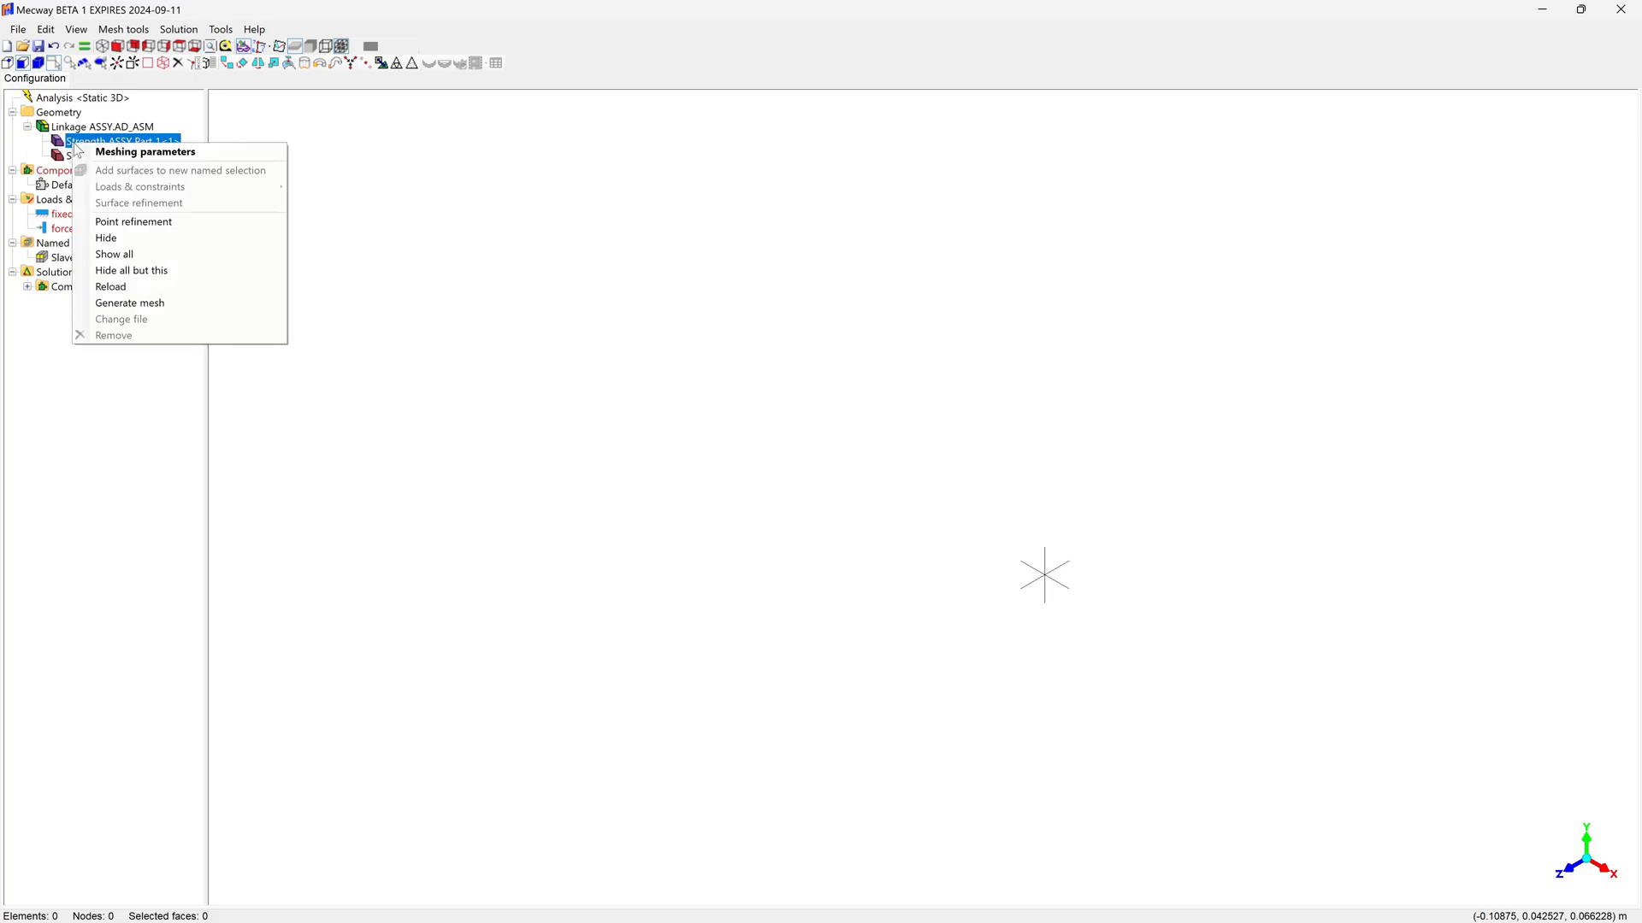
# Show all parts, hide the red arm, and create a named selection from the middle hole's inner face
pyautogui.click(114, 255)
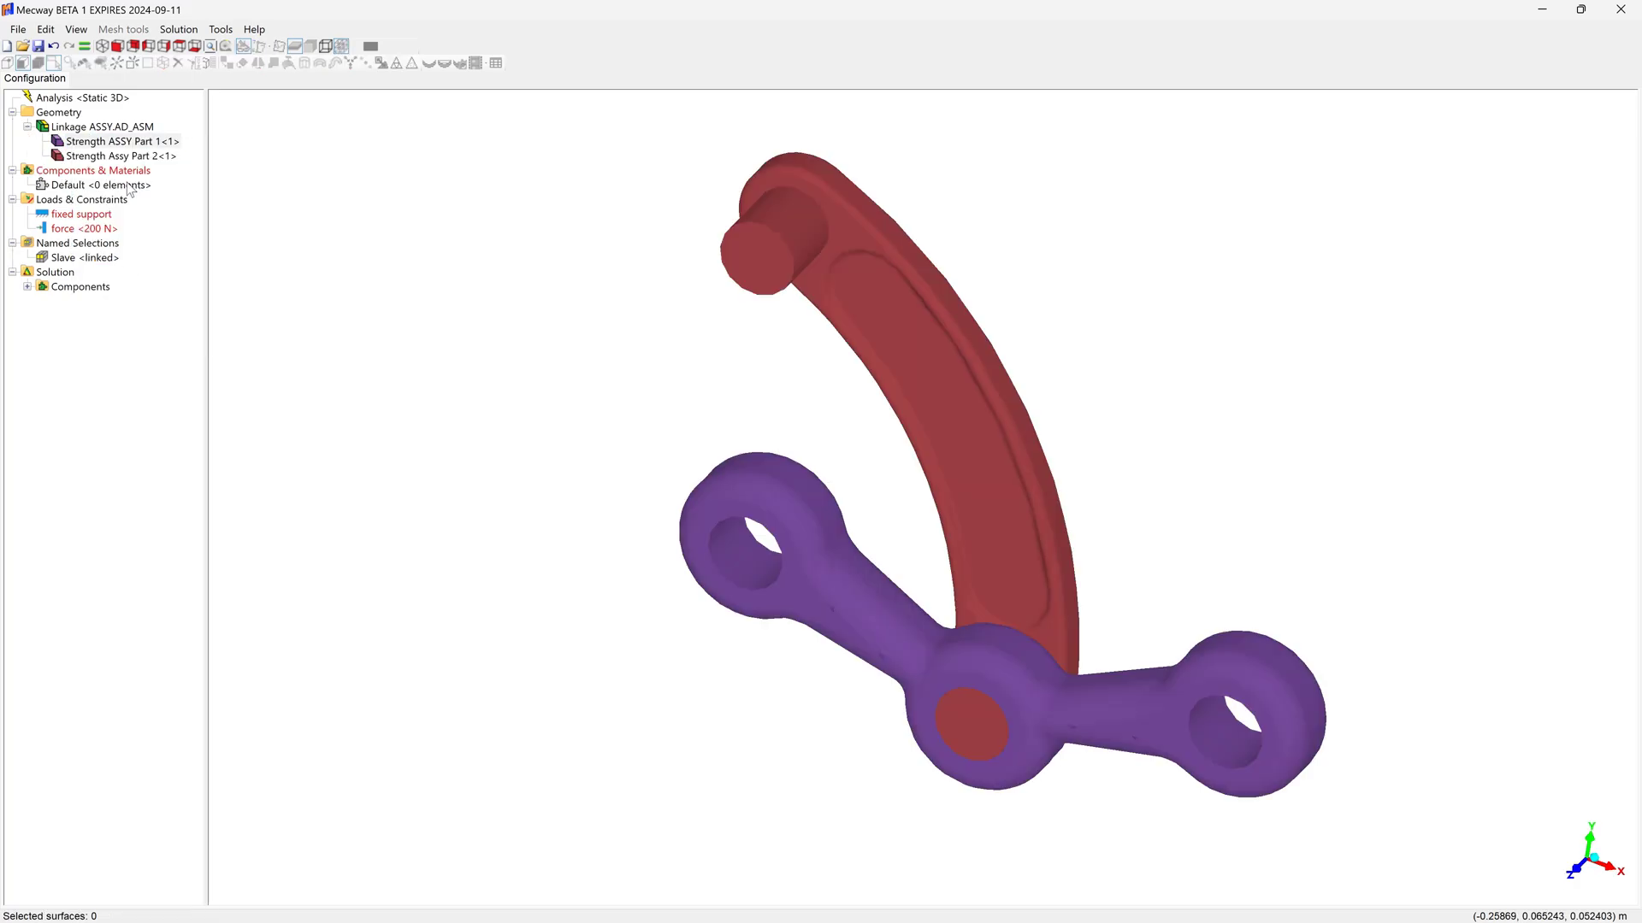
pyautogui.scroll(-1, 949, 654)
pyautogui.scroll(5, 941, 663)
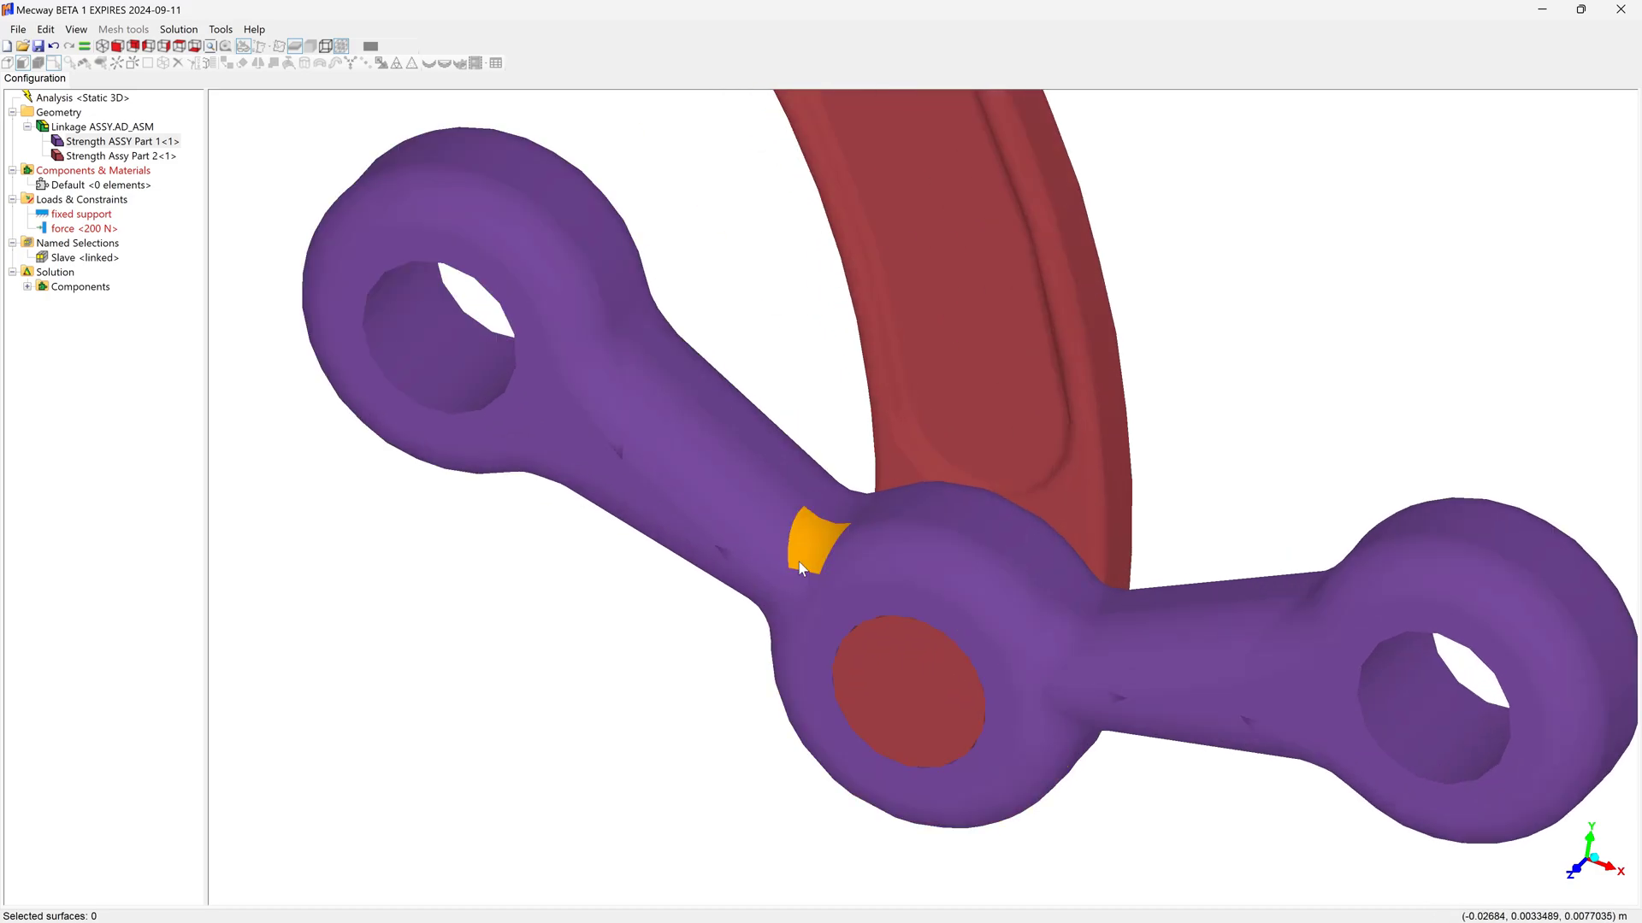
pyautogui.rightClick(901, 680)
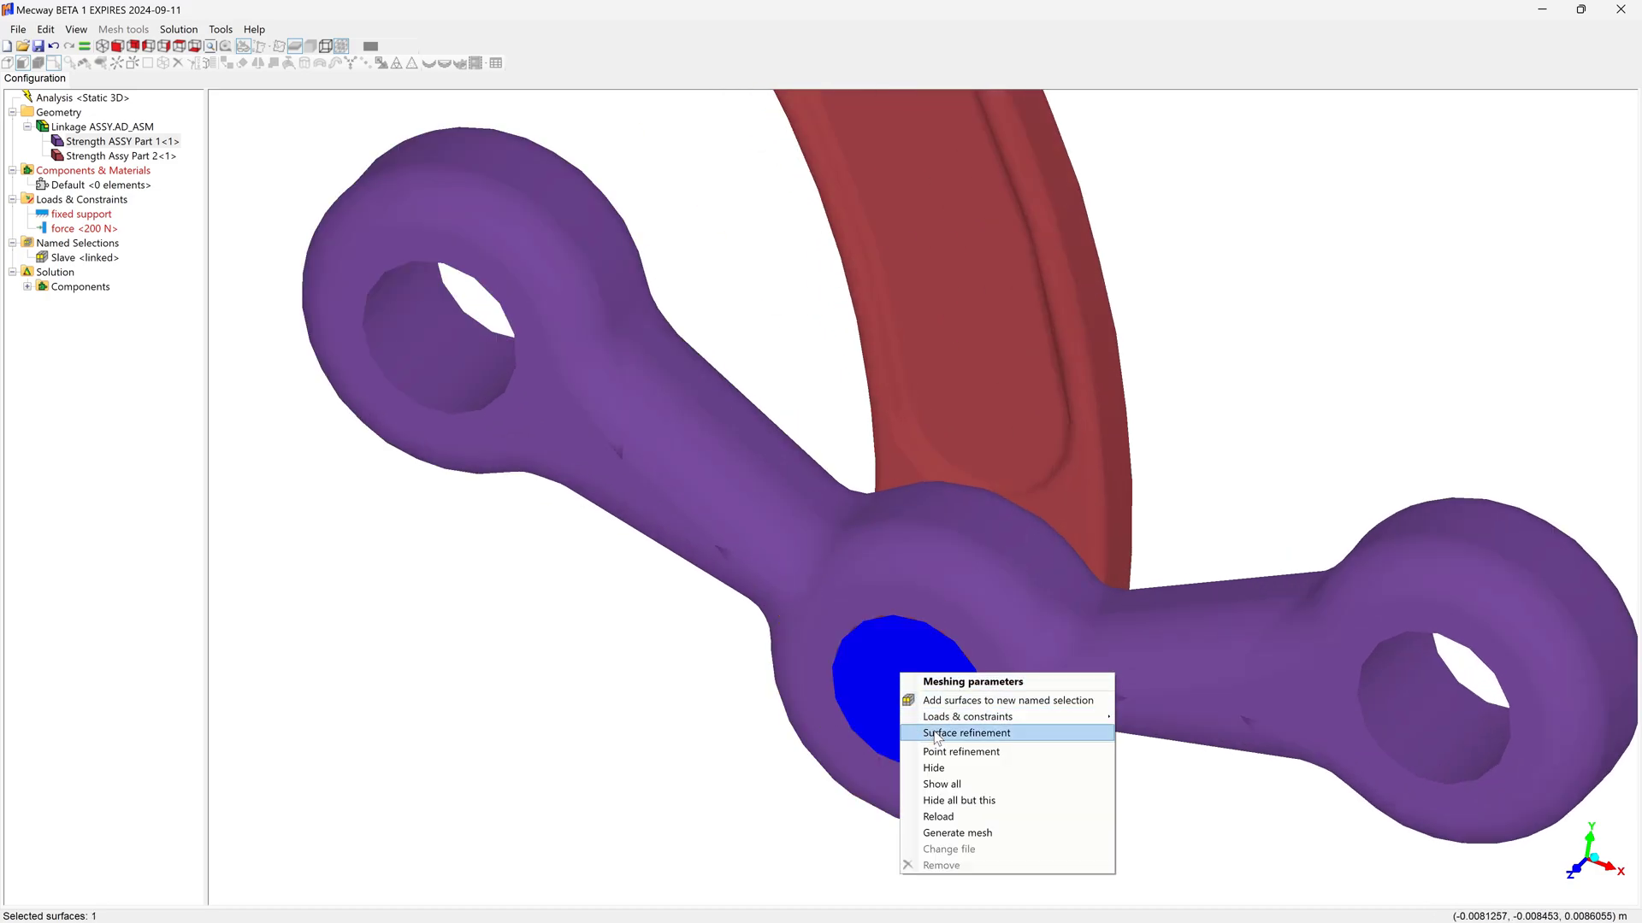
pyautogui.click(956, 774)
pyautogui.click(889, 695)
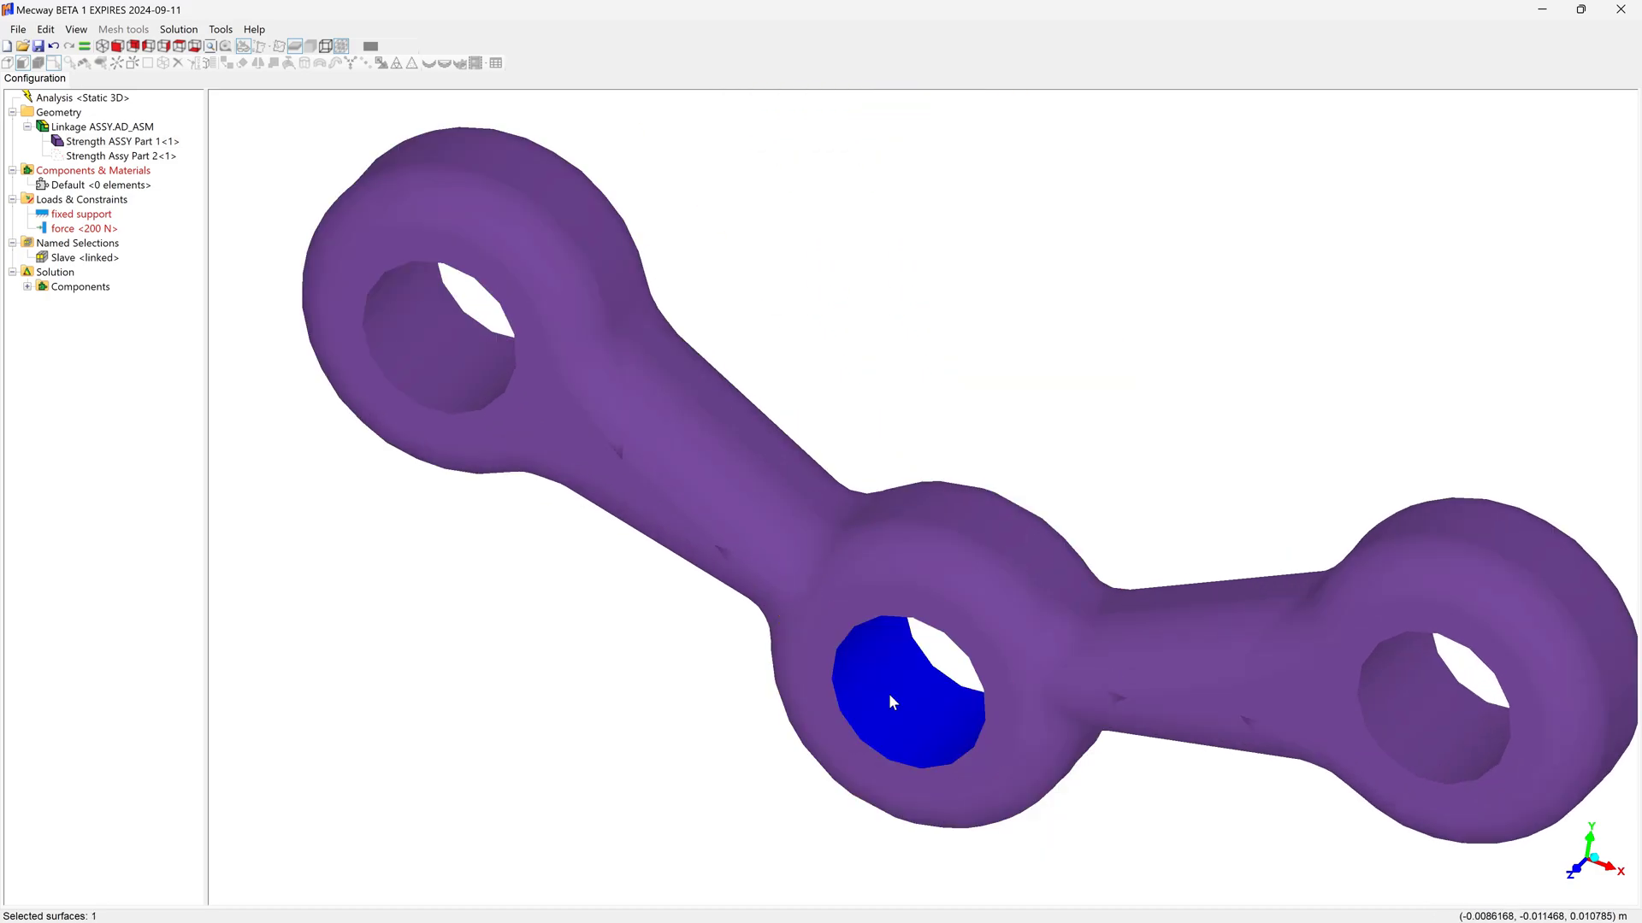
pyautogui.rightClick(889, 695)
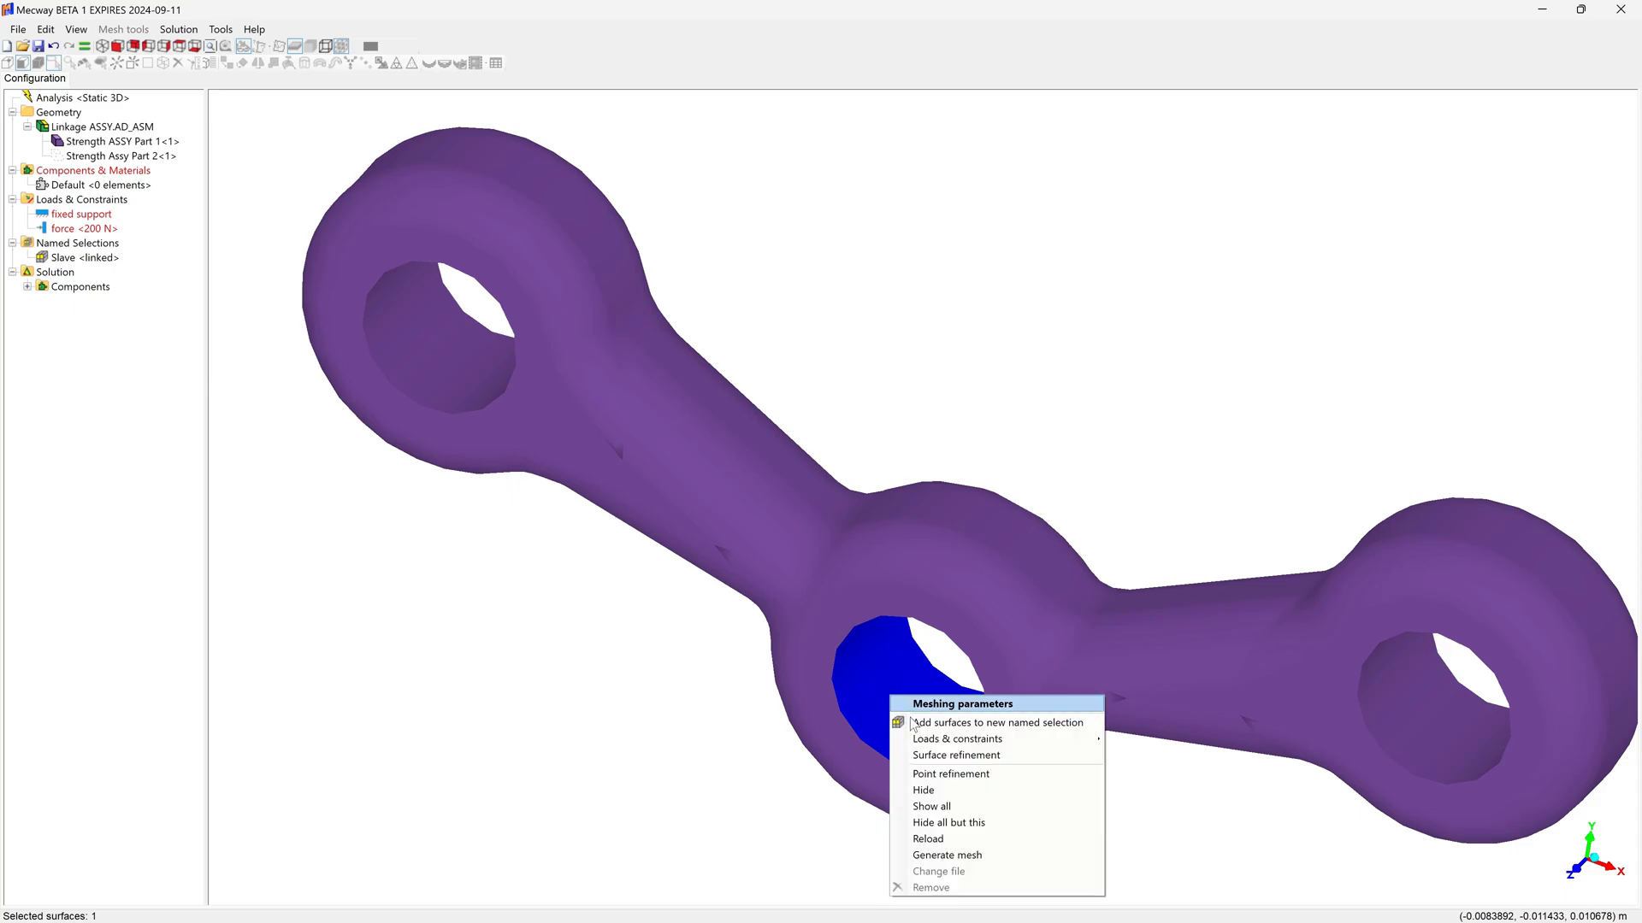
pyautogui.click(983, 722)
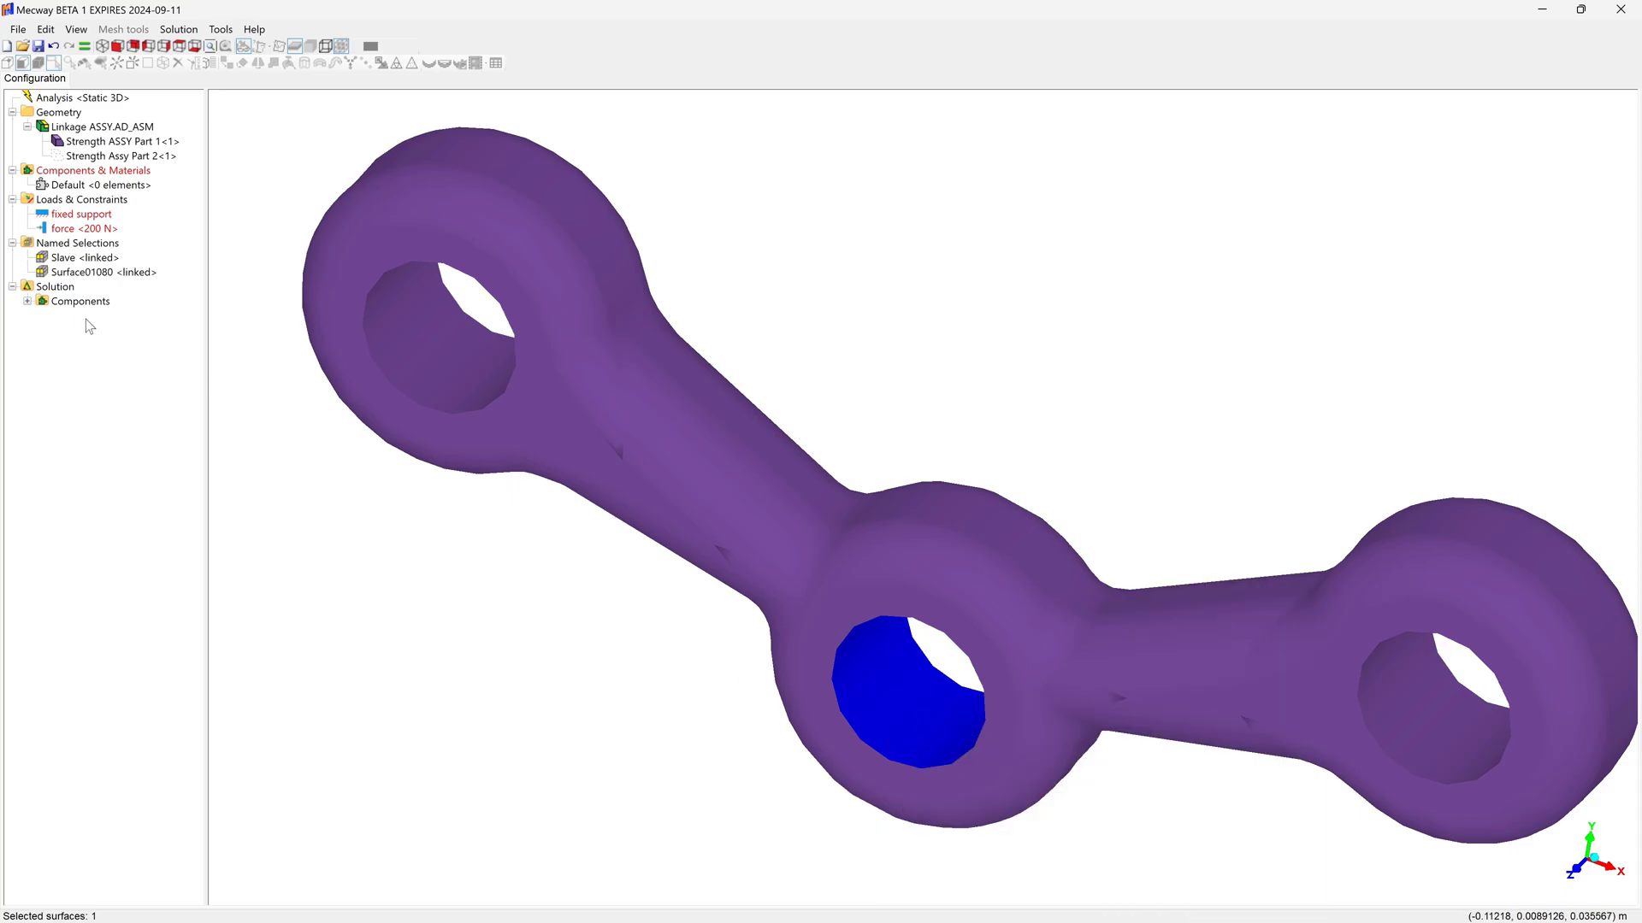
# Rename the Surface01080 selection to Master and show the red arm again
pyautogui.rightClick(99, 275)
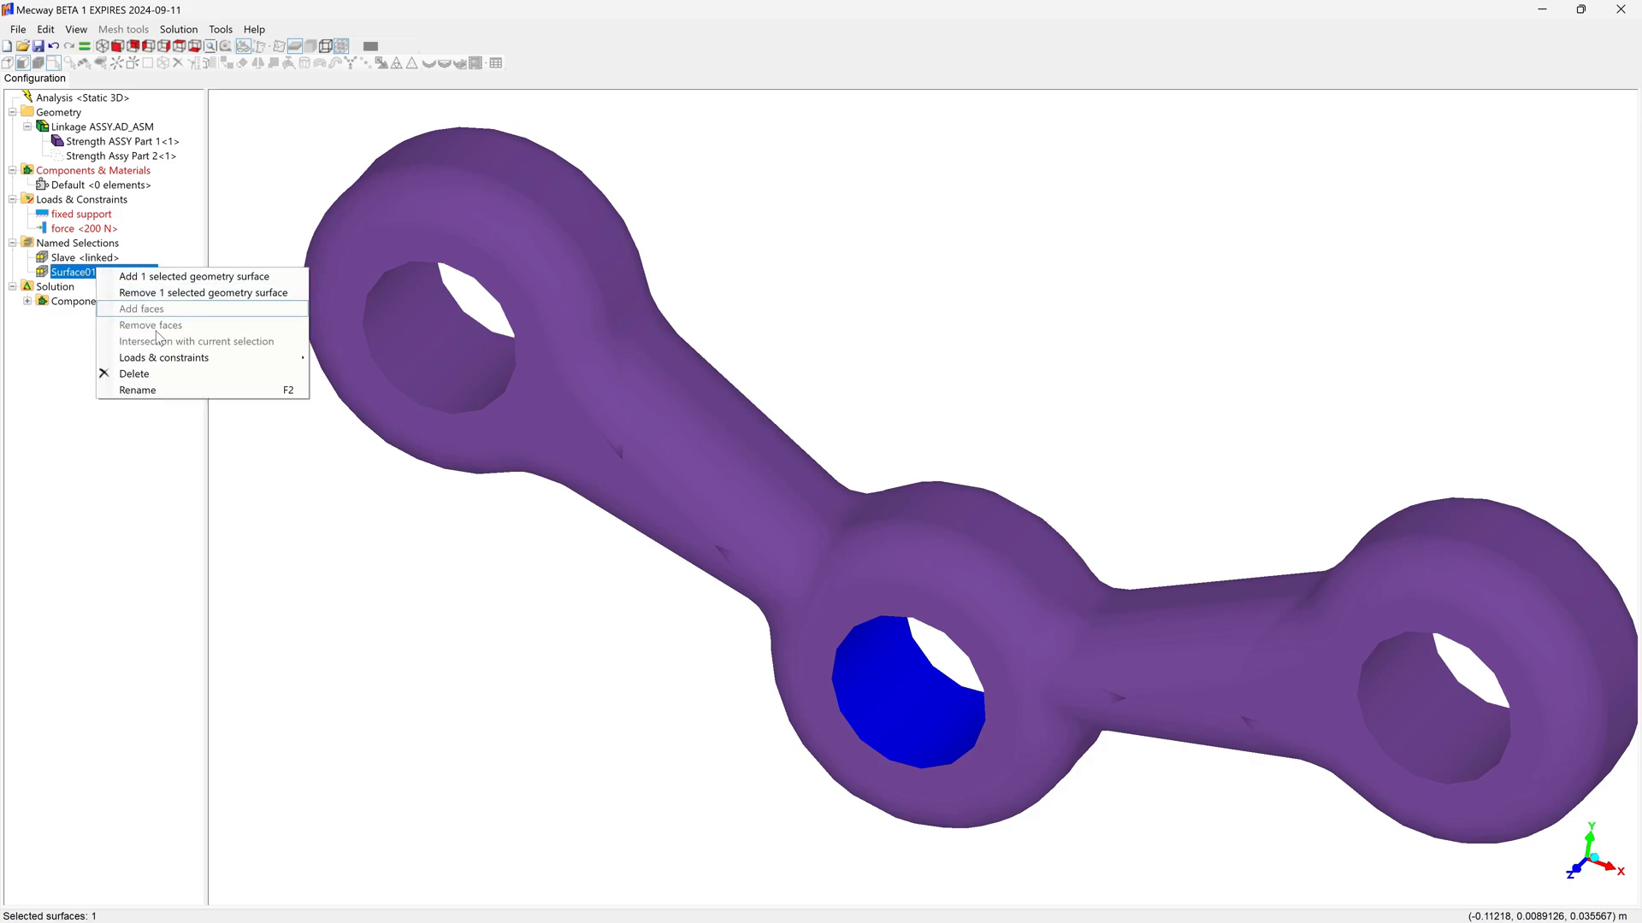
pyautogui.click(157, 389)
pyautogui.write('Master')
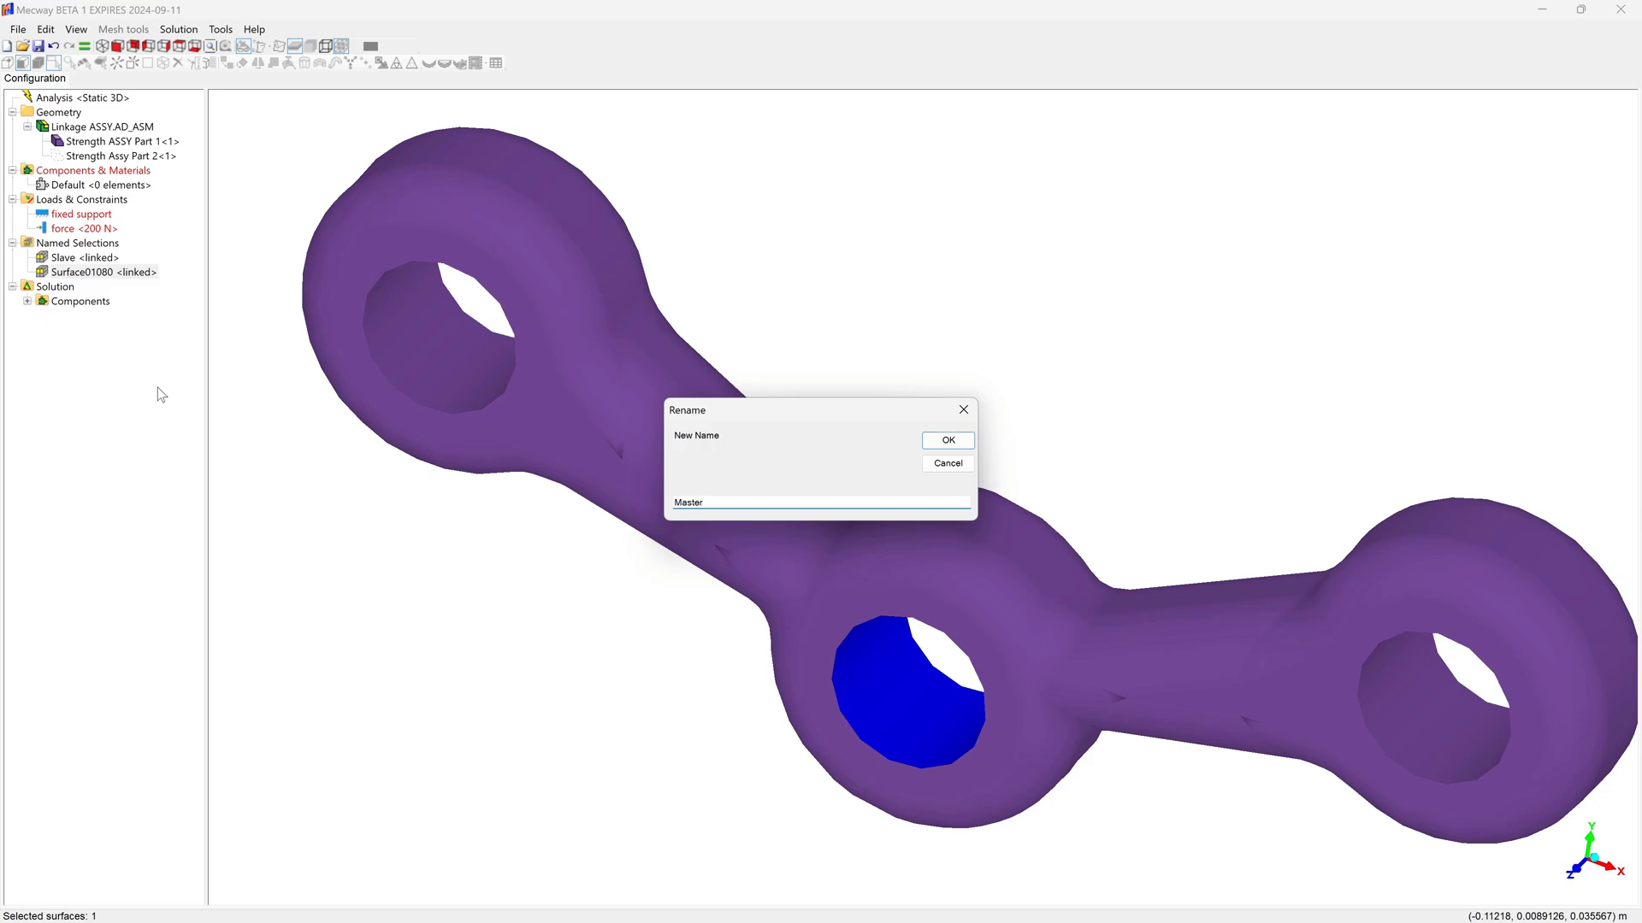
pyautogui.click(948, 440)
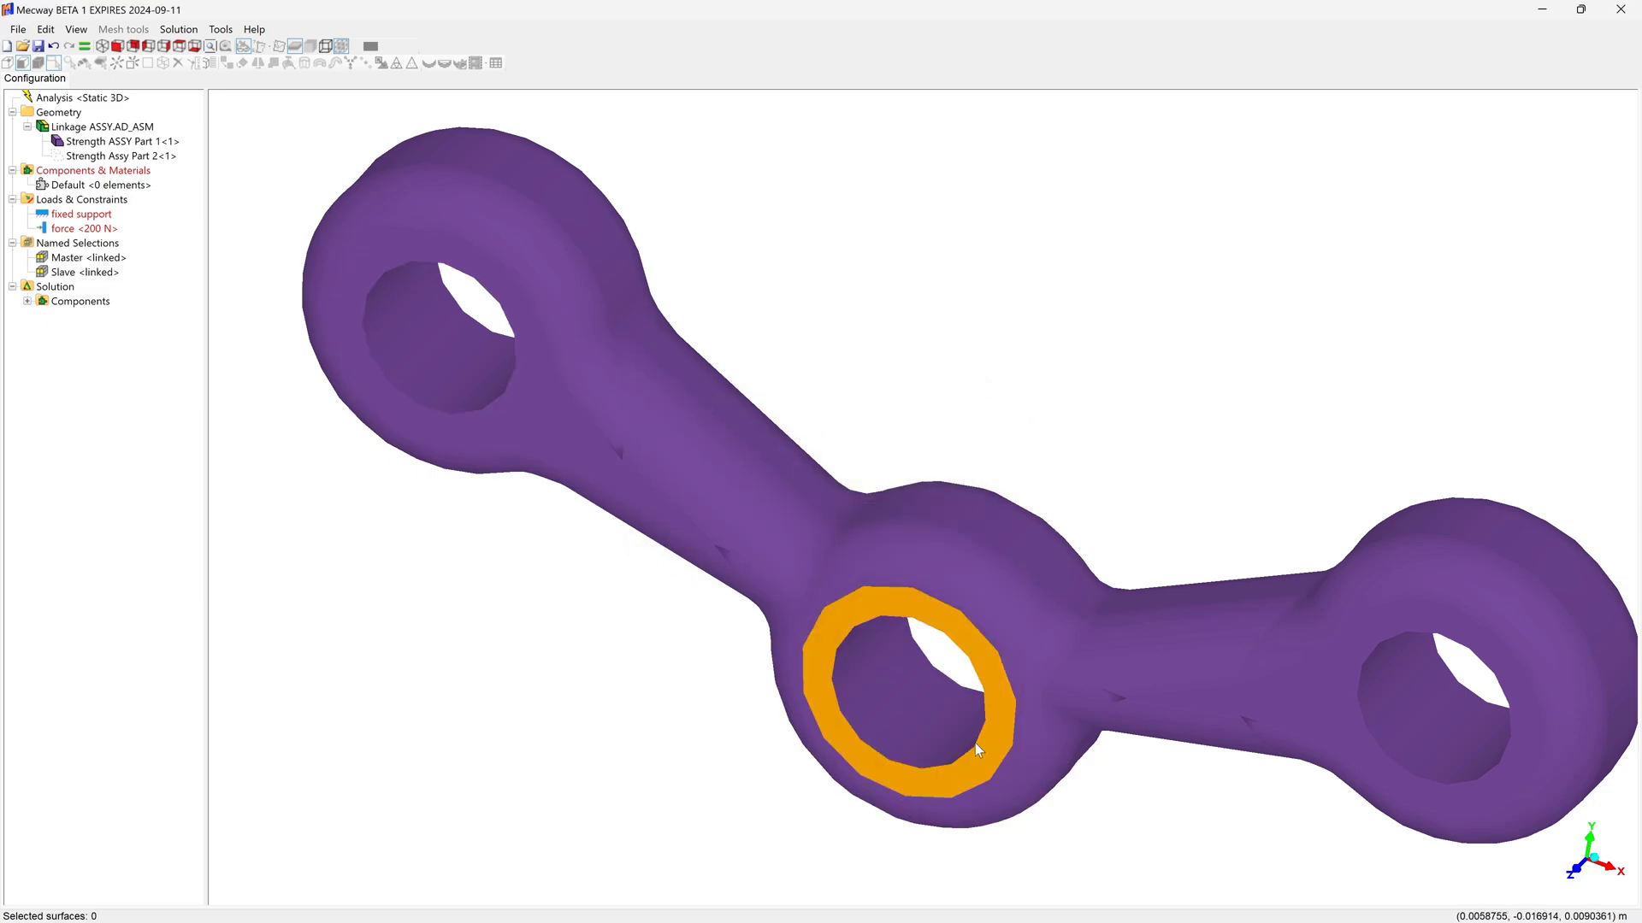
pyautogui.rightClick(92, 156)
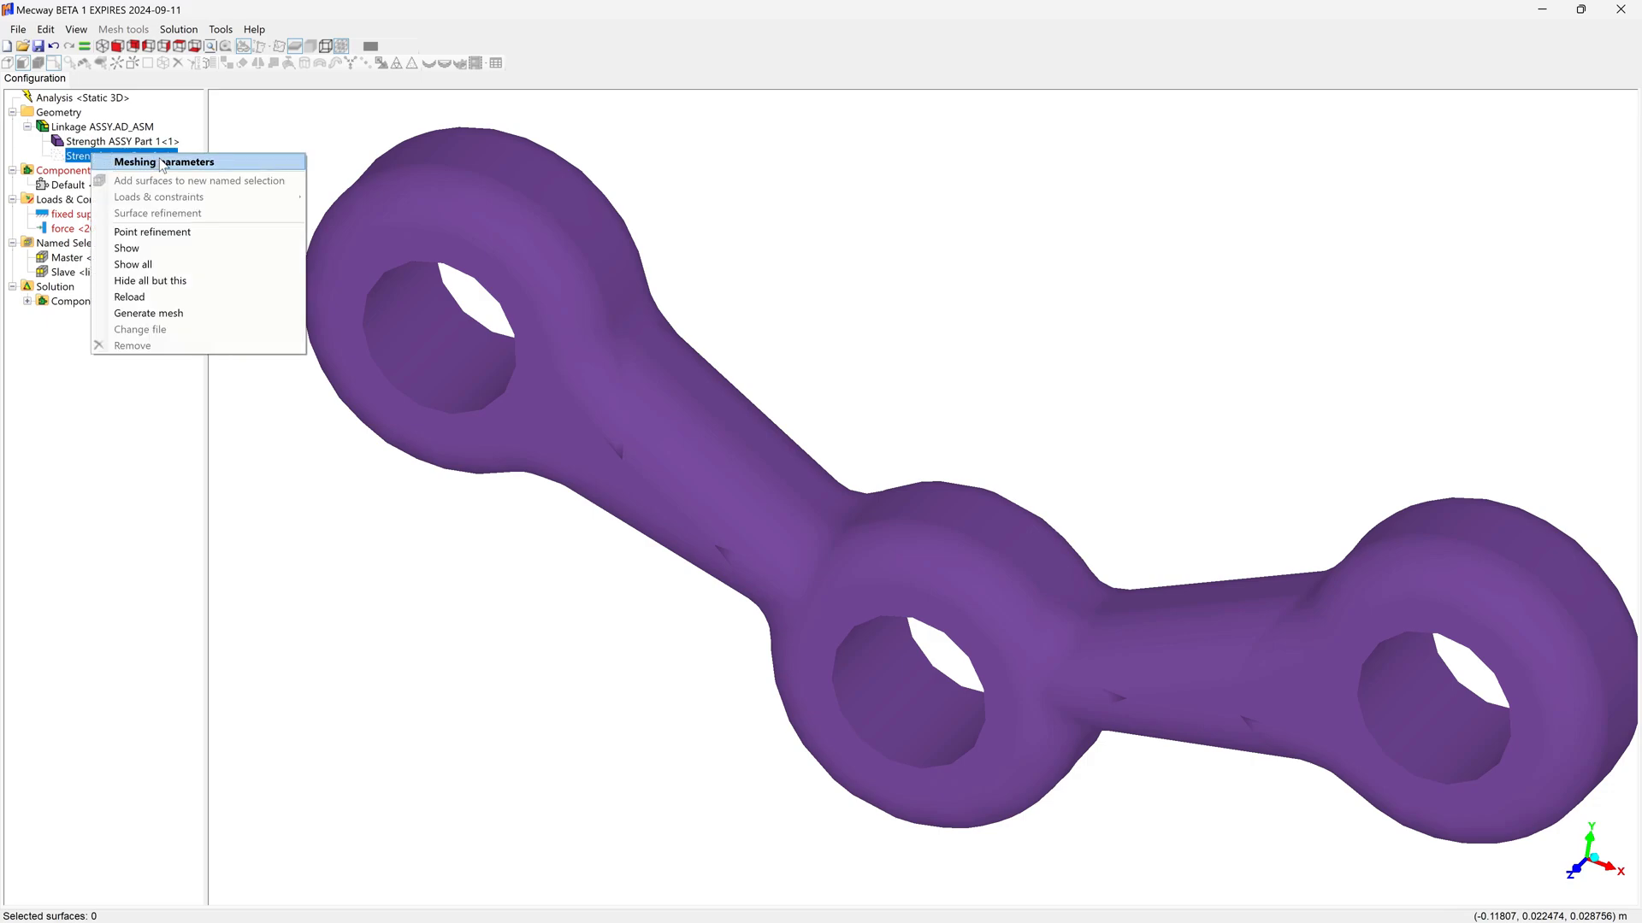
pyautogui.click(150, 248)
pyautogui.scroll(-3, 366, 615)
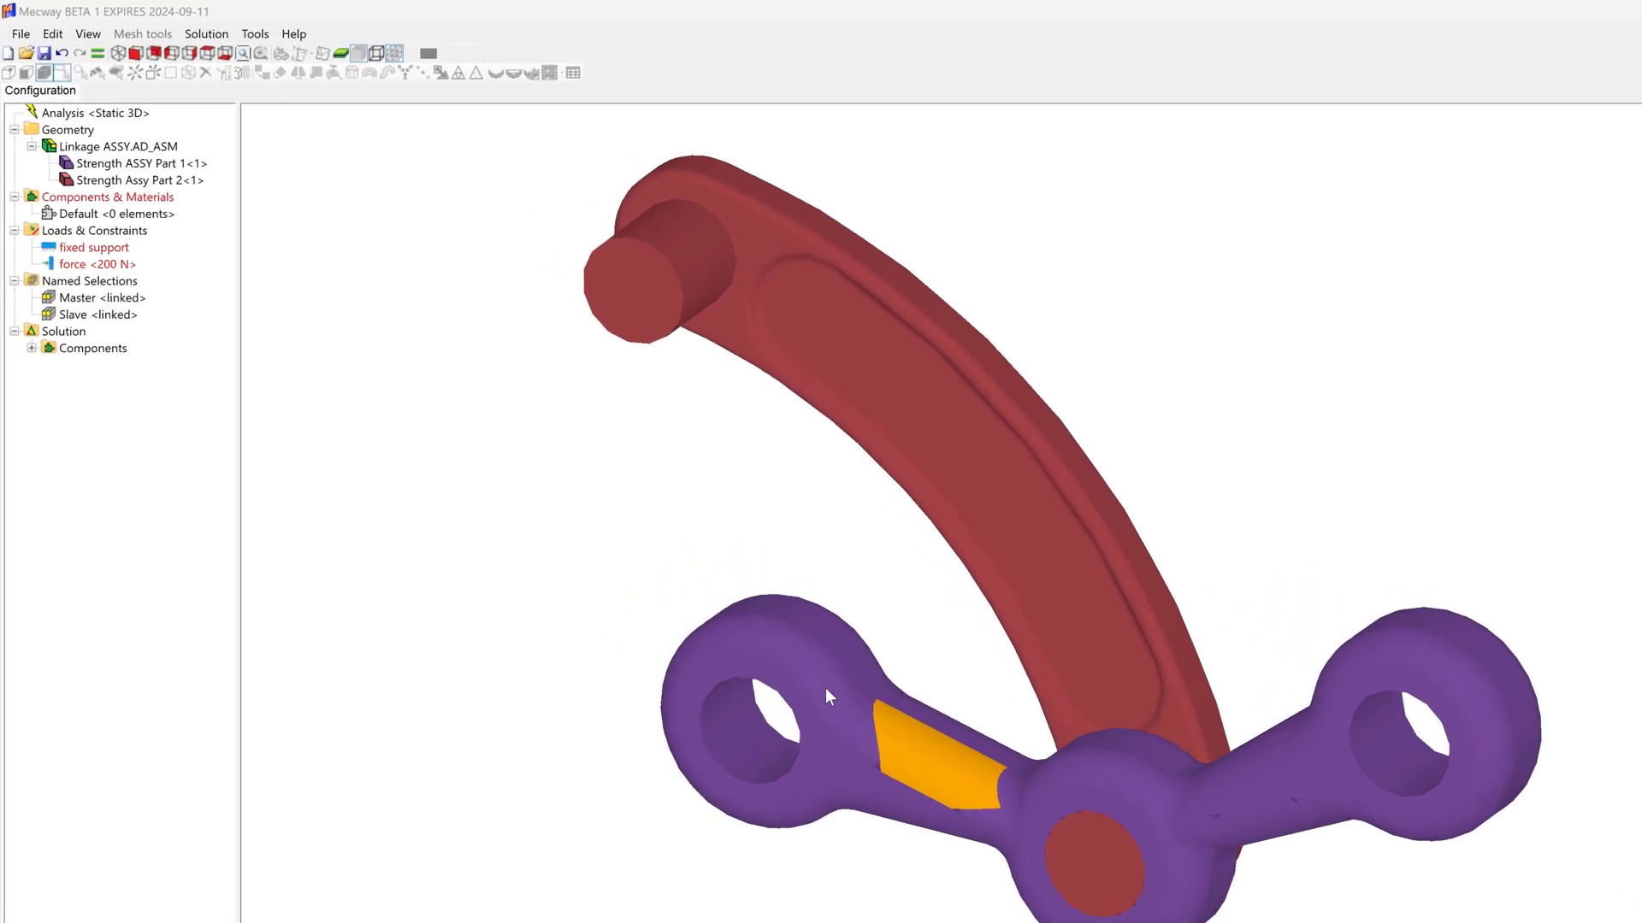
# Add a bonded contact using Master as the master faces and Slave as the slave faces
pyautogui.rightClick(145, 323)
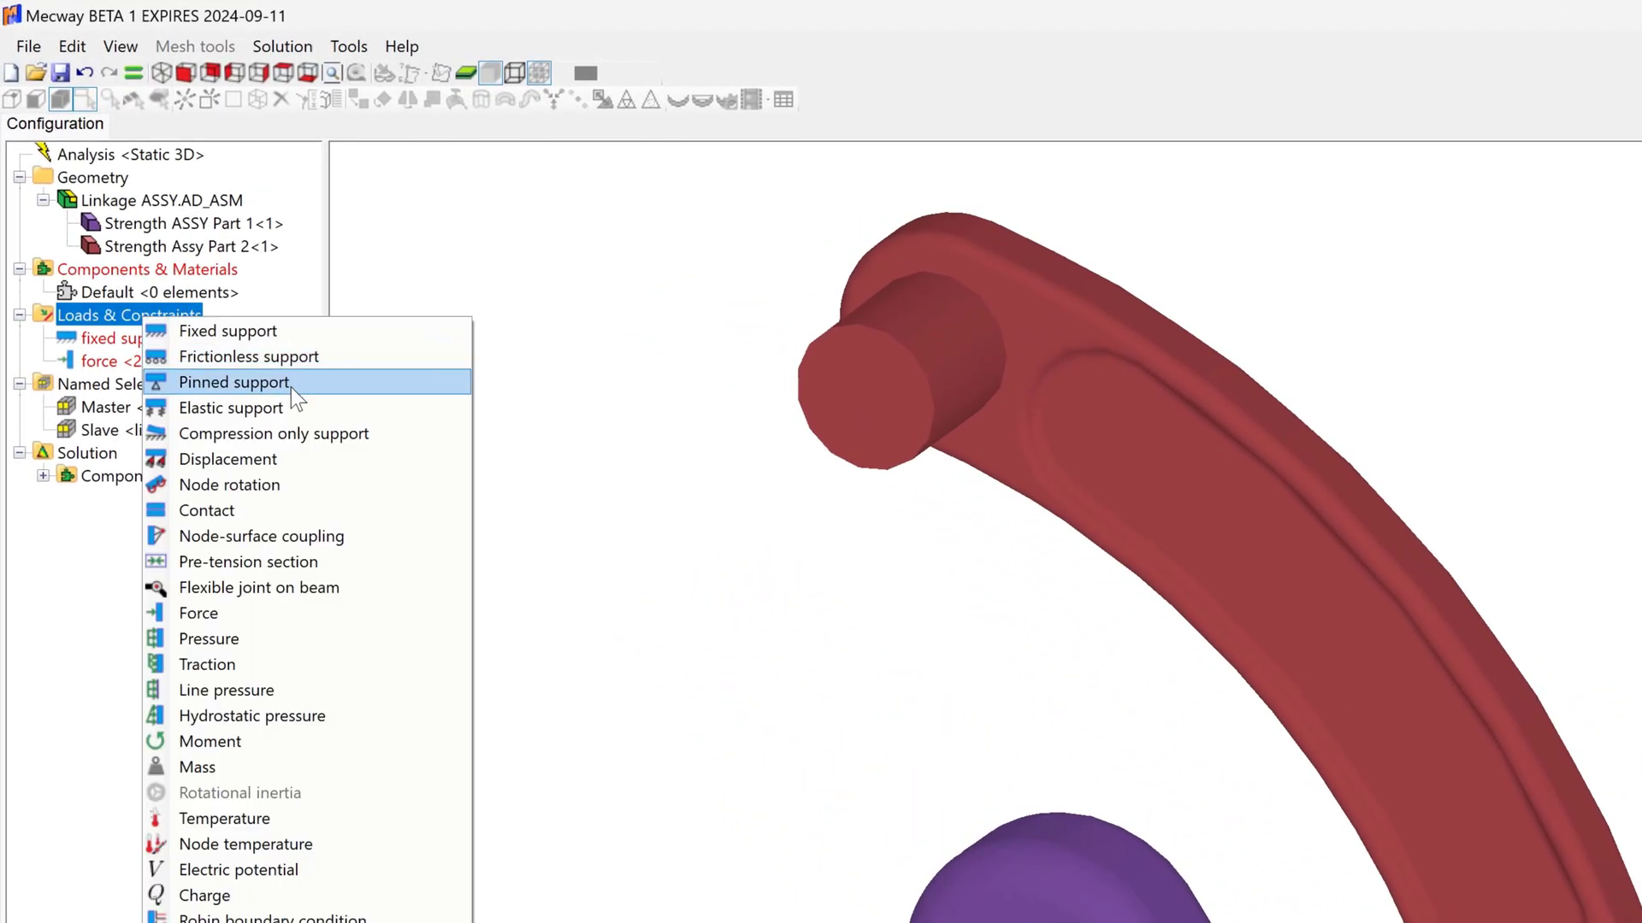
pyautogui.click(272, 515)
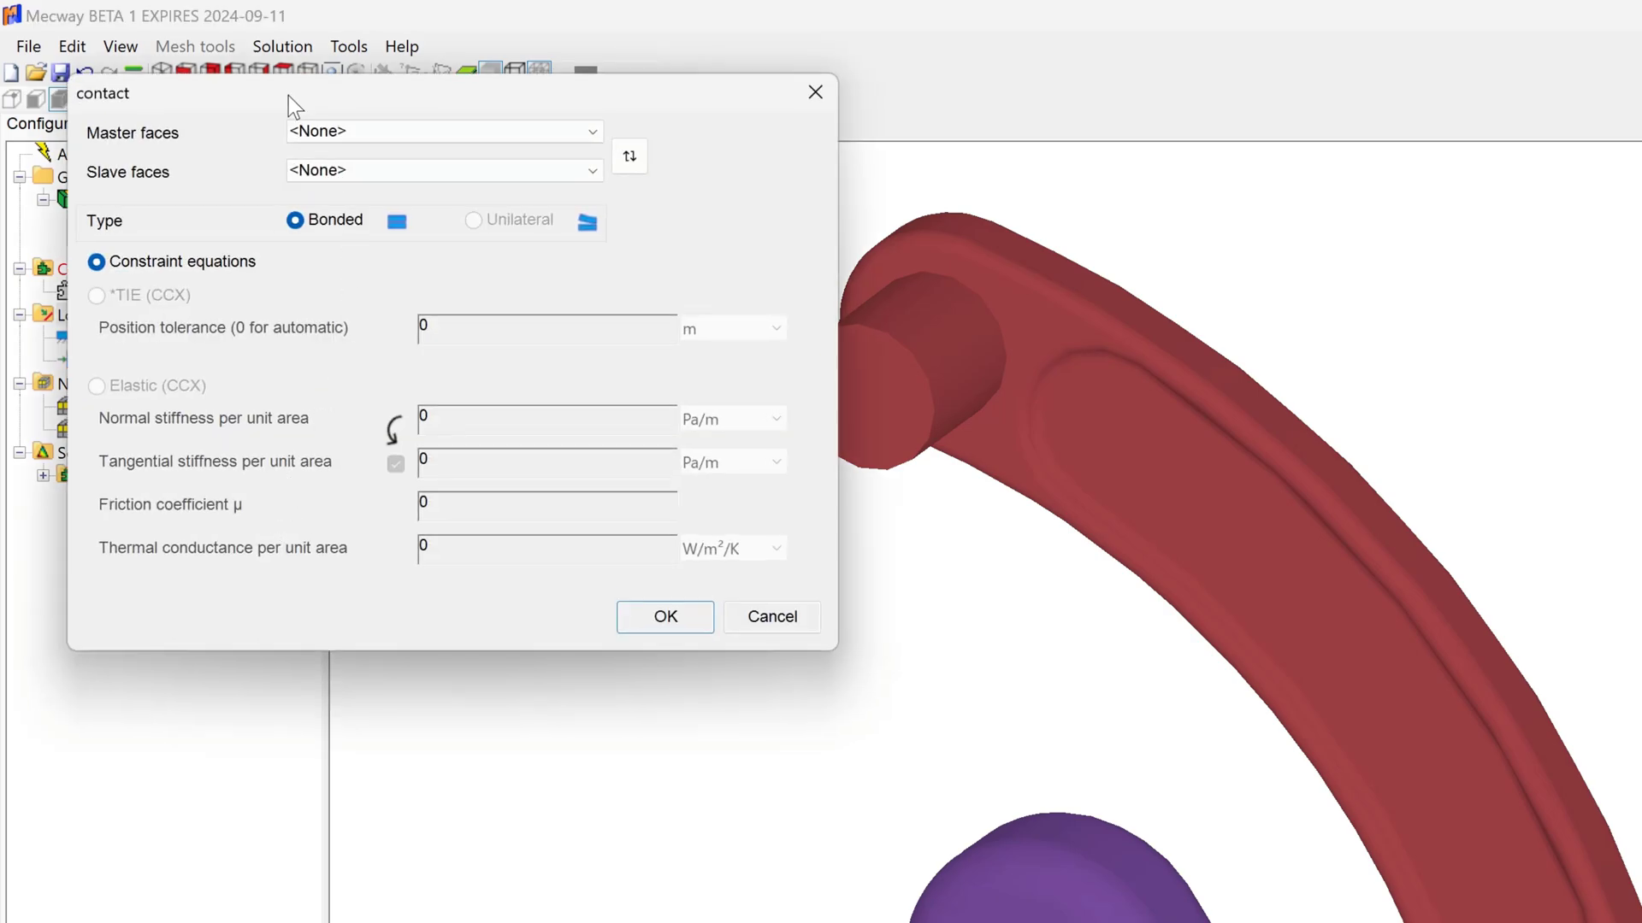
pyautogui.click(361, 128)
pyautogui.click(357, 152)
pyautogui.click(361, 171)
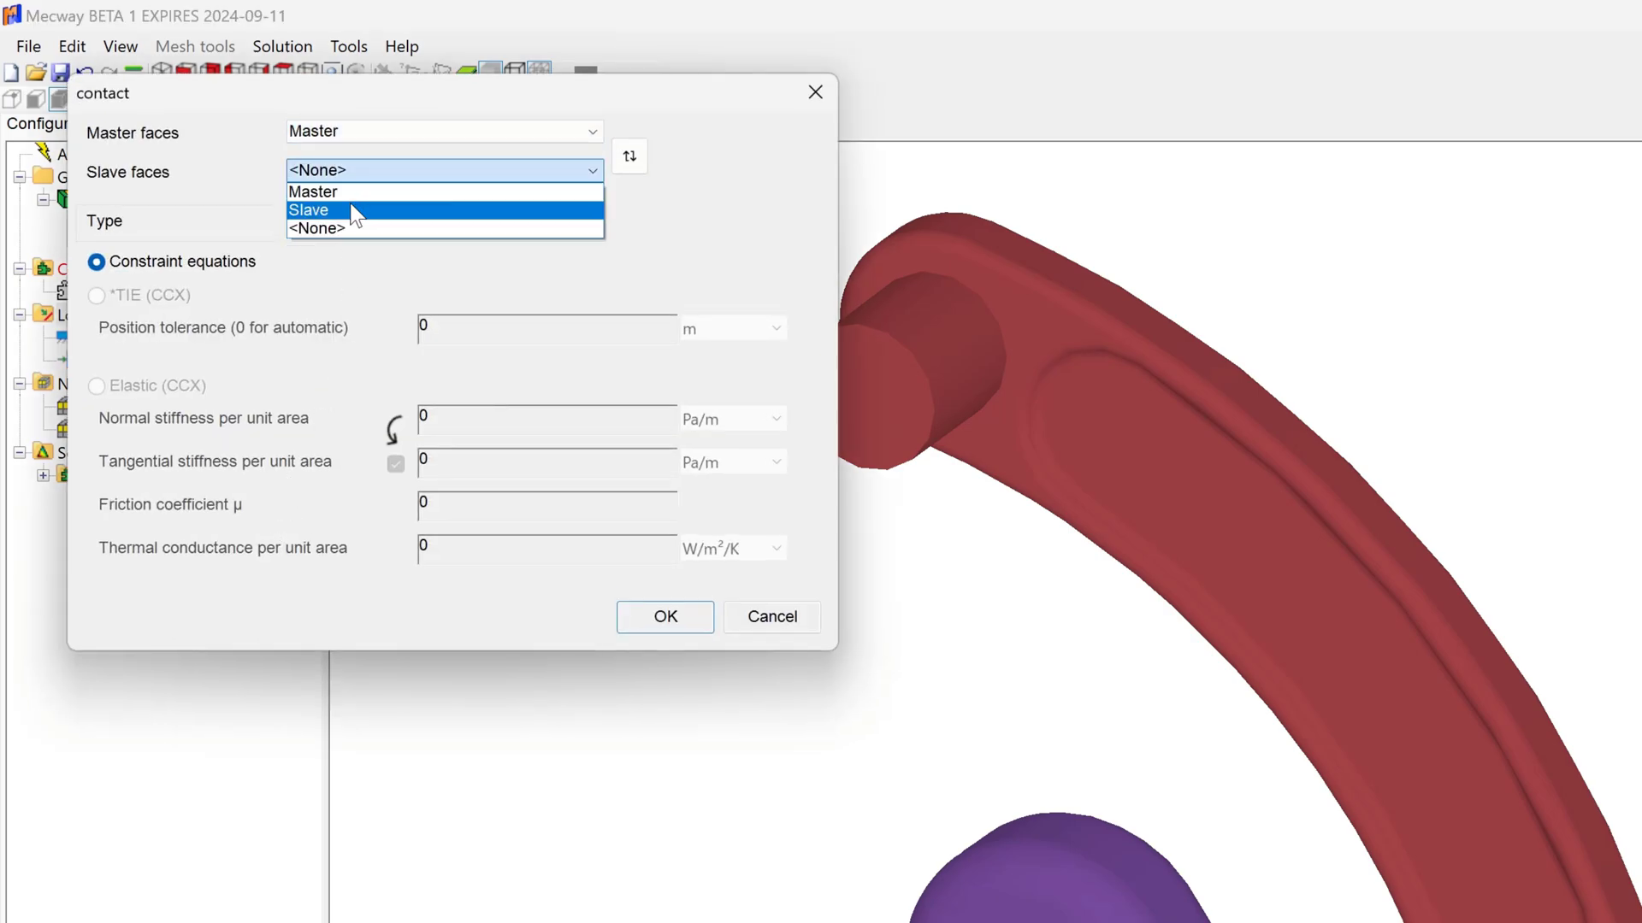
pyautogui.click(356, 209)
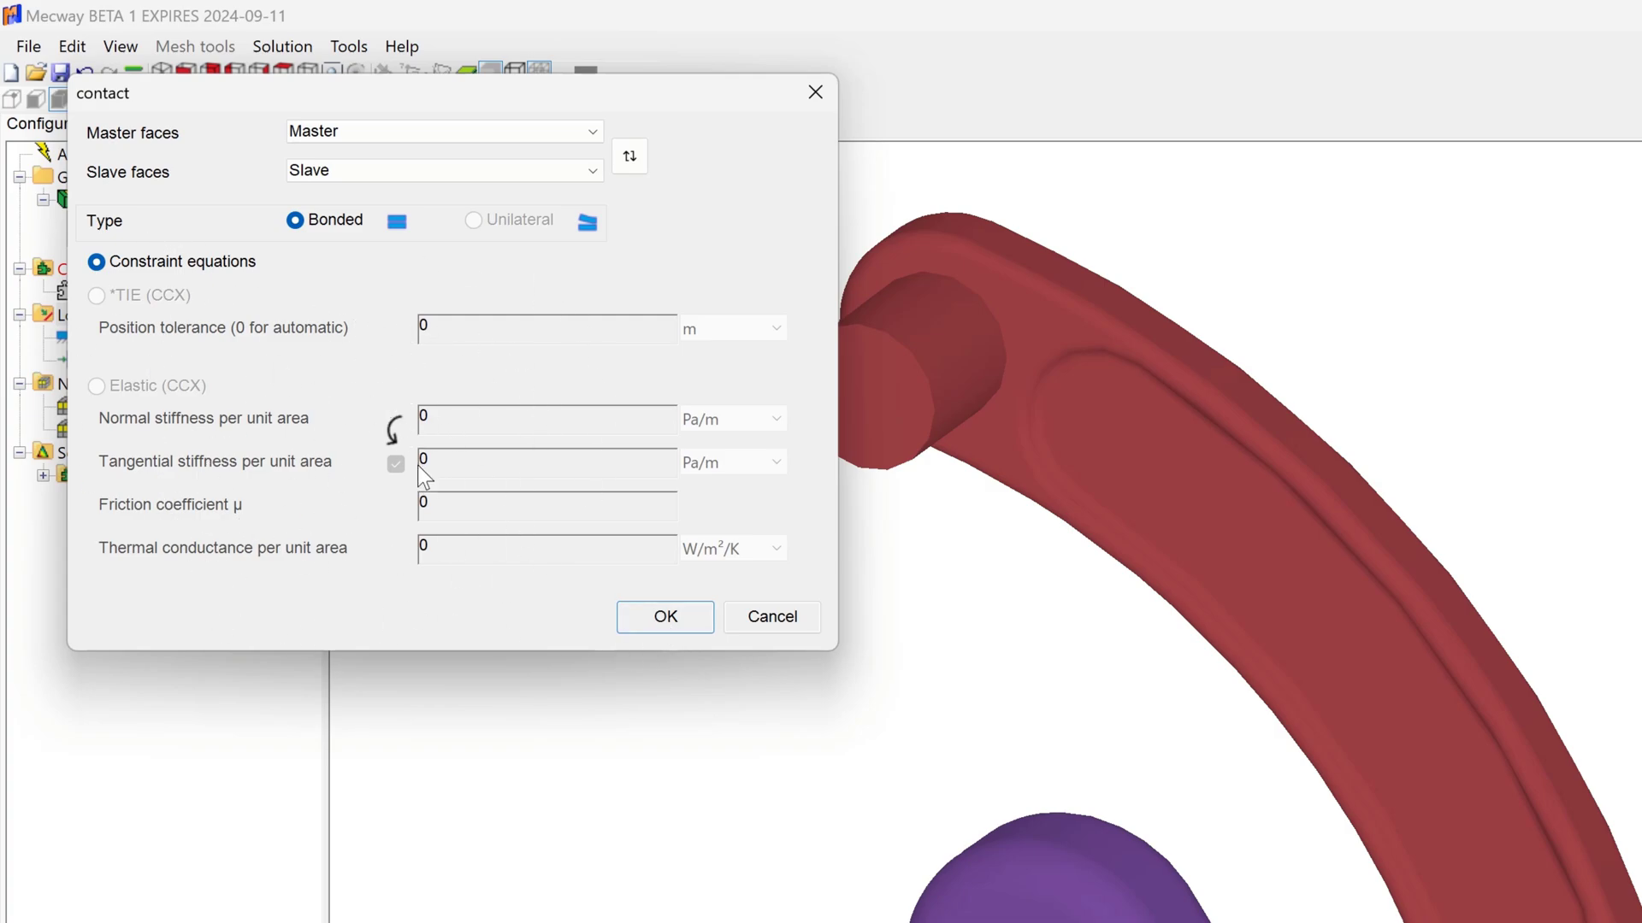
pyautogui.click(694, 630)
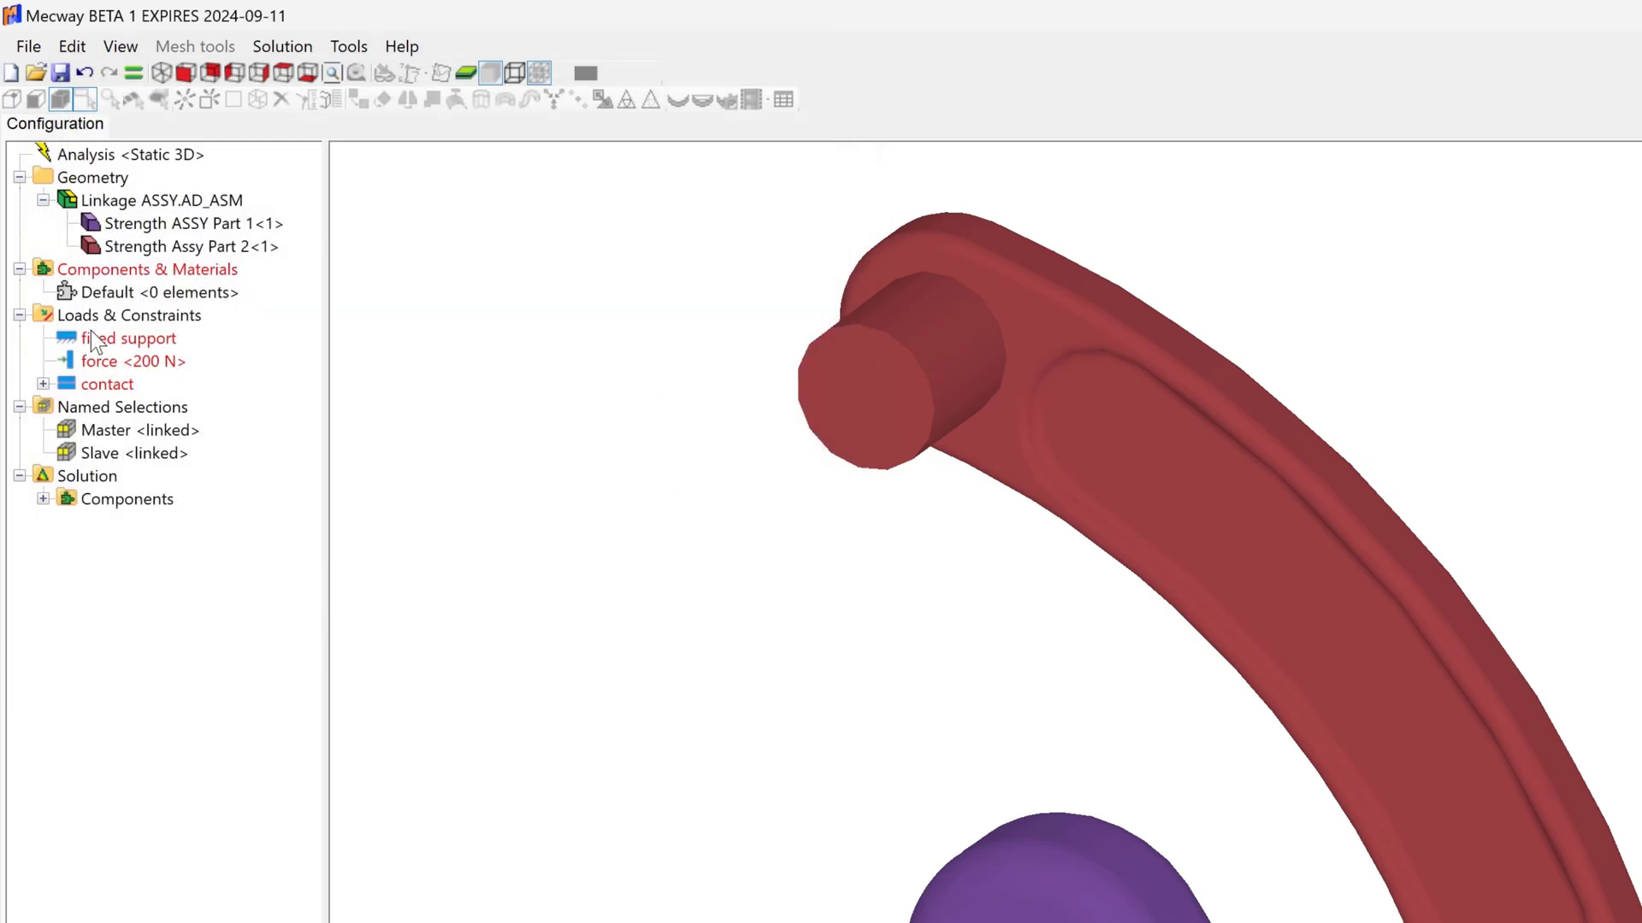
pyautogui.click(107, 385)
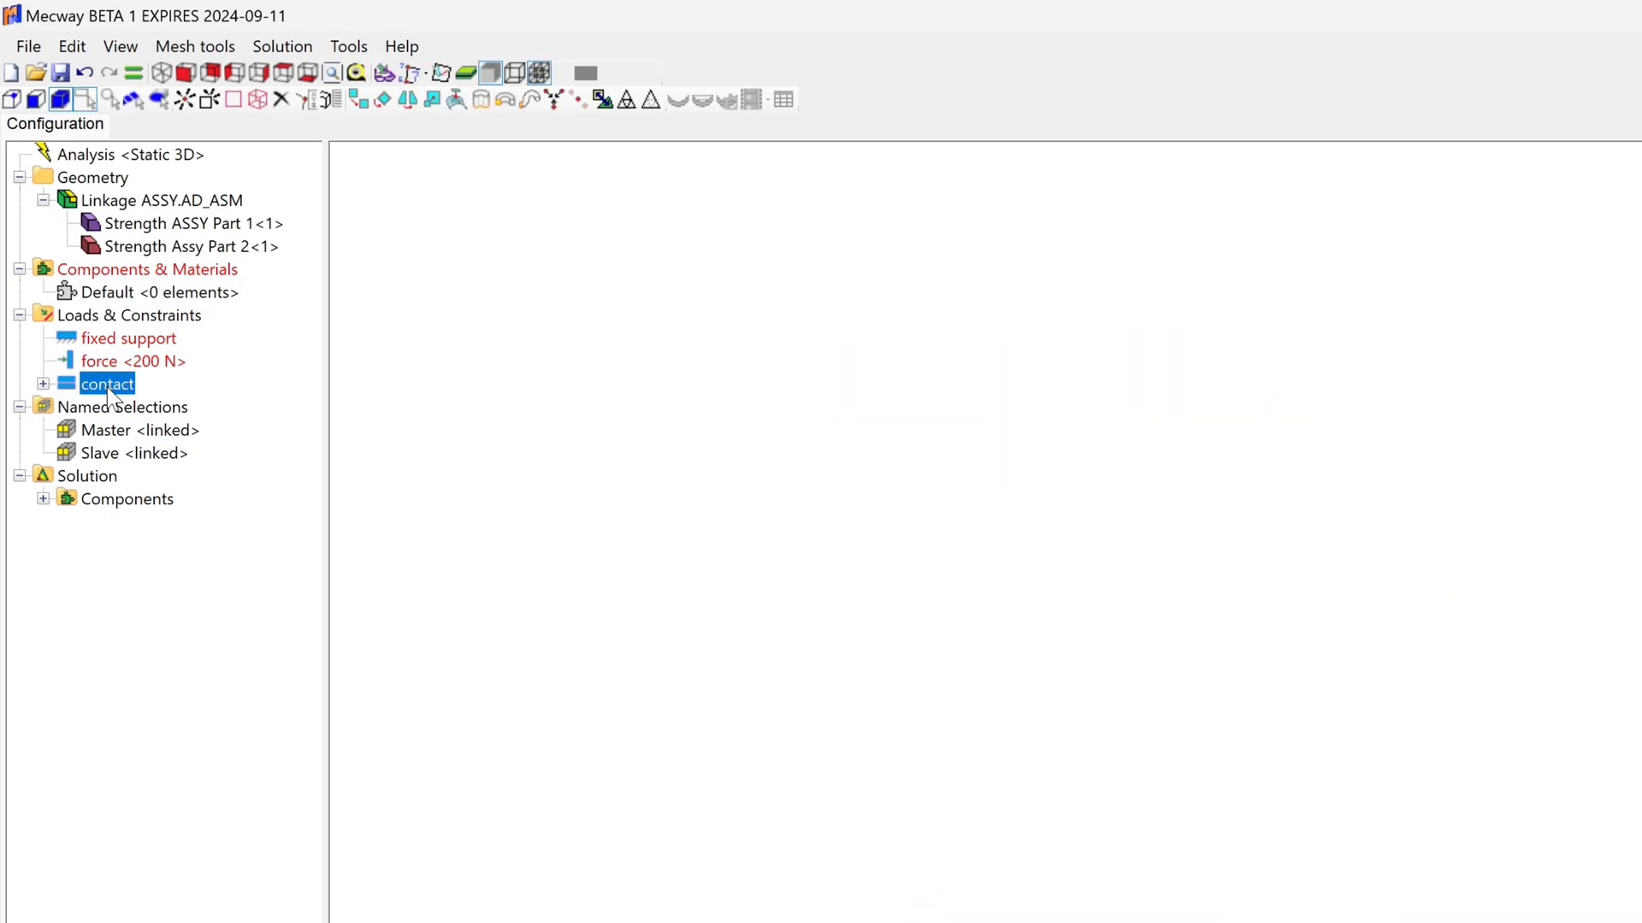
# Open Part 1's meshing parameters and set the maximum and minimum element size units to mm
pyautogui.click(129, 247)
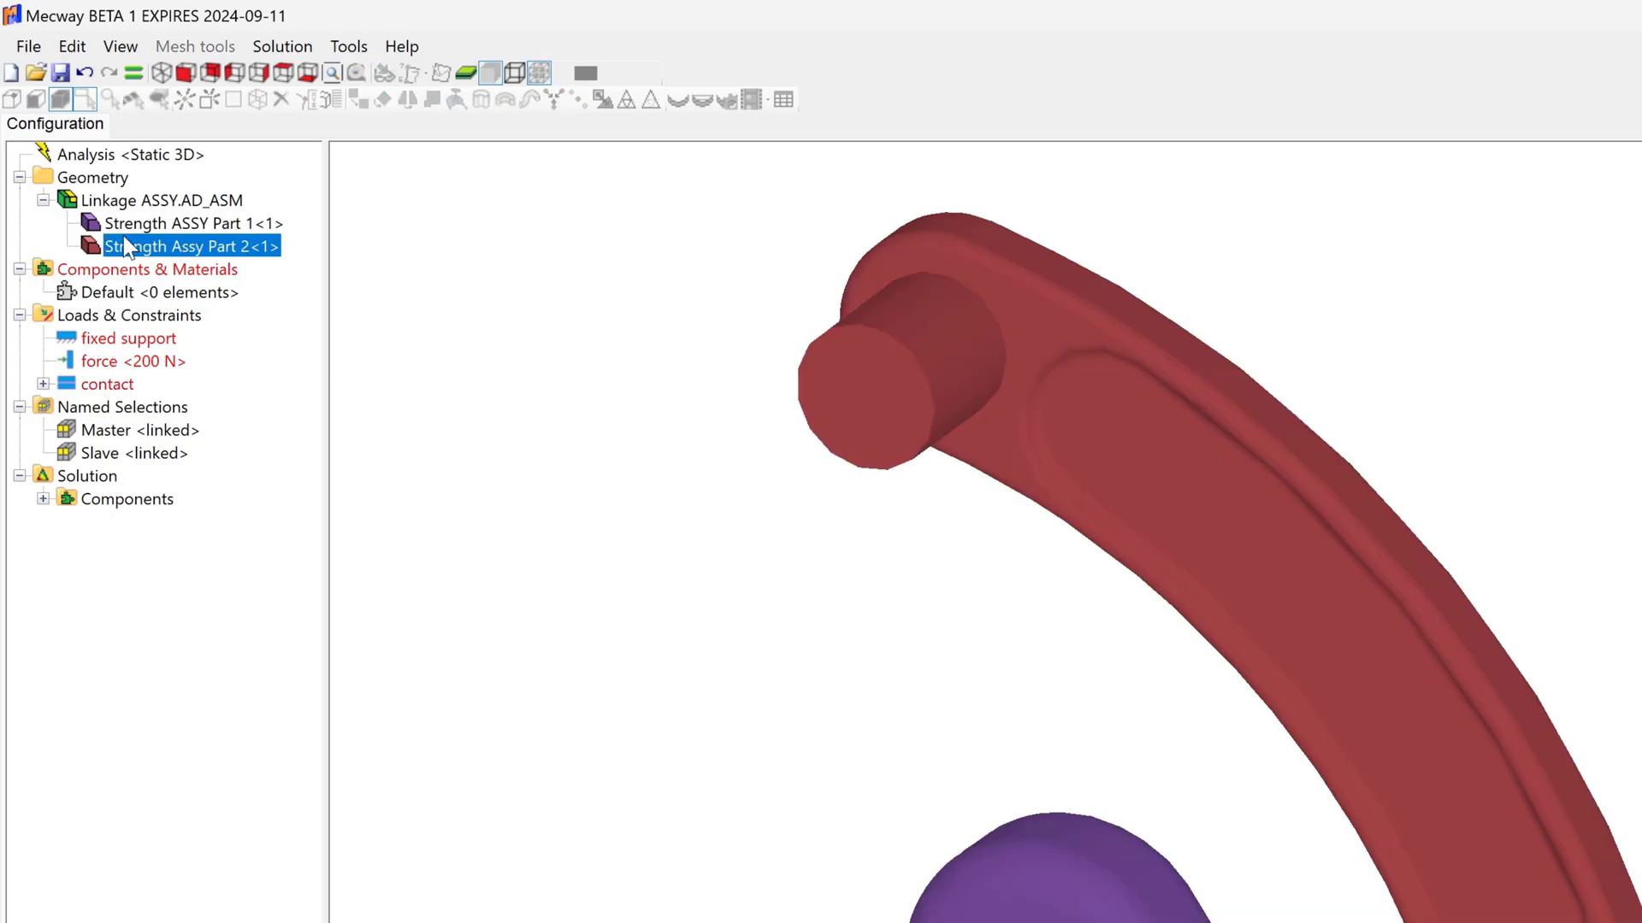
pyautogui.click(180, 224)
pyautogui.rightClick(198, 224)
pyautogui.click(282, 238)
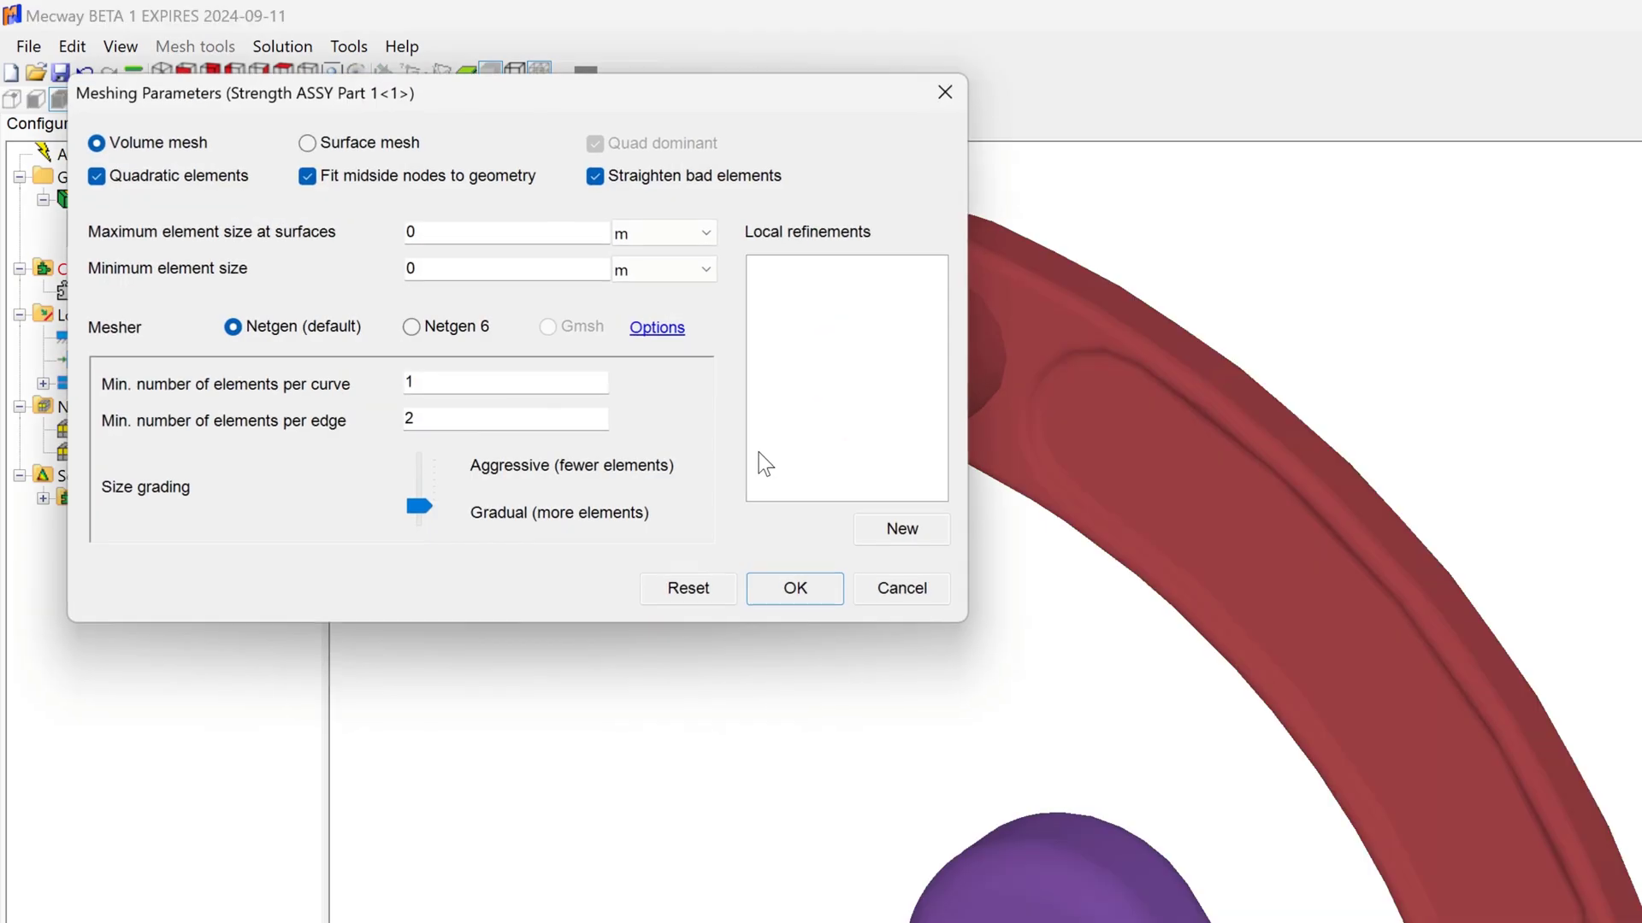
pyautogui.click(666, 240)
pyautogui.click(658, 280)
pyautogui.click(666, 269)
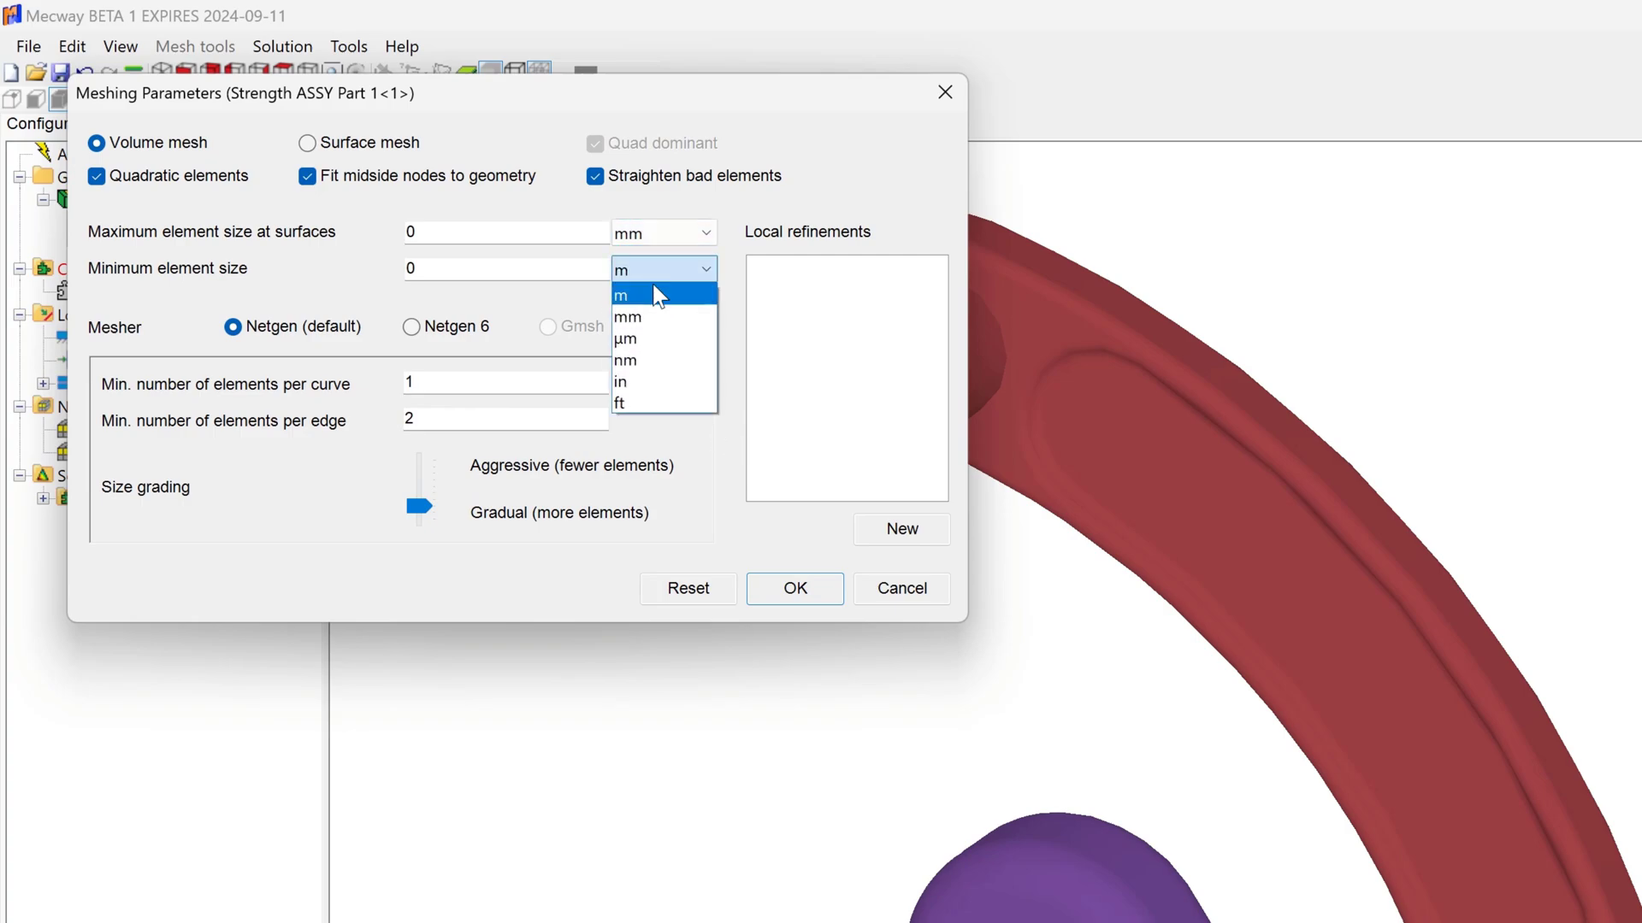
pyautogui.click(658, 317)
# Give Part 1 a 10 mm max, 4 mm min element size and 3 elements per curve and edge
pyautogui.click(531, 243)
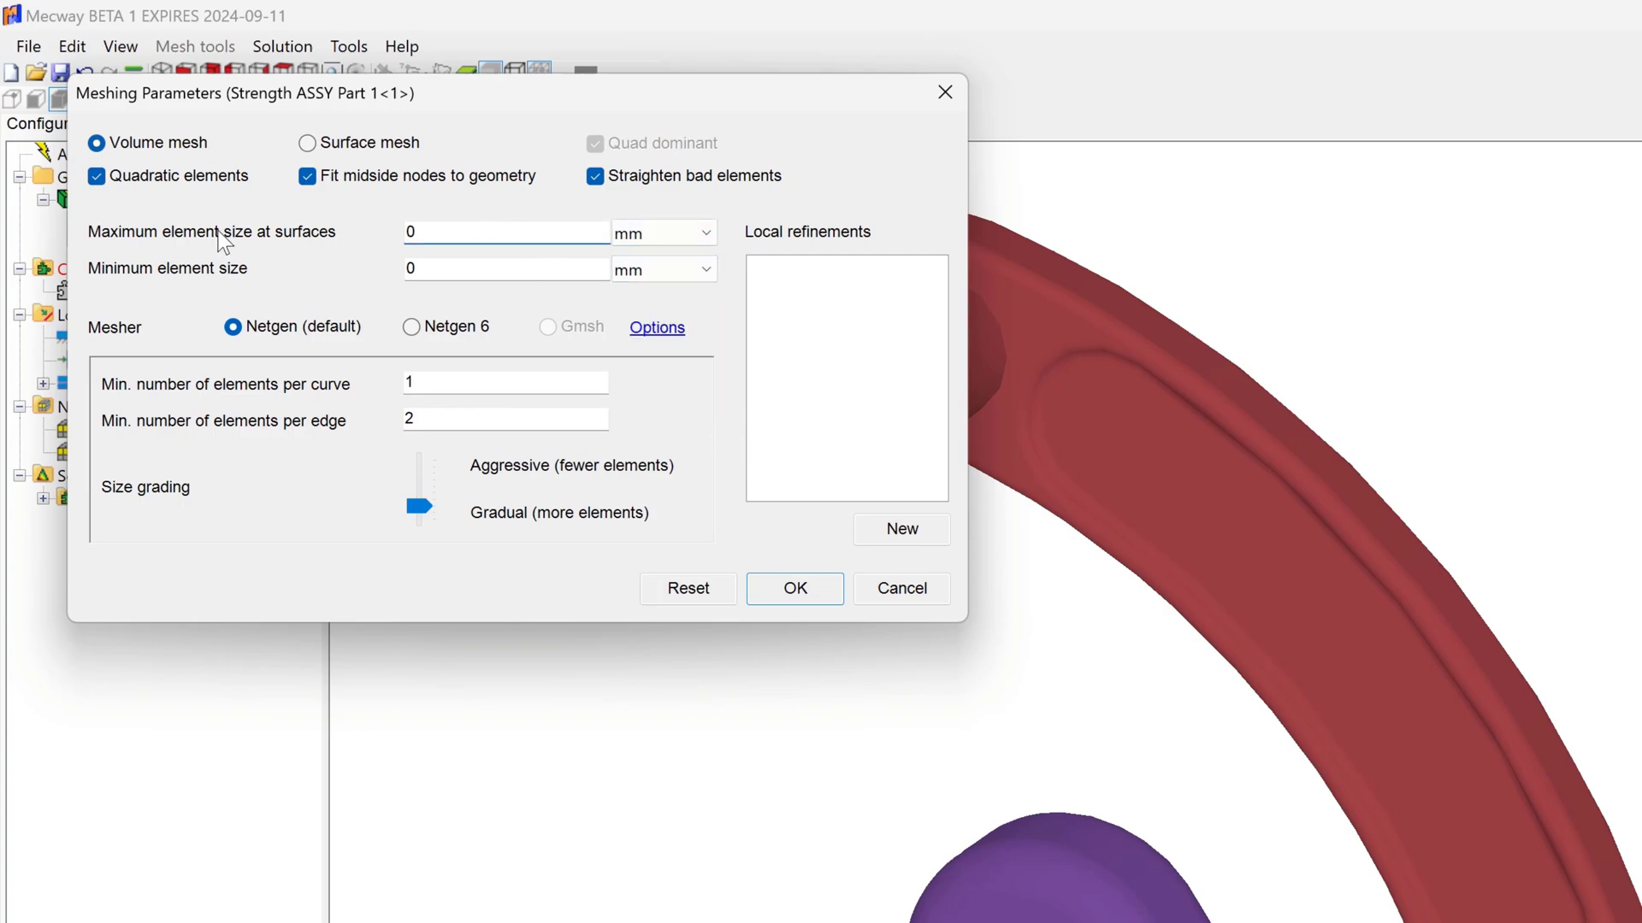
pyautogui.moveTo(471, 231); pyautogui.dragTo(381, 256)
pyautogui.write('10')
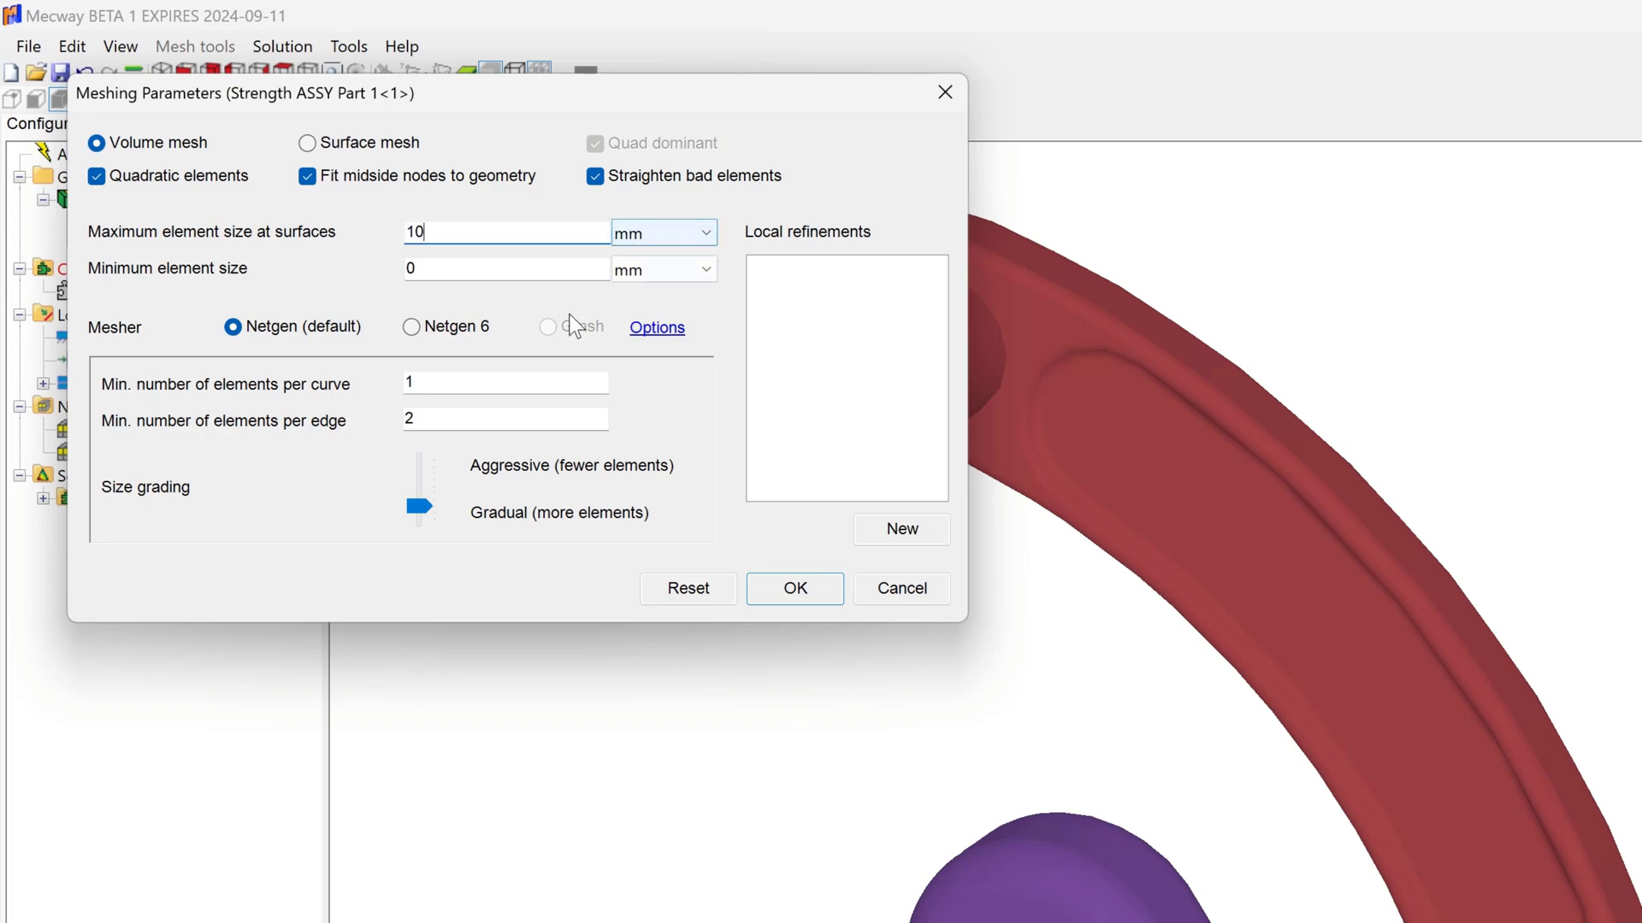
pyautogui.moveTo(524, 263); pyautogui.dragTo(331, 252)
pyautogui.write('4')
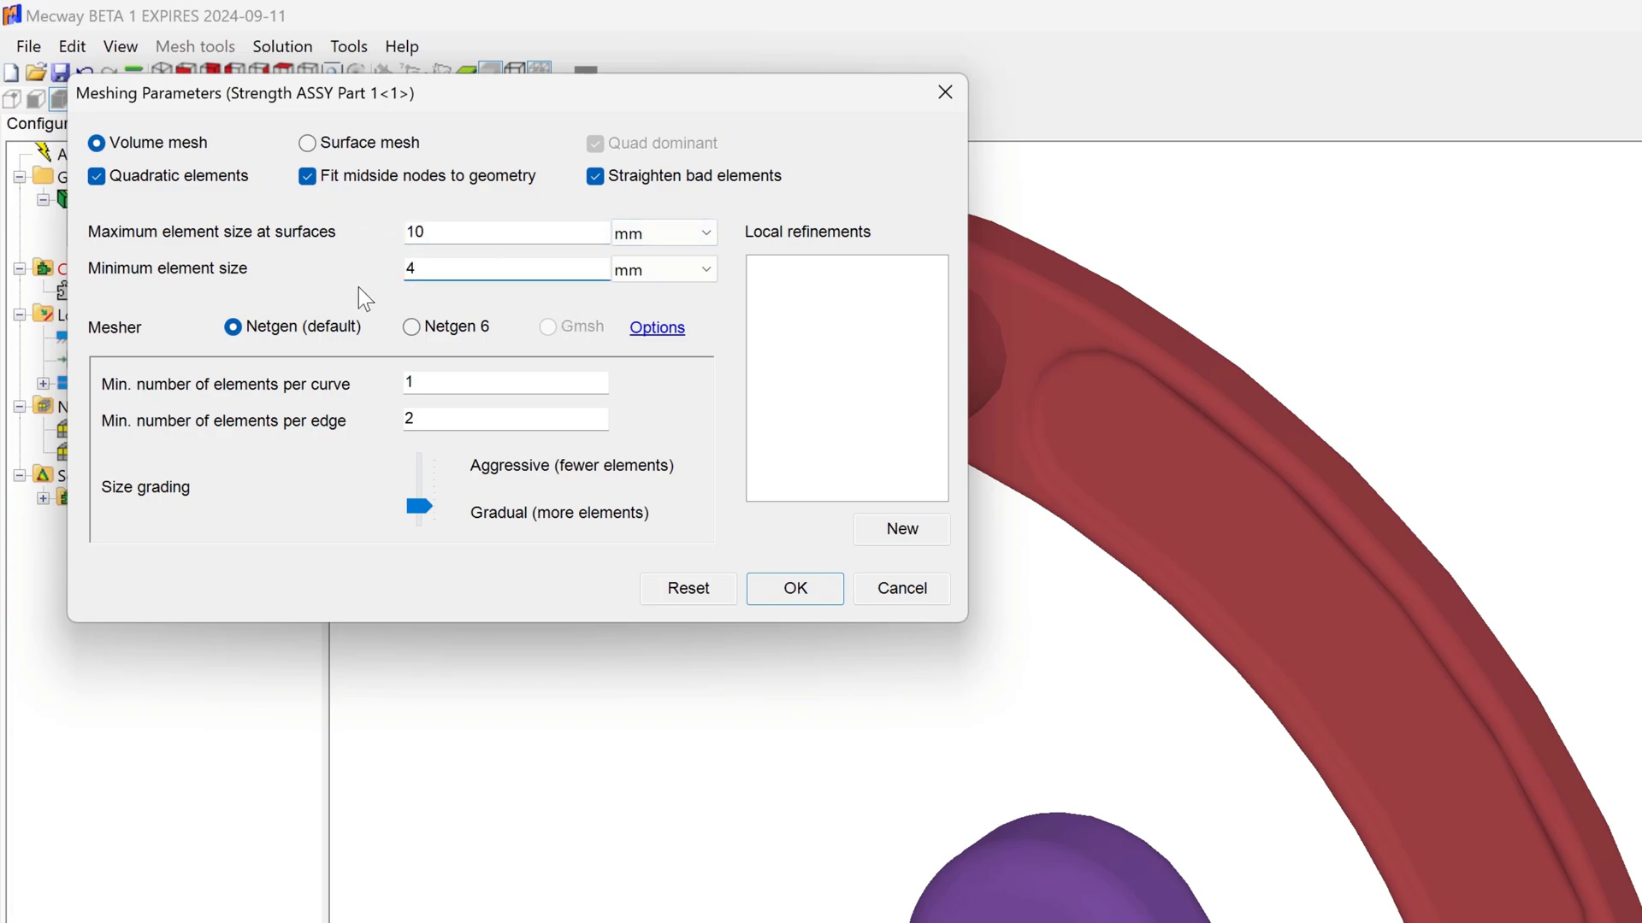
pyautogui.moveTo(460, 377); pyautogui.dragTo(285, 367)
pyautogui.write('3')
pyautogui.press('Tab')
pyautogui.write('3')
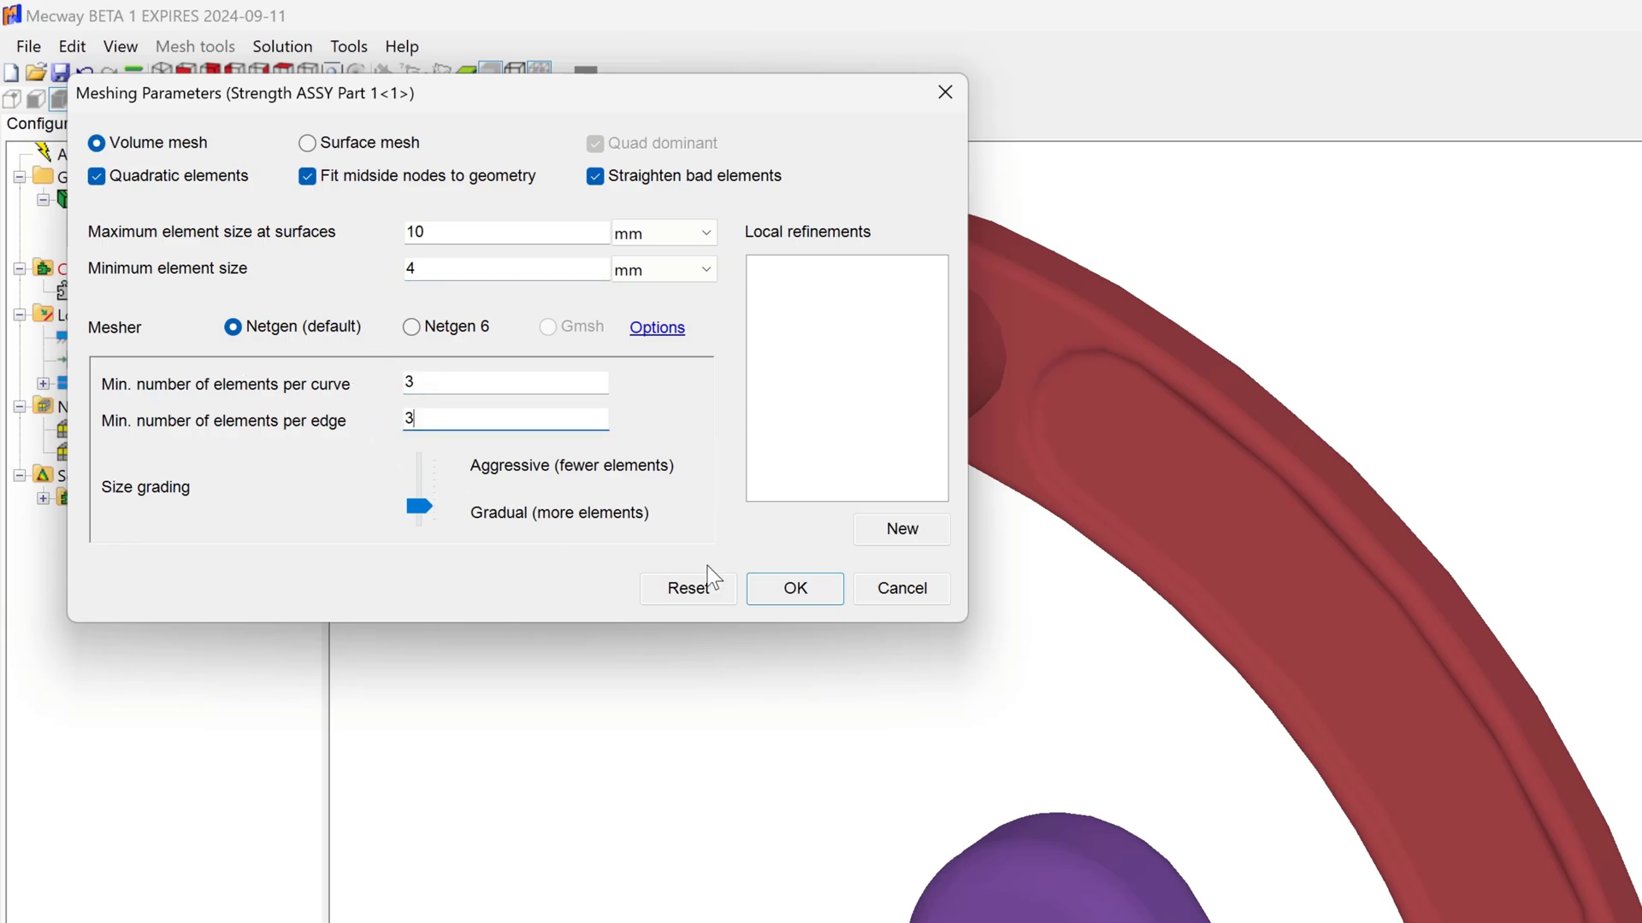
pyautogui.click(802, 598)
# Open Part 2's meshing parameters and set both element size units to mm
pyautogui.rightClick(181, 247)
pyautogui.click(198, 261)
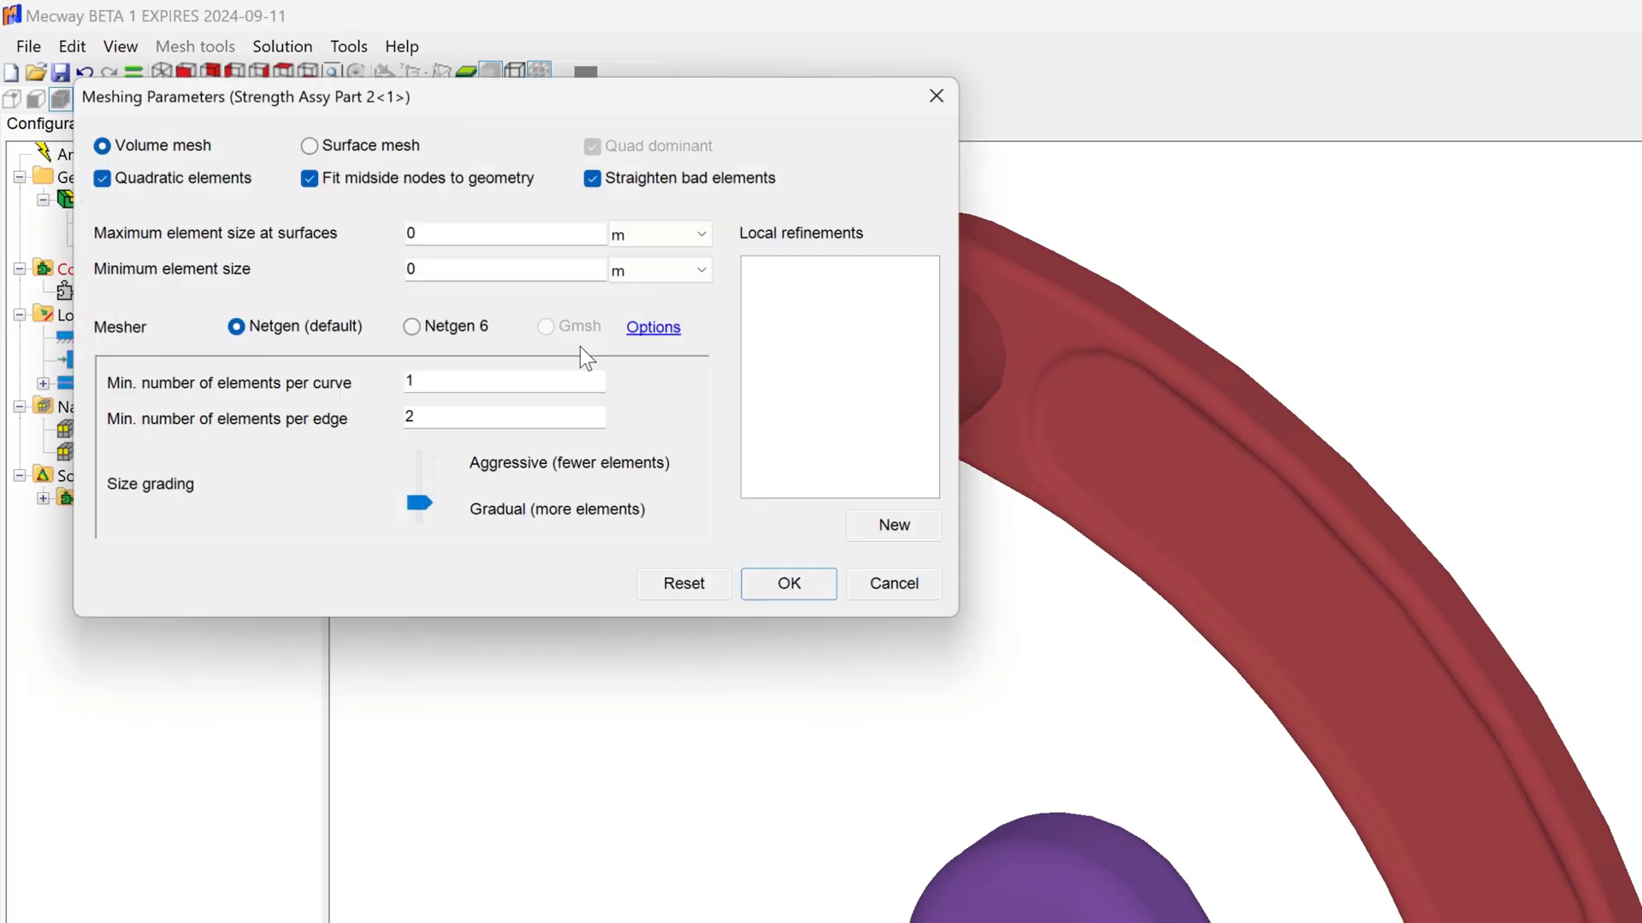
pyautogui.click(636, 236)
pyautogui.click(643, 263)
pyautogui.click(643, 270)
pyautogui.click(648, 304)
# Give Part 2 a 10 mm max, 4 mm min element size and 3 per curve/edge, then generate all meshes
pyautogui.click(502, 242)
pyautogui.write('10')
pyautogui.click(405, 269)
pyautogui.write('4')
pyautogui.click(412, 385)
pyautogui.write('3')
pyautogui.click(450, 418)
pyautogui.write('3')
pyautogui.click(787, 588)
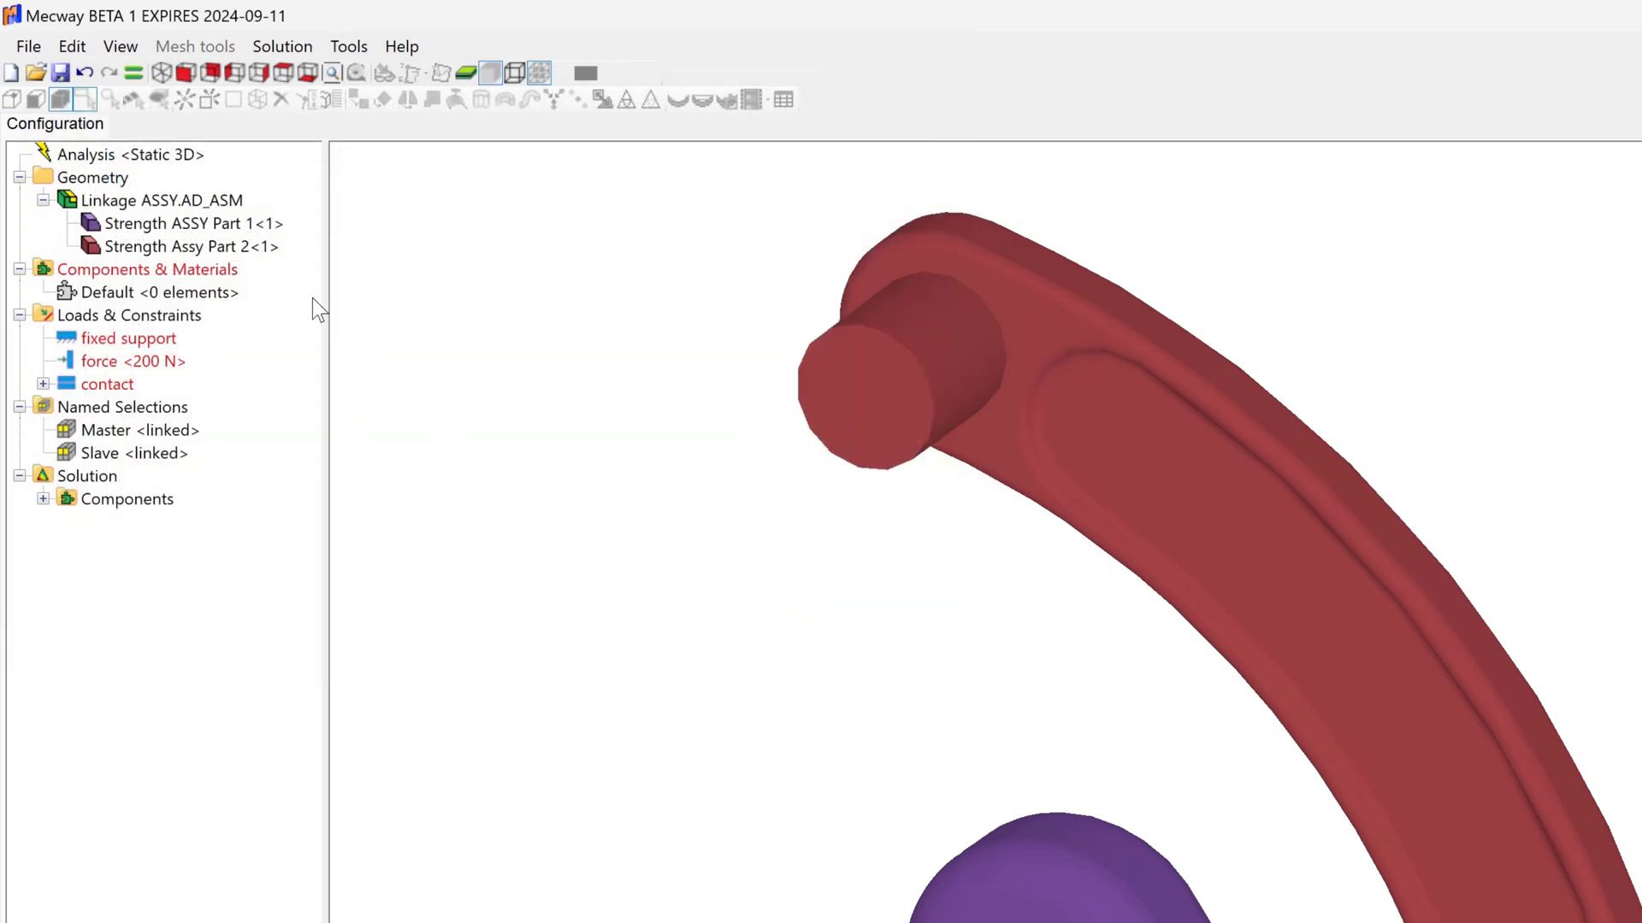
pyautogui.rightClick(172, 197)
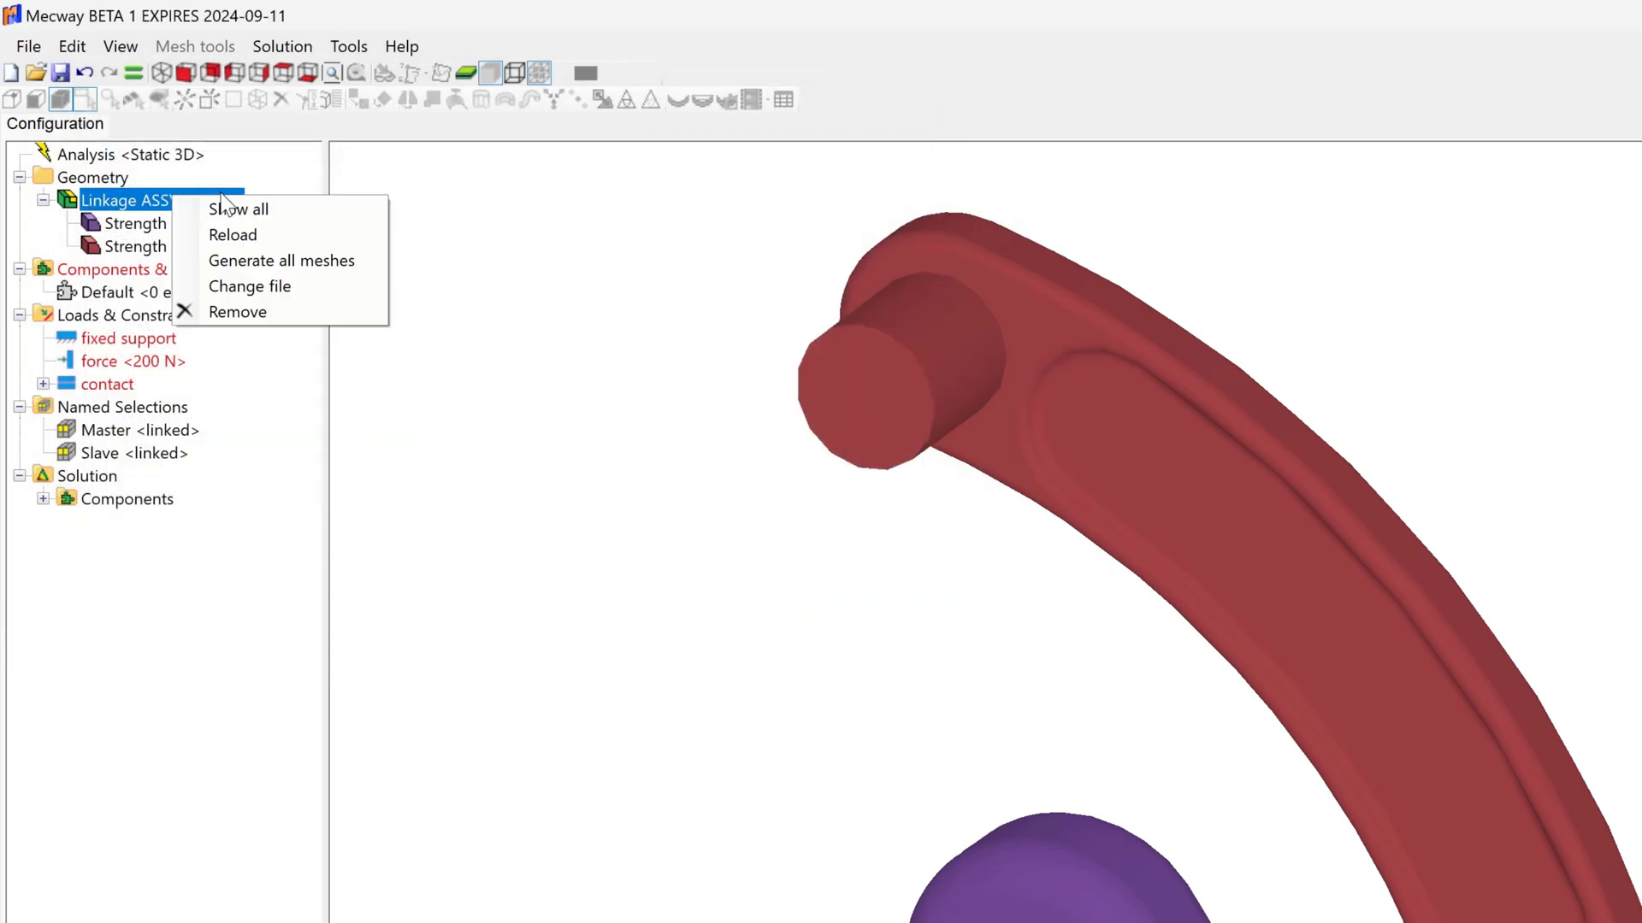
pyautogui.click(267, 259)
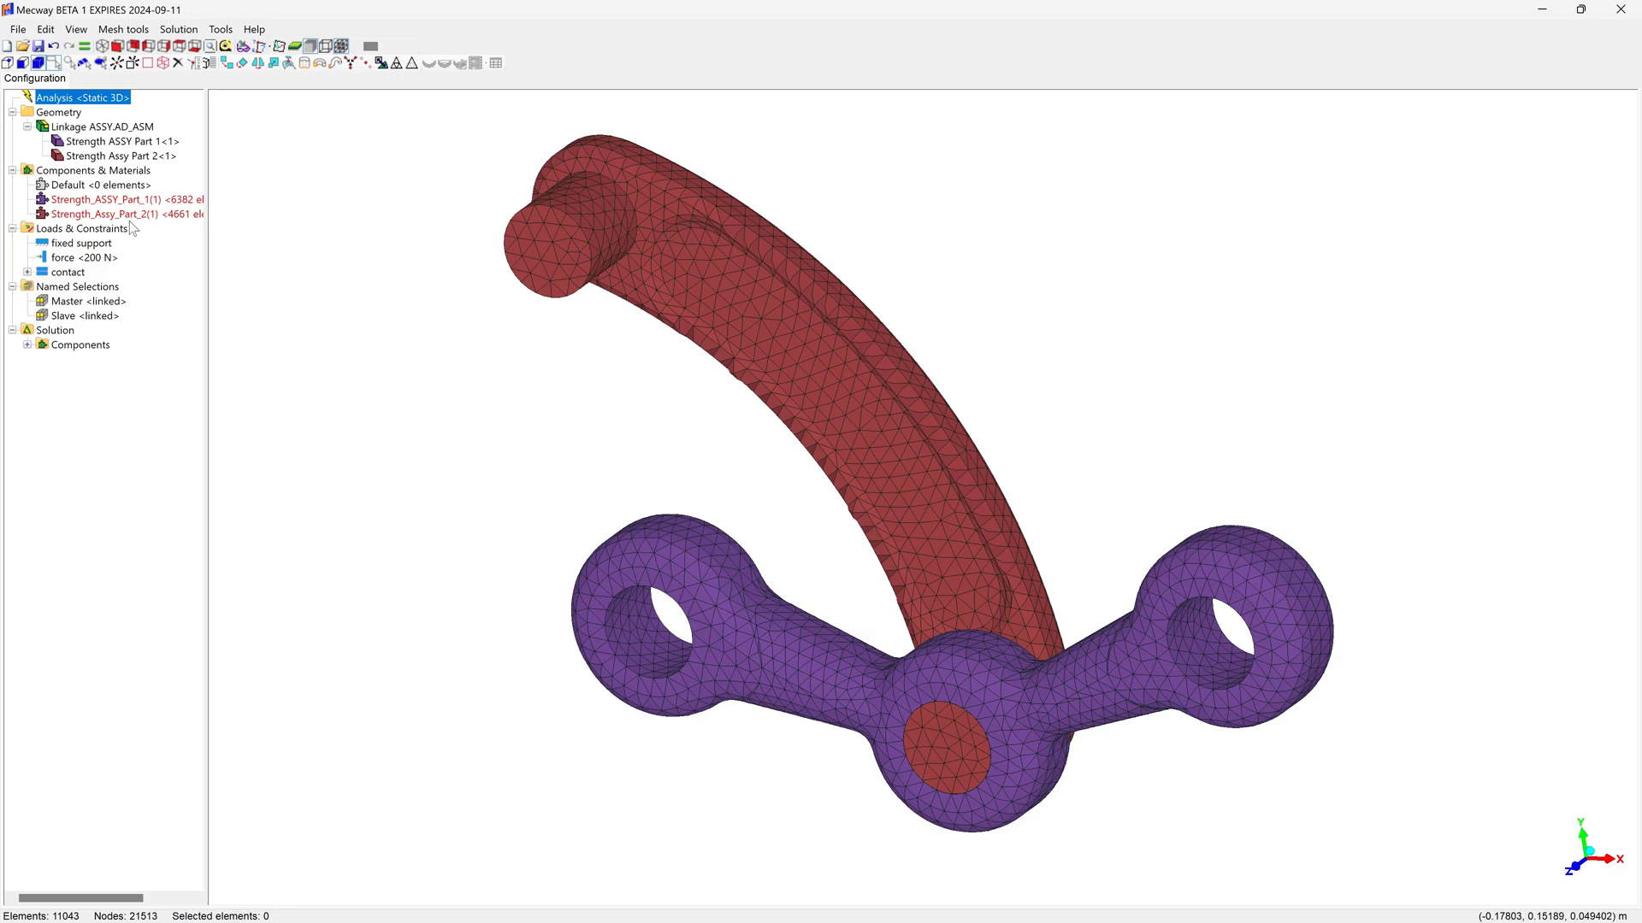
# Assign Strength_ASSY_Part_1 a new isotropic material with a 240 GPa Young's modulus
pyautogui.rightClick(89, 205)
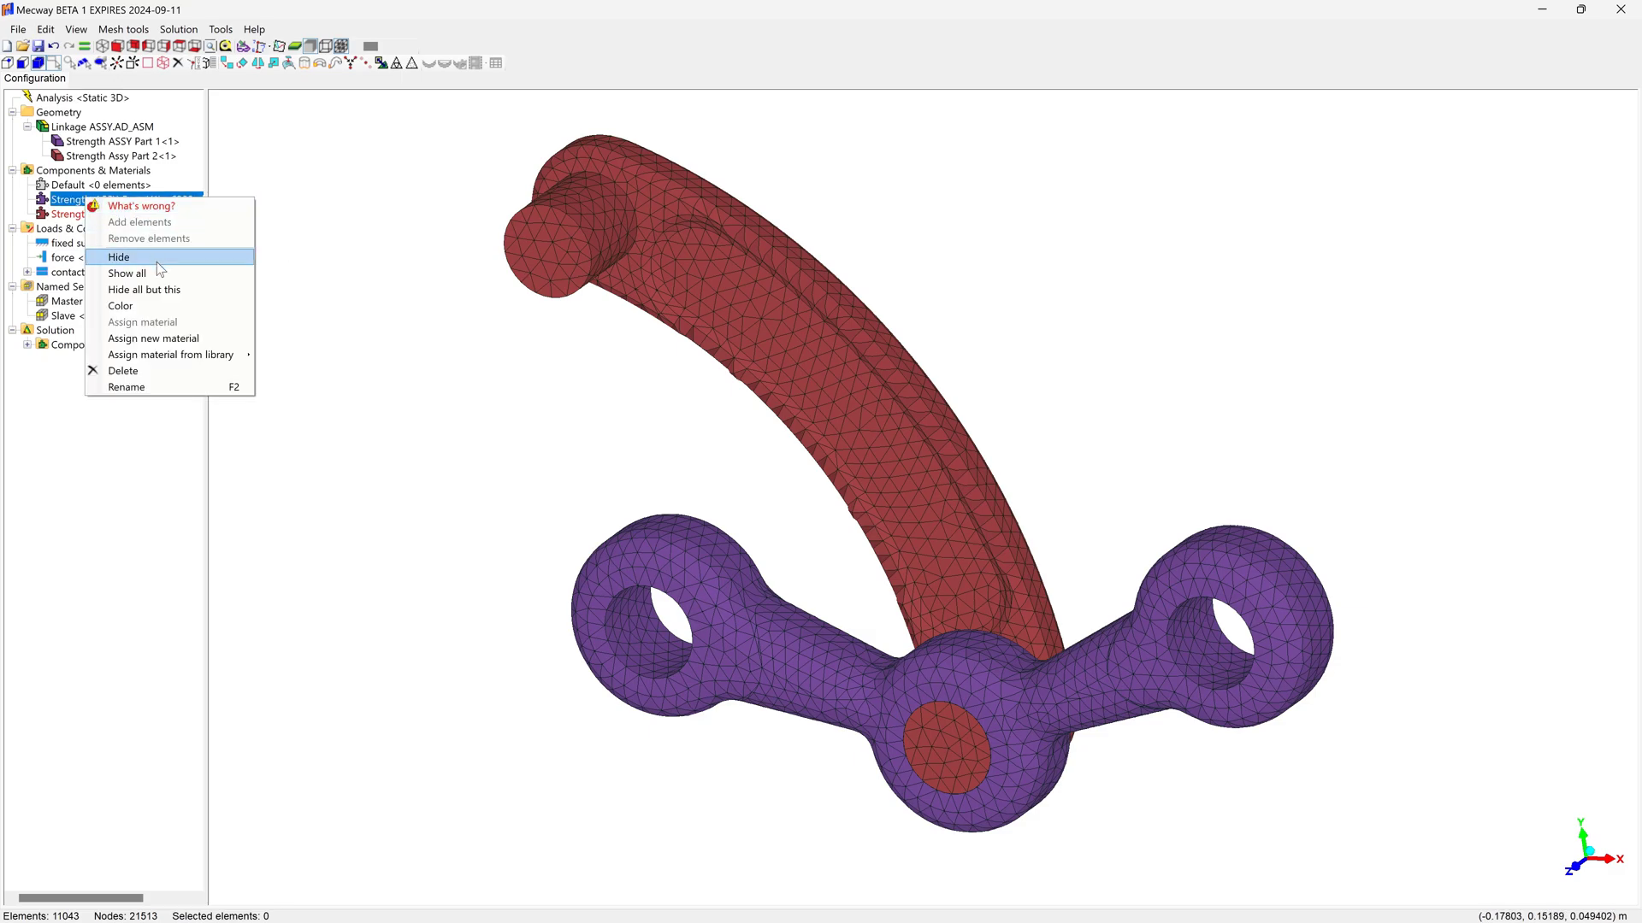
pyautogui.click(167, 339)
pyautogui.click(68, 132)
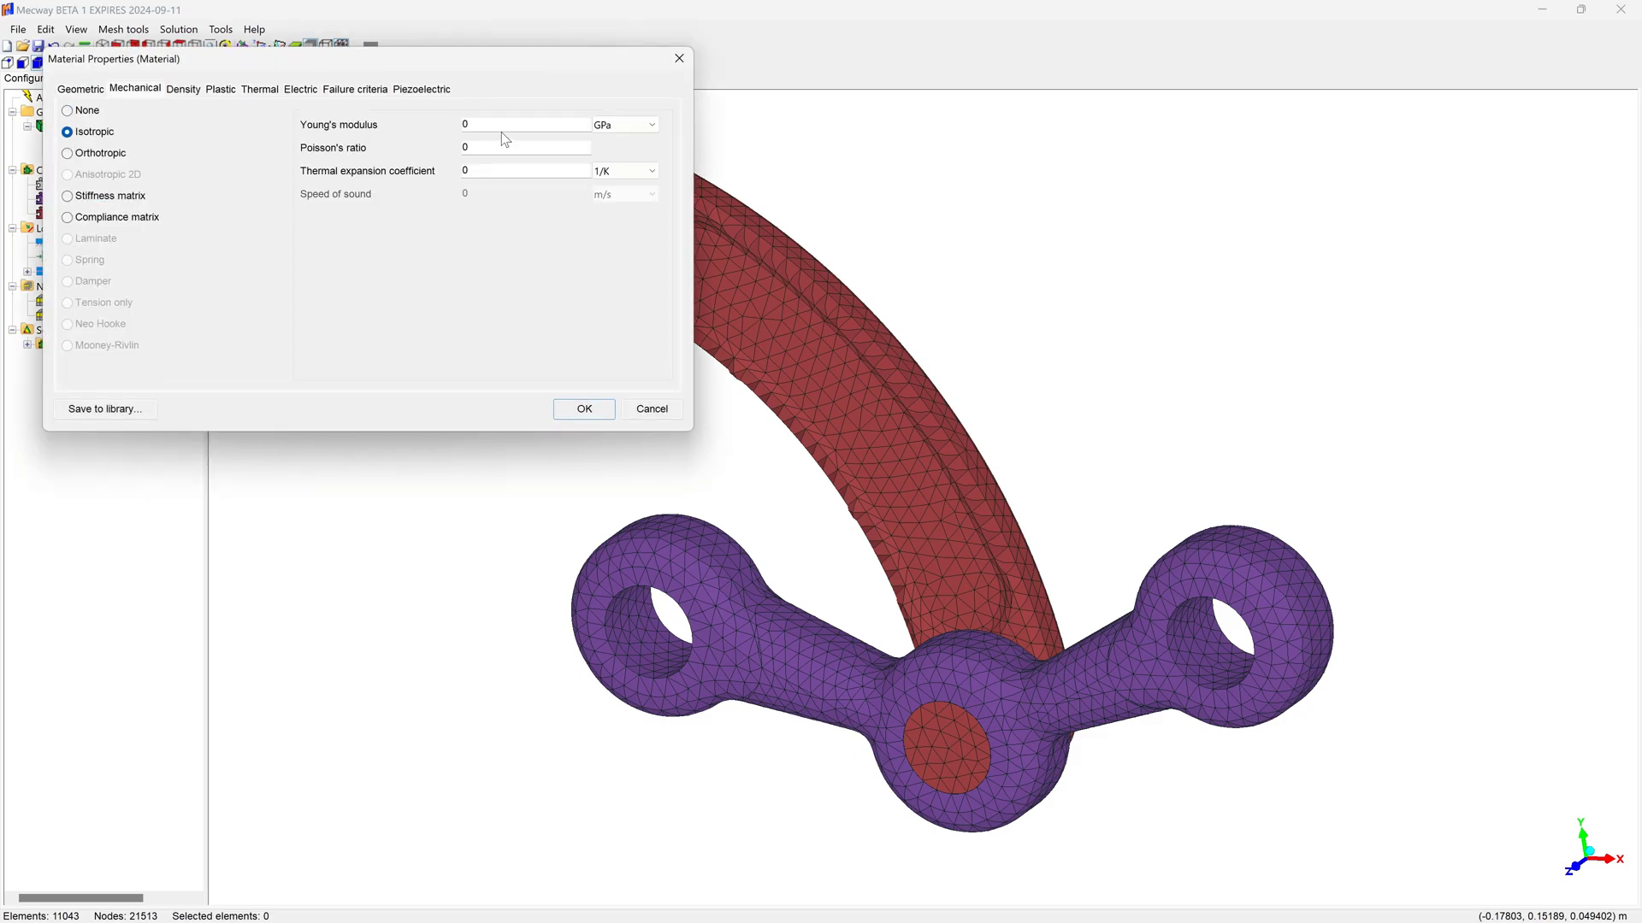
pyautogui.moveTo(529, 120); pyautogui.dragTo(447, 122)
pyautogui.press('Tab')
pyautogui.click(584, 408)
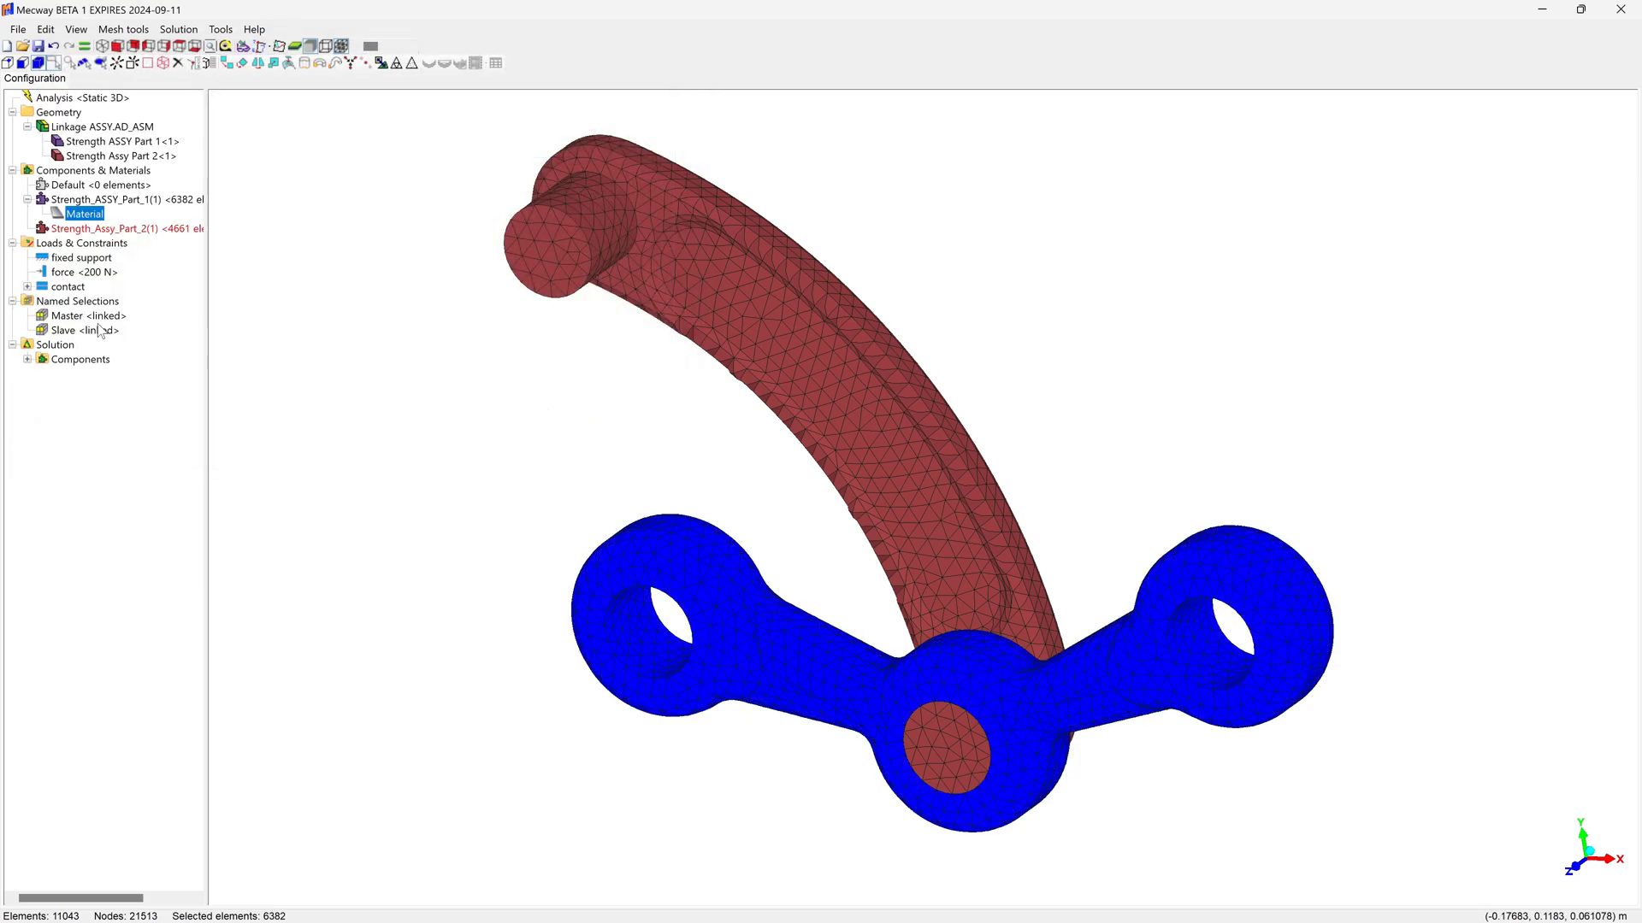
# Assign Strength_Assy_Part_2 a new isotropic material with 260 GPa Young's modulus and 0.3 Poisson's ratio
pyautogui.rightClick(121, 230)
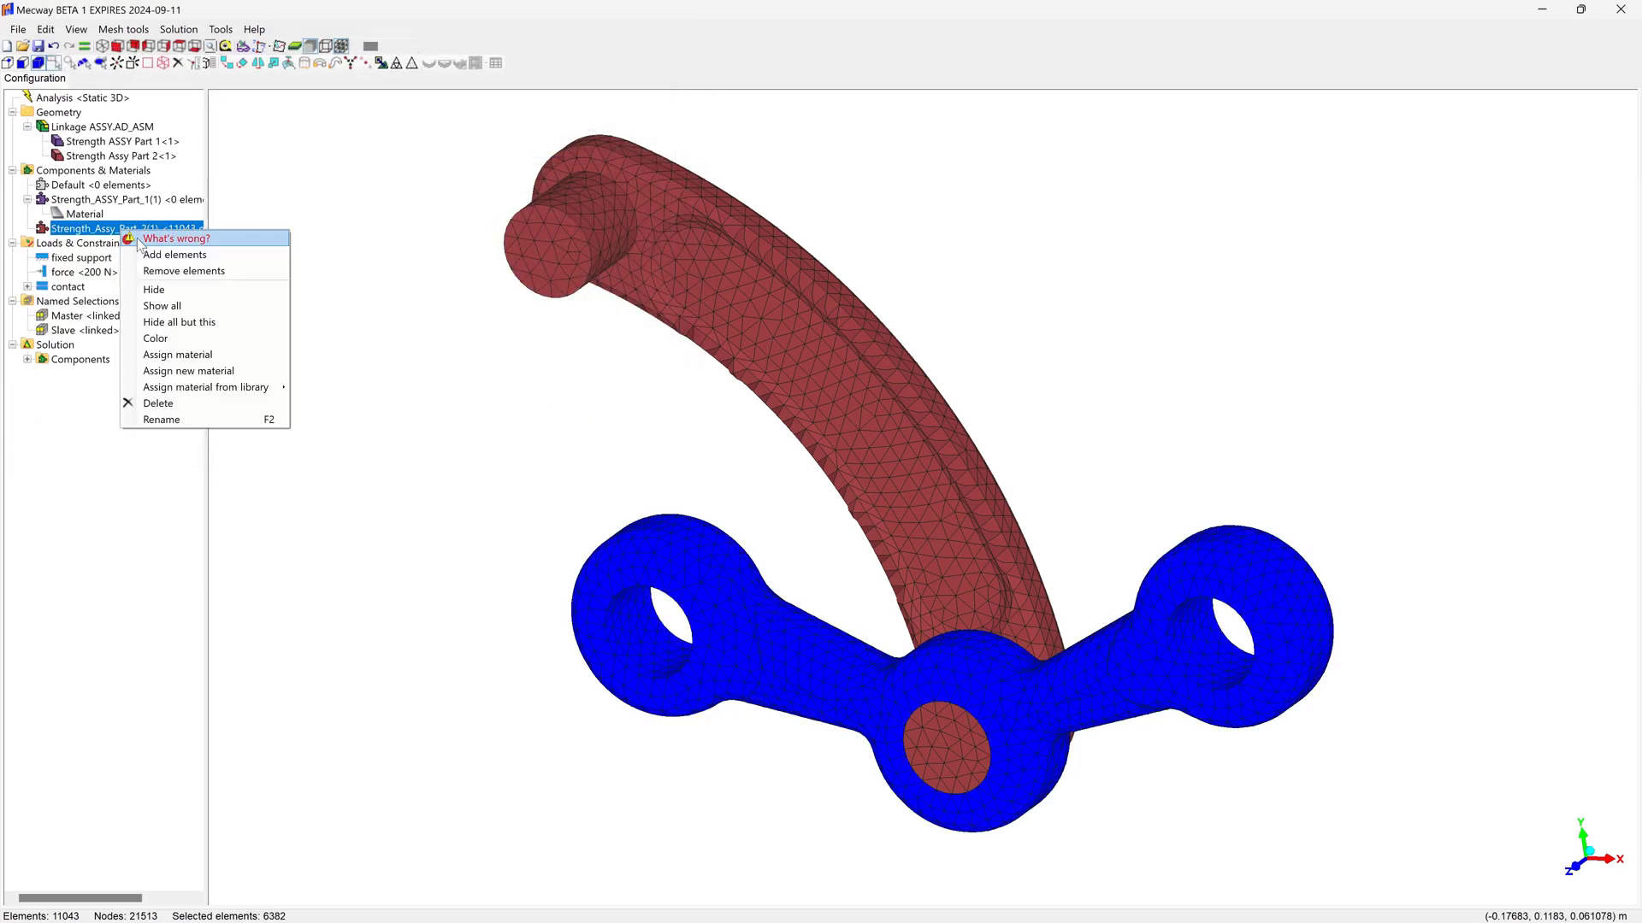
pyautogui.click(217, 371)
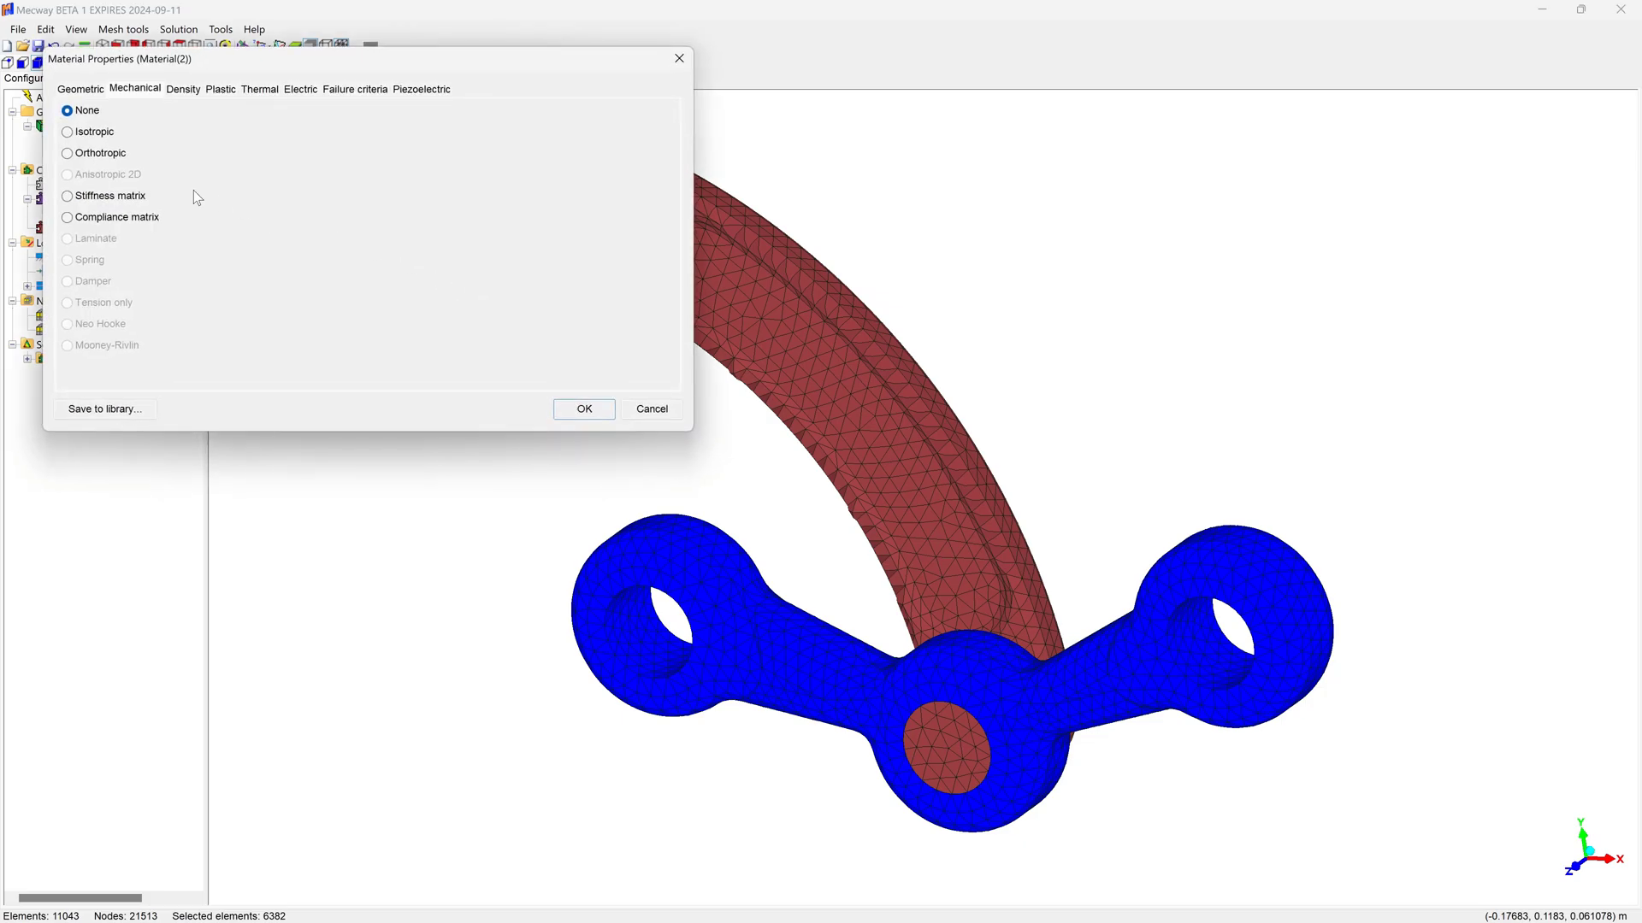
pyautogui.click(69, 133)
pyautogui.doubleClick(552, 127)
pyautogui.write('260')
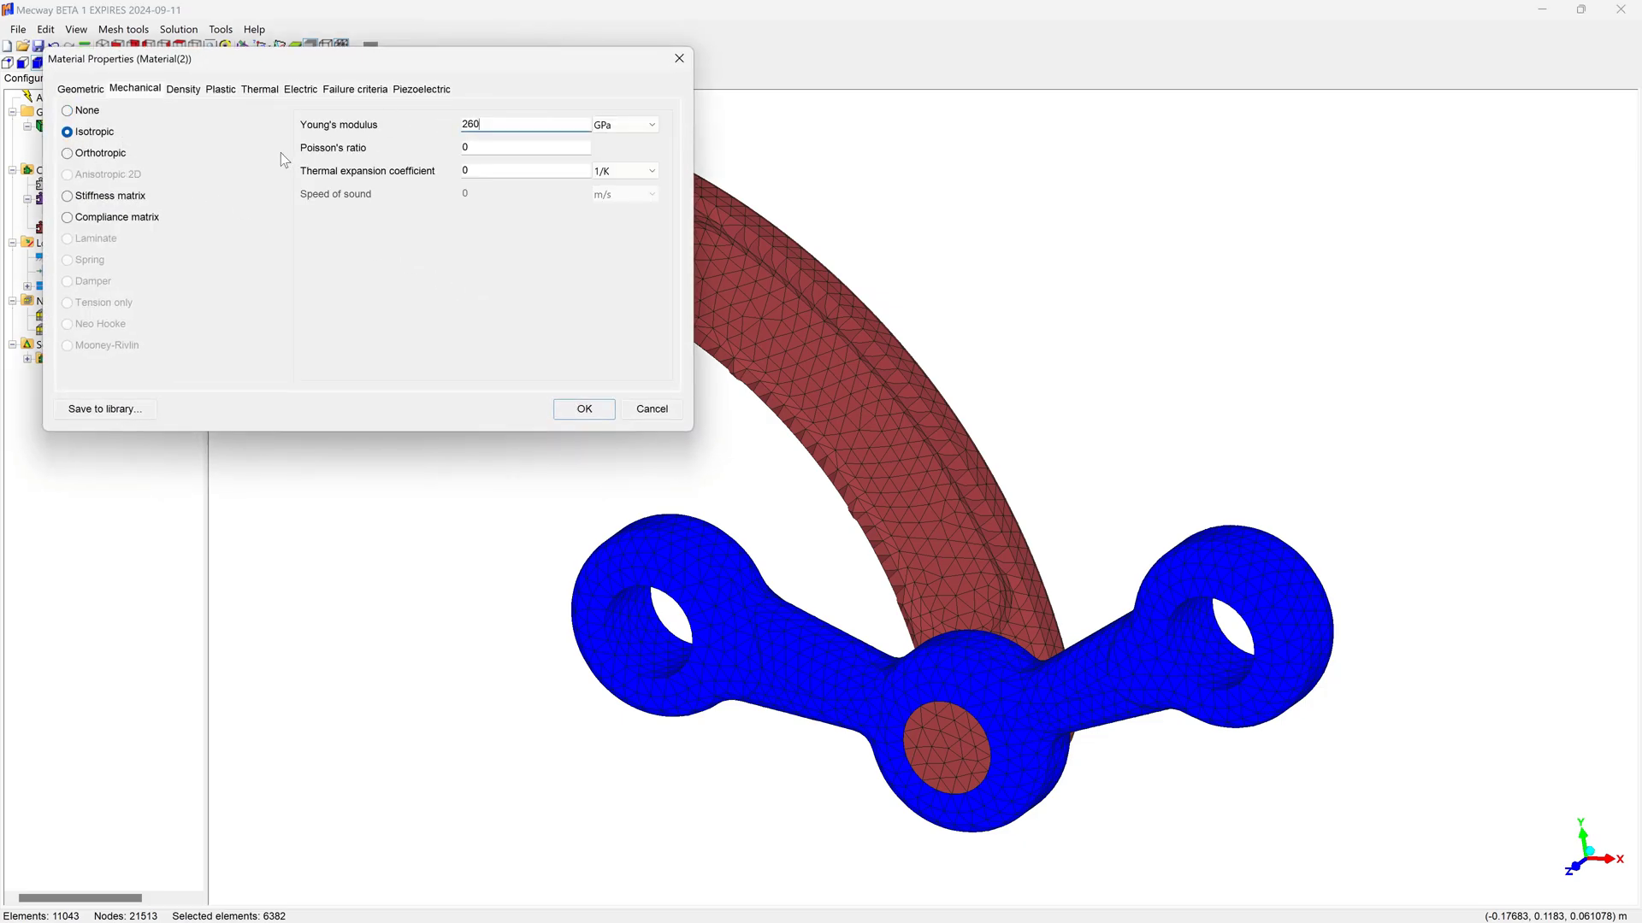
pyautogui.press('Tab')
pyautogui.click(577, 411)
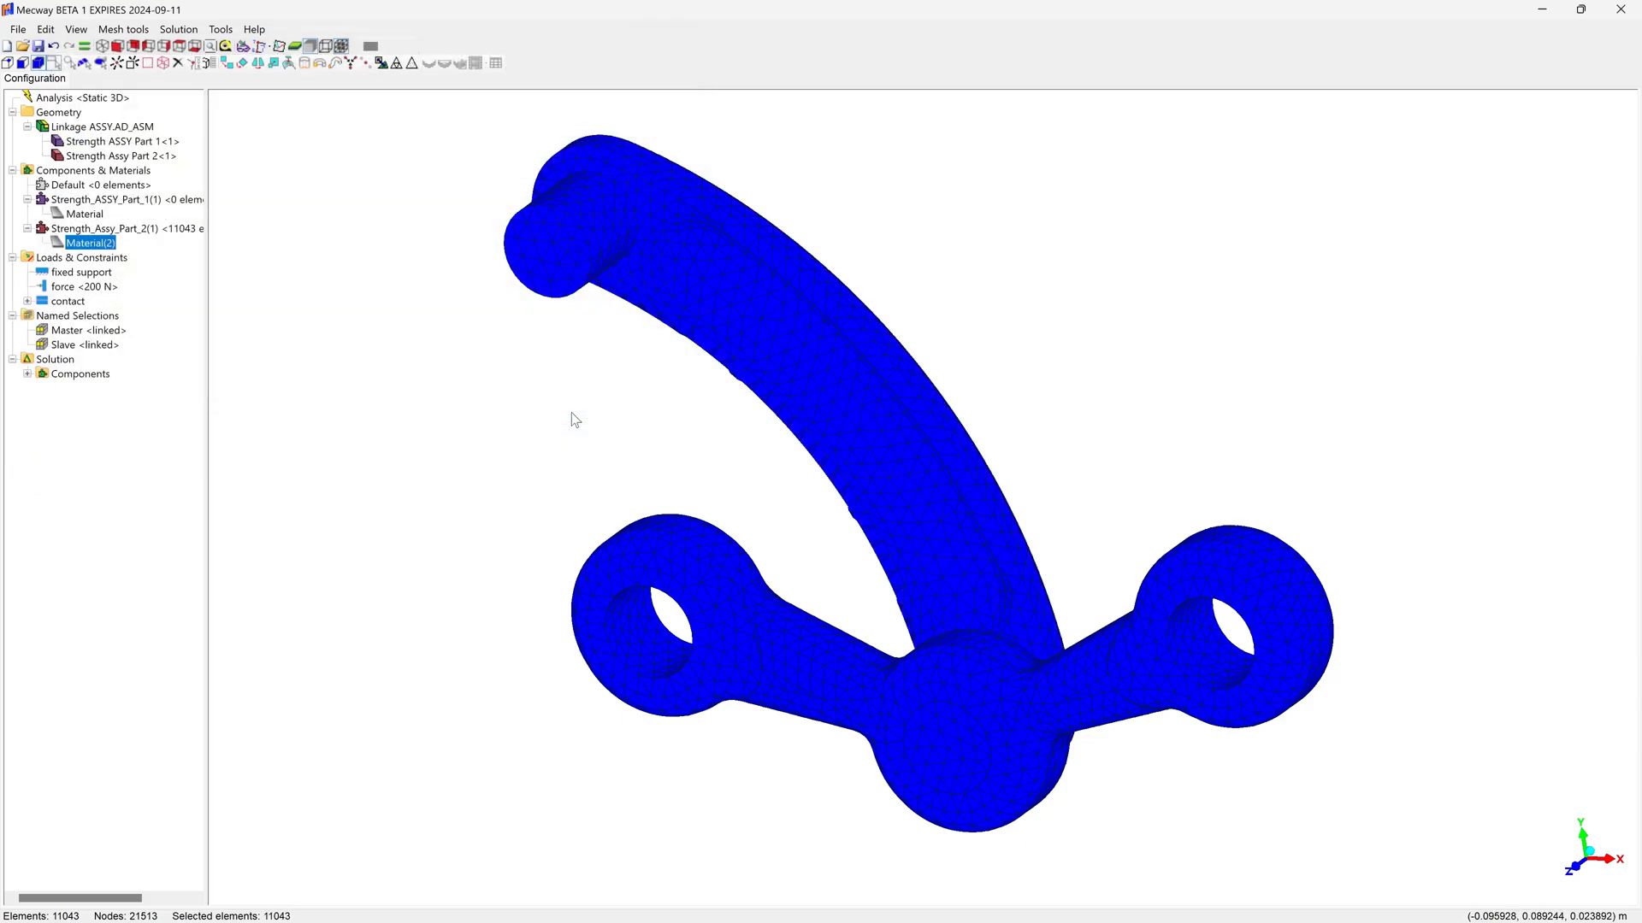
pyautogui.click(505, 422)
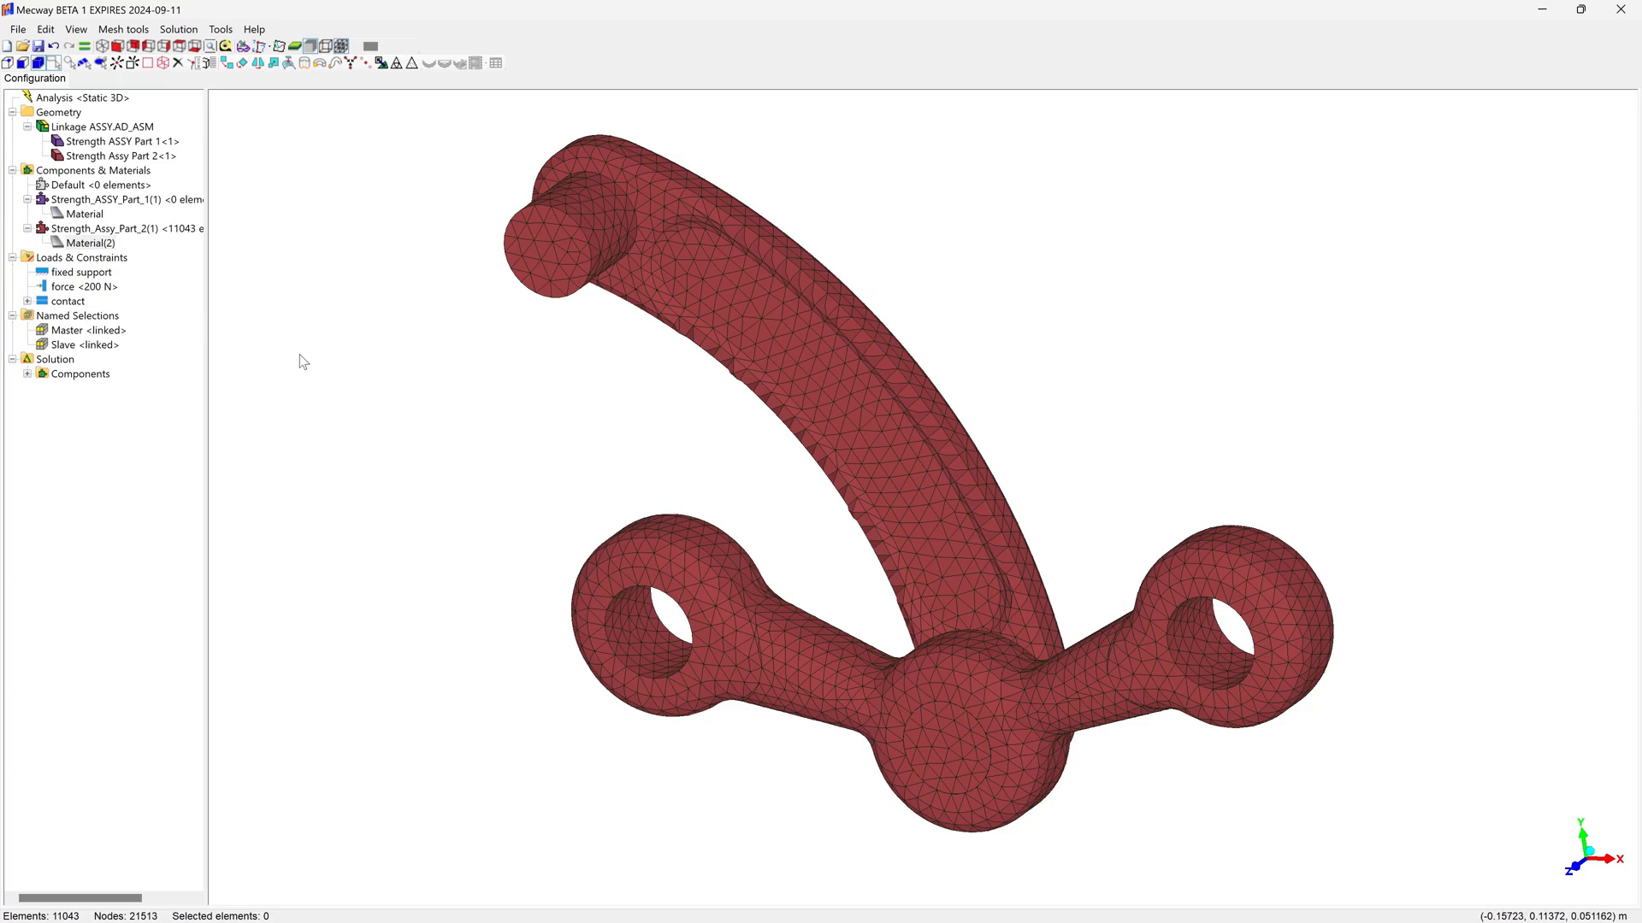
# Run the static solve and display the von Mises stress contour
pyautogui.click(64, 302)
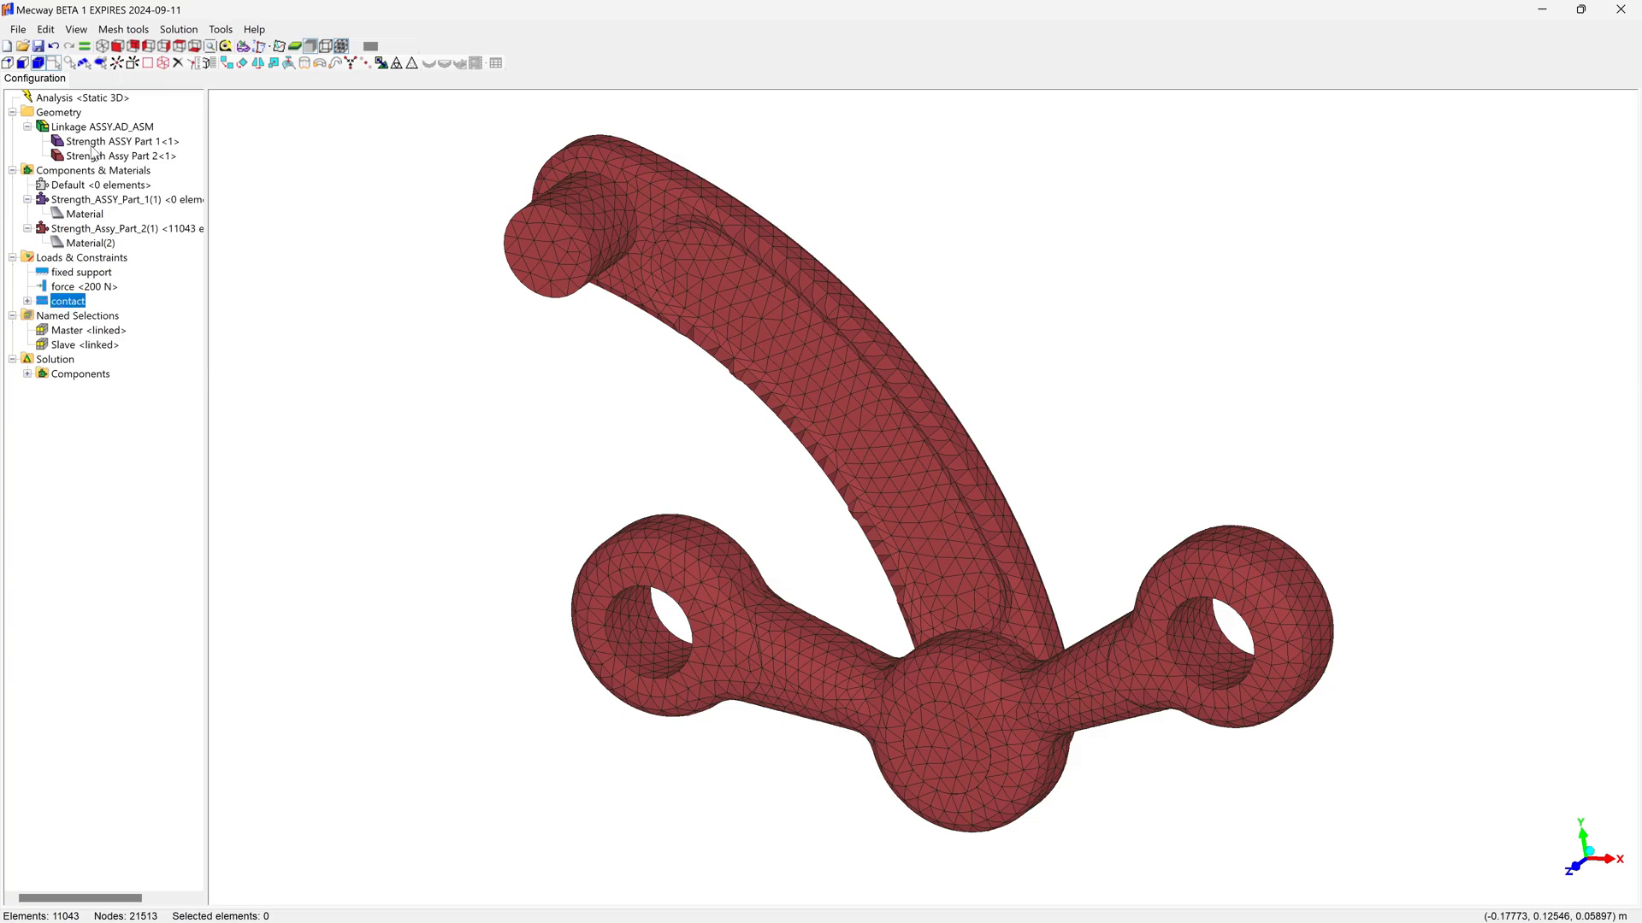
pyautogui.click(84, 47)
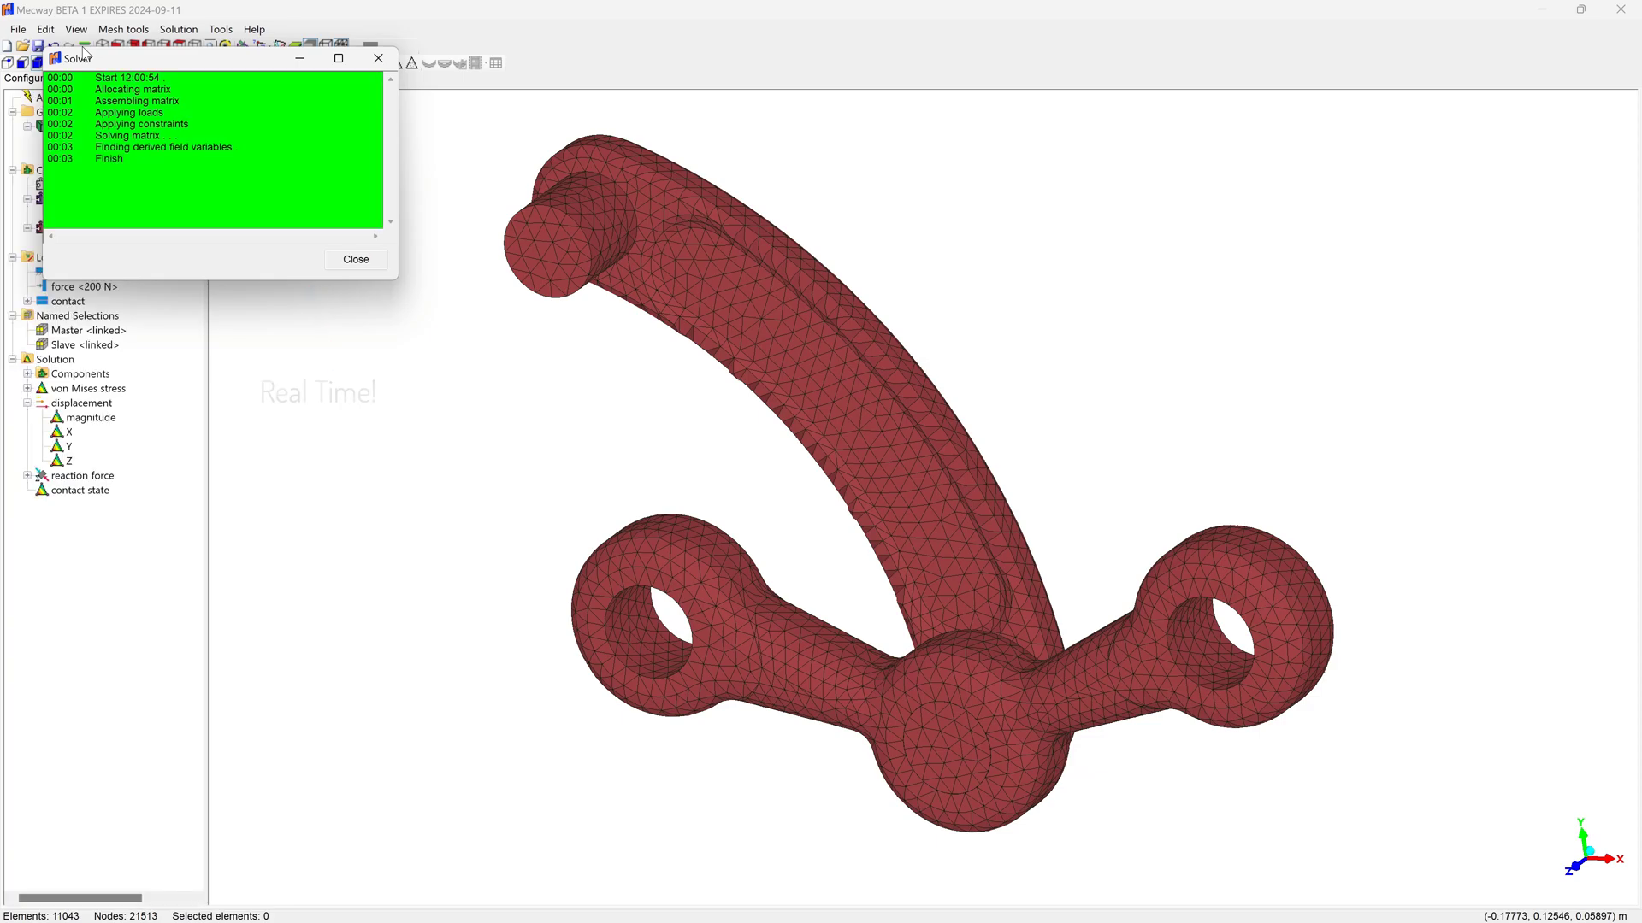
pyautogui.click(354, 260)
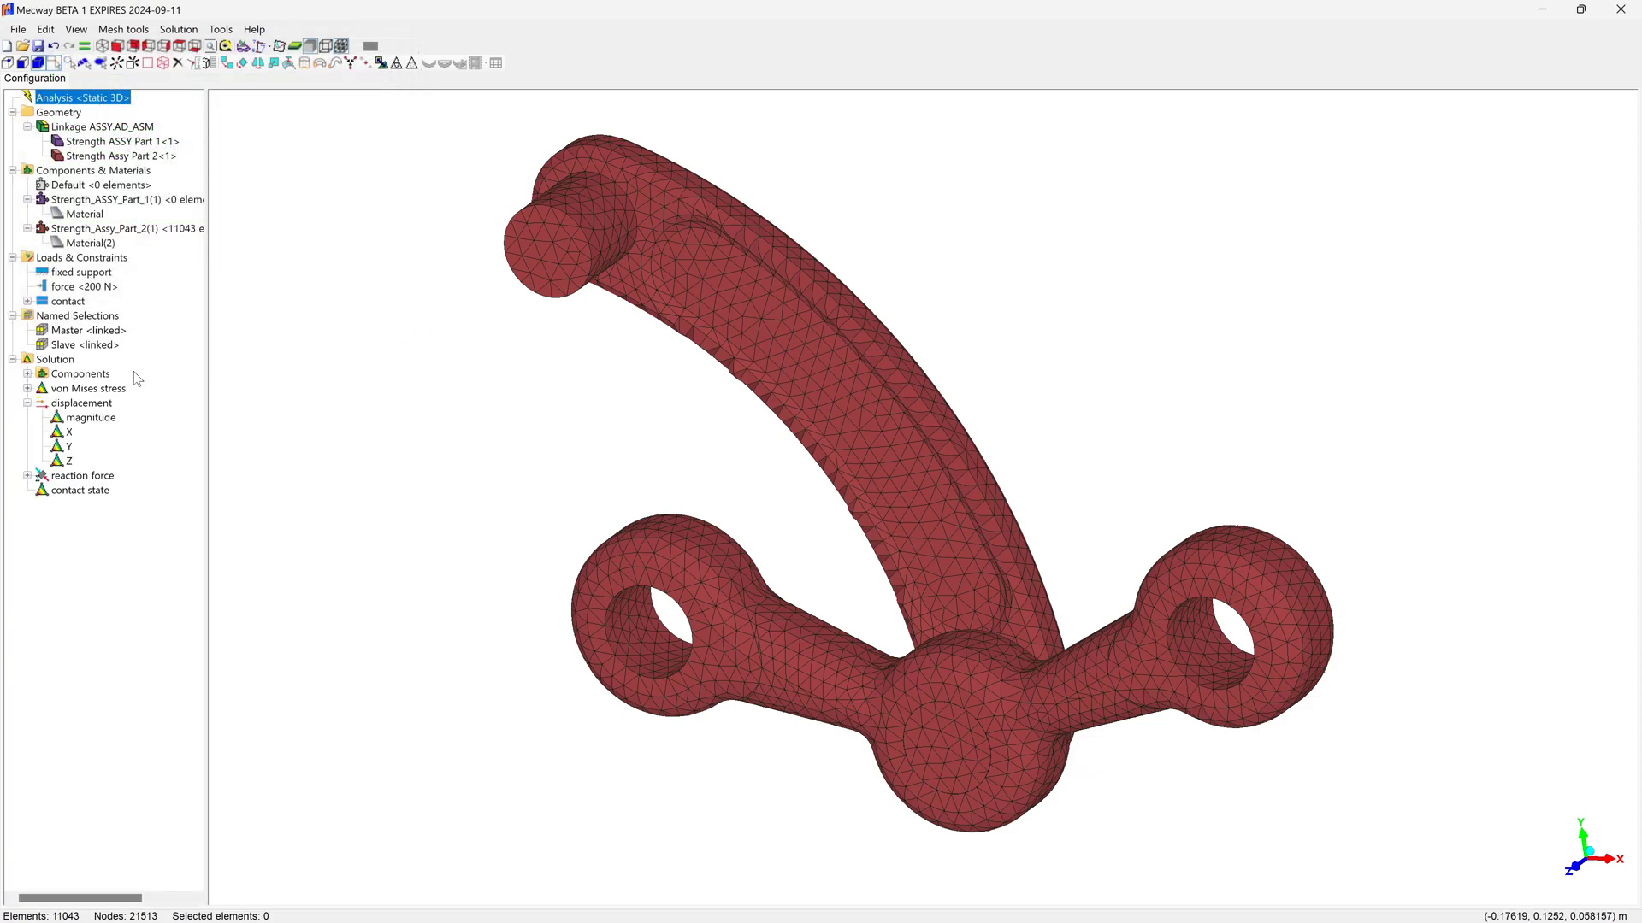
pyautogui.click(87, 390)
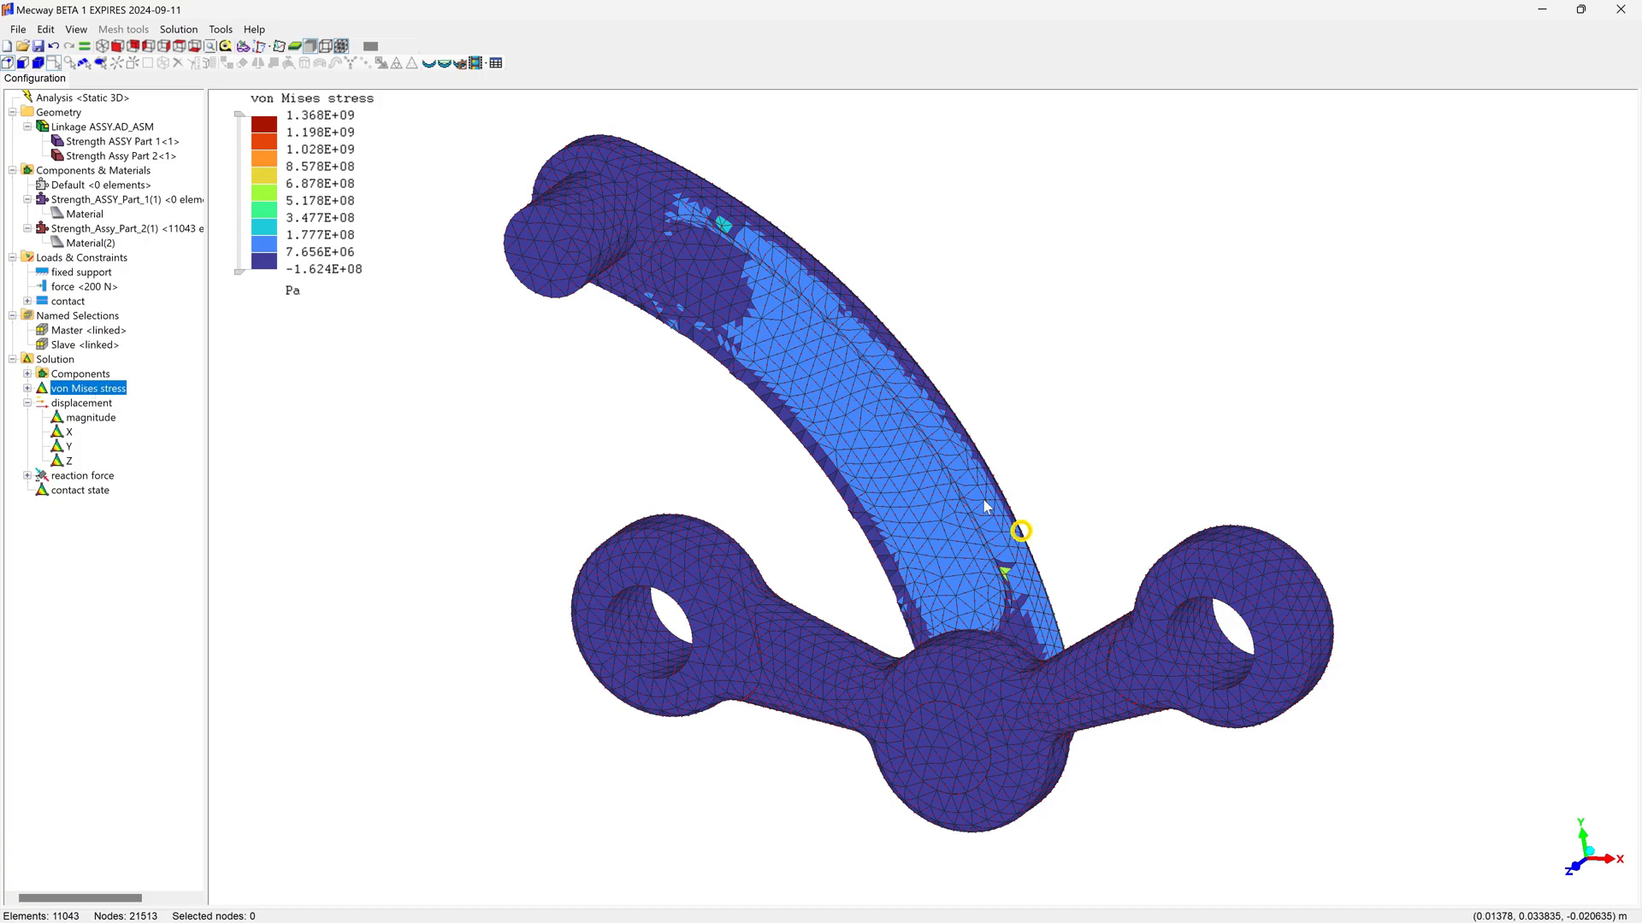
# Zoom and rotate to inspect the stress contour near the base, then show Part 1's shaded geometry
pyautogui.scroll(5, 704, 220)
pyautogui.scroll(-6, 720, 225)
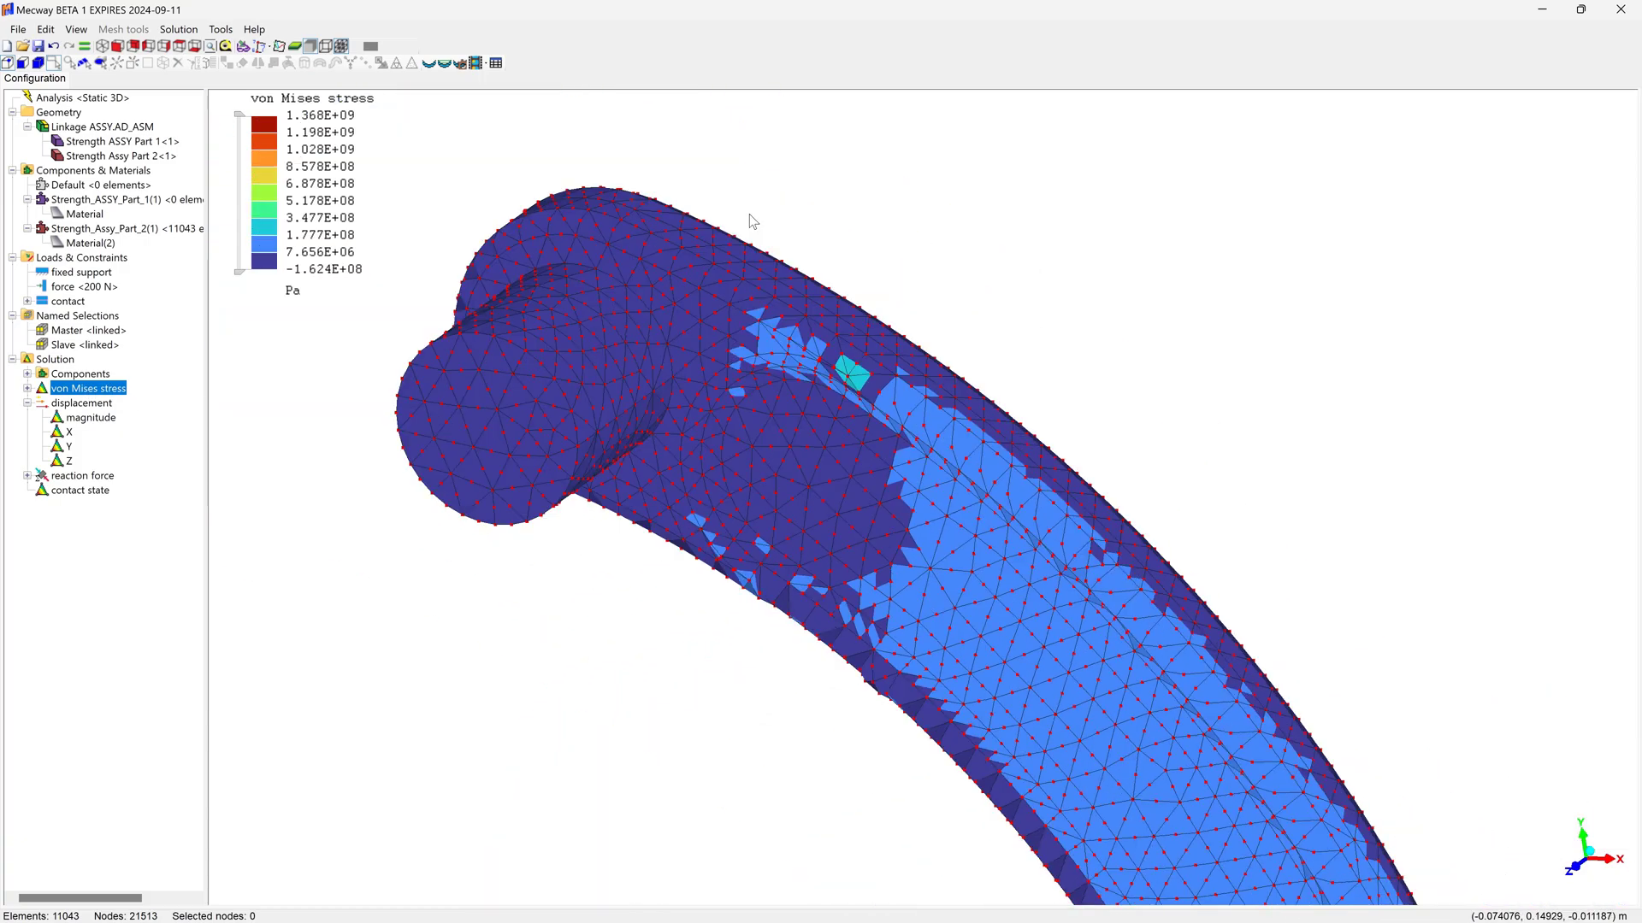
pyautogui.scroll(6, 1136, 733)
pyautogui.scroll(-1, 1135, 732)
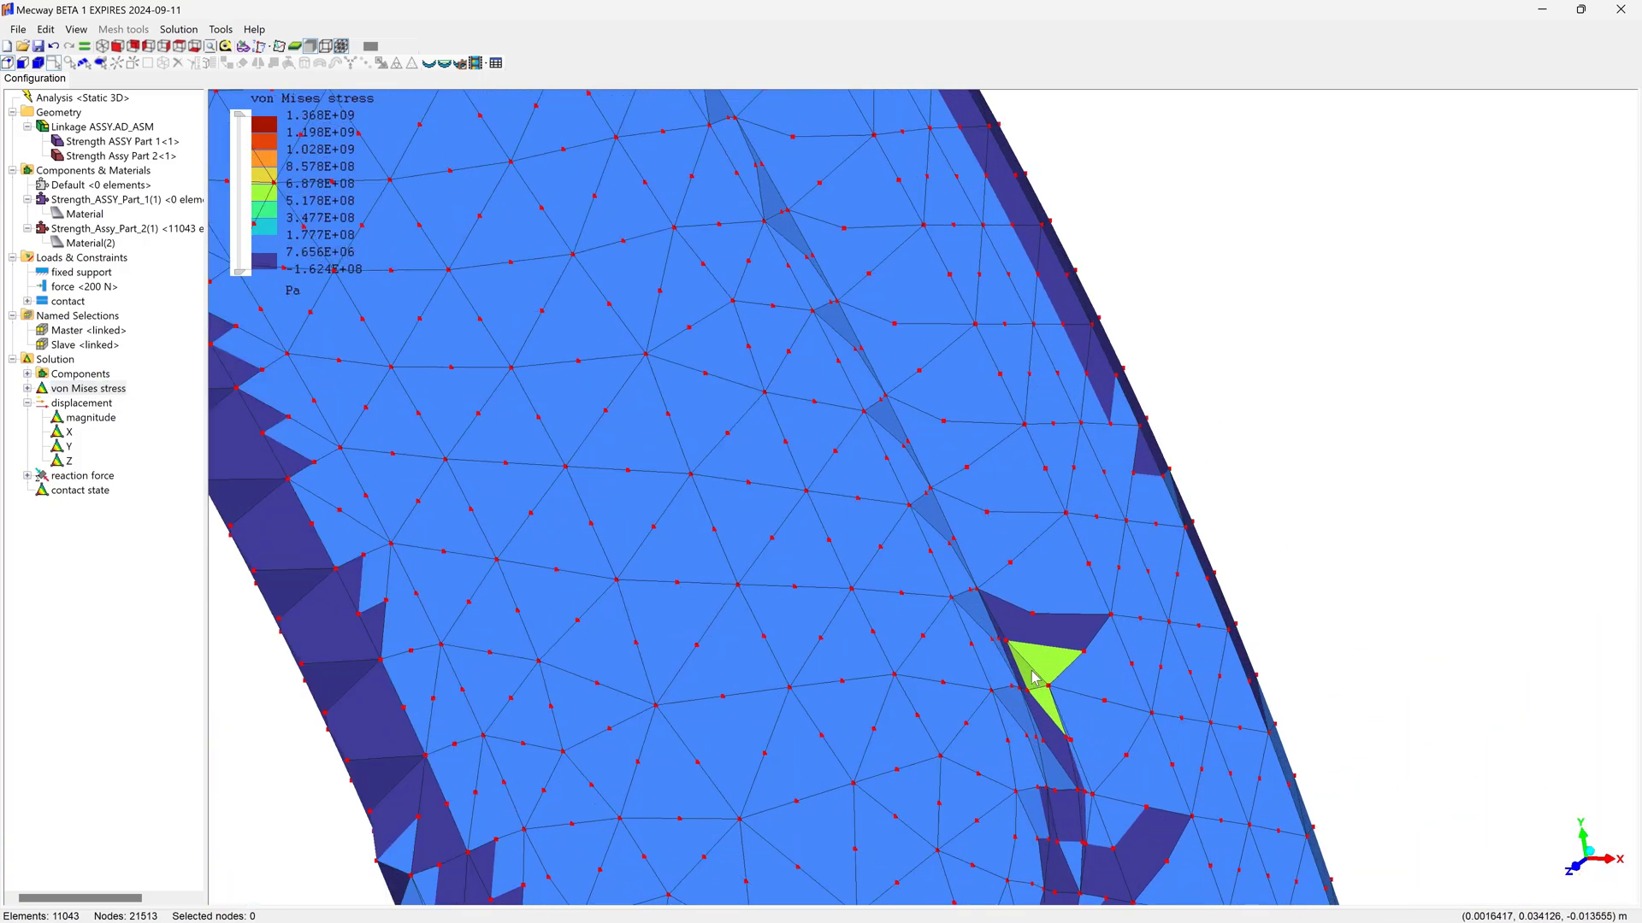
pyautogui.scroll(-4, 989, 605)
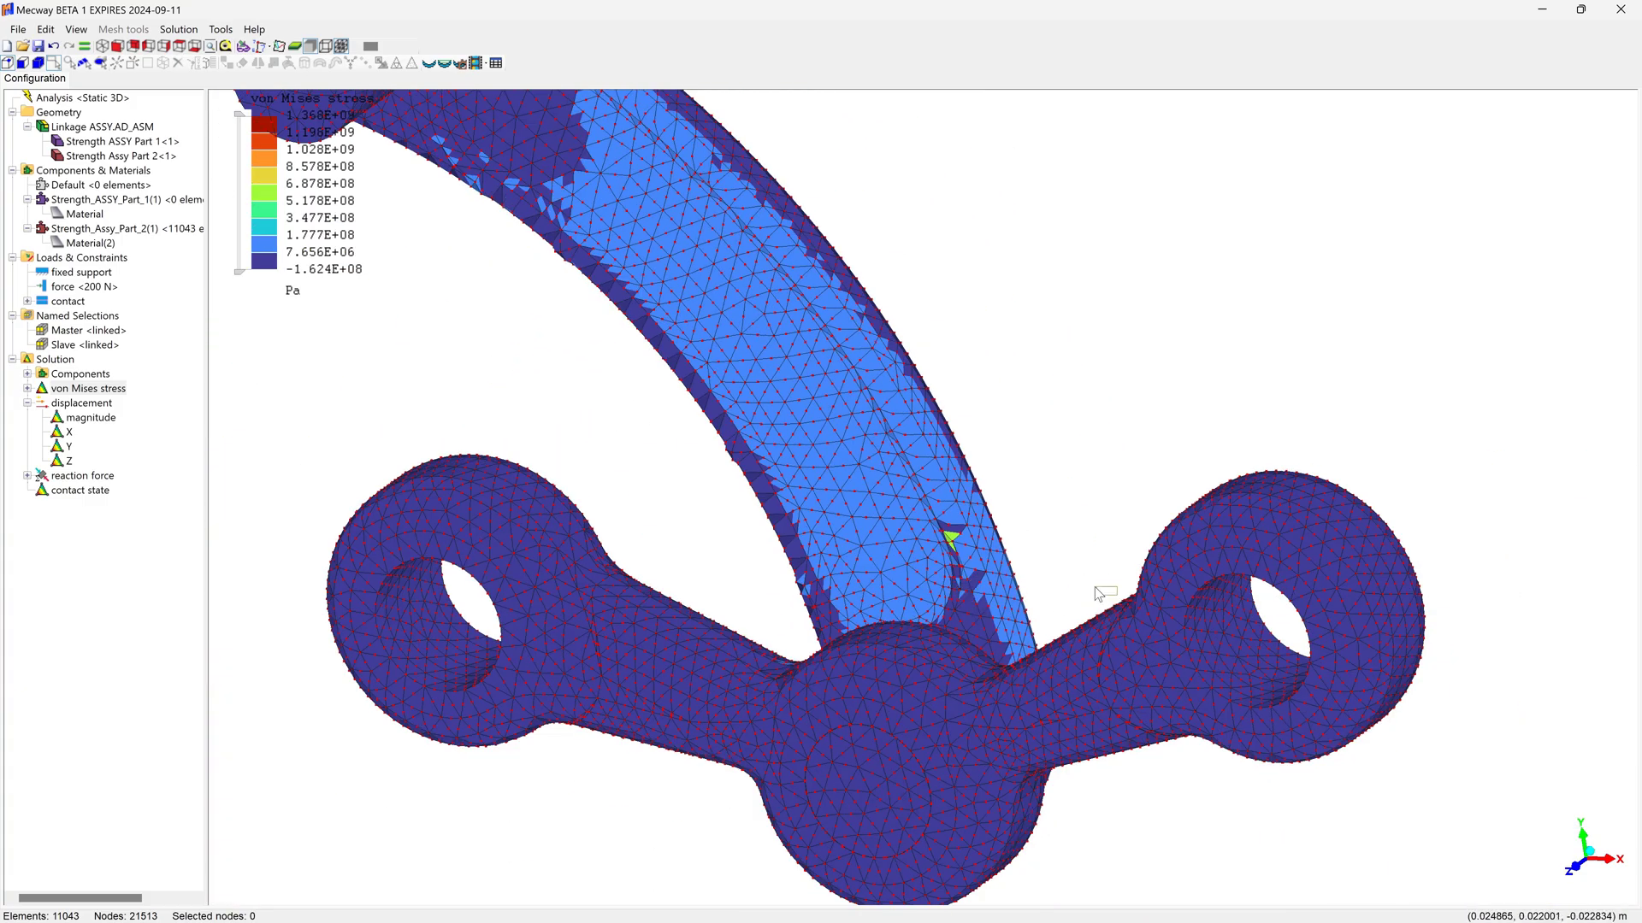
pyautogui.moveTo(1074, 535)
pyautogui.mouseDown()
pyautogui.moveTo(942, 587)
pyautogui.moveTo(1085, 525)
pyautogui.mouseUp()
pyautogui.scroll(-3, 983, 504)
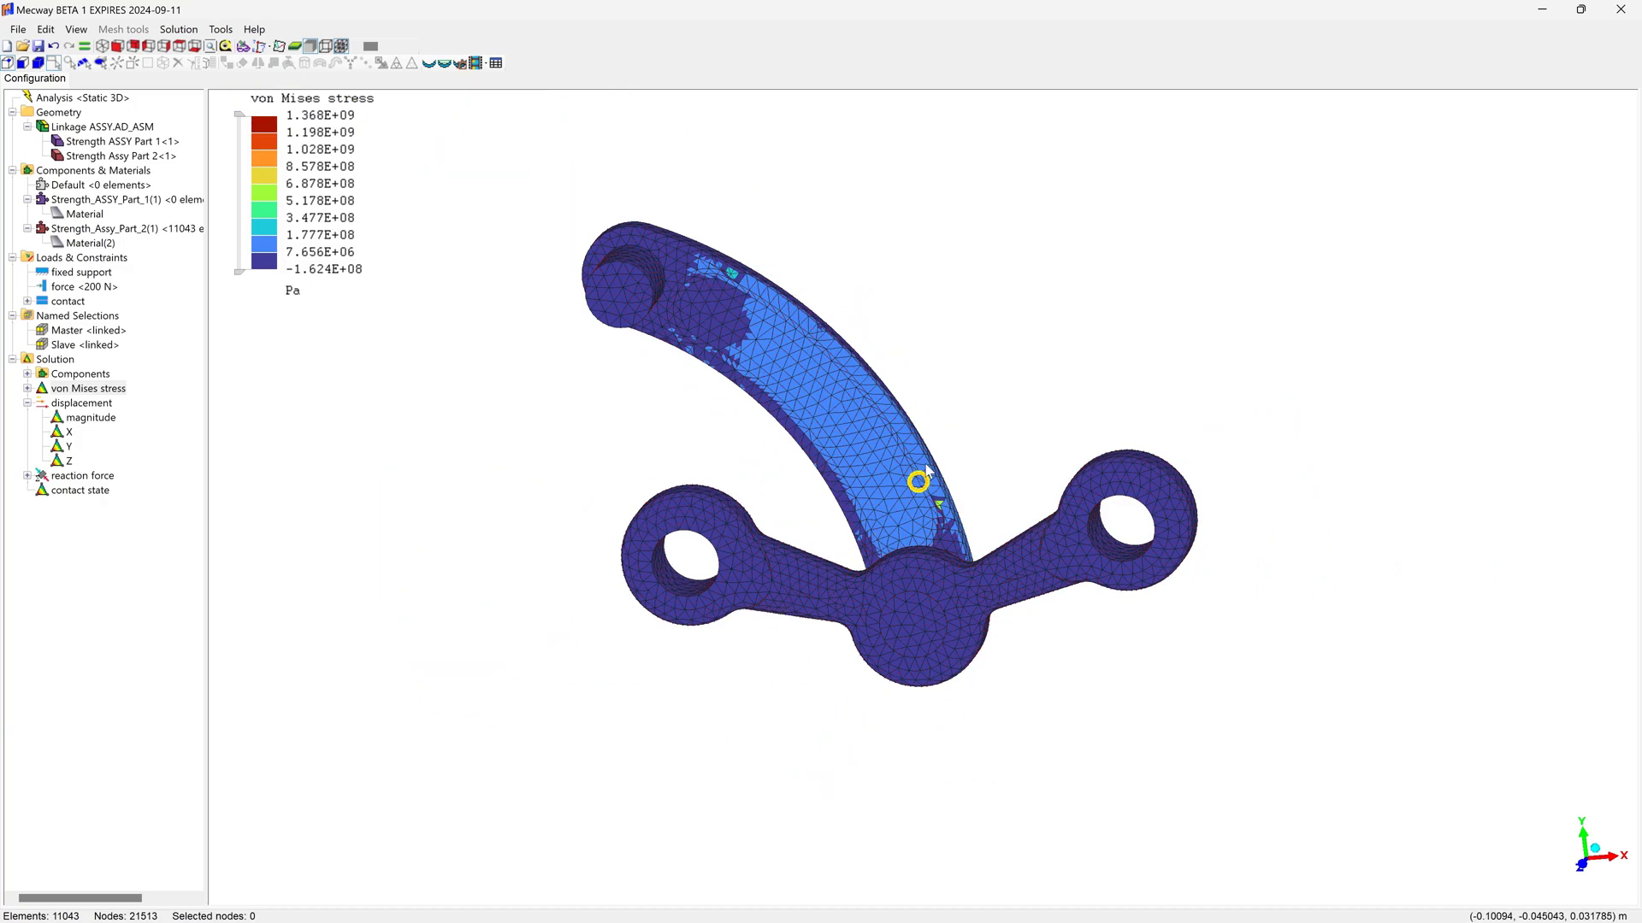
pyautogui.scroll(3, 909, 482)
pyautogui.scroll(-3, 855, 492)
pyautogui.scroll(5, 855, 493)
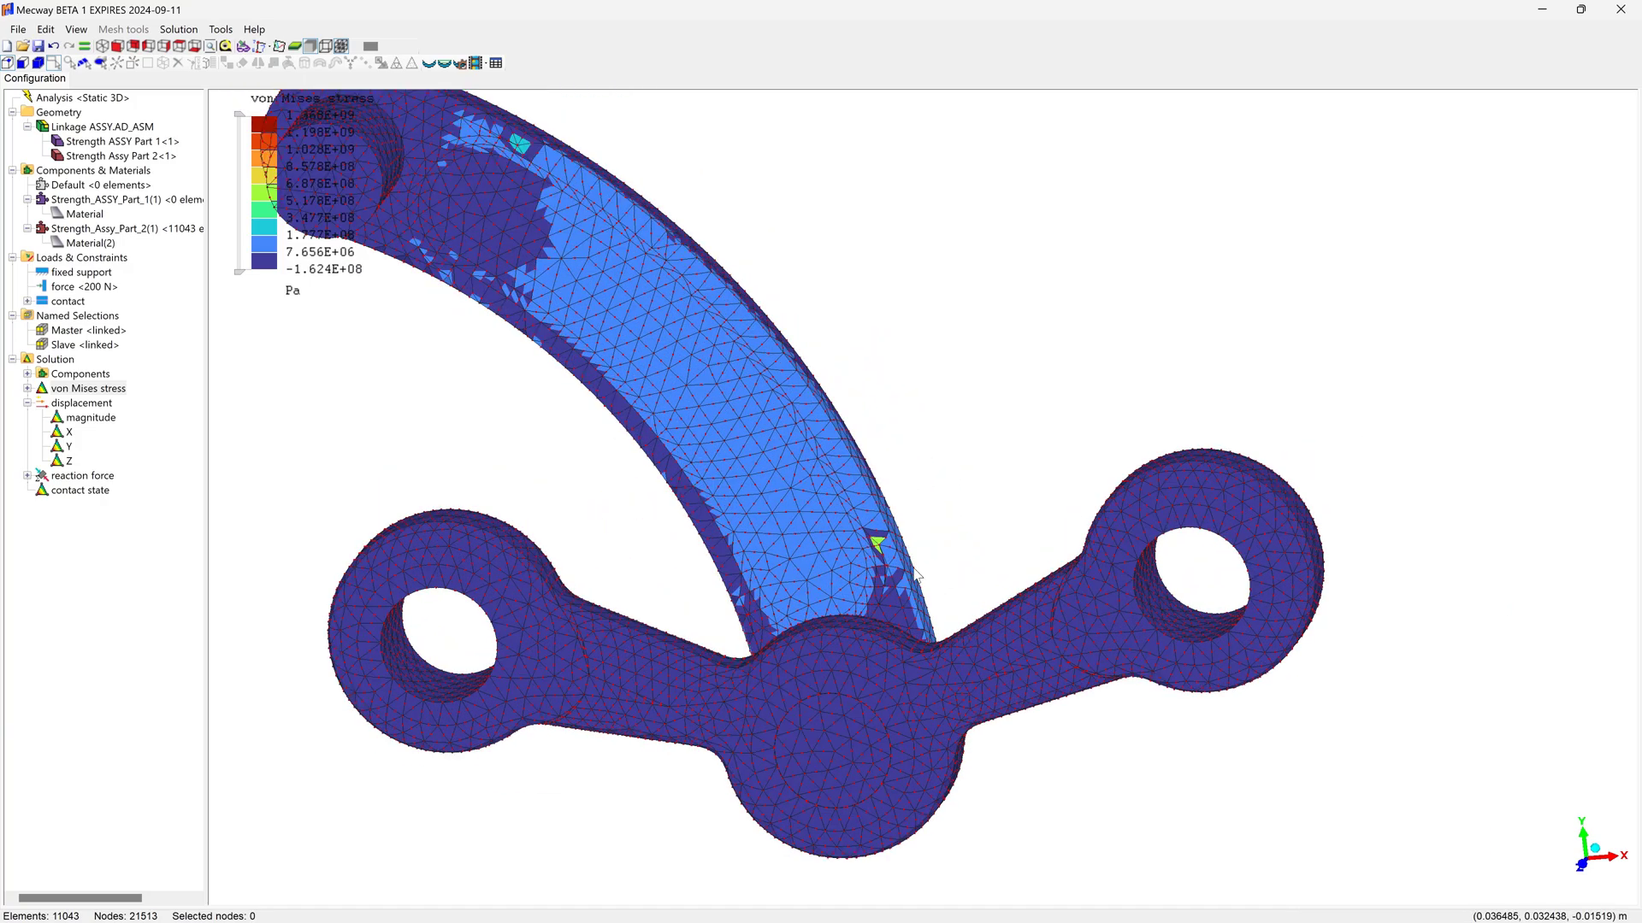
pyautogui.click(139, 142)
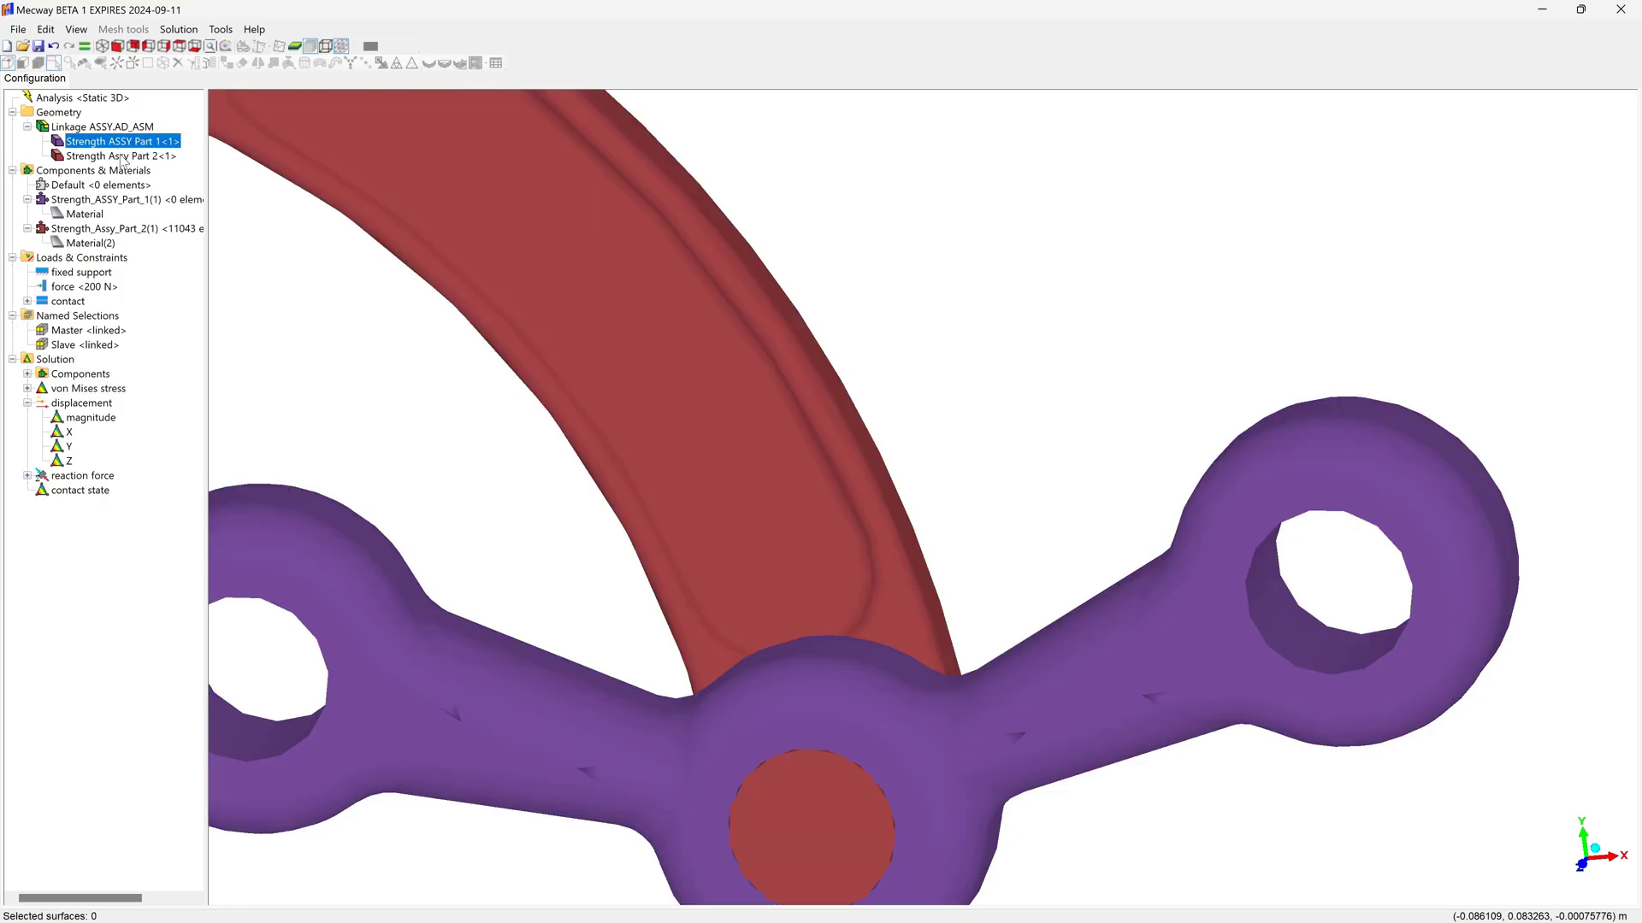
pyautogui.click(123, 158)
pyautogui.rightClick(117, 165)
pyautogui.click(140, 170)
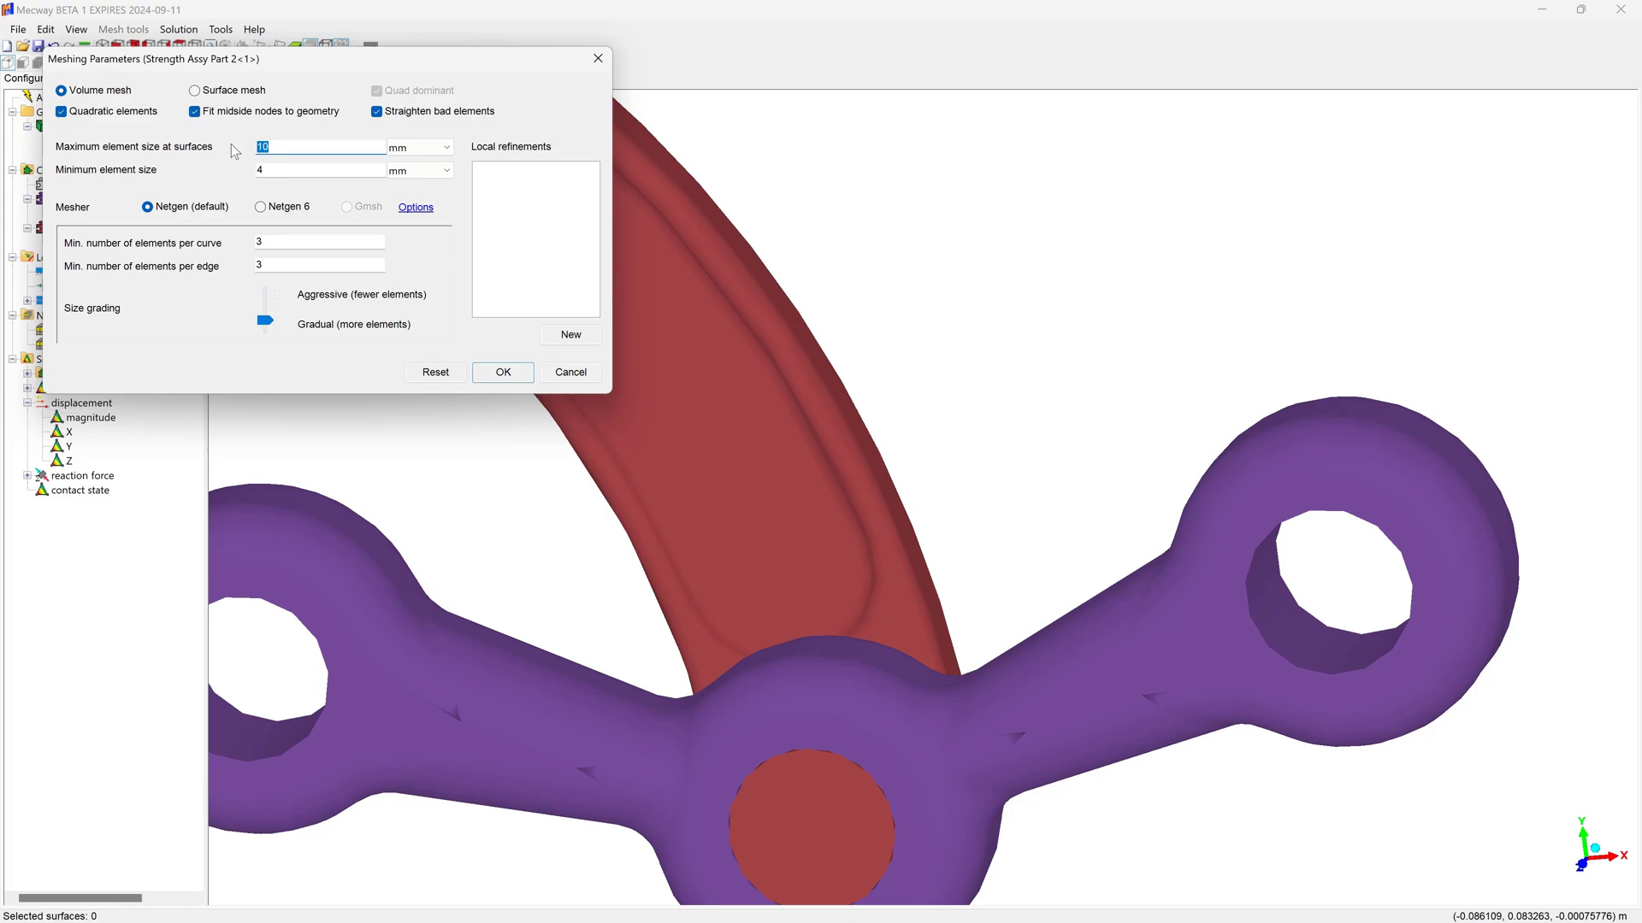
pyautogui.write('5')
pyautogui.press('Tab')
pyautogui.write('2')
pyautogui.click(503, 373)
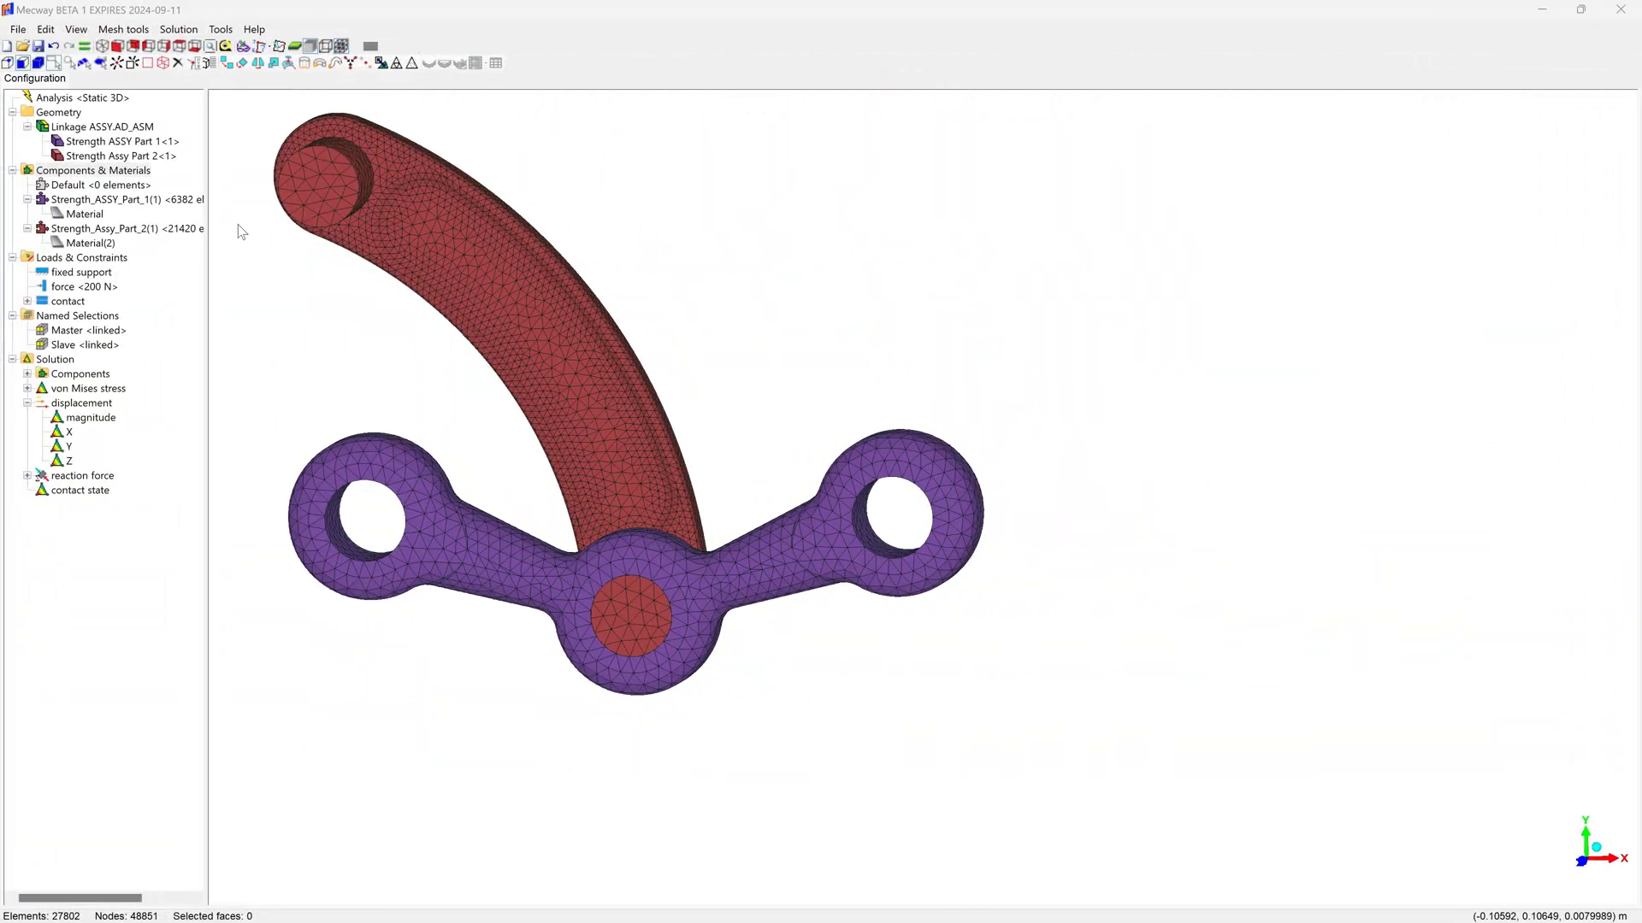
pyautogui.scroll(-3, 439, 410)
pyautogui.scroll(5, 855, 444)
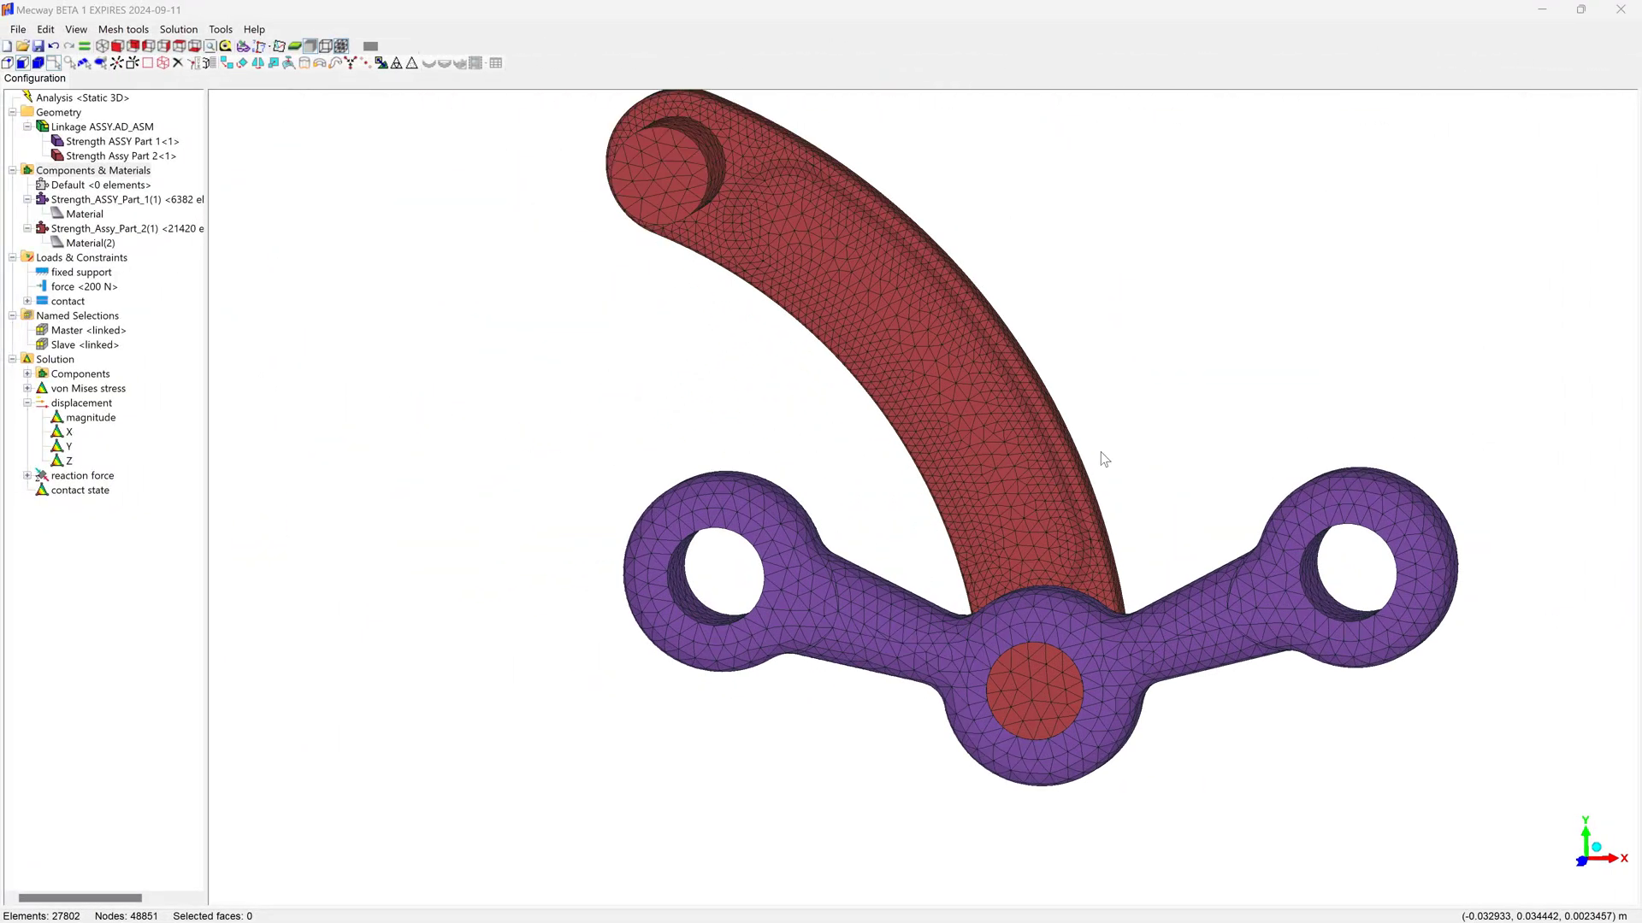
pyautogui.scroll(5, 1002, 483)
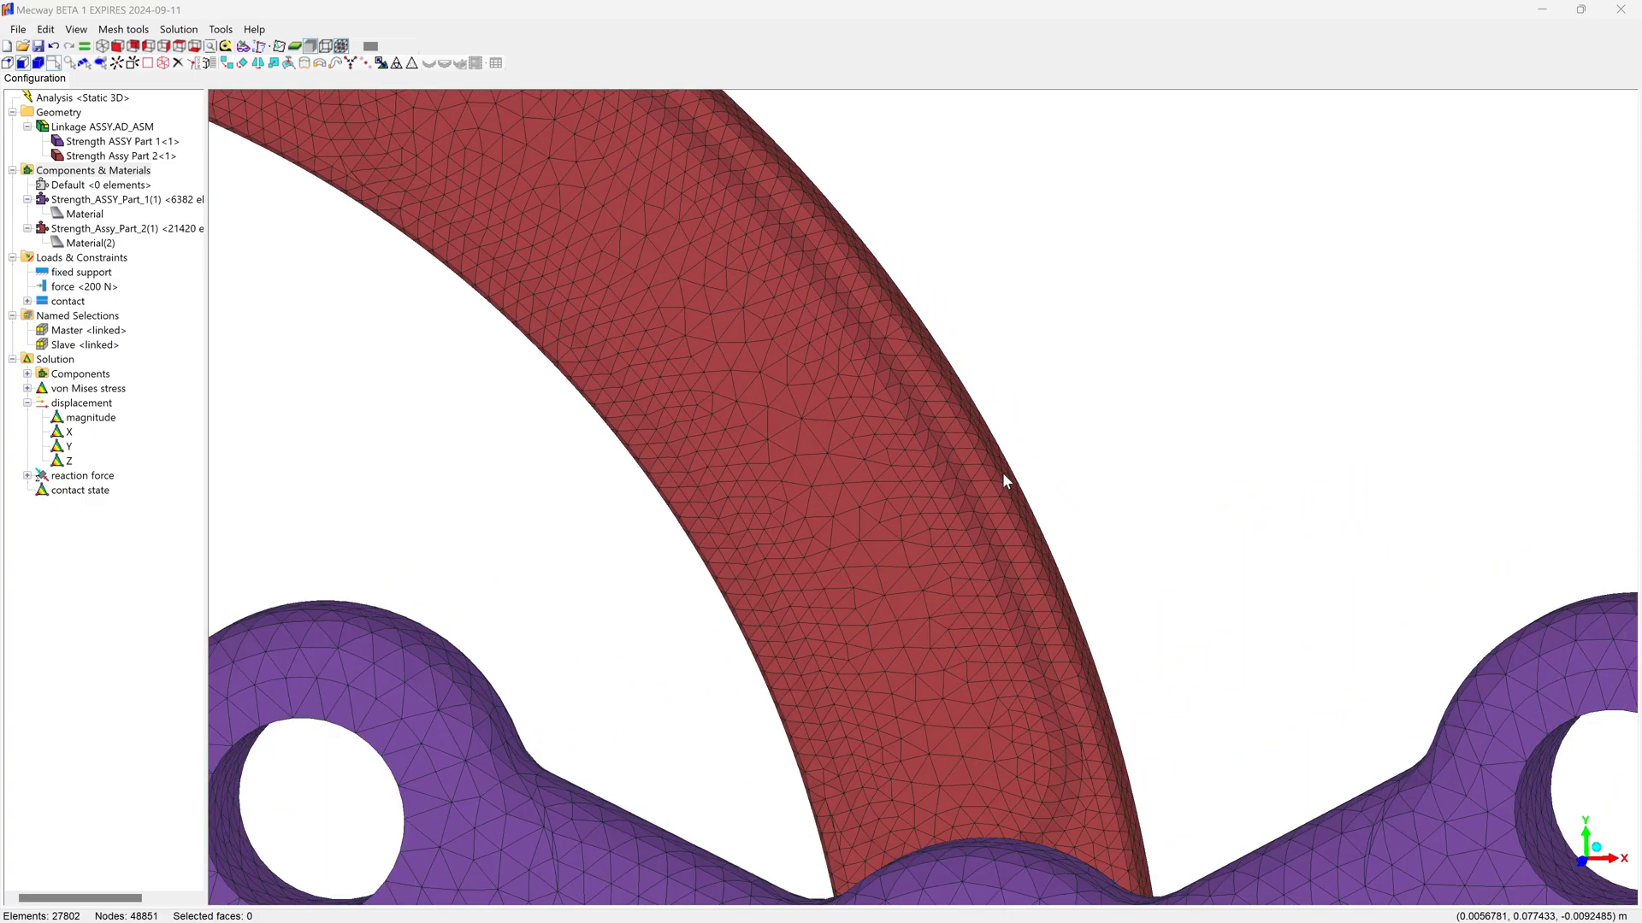
pyautogui.press('f')
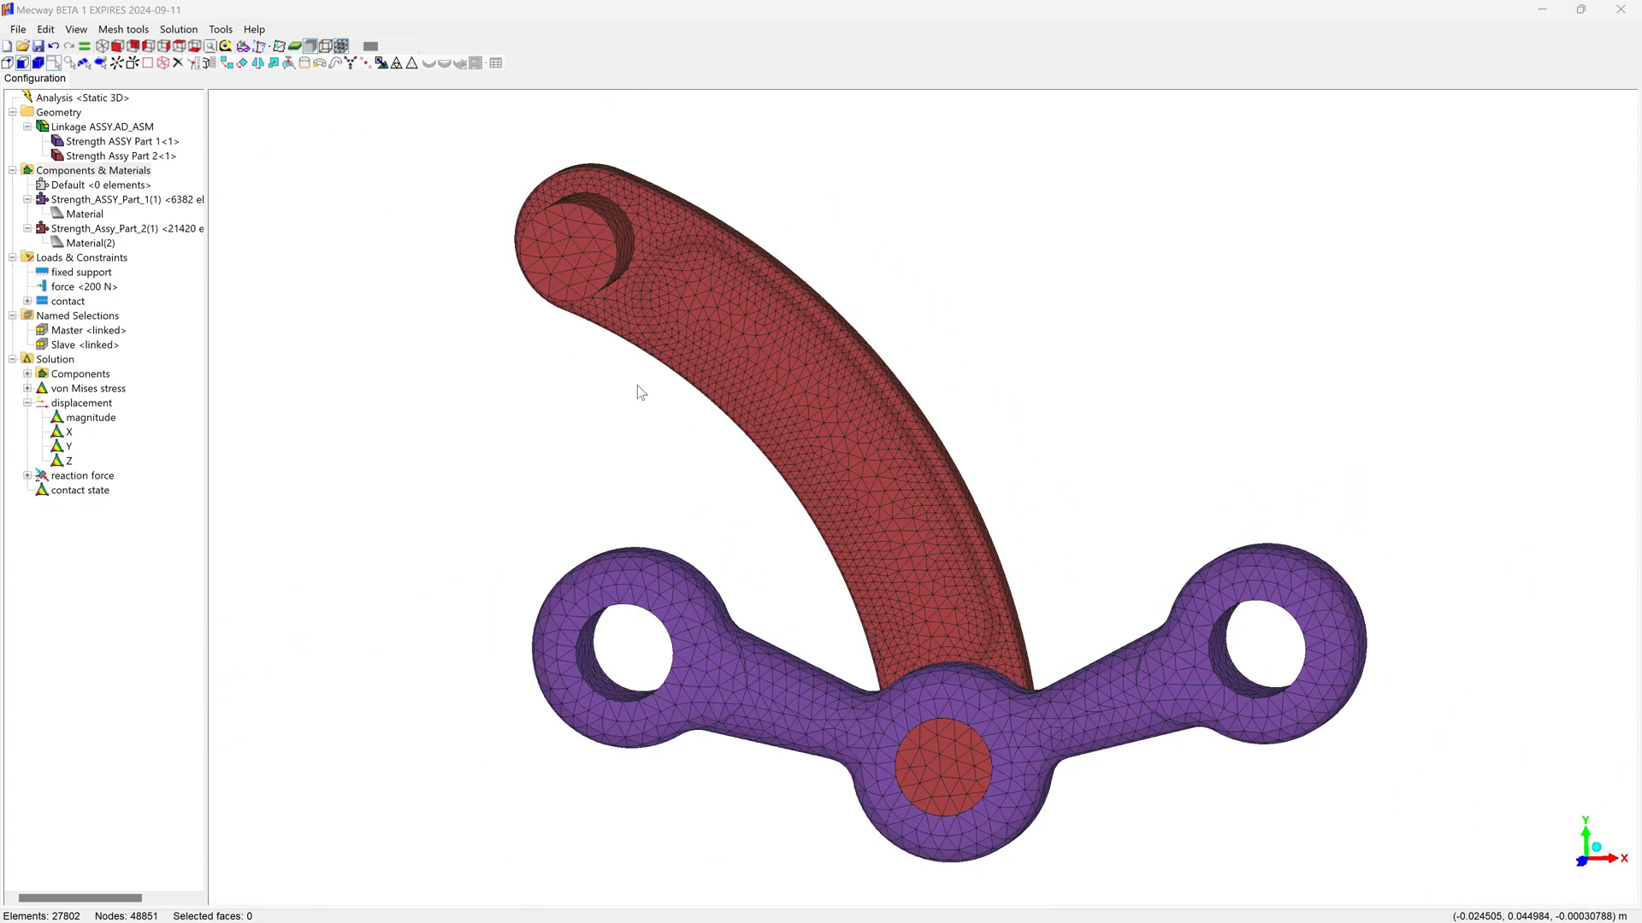
# Solve the static analysis and show the von Mises stress contour on the linkage
pyautogui.click(83, 47)
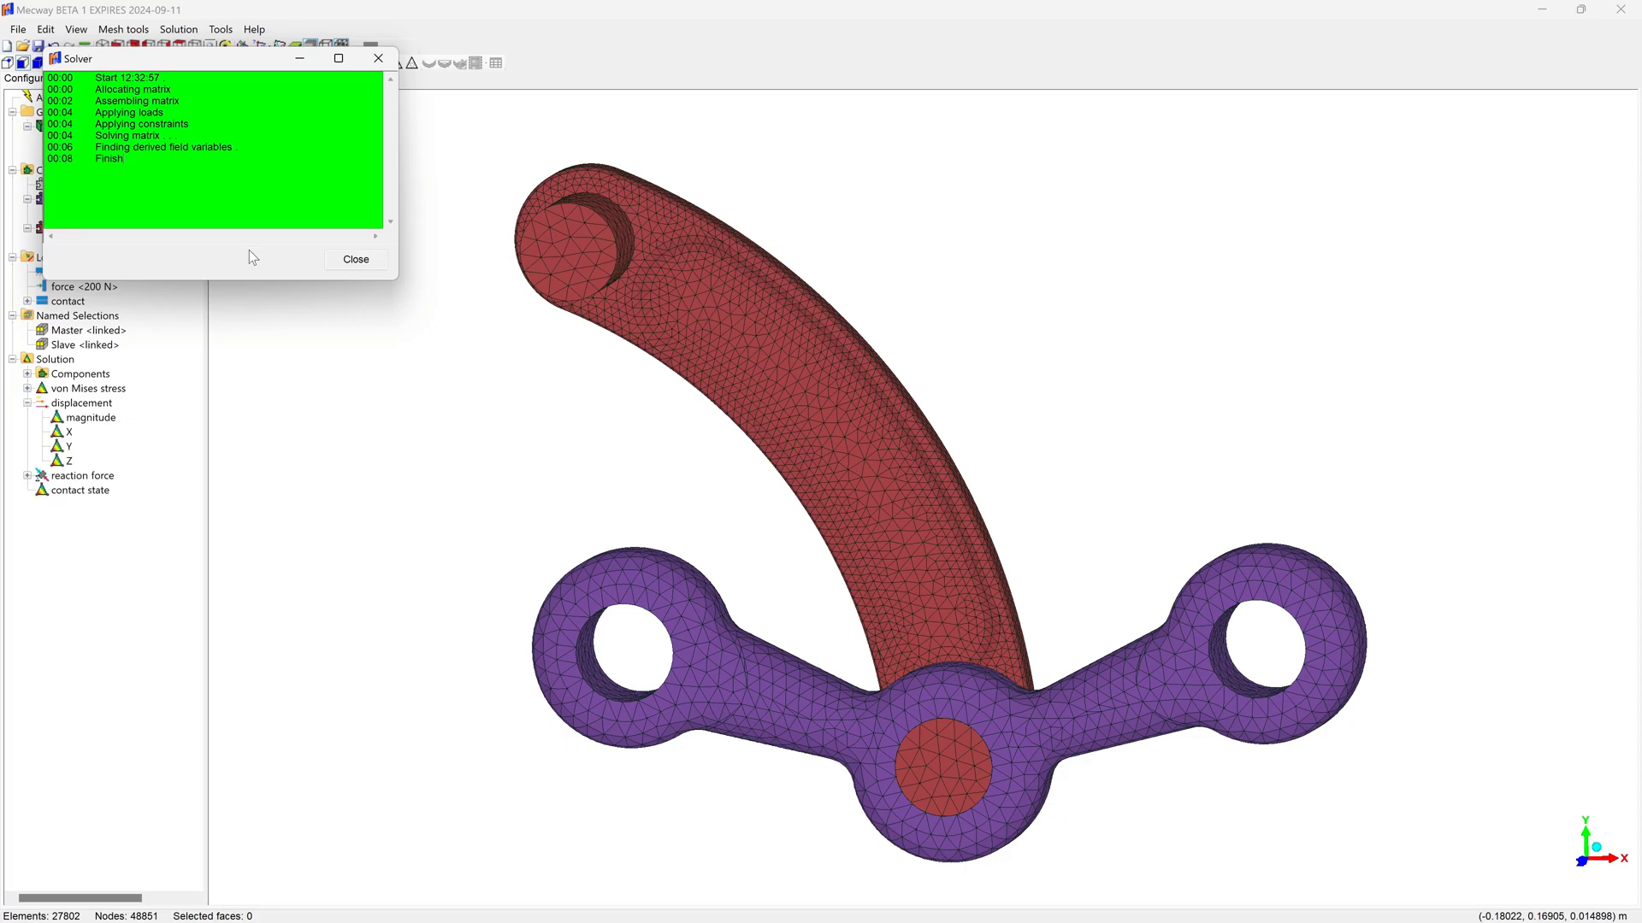
pyautogui.click(341, 261)
pyautogui.click(87, 390)
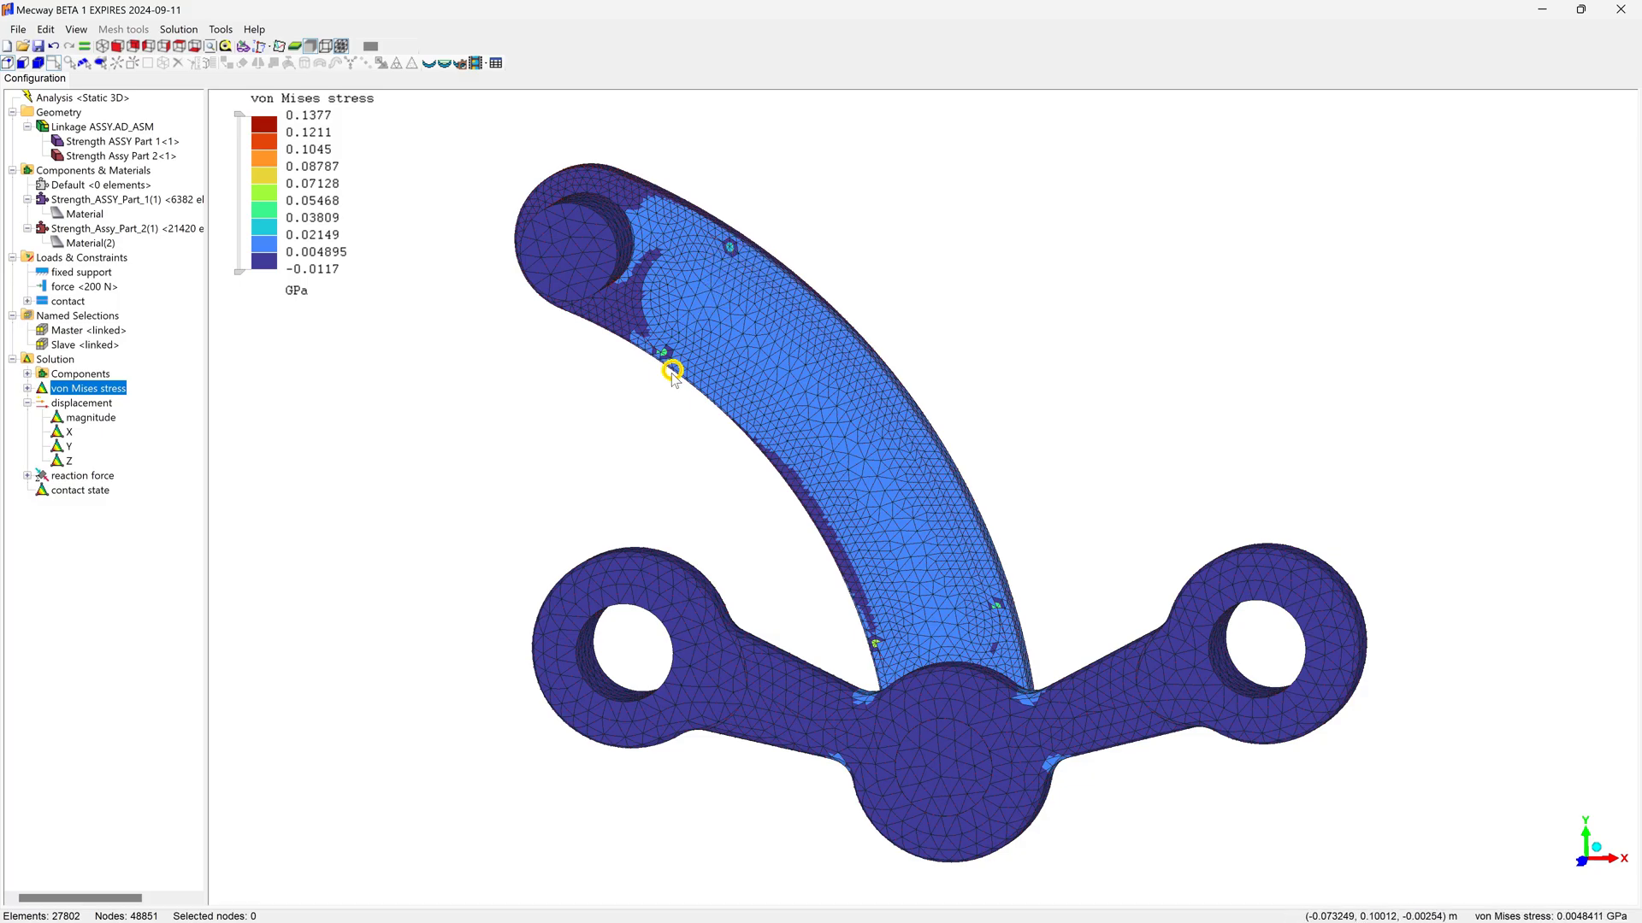
# Zoom in and probe the von Mises stress at the lower hub, peaking at 0.1377 GPa
pyautogui.scroll(5, 670, 367)
pyautogui.scroll(-6, 677, 373)
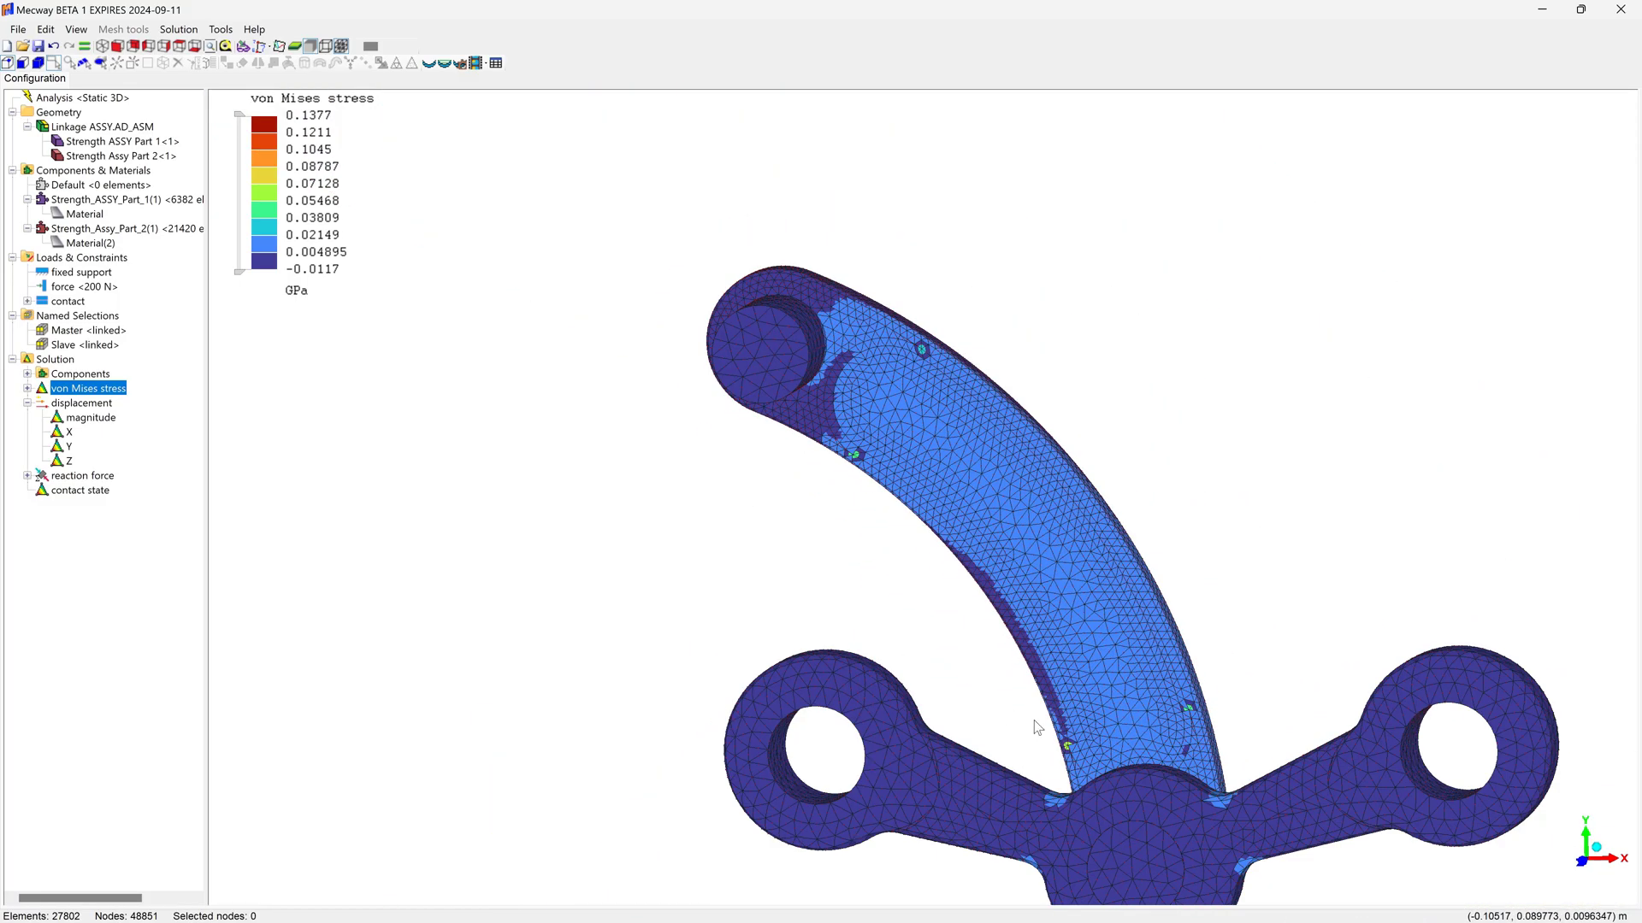
pyautogui.scroll(3, 1217, 805)
pyautogui.scroll(-6, 1218, 805)
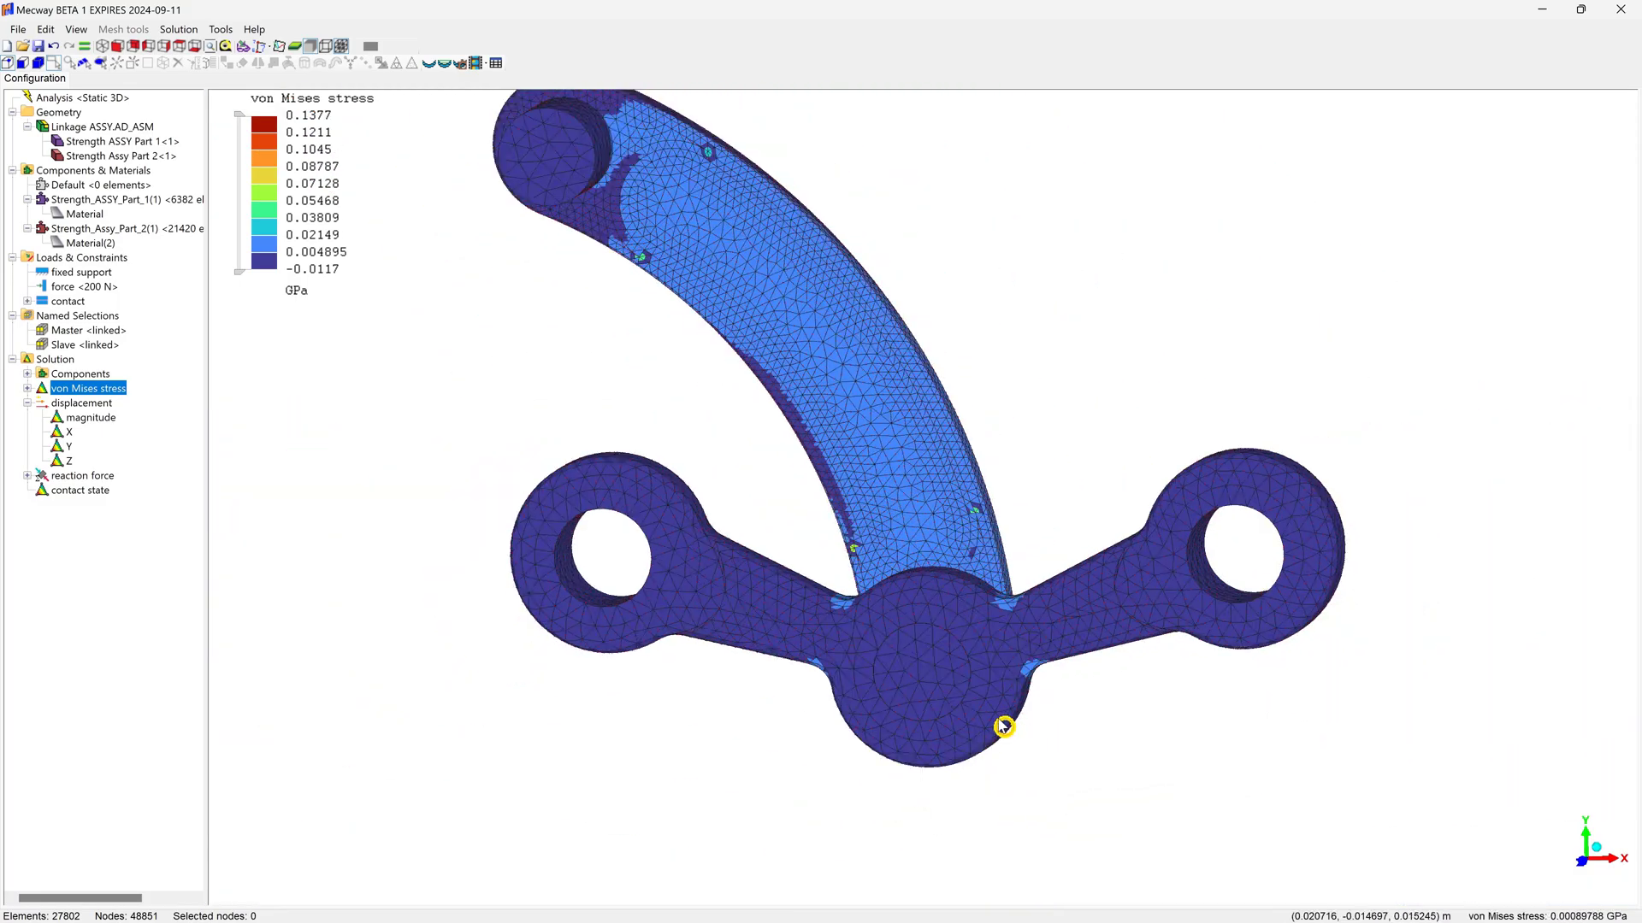
pyautogui.click(694, 258)
pyautogui.scroll(1, 694, 258)
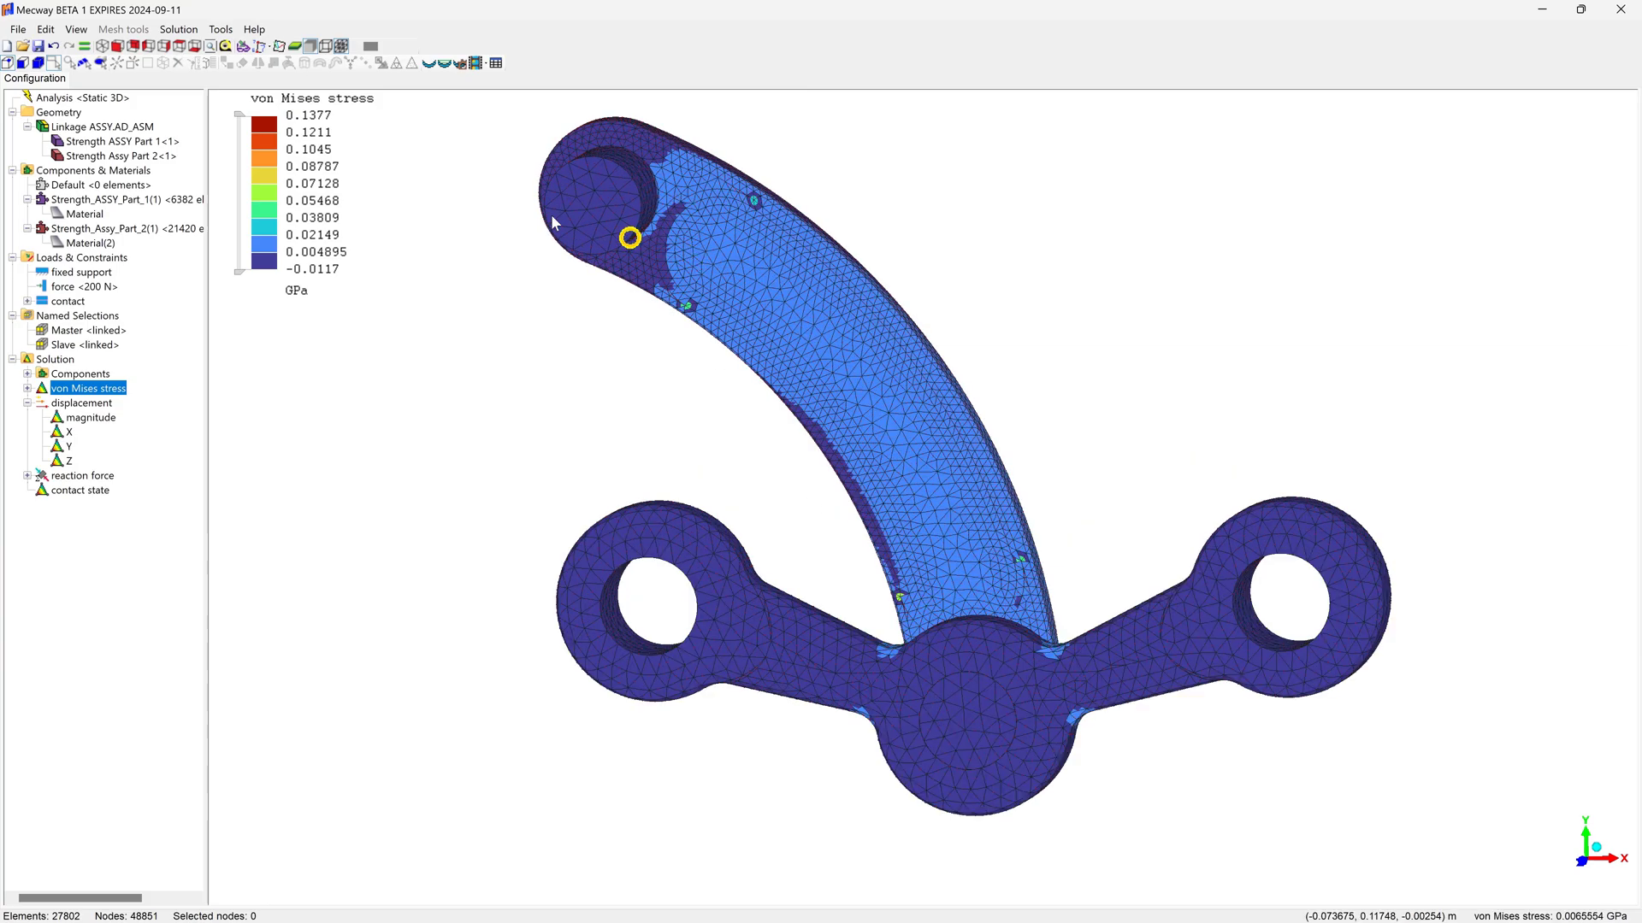
# Set Strength Assy Part 2's meshing parameters to 3 mm maximum and 1 mm minimum element size
pyautogui.rightClick(100, 160)
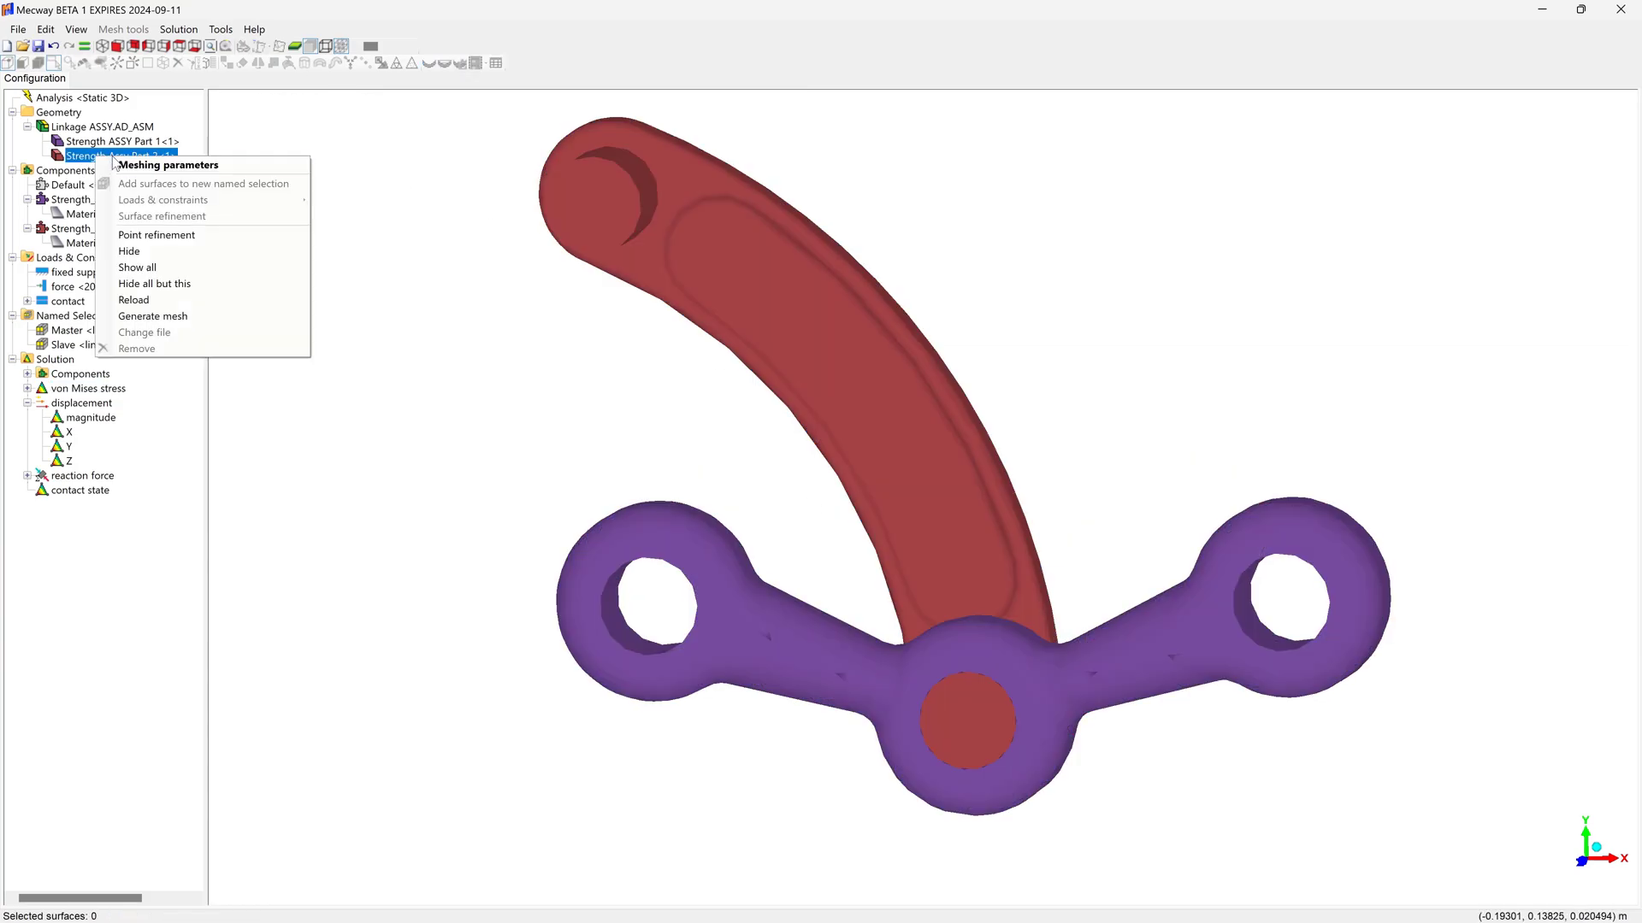
pyautogui.click(128, 167)
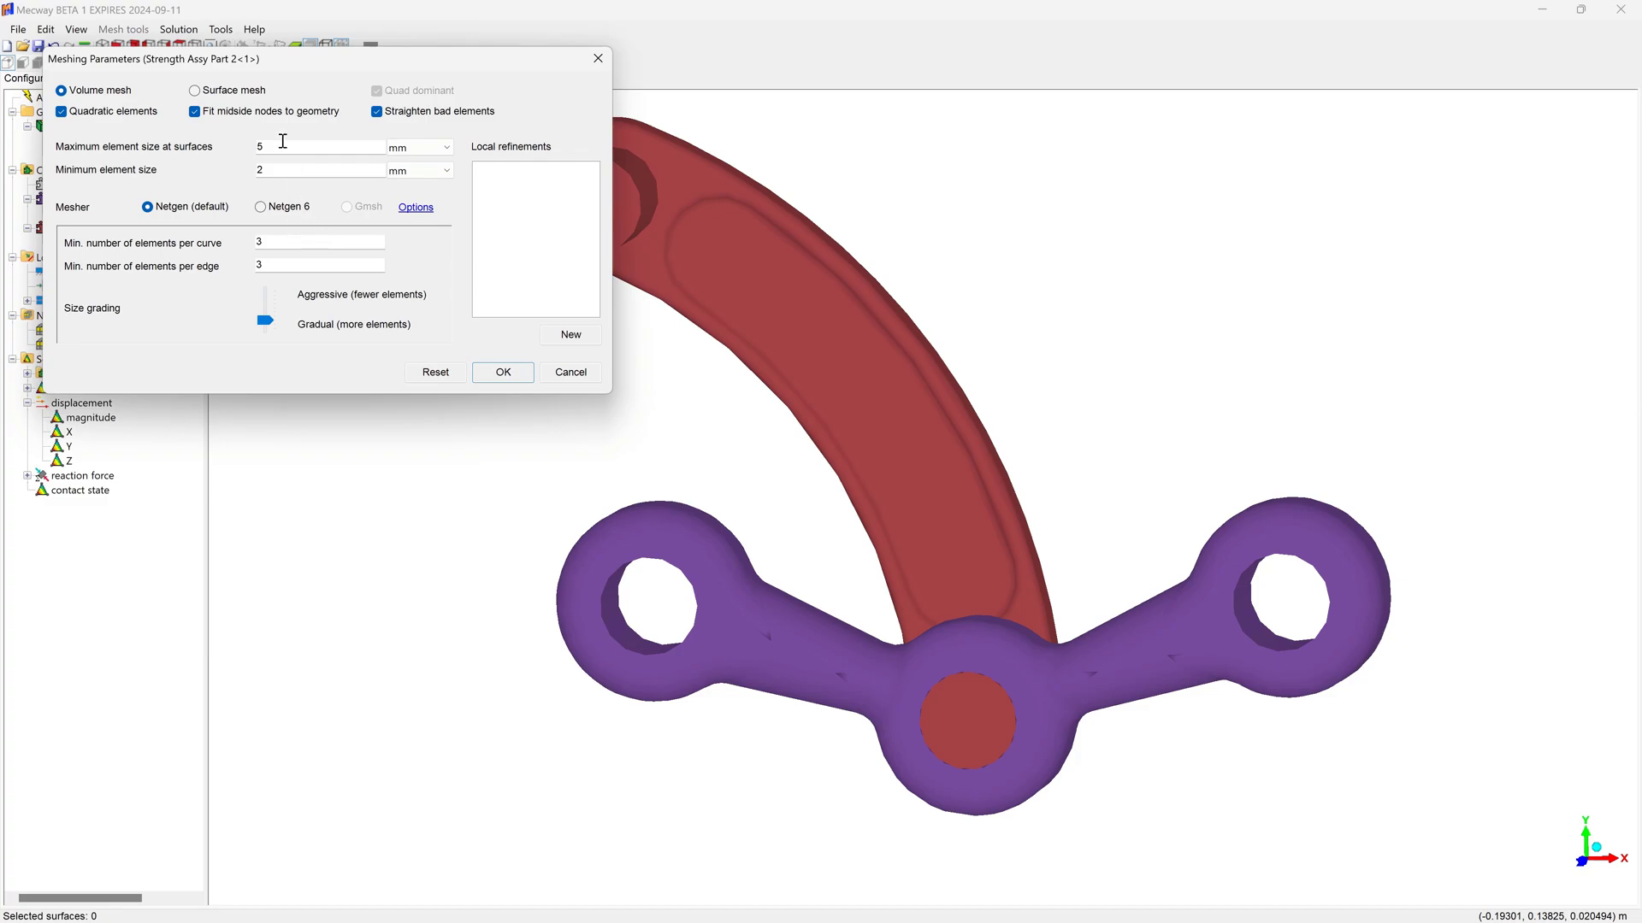
pyautogui.press('BackSpace')
pyautogui.write('4')
pyautogui.press('Tab')
pyautogui.press('Tab')
pyautogui.write('1')
pyautogui.doubleClick(302, 147)
pyautogui.click(503, 372)
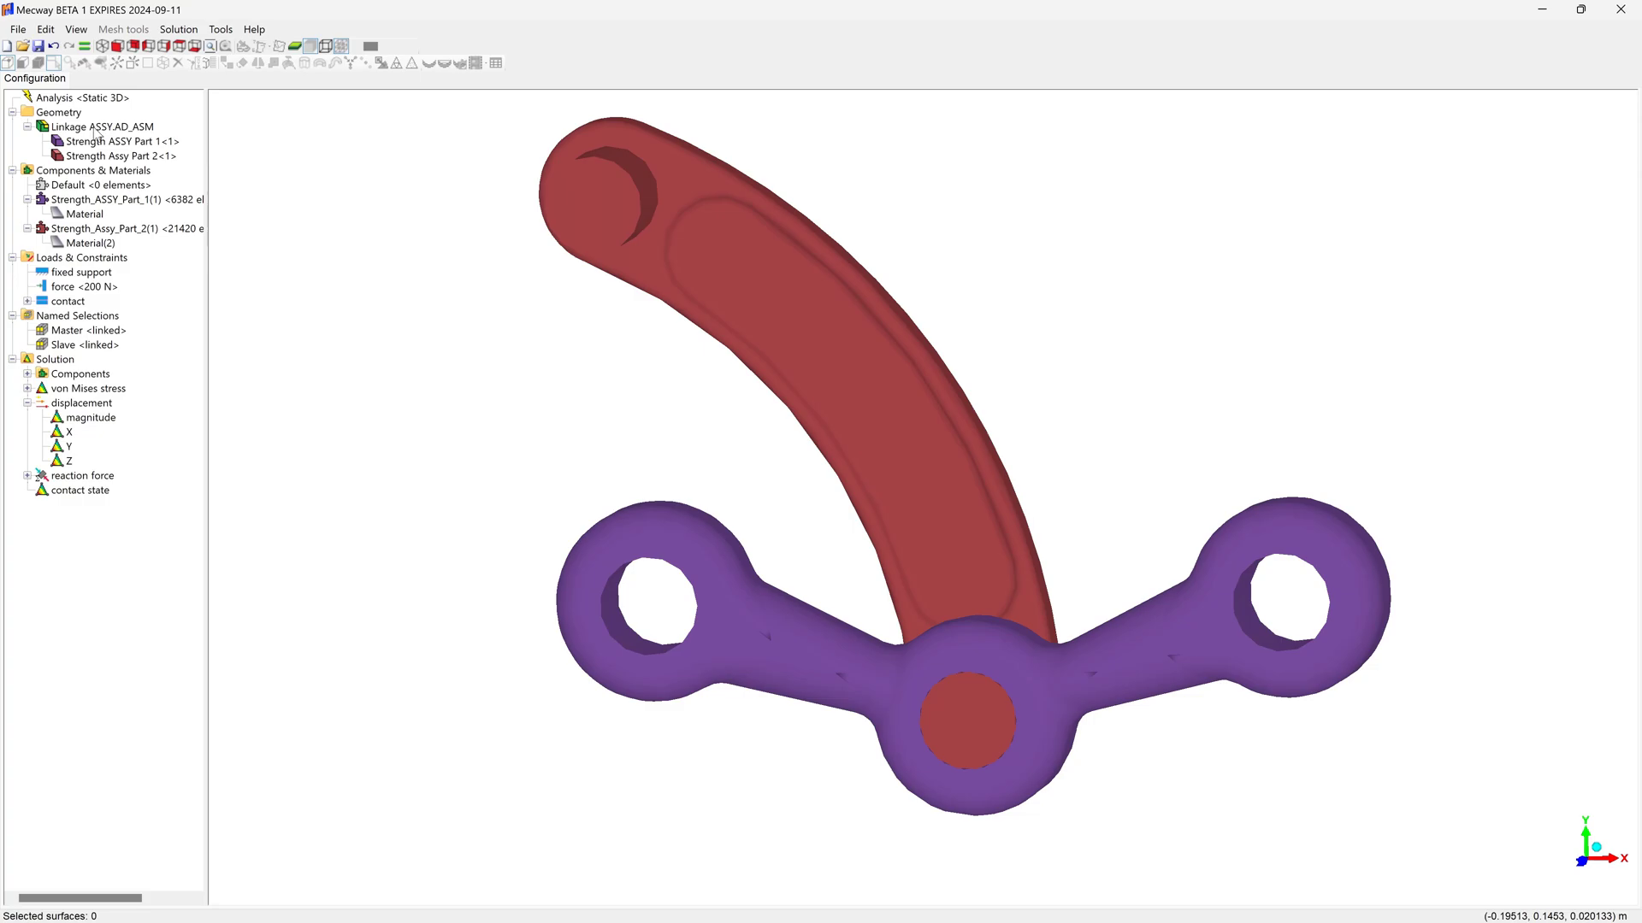
# Reopen Part 2's meshing parameters to confirm the 3 mm / 1 mm element sizes
pyautogui.rightClick(88, 155)
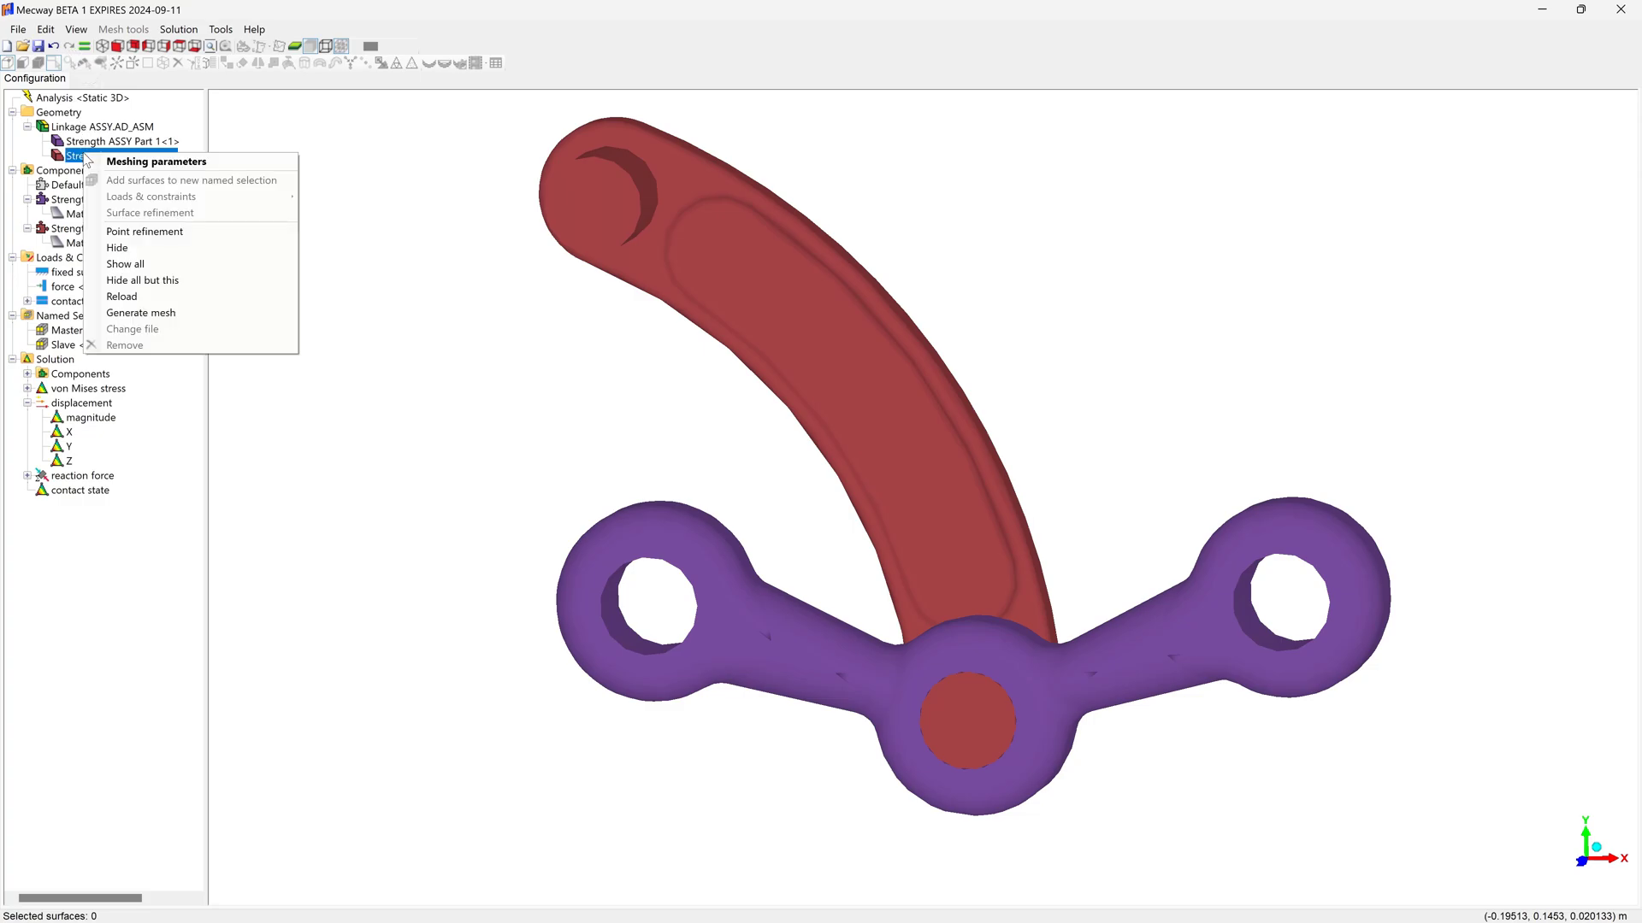
pyautogui.click(120, 161)
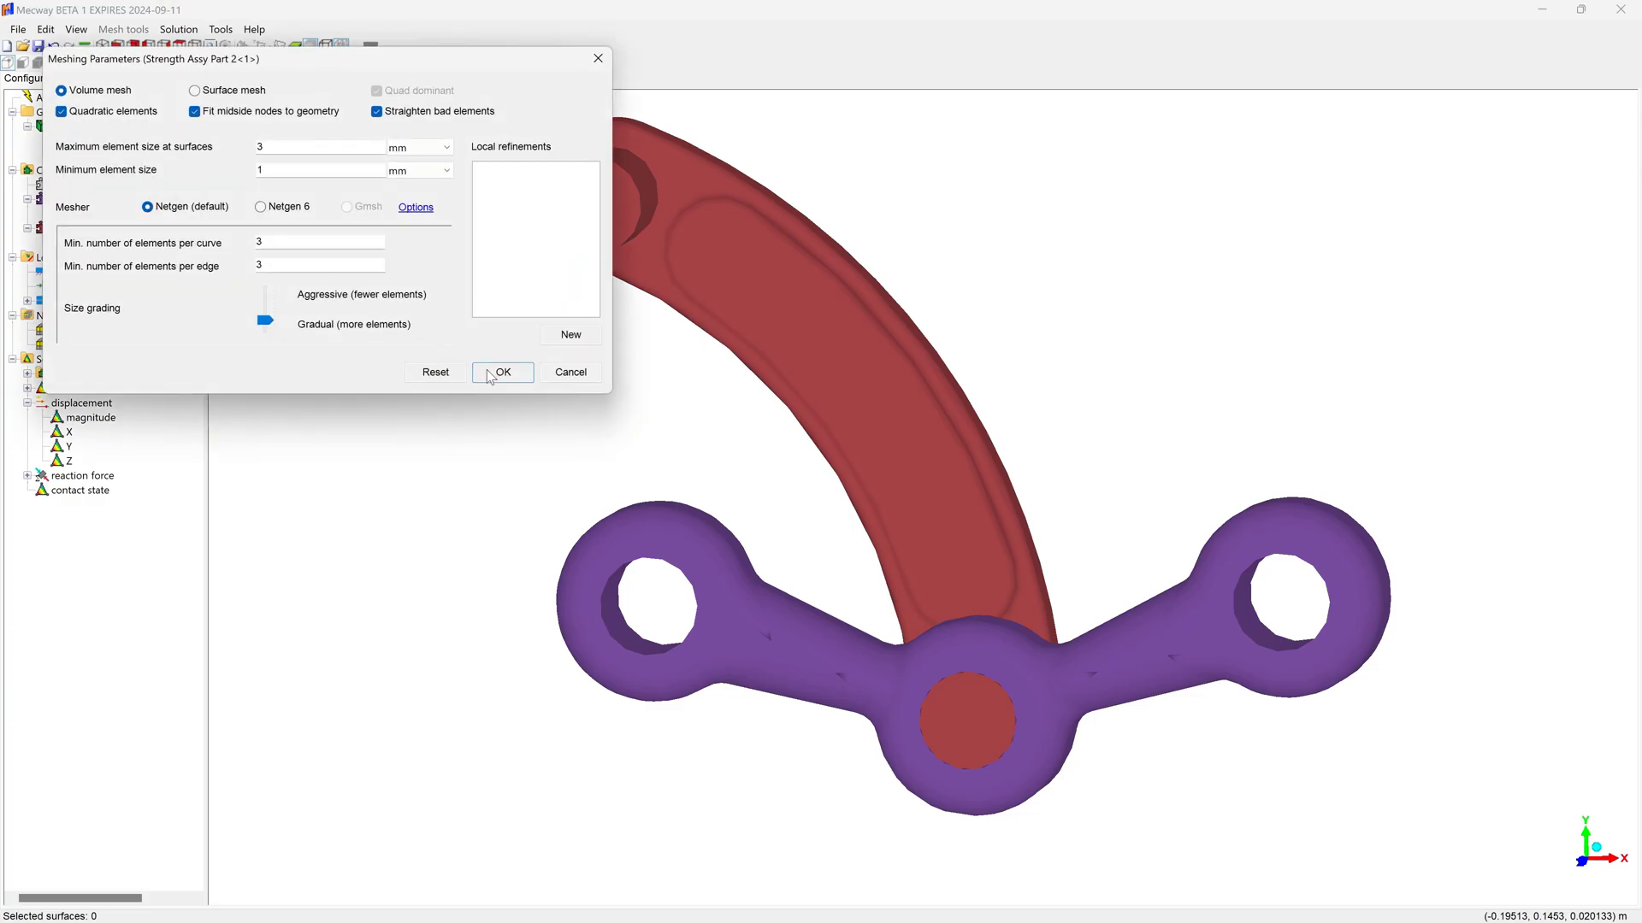
pyautogui.click(550, 372)
pyautogui.rightClick(121, 160)
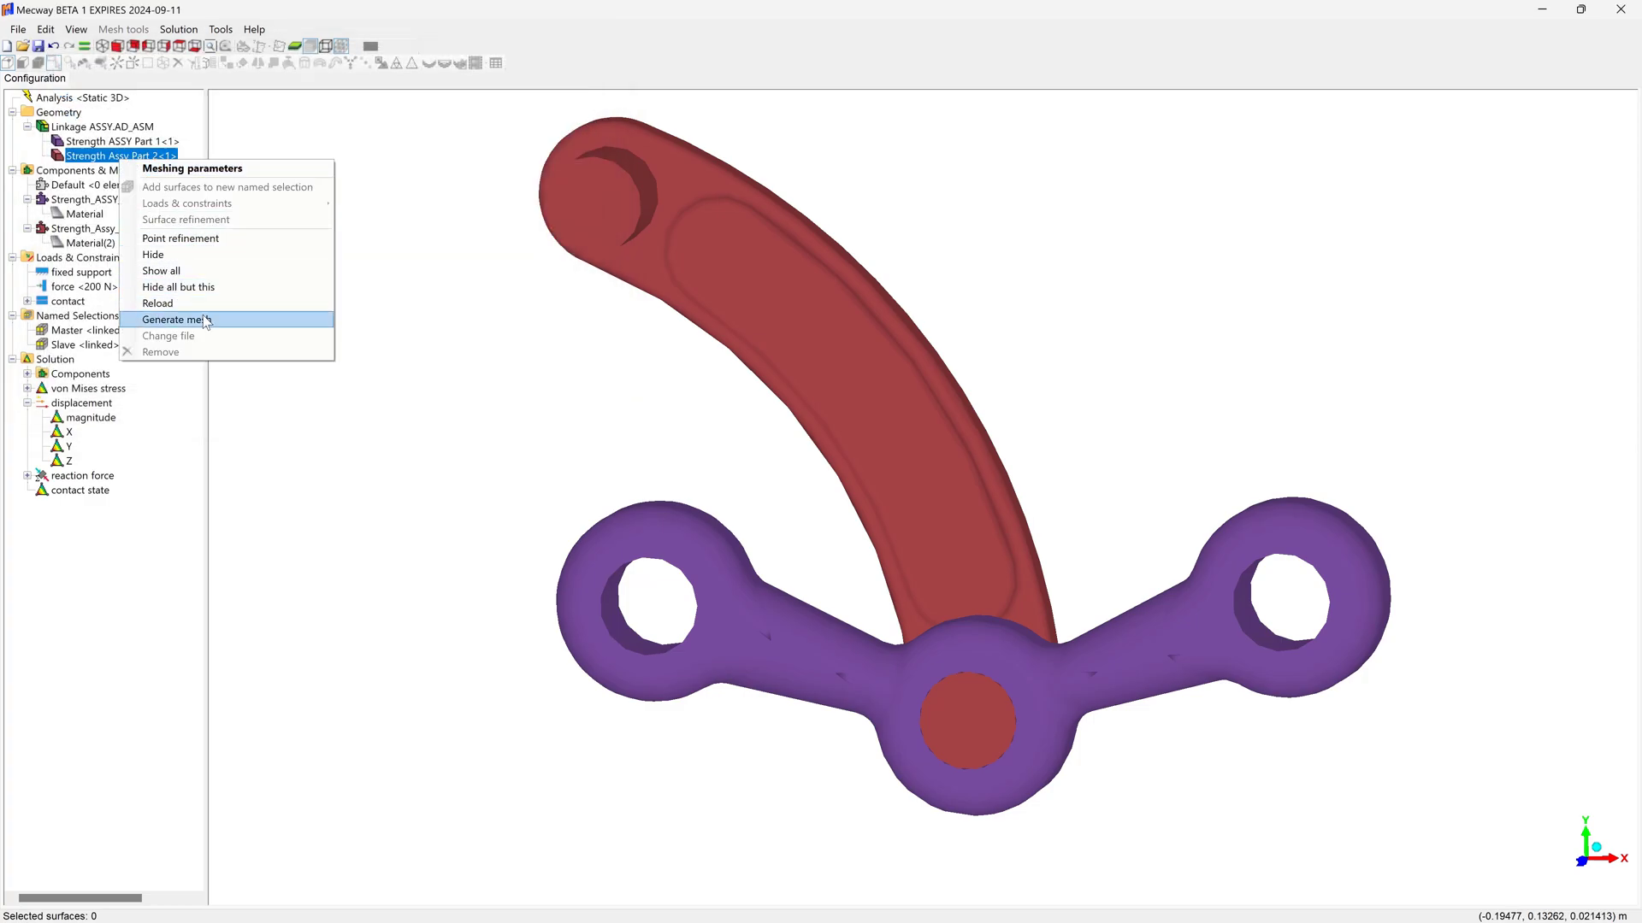
# Regenerate Part 2's finer mesh, re-solve, and show the von Mises stress contour
pyautogui.click(176, 319)
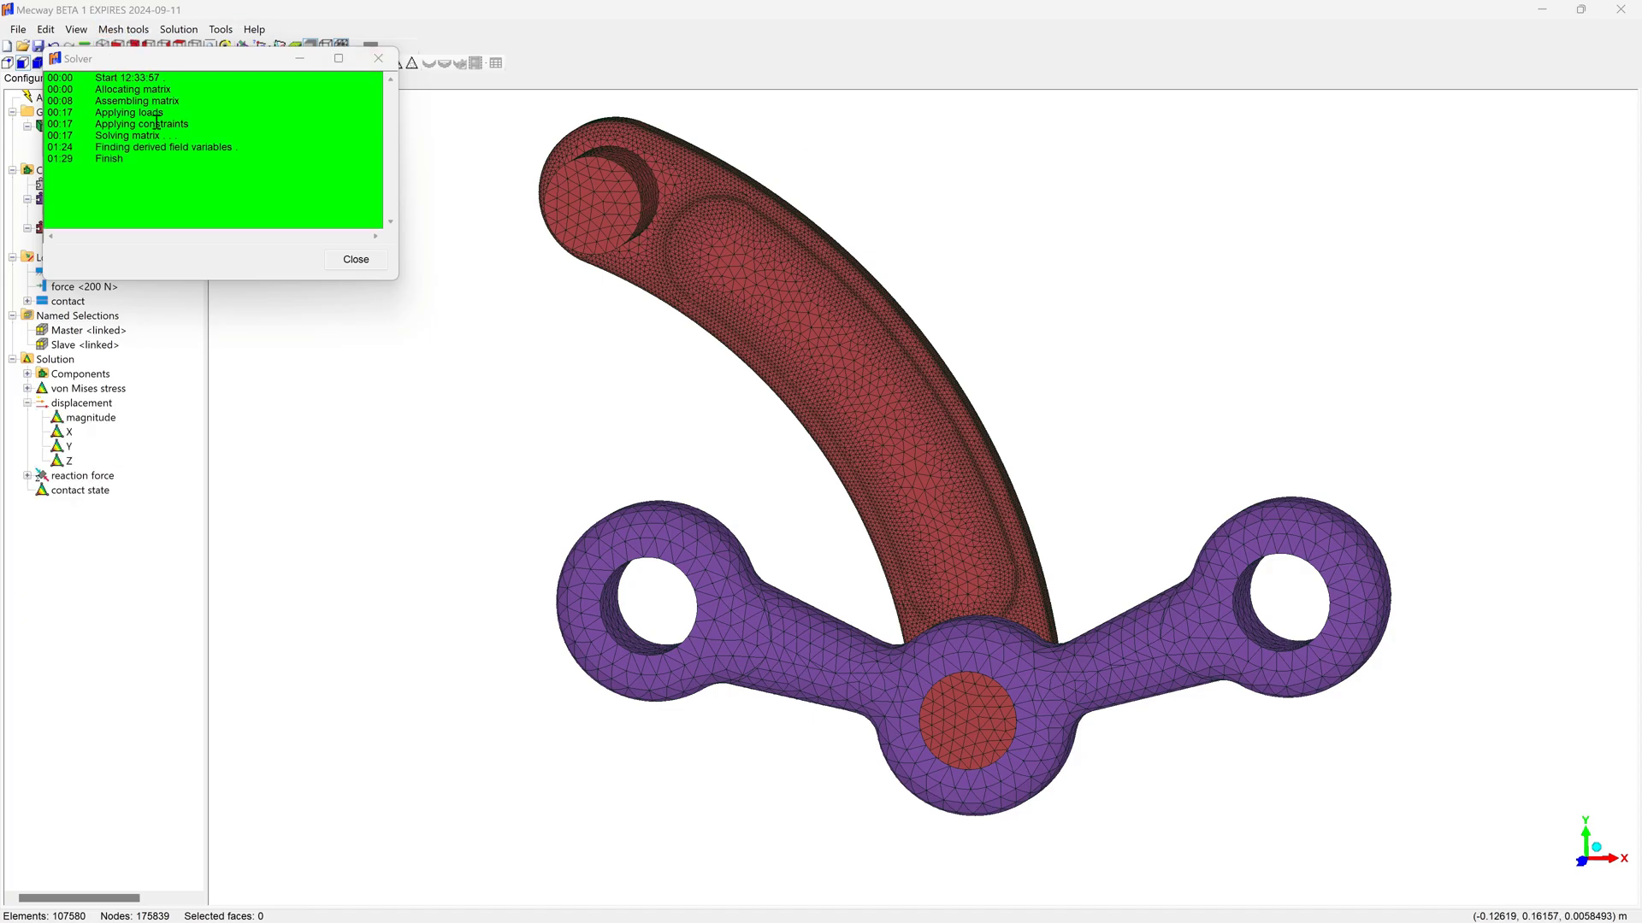
pyautogui.click(356, 260)
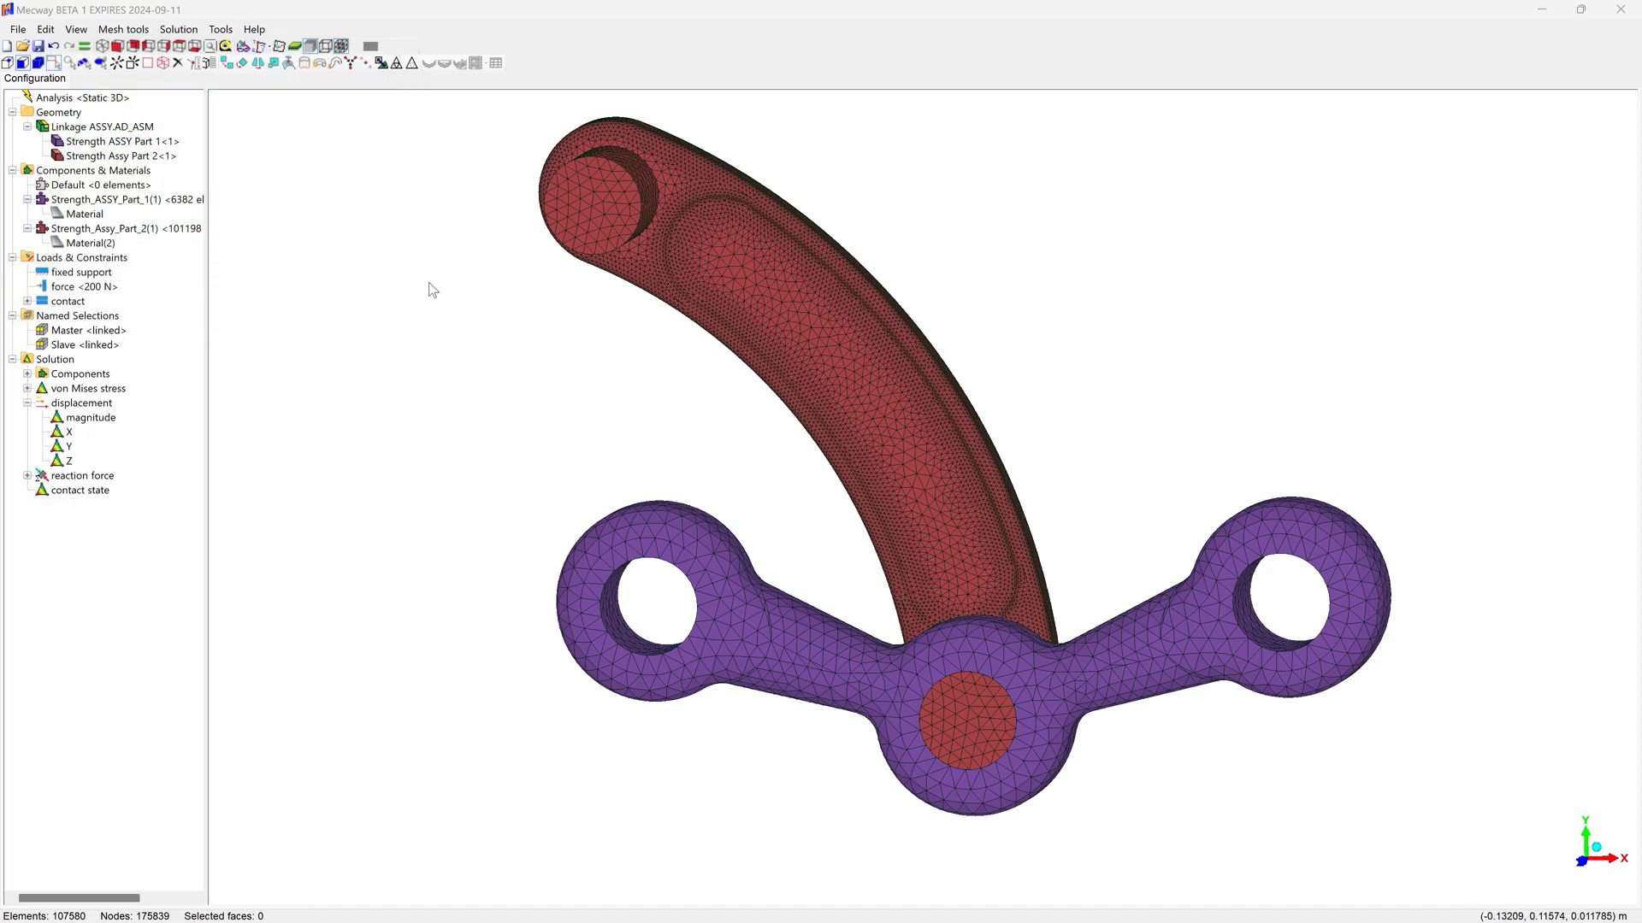
pyautogui.click(70, 391)
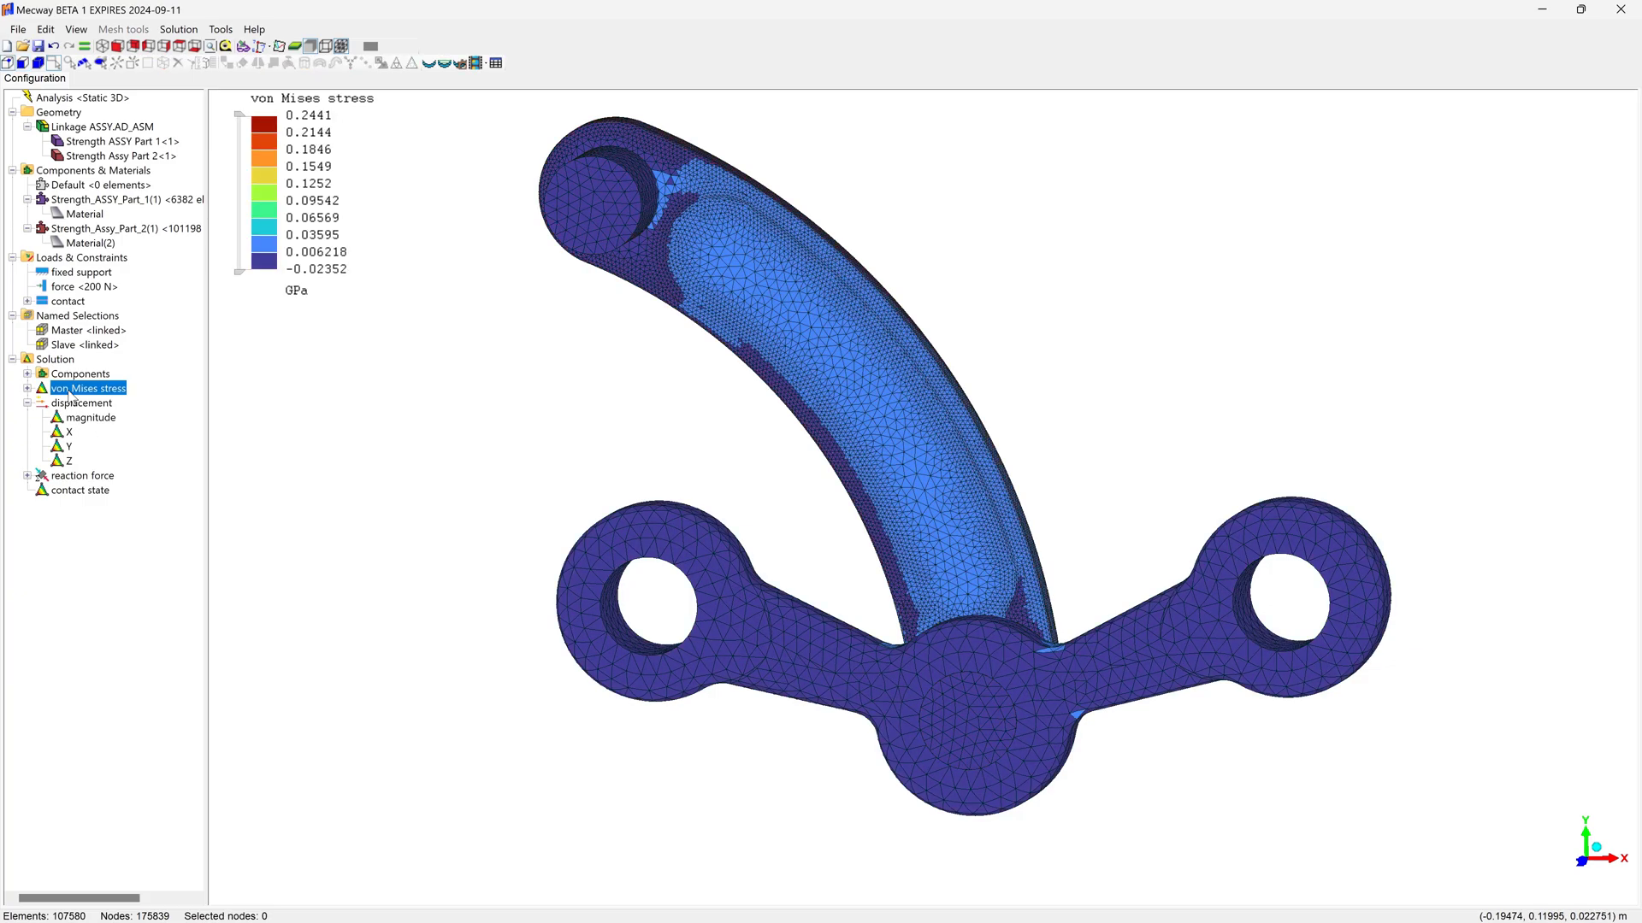
# Zoom in and probe the arm's stress on the refined 0.2441 GPa contour, then clear the picked node
pyautogui.scroll(4, 726, 221)
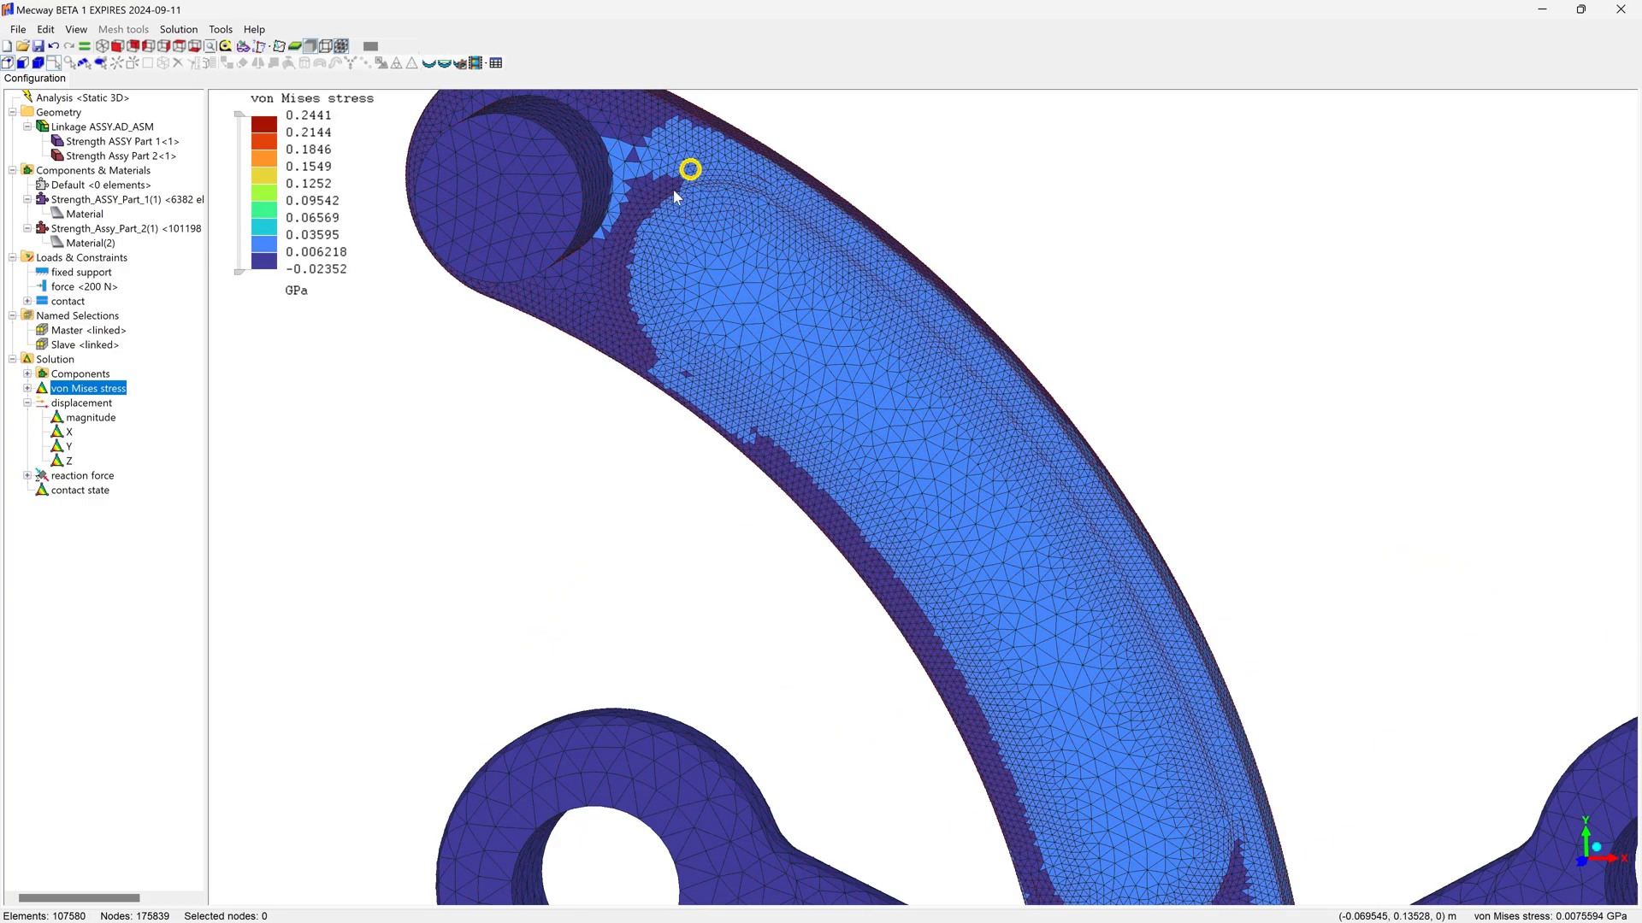
pyautogui.scroll(-3, 904, 436)
pyautogui.scroll(3, 832, 362)
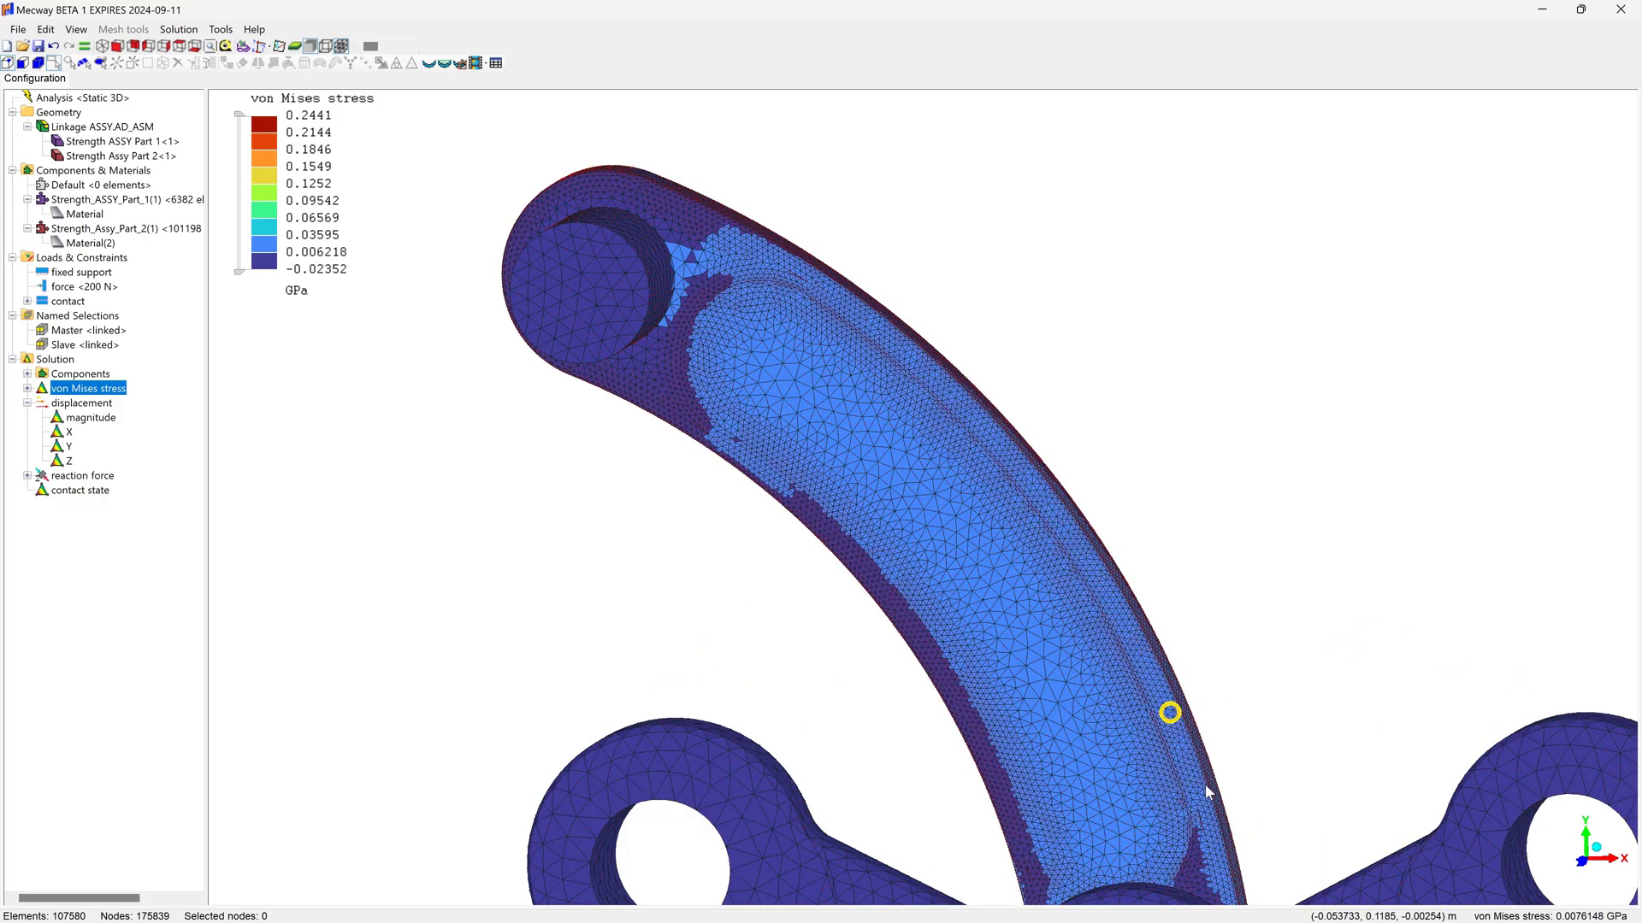
pyautogui.scroll(-3, 953, 752)
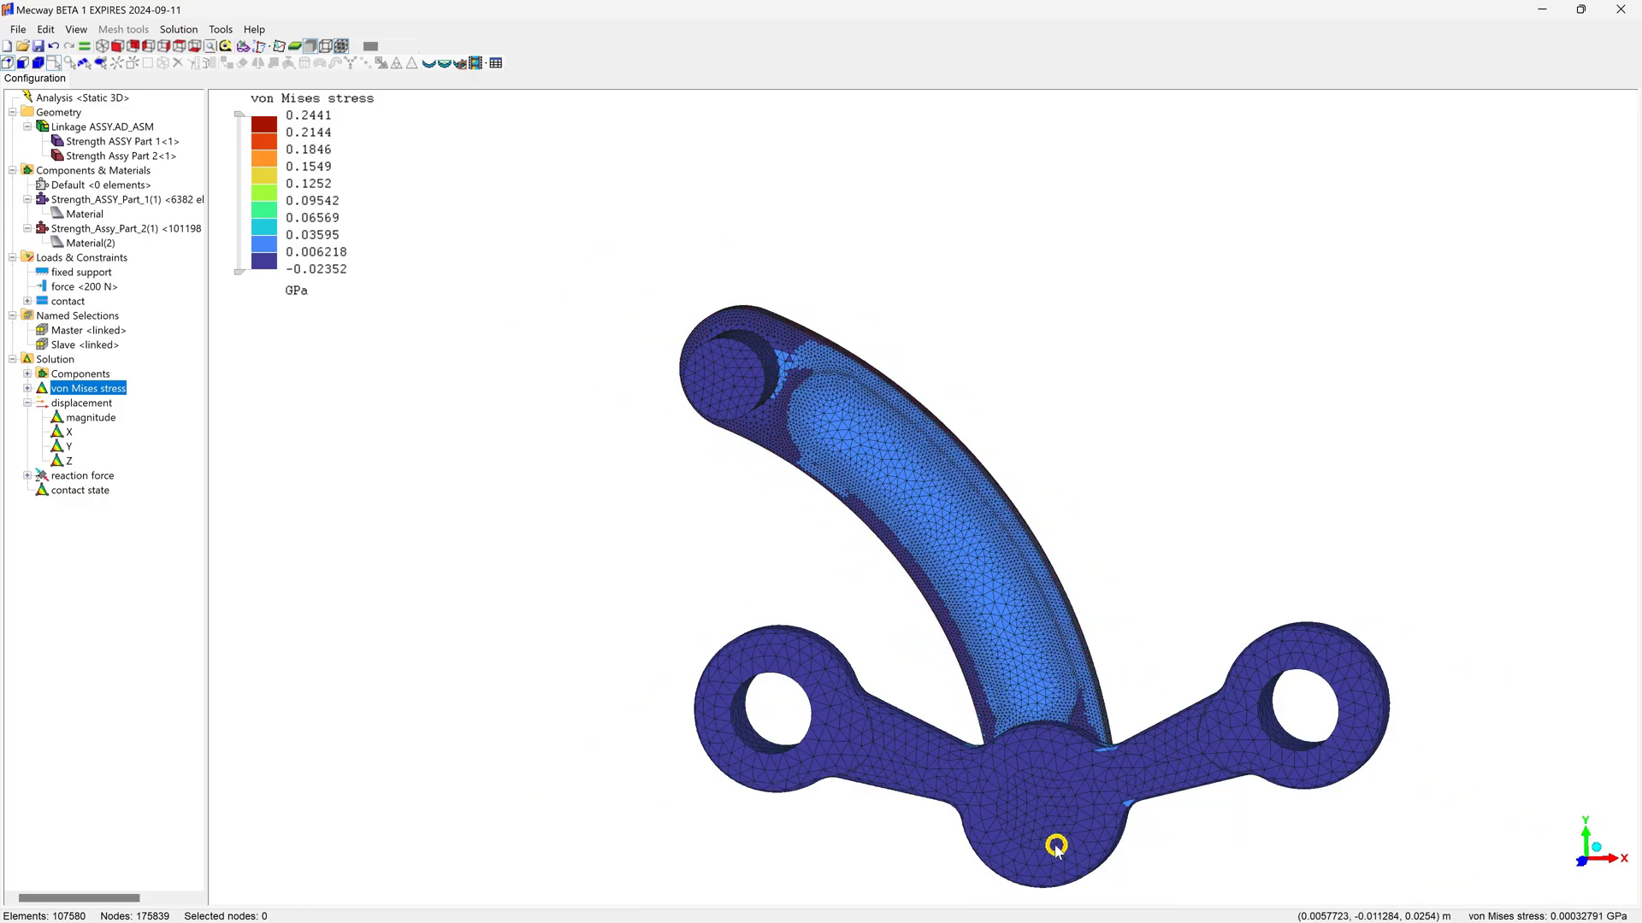
pyautogui.scroll(4, 1058, 851)
pyautogui.click(939, 501)
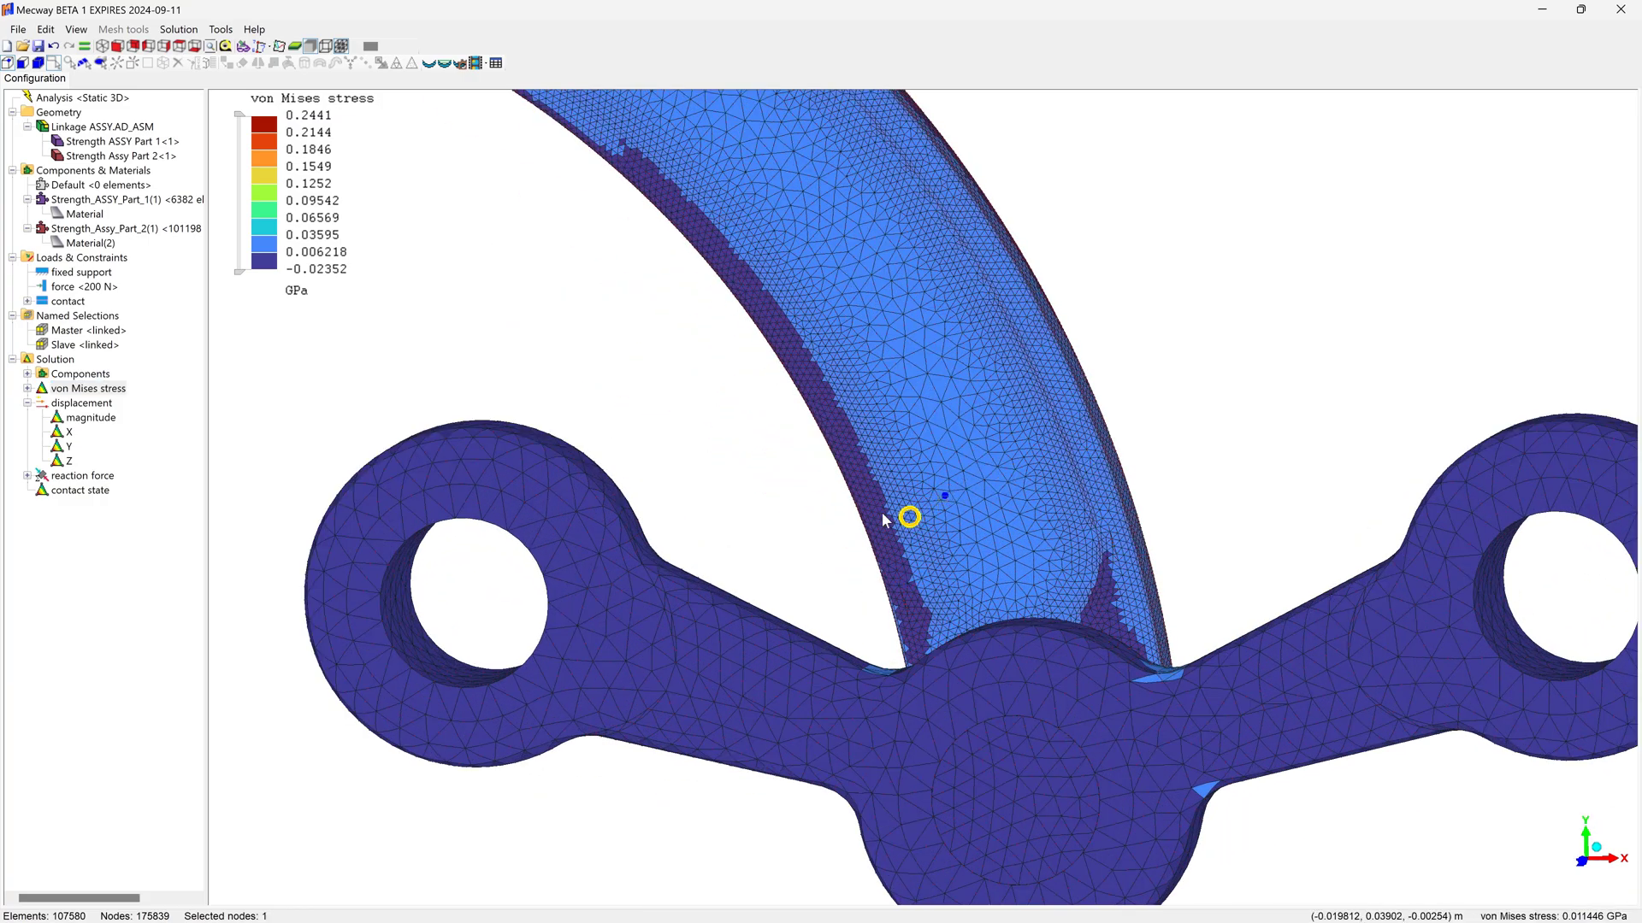
pyautogui.click(665, 471)
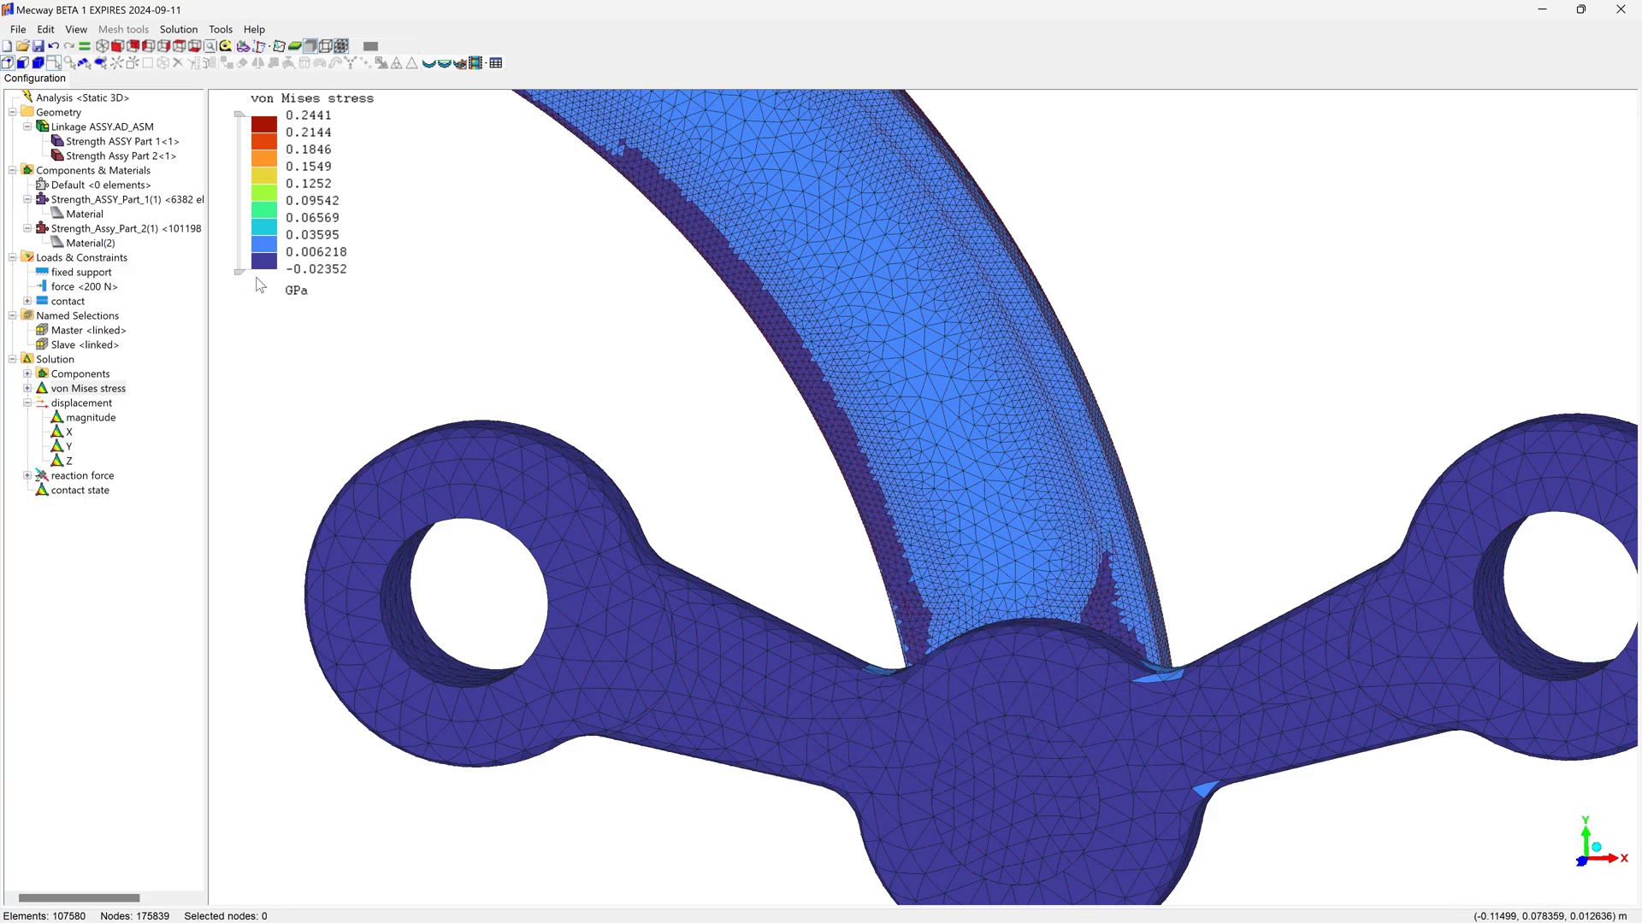
# Open the legend's GPa stress unit choices and orbit the model to view the arm's top hole
pyautogui.click(311, 296)
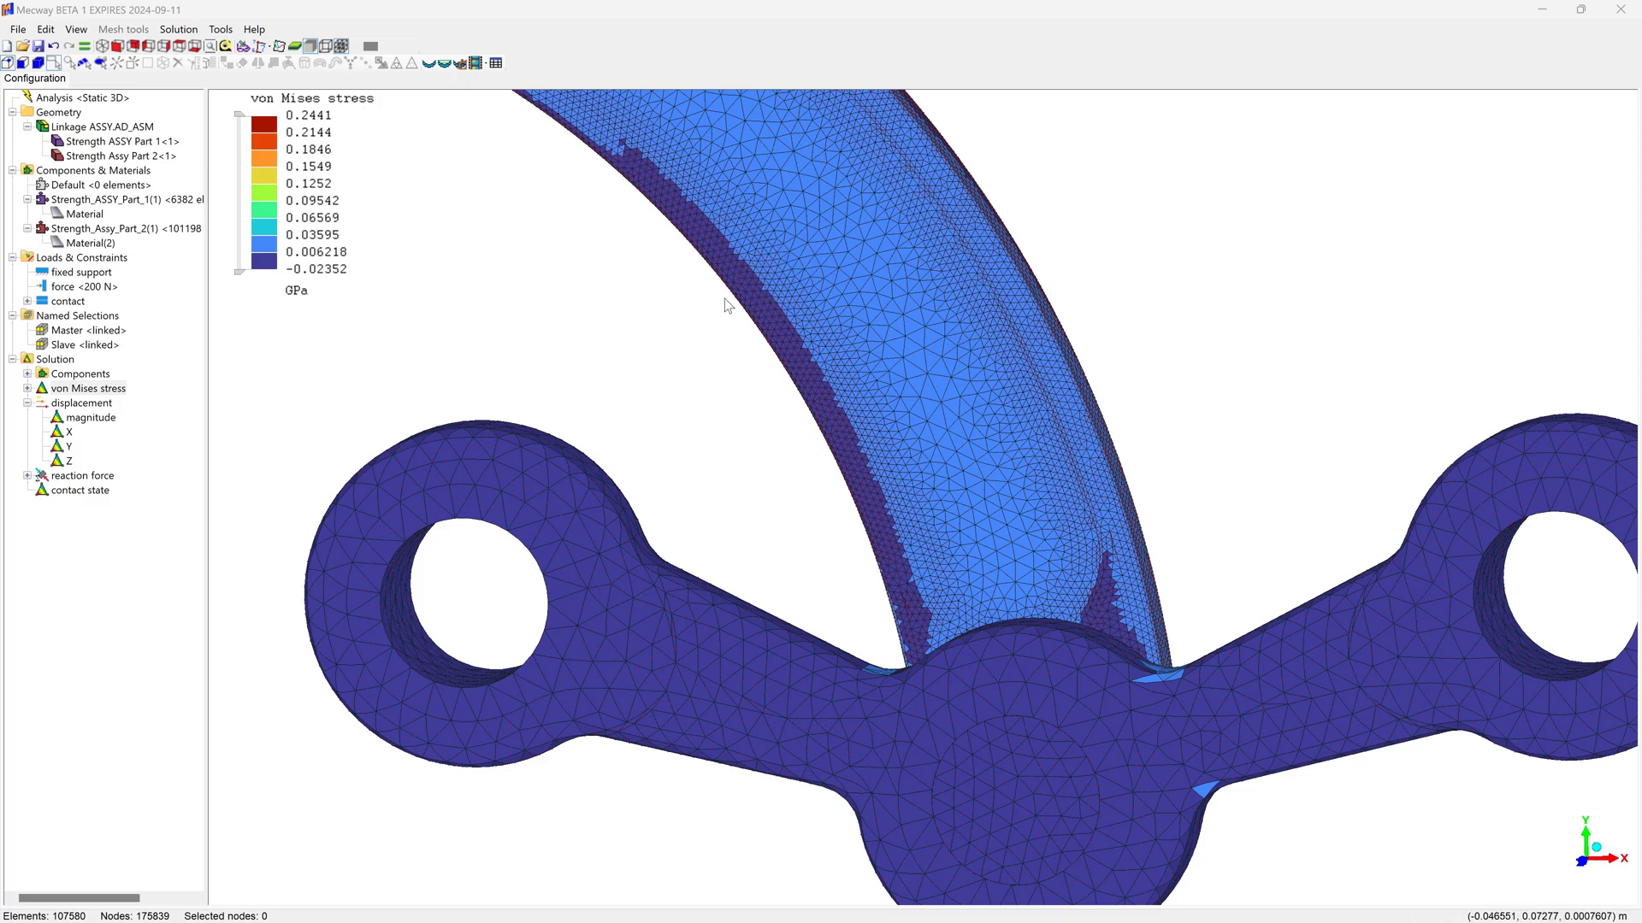
pyautogui.scroll(-3, 725, 305)
pyautogui.moveTo(906, 597)
pyautogui.mouseDown()
pyautogui.moveTo(989, 502)
pyautogui.moveTo(708, 254)
pyautogui.mouseUp()
pyautogui.scroll(-1, 515, 414)
pyautogui.scroll(-1, 614, 438)
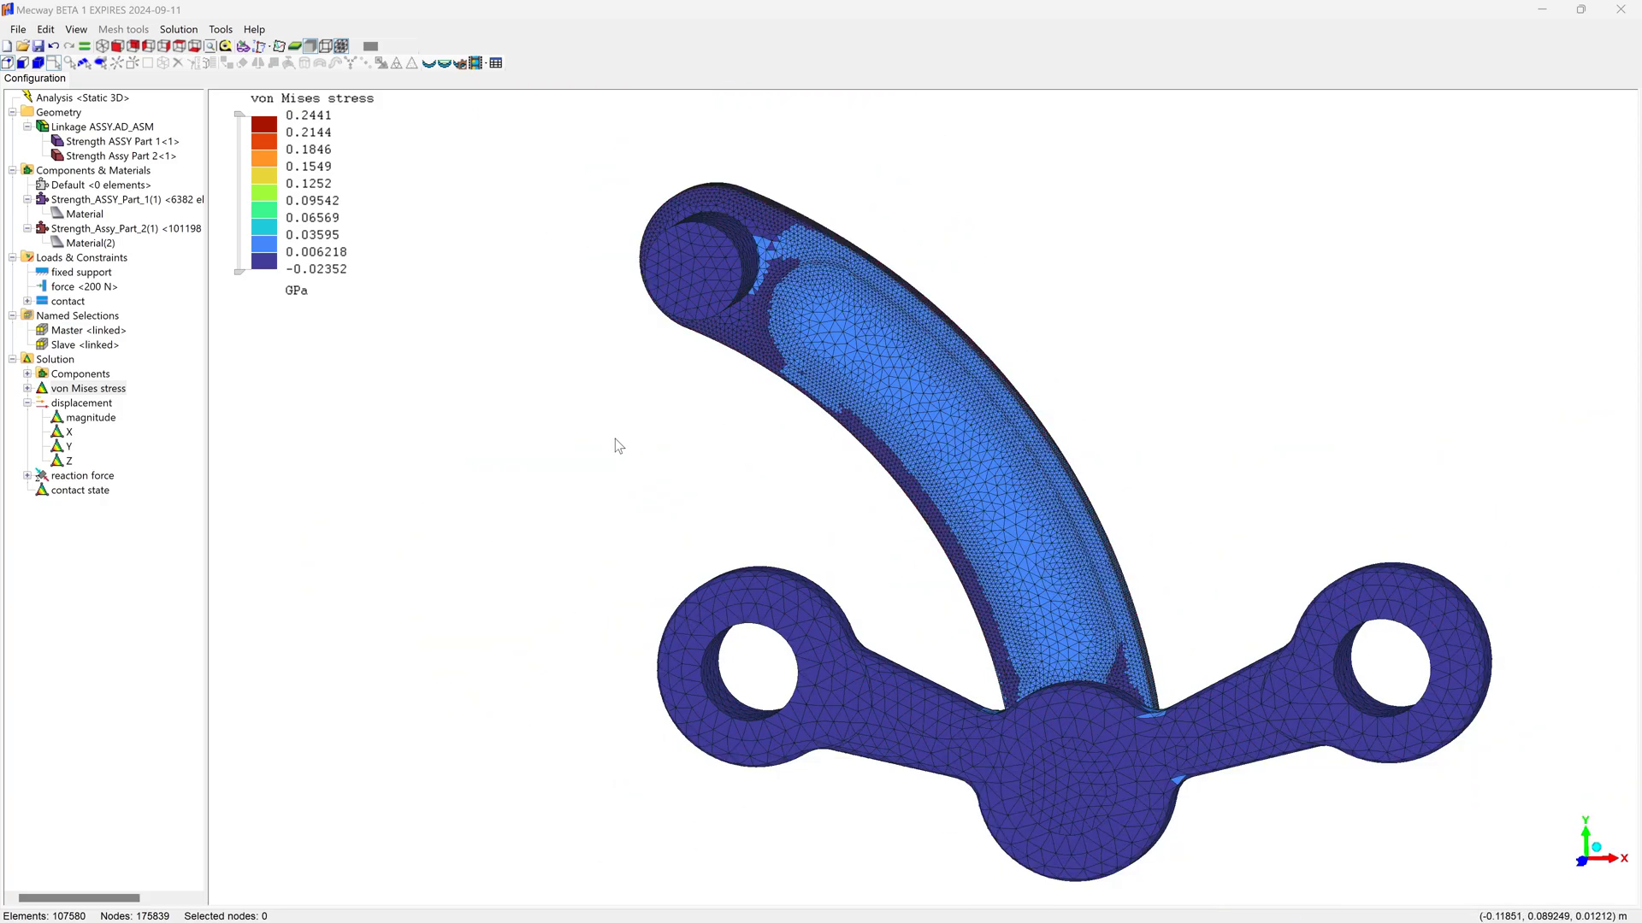
pyautogui.scroll(3, 1413, 495)
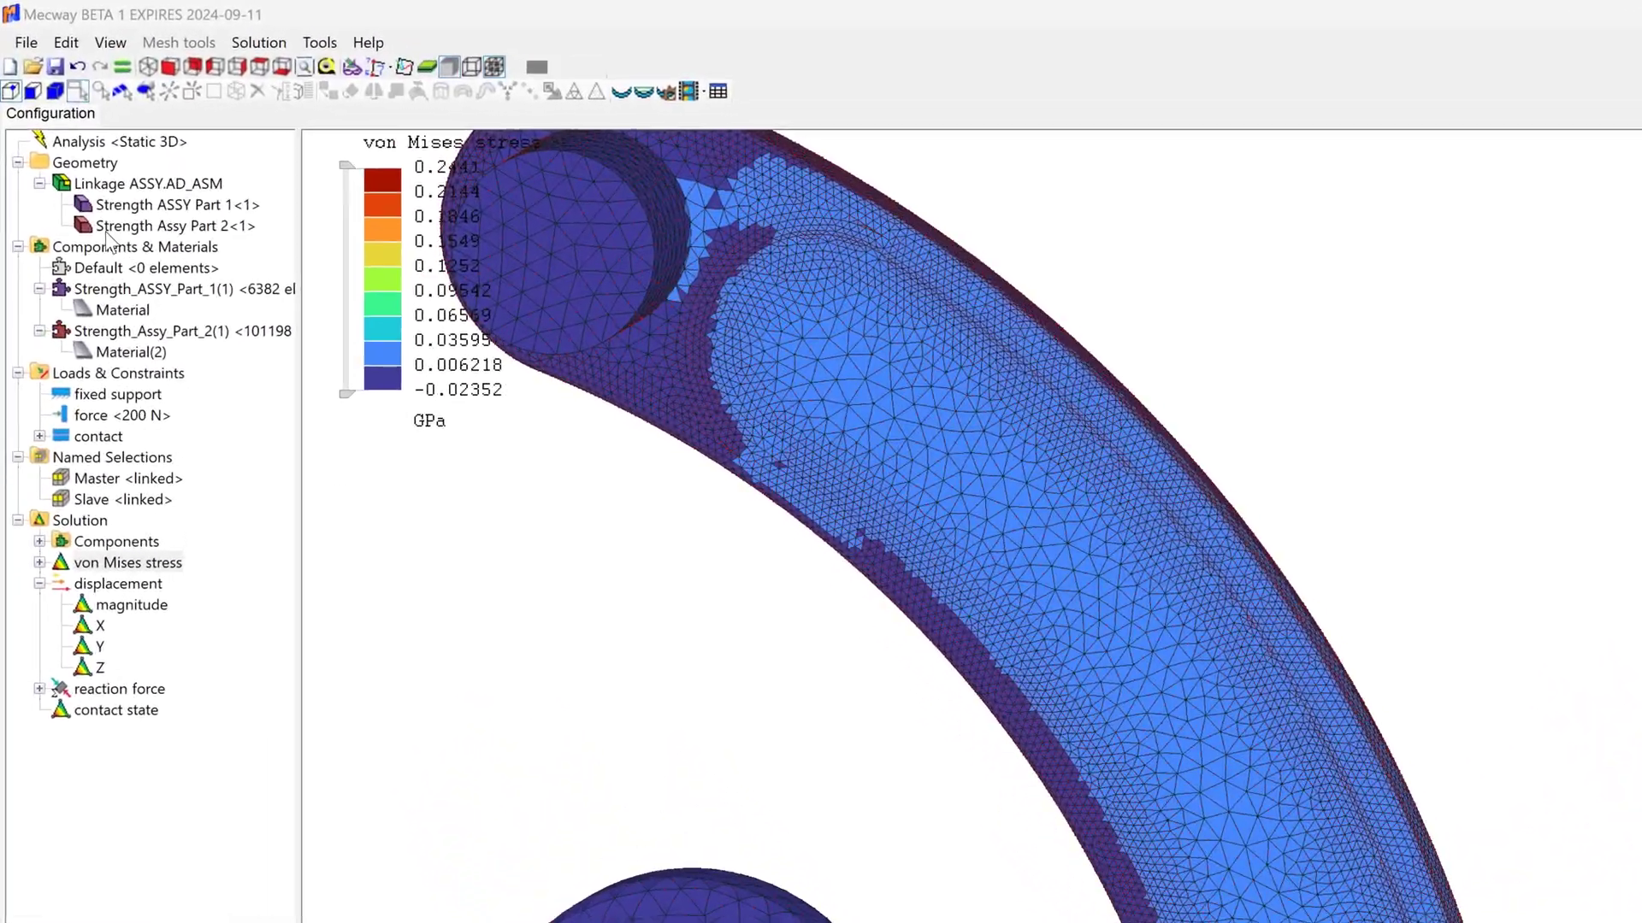